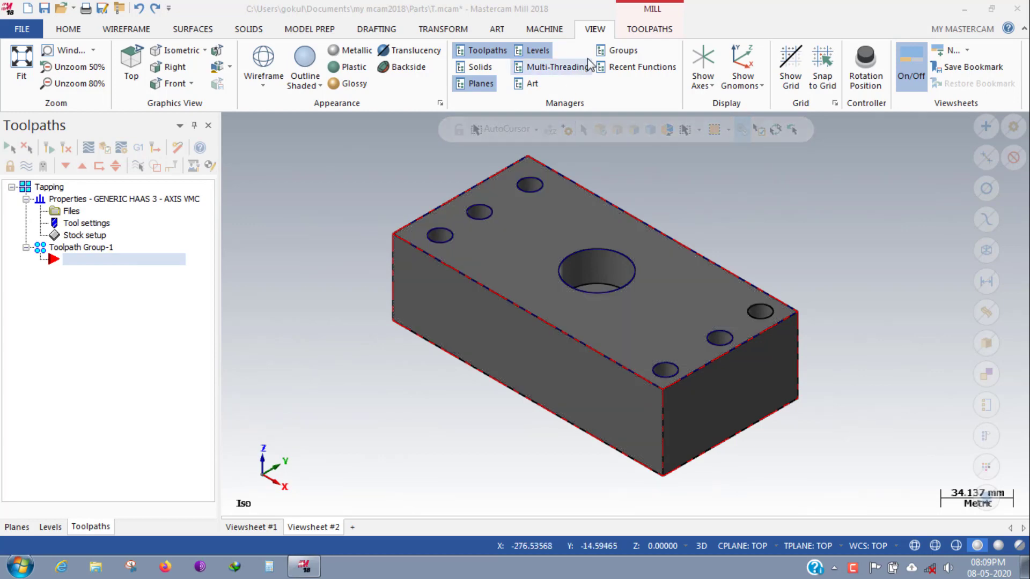
Check the rectangular stock's dimensions and origin in the machine group's stock setup.
left_click(62, 215)
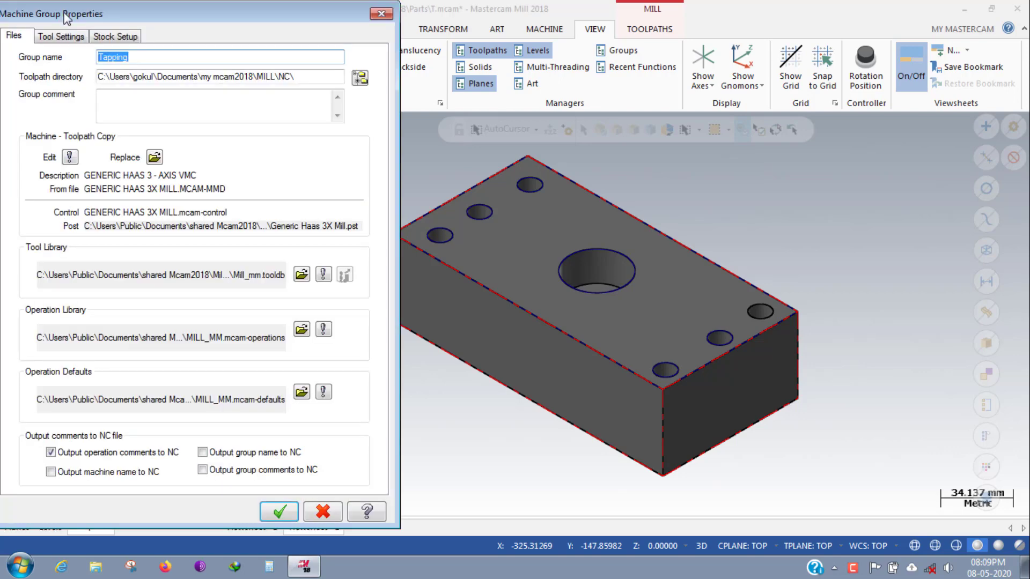
left_click(68, 36)
left_click(116, 36)
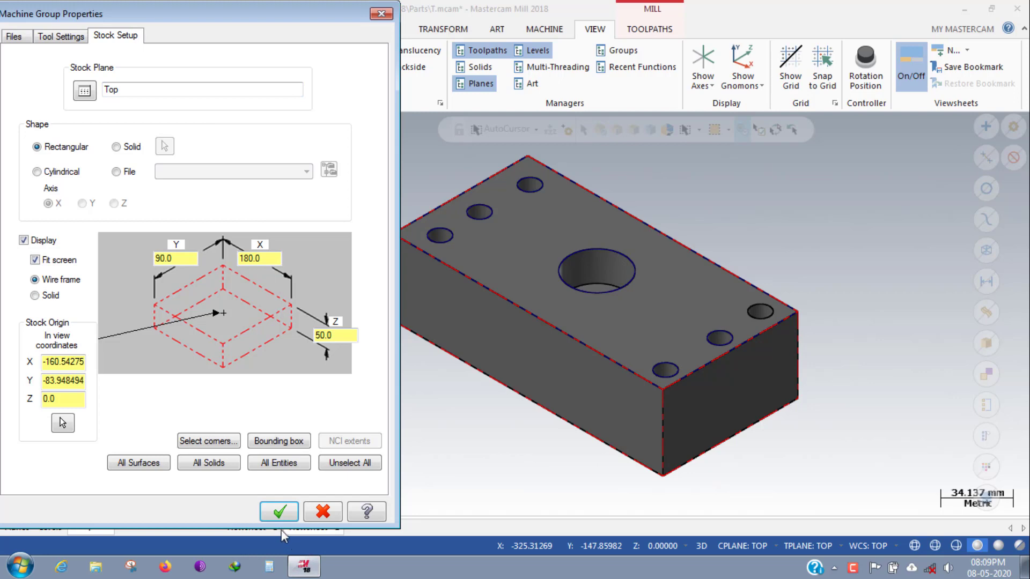
left_click(278, 511)
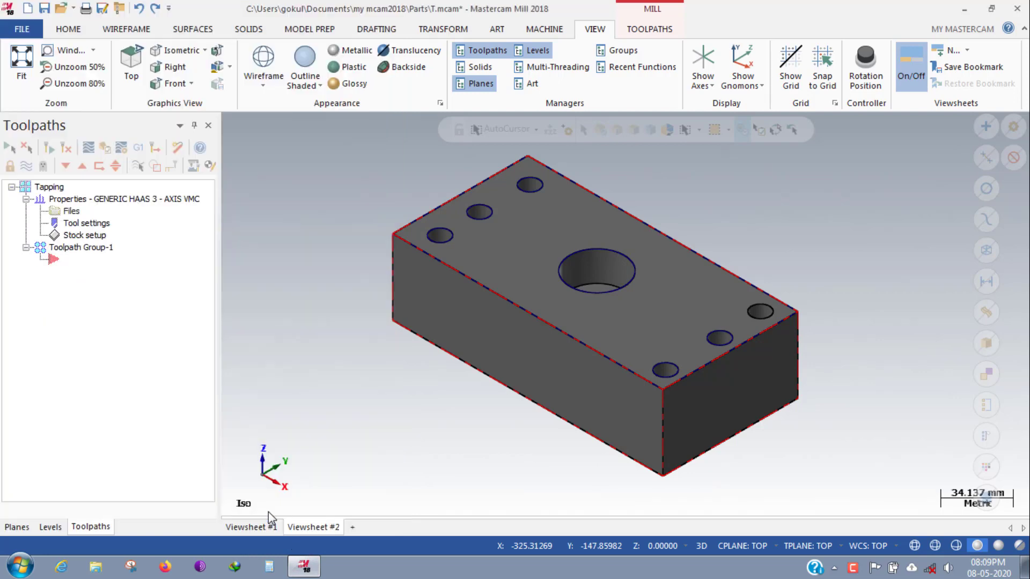
Start a Drill toolpath on the centres of the six small holes, leaving out the large central hole.
left_click(622, 29)
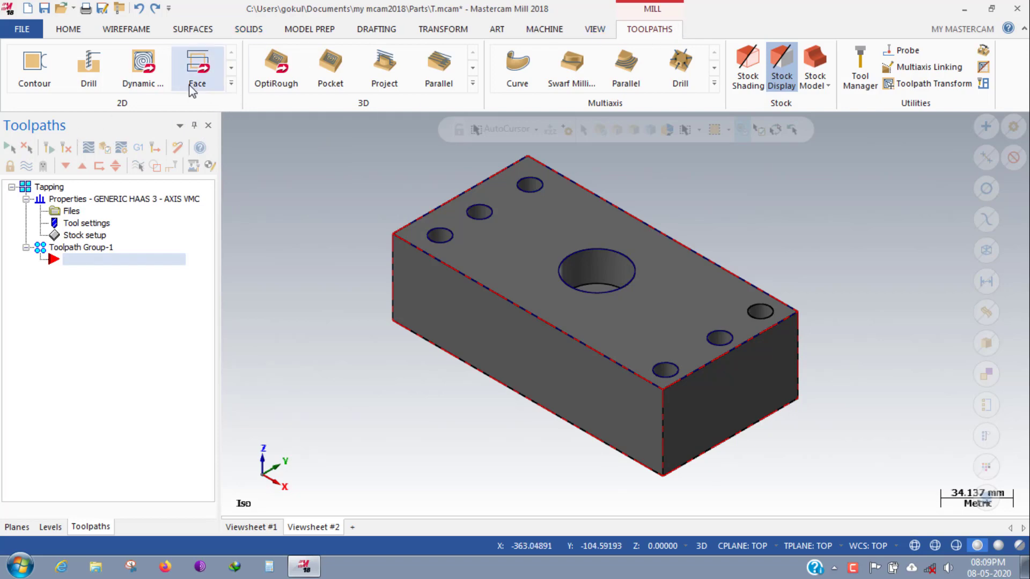
left_click(232, 85)
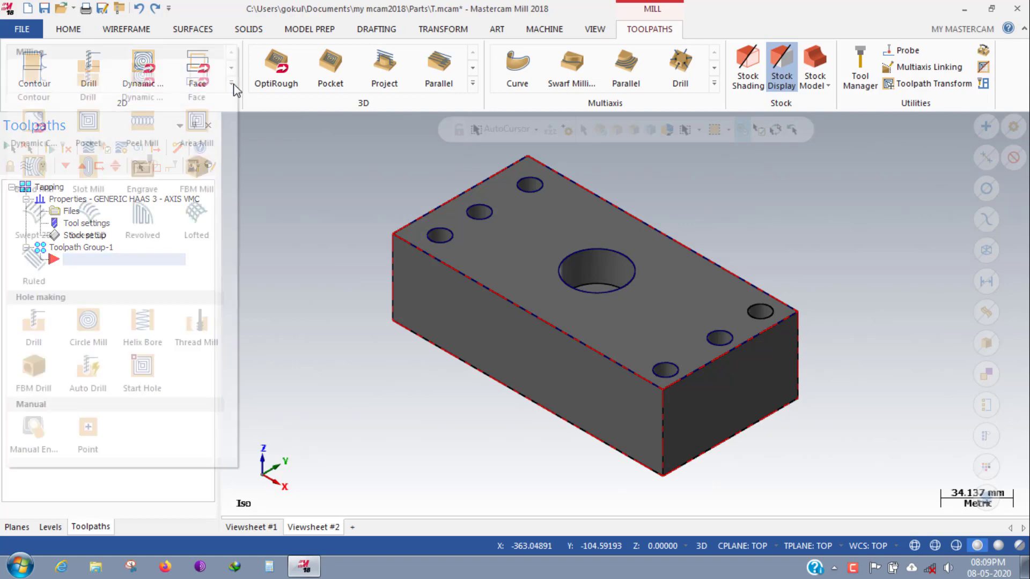
left_click(97, 87)
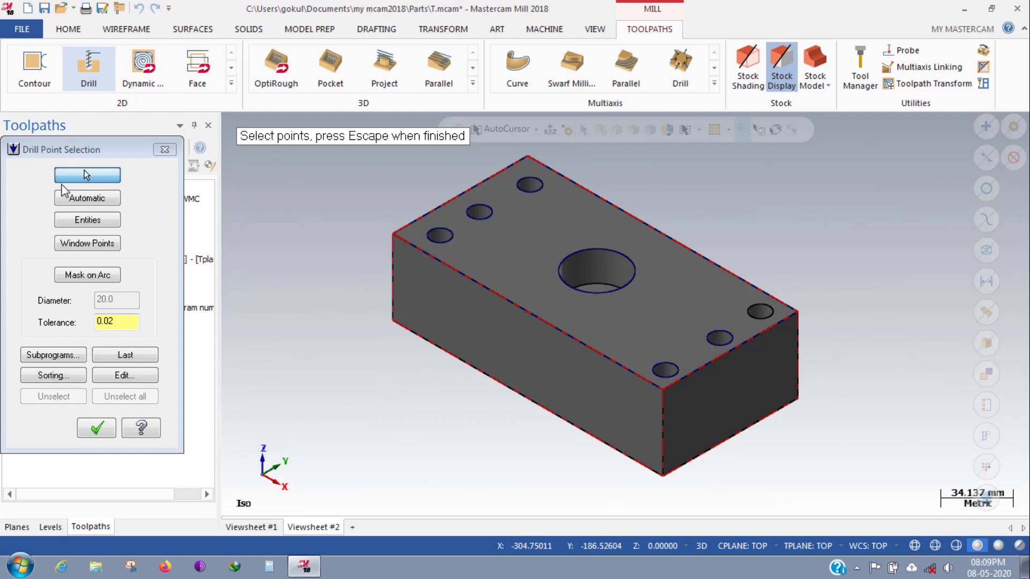
left_click(440, 236)
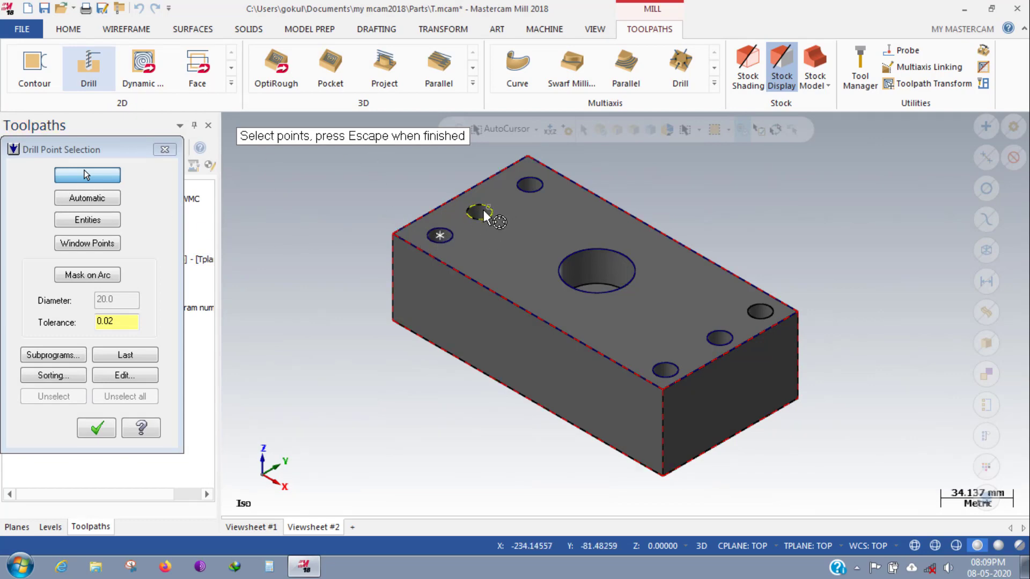
left_click(480, 213)
left_click(530, 185)
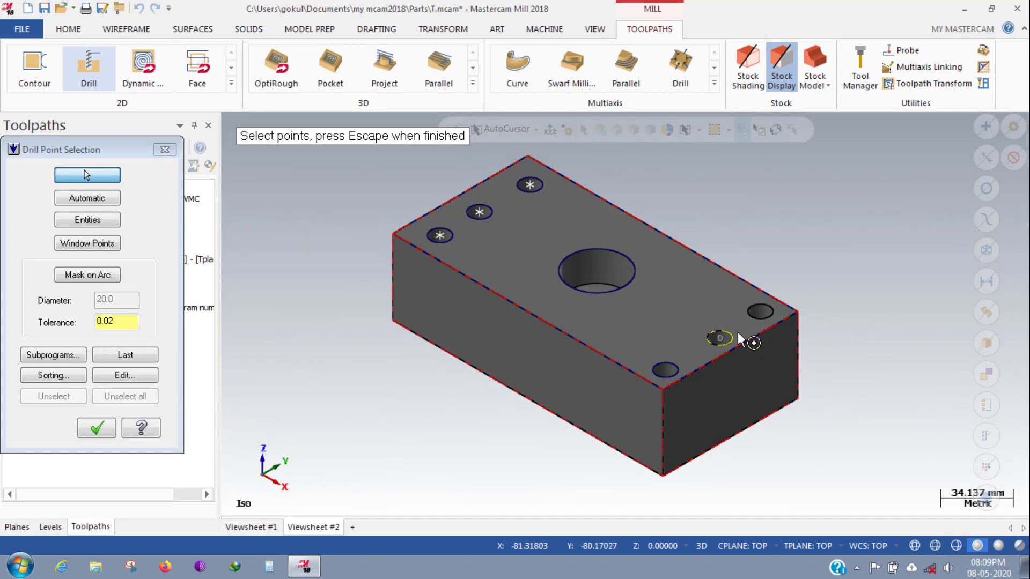
left_click(759, 311)
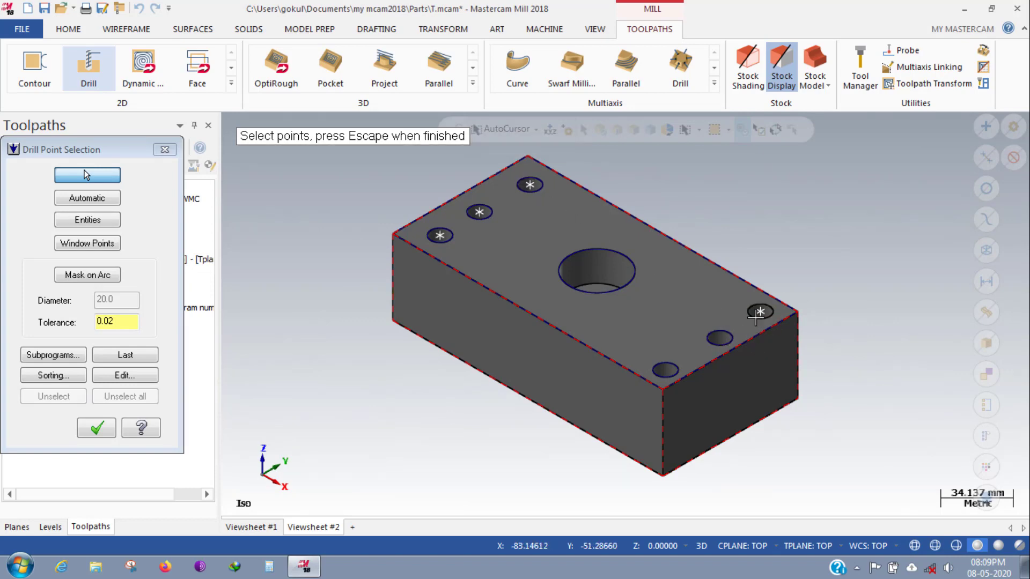
left_click(718, 339)
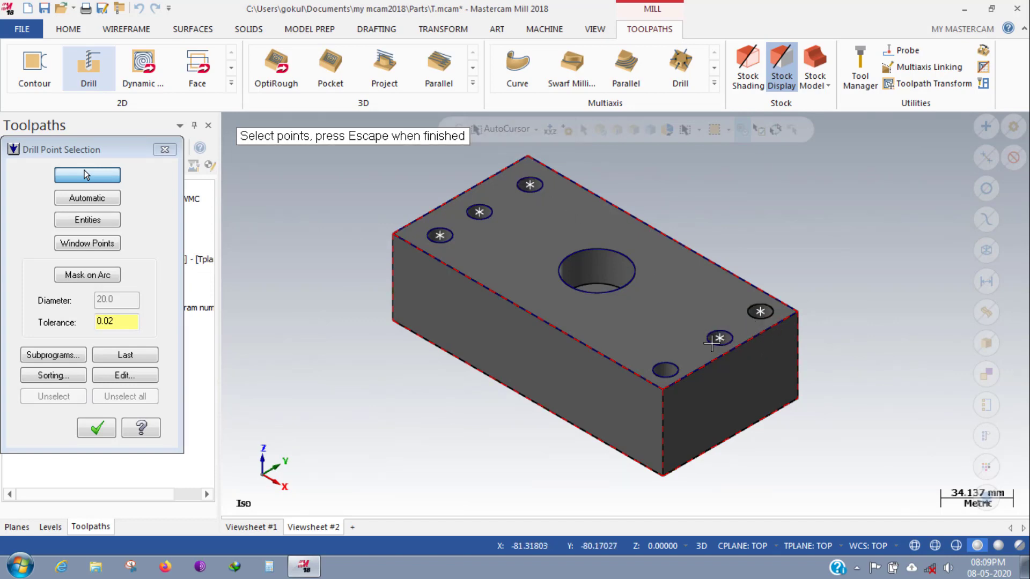
left_click(665, 371)
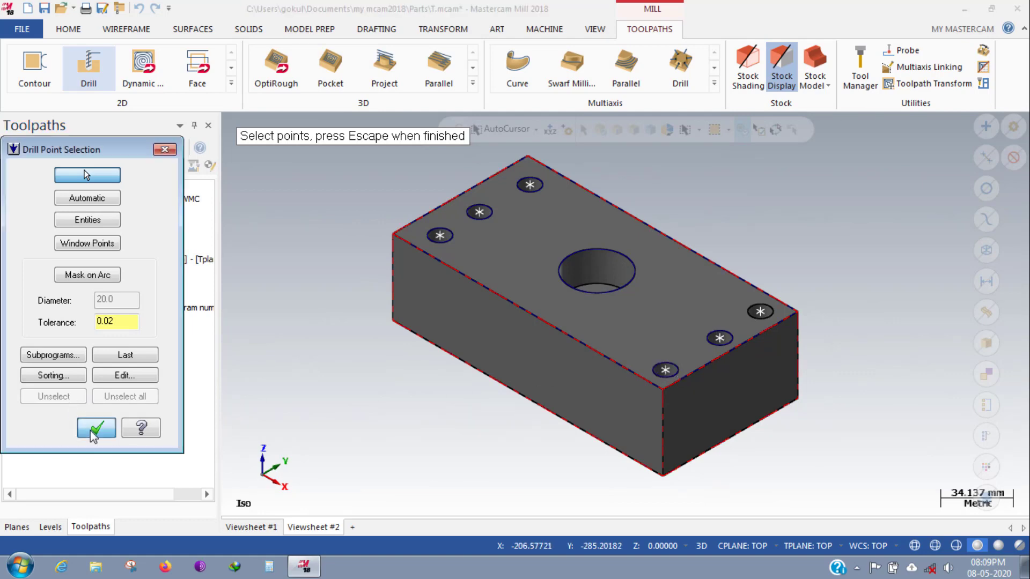
left_click(95, 429)
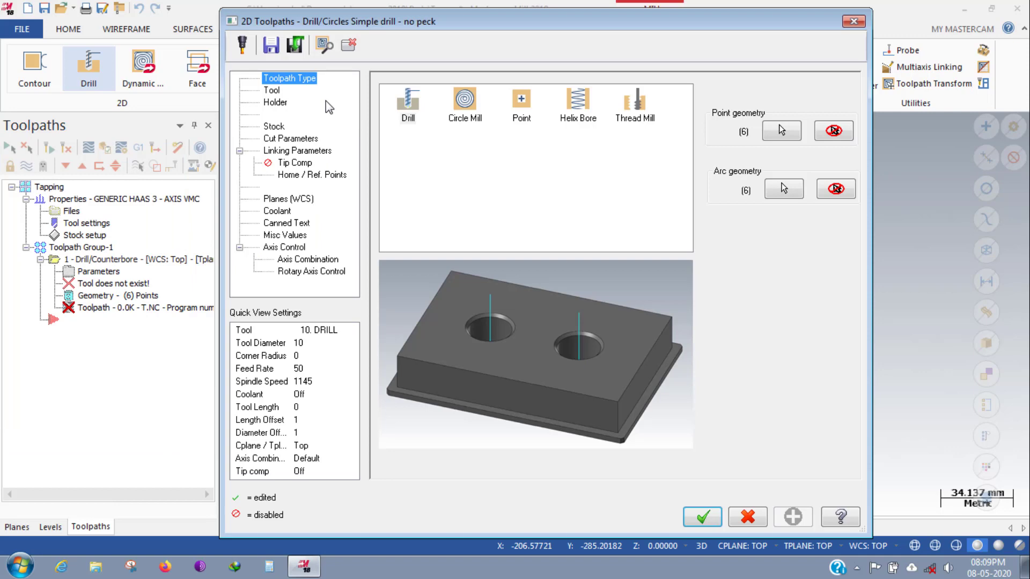
Switch the toolpath type to Thread Mill and return it to Drill.
left_click(400, 120)
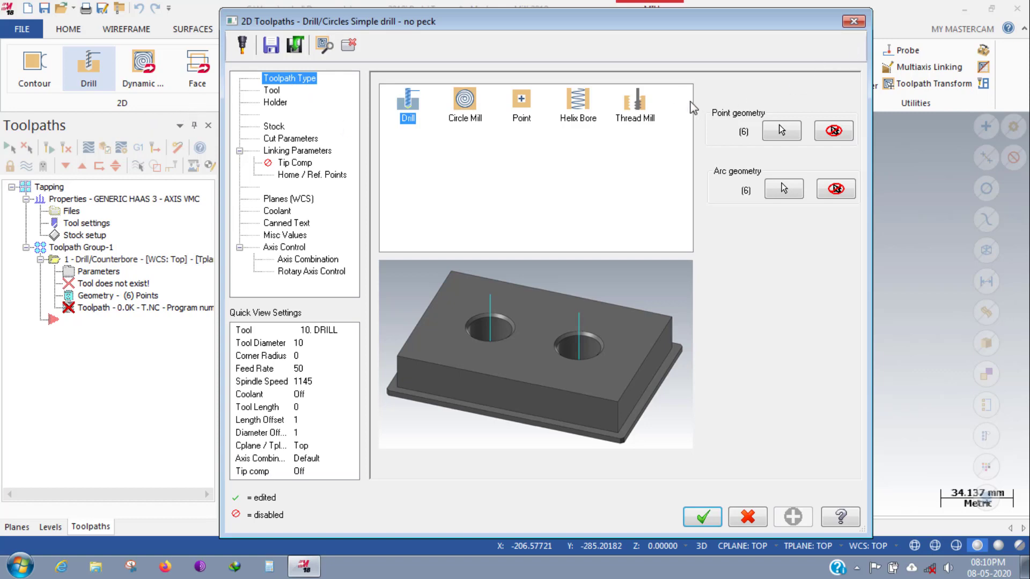
left_click(642, 111)
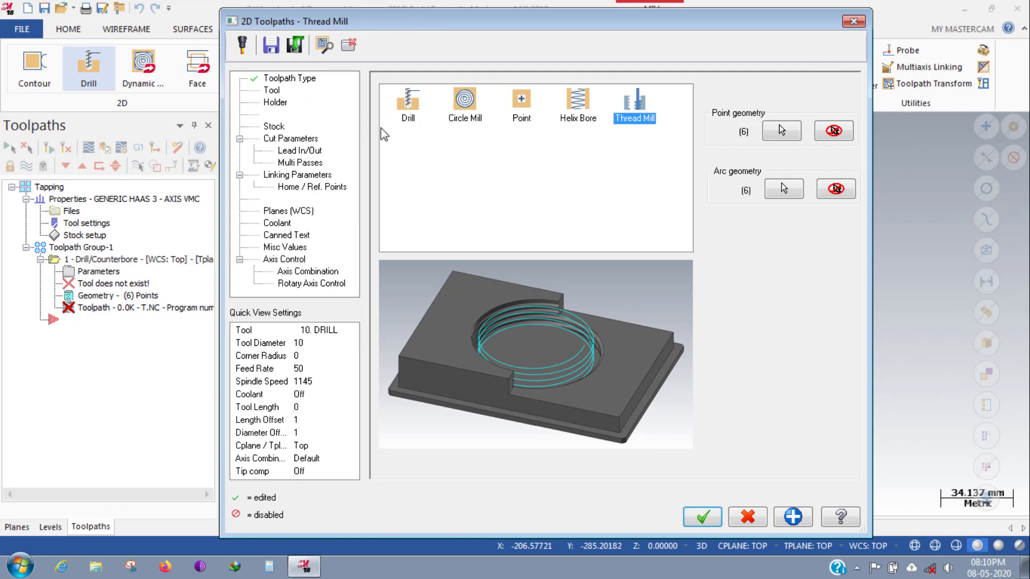
left_click(400, 115)
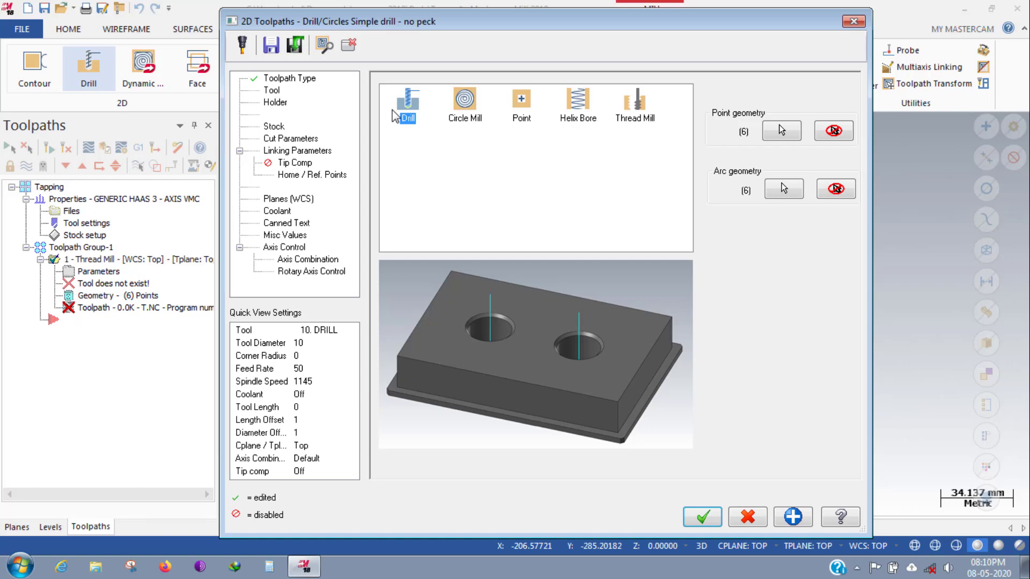
Filter the tool library for the drill toolpath to the two tap tool types.
left_click(278, 92)
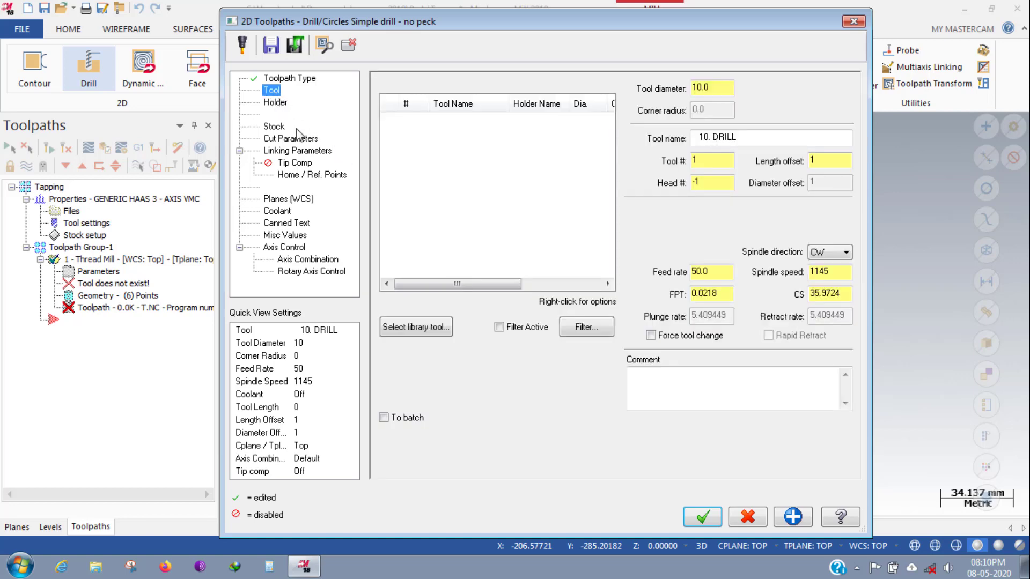
left_click(426, 329)
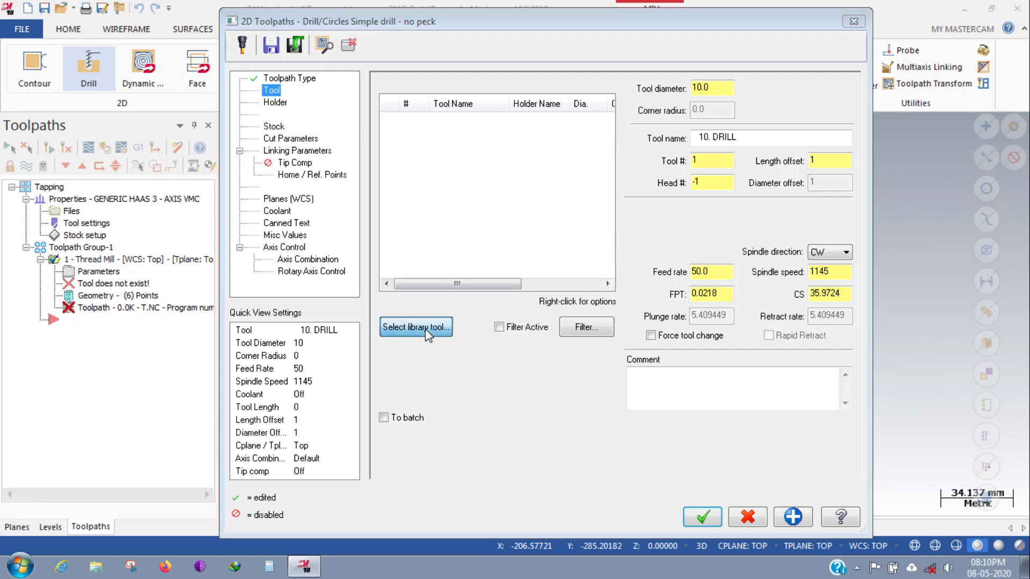
left_click(742, 203)
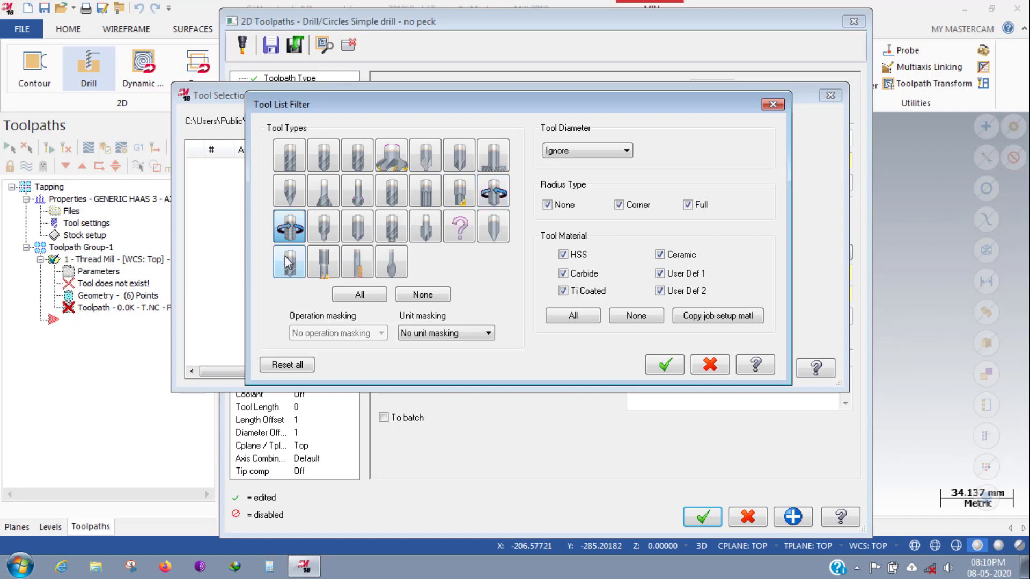
left_click(296, 232)
left_click(501, 199)
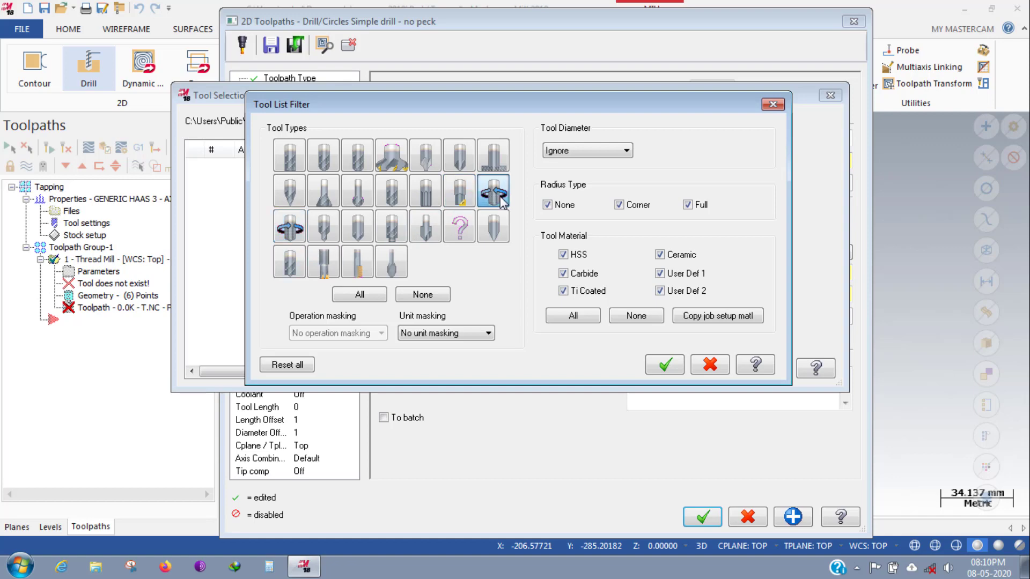
left_click(676, 367)
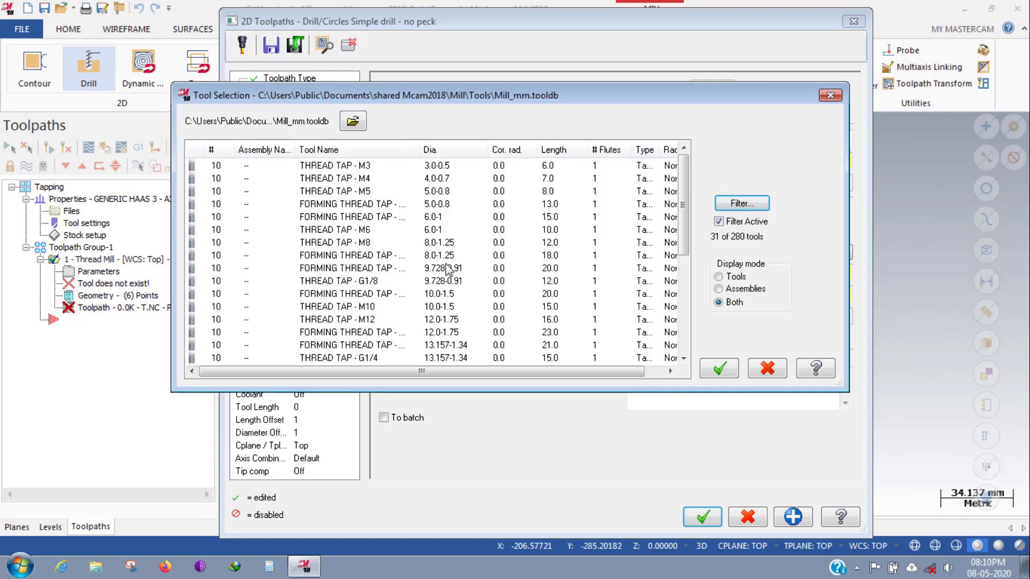
Choose the M12 forming thread tap with 12.0-1.75 size from the library as the toolpath's tool.
left_click(451, 321)
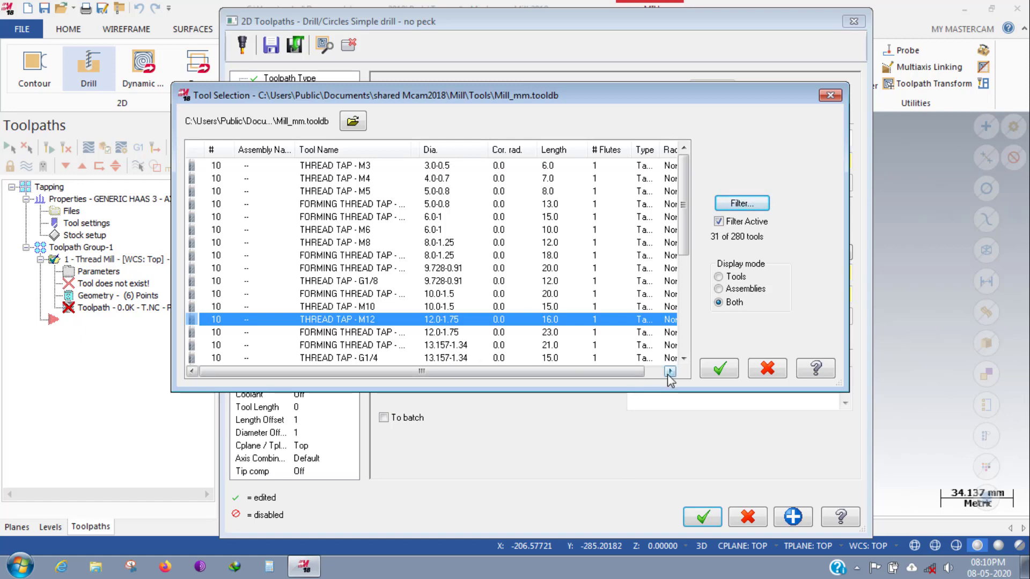
left_click(507, 333)
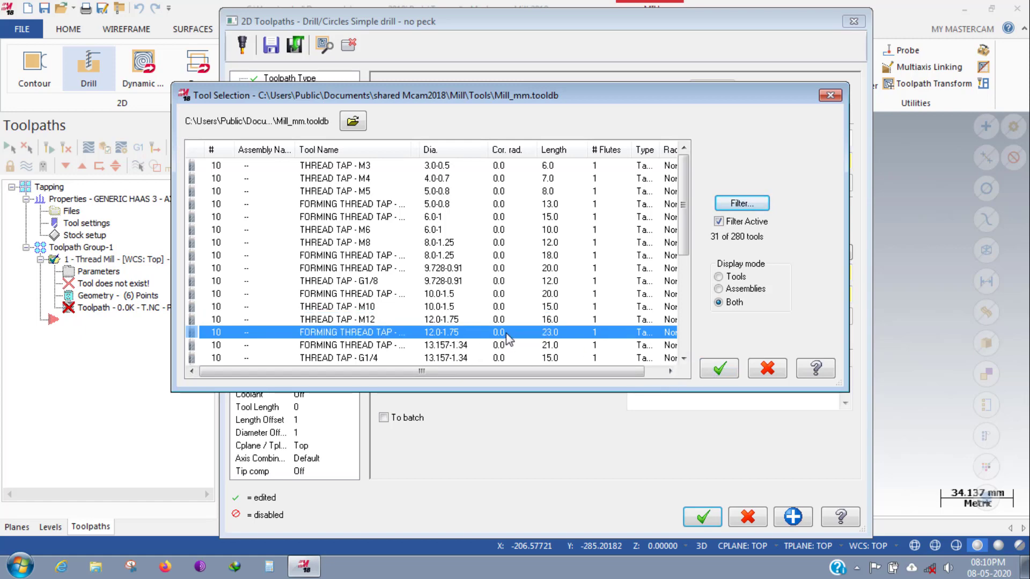
left_click(735, 368)
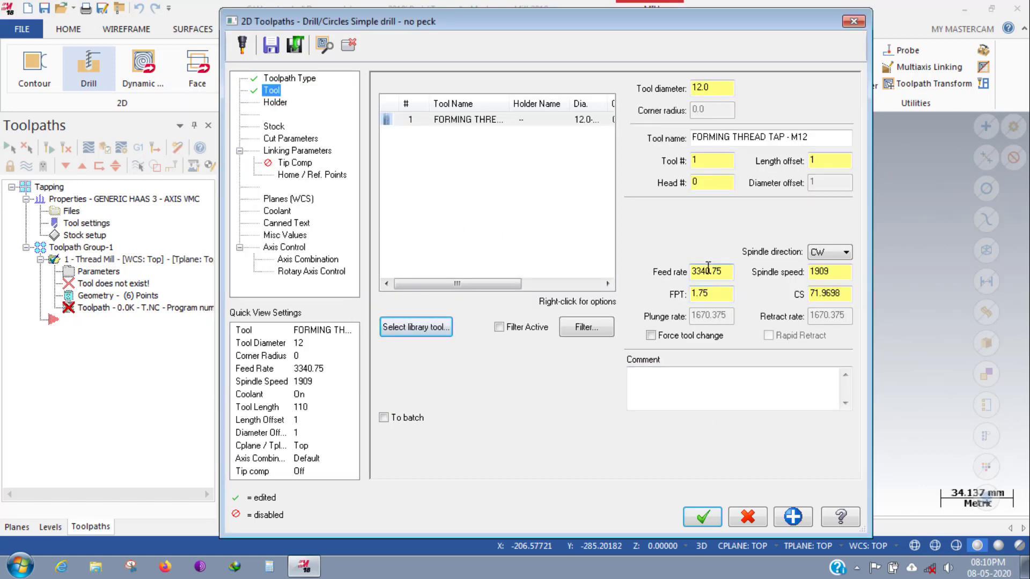
Set the tap's feed rate to 334 and its spindle speed to 398.
left_click_drag(706, 267, 741, 279)
key("BackSpace")
key("Tab")
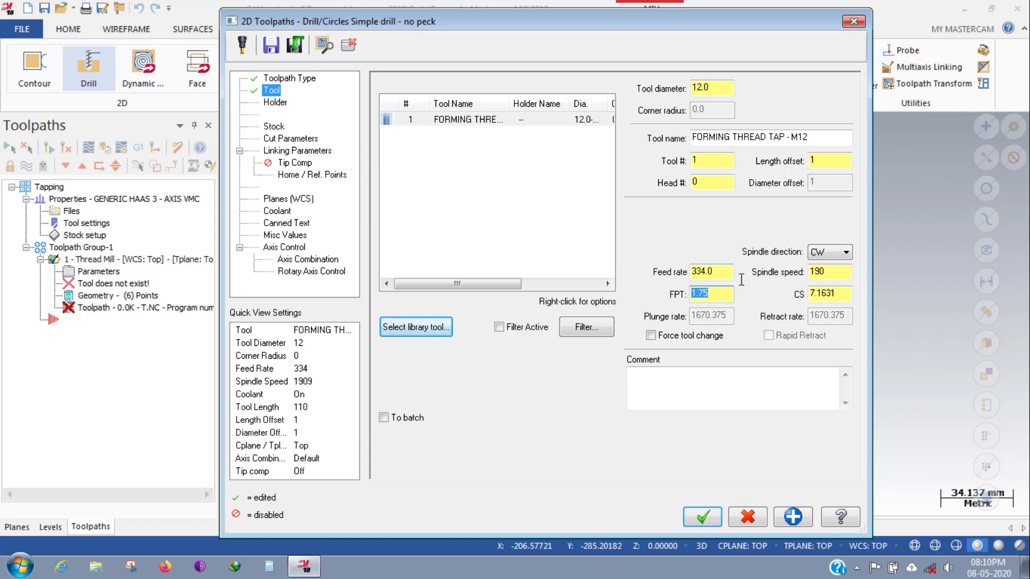
left_click(828, 274)
double_click(828, 273)
type("398")
Set the tap's feed rate to 150 and its spindle speed to 85.
double_click(703, 271)
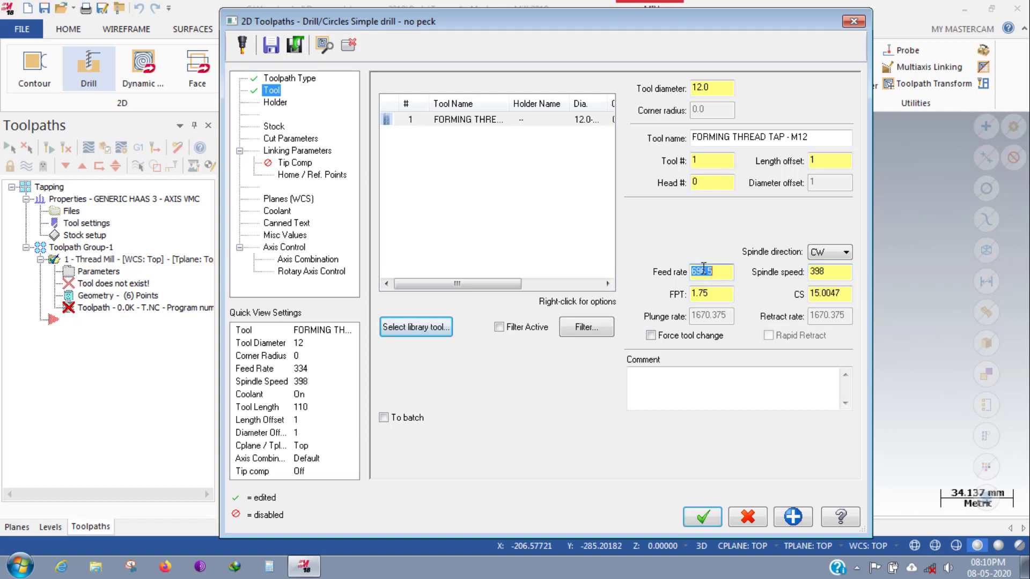
type("150")
key("Tab")
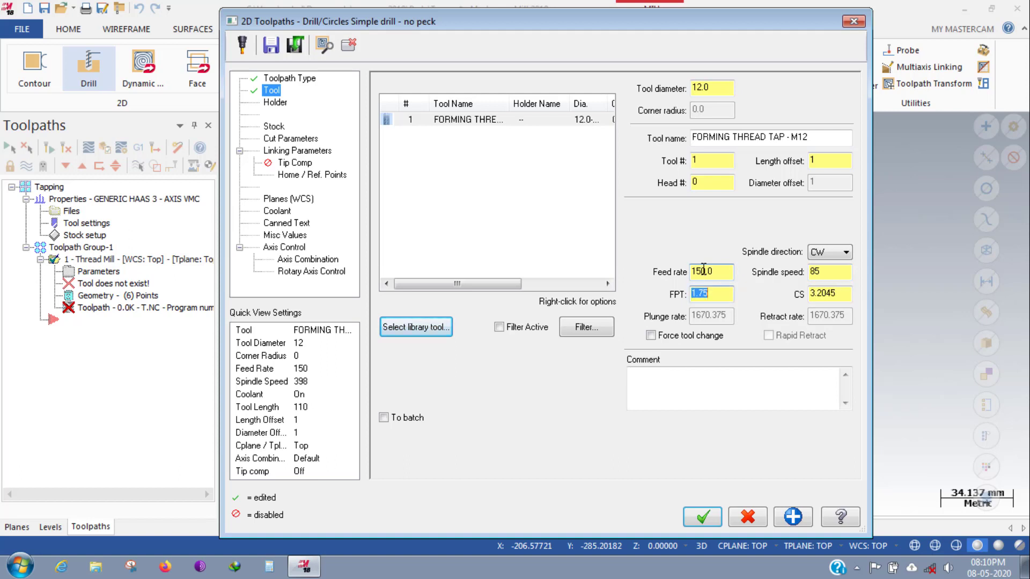
double_click(817, 271)
type("85")
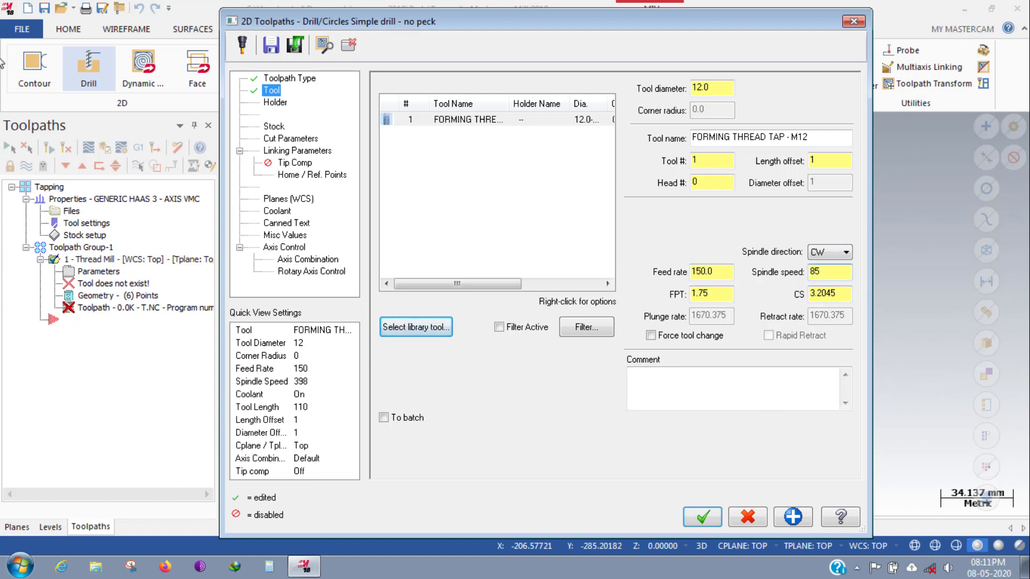
Assign holder B2C3-0016 to the tap and set the tool projection to 50 mm.
left_click(271, 103)
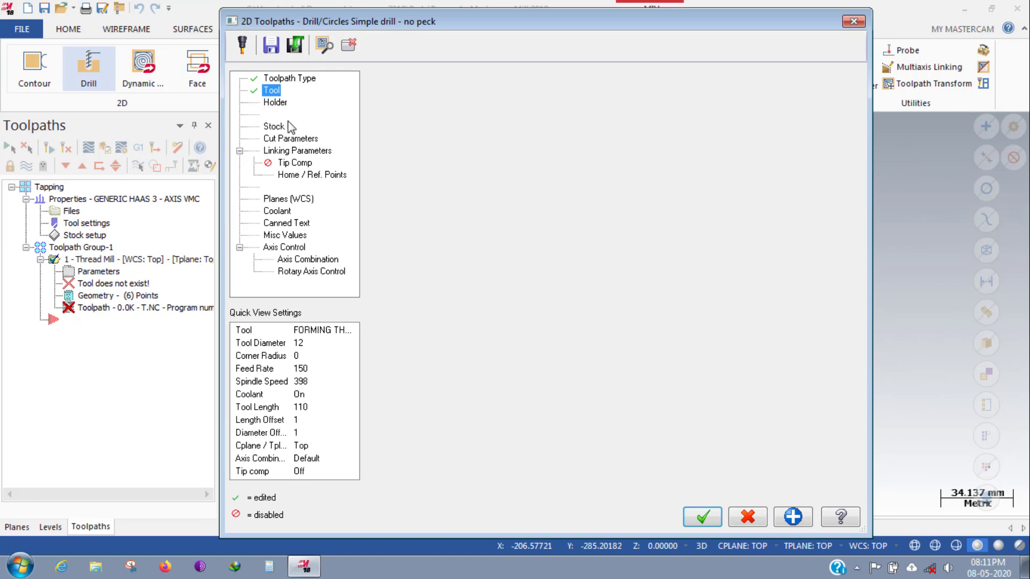
left_click(406, 109)
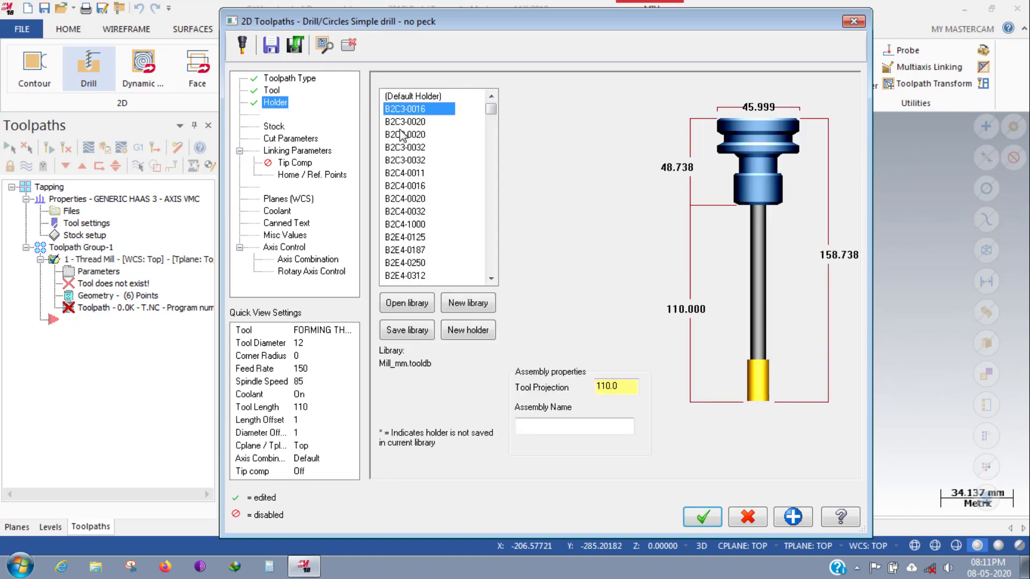
left_click(603, 386)
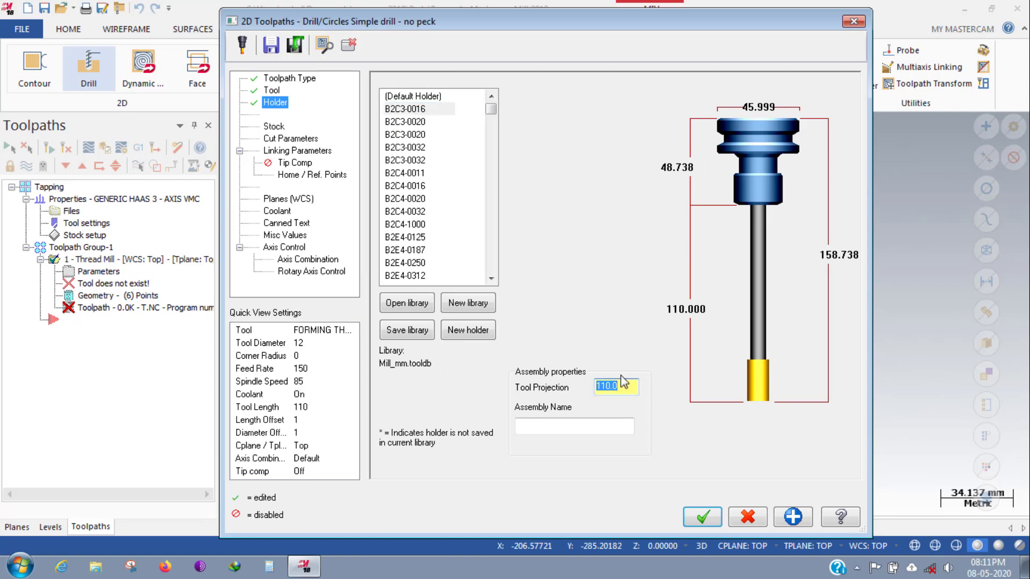
type("50")
key("Tab")
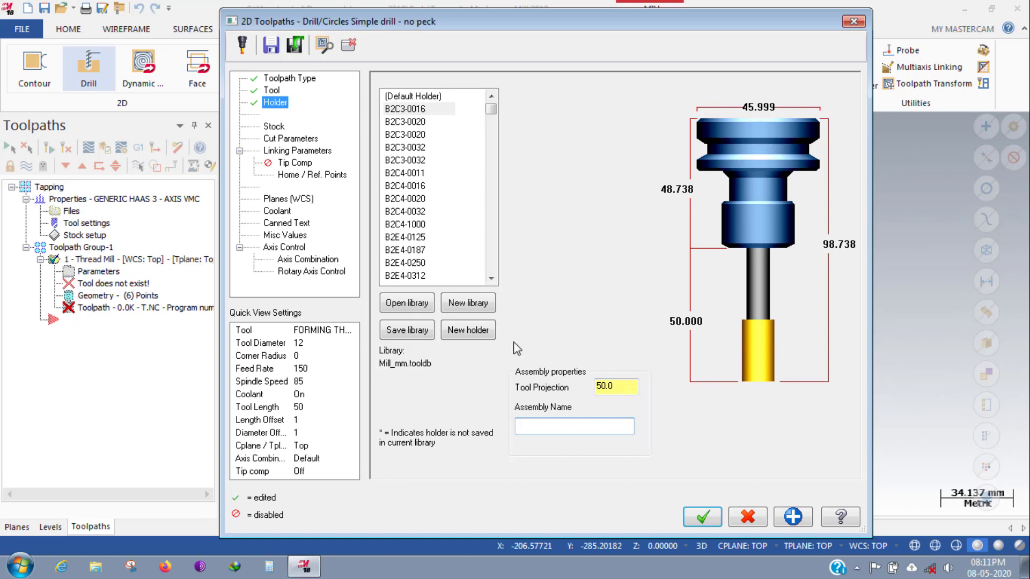
Set the drill cycle in the cut parameters to Misc. #2.
left_click(268, 129)
left_click(285, 141)
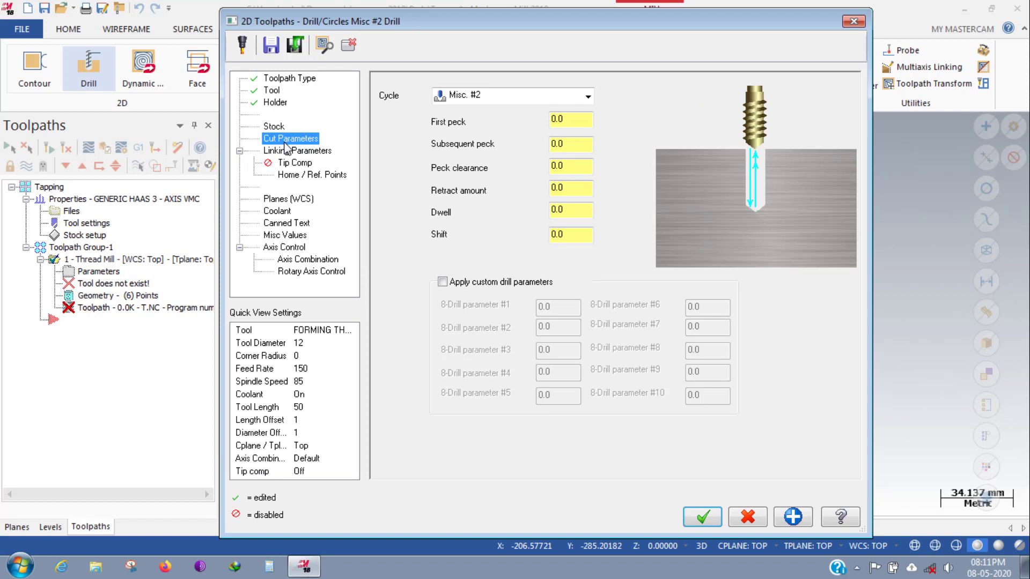
left_click(588, 97)
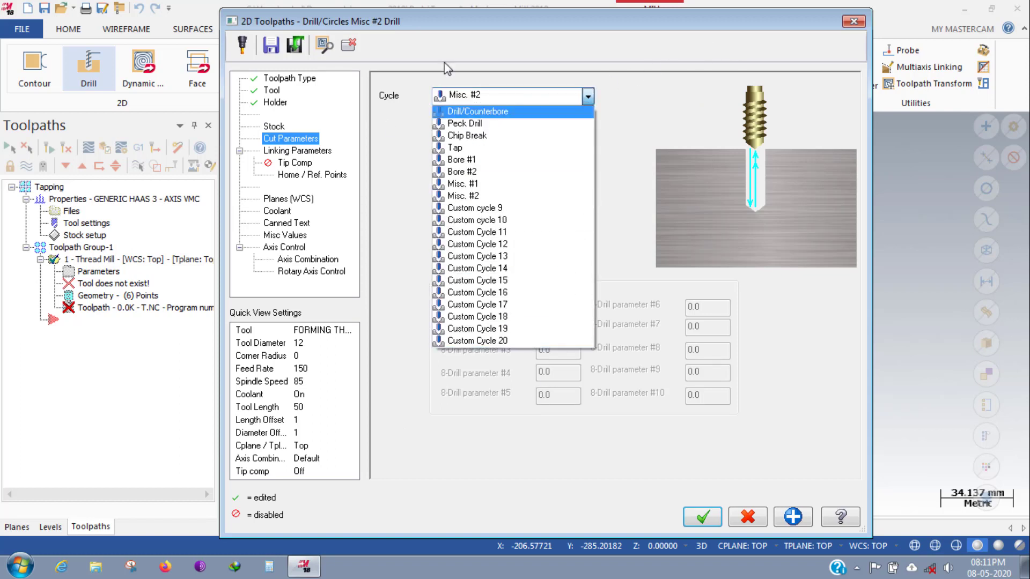
left_click(519, 197)
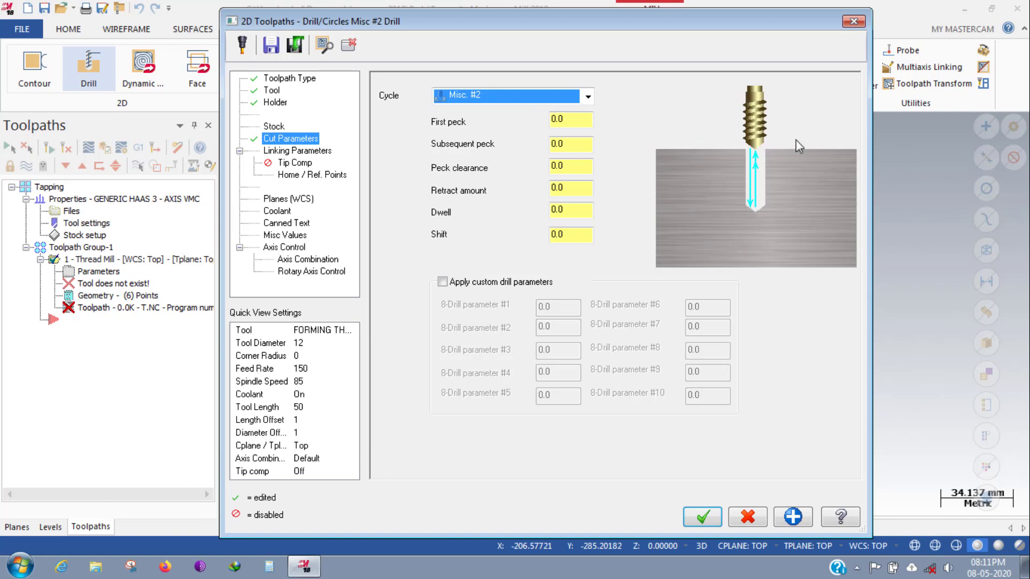
Set the top of stock in the linking parameters by picking the block's upper corner.
left_click(325, 152)
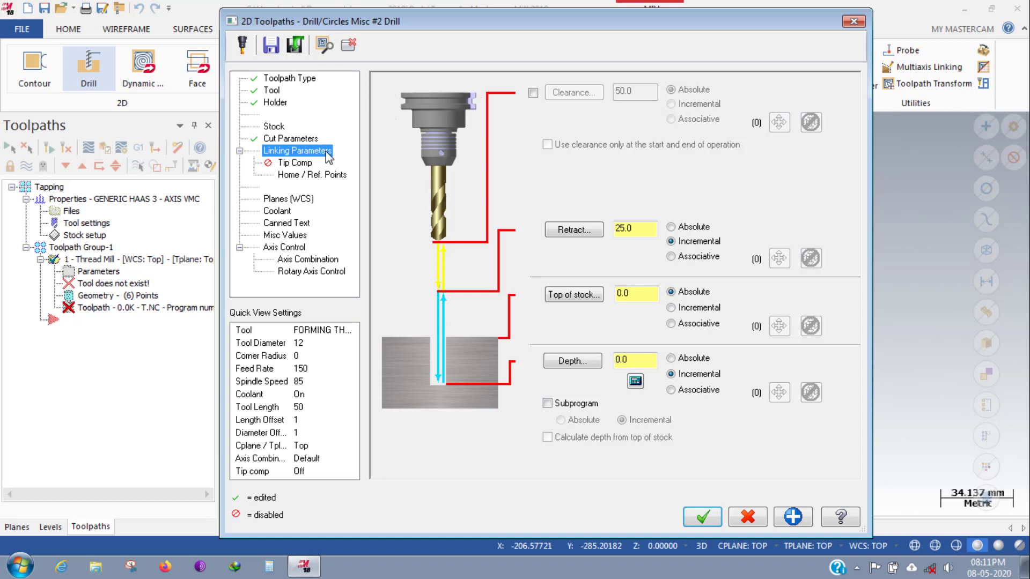
left_click(577, 298)
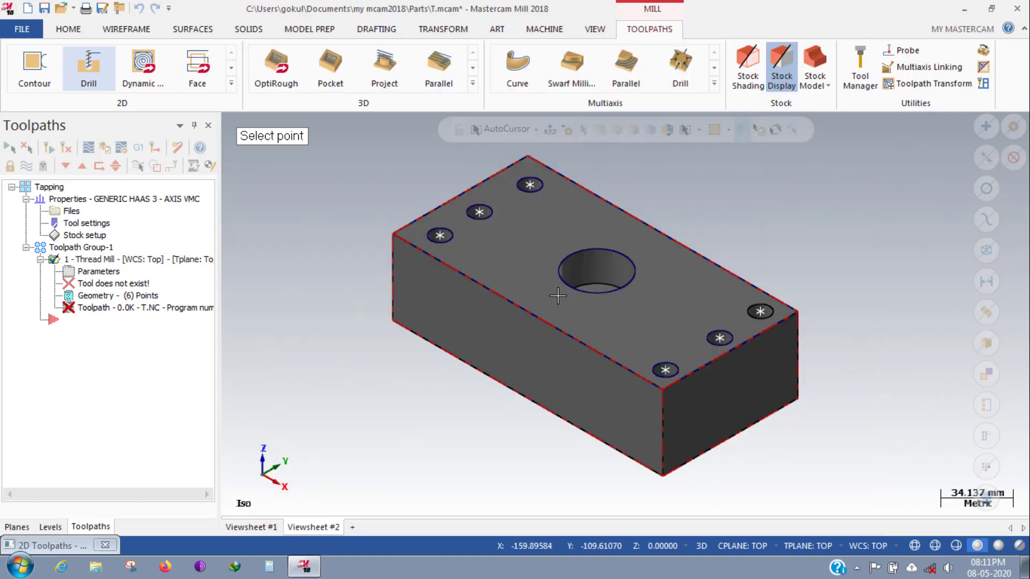
left_click(394, 232)
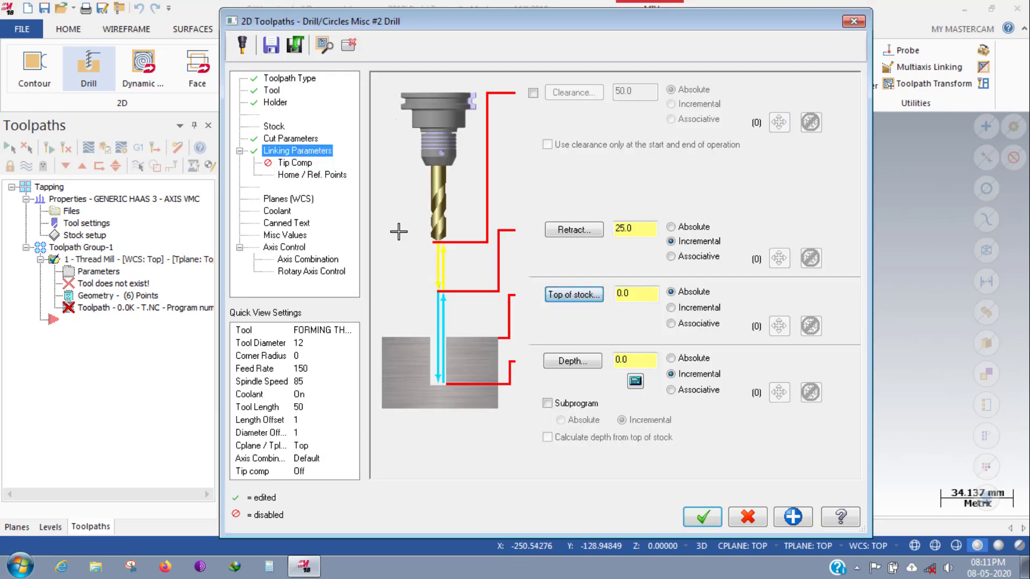
Try to take the tapping depth from a point in the small hole nearest the block's corner.
left_click(571, 361)
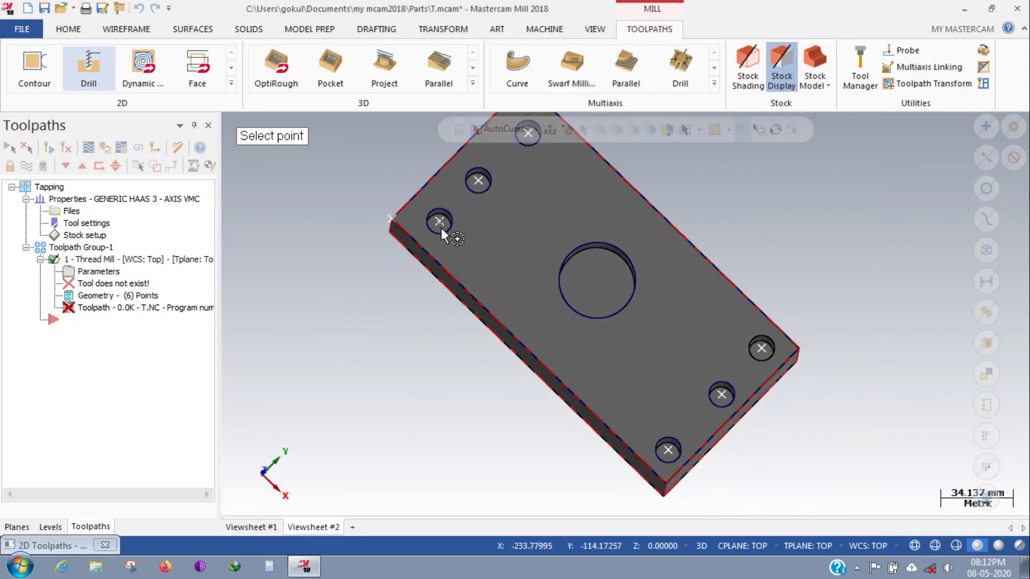
scroll(438, 225, "up", 3)
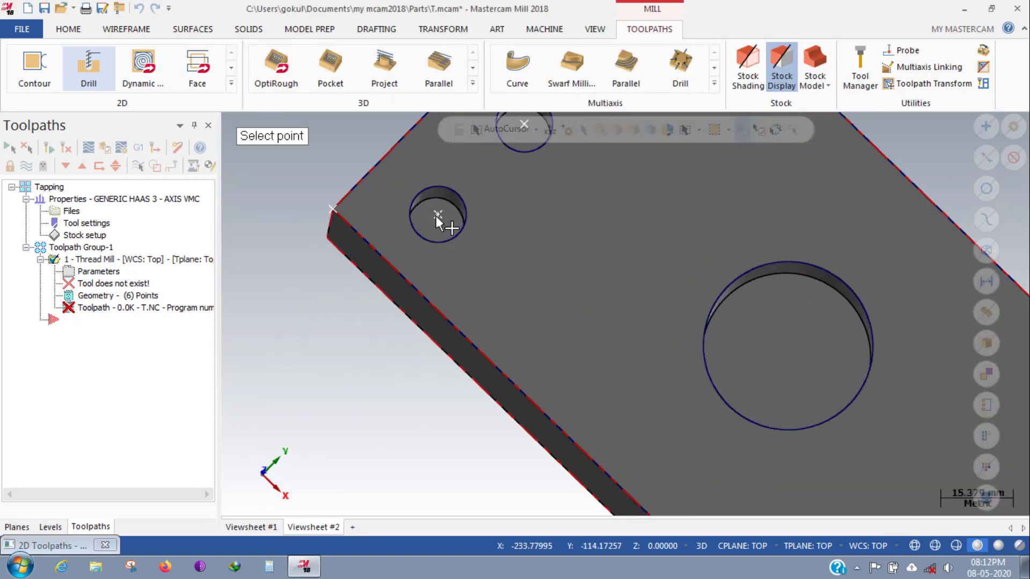
left_click(425, 199)
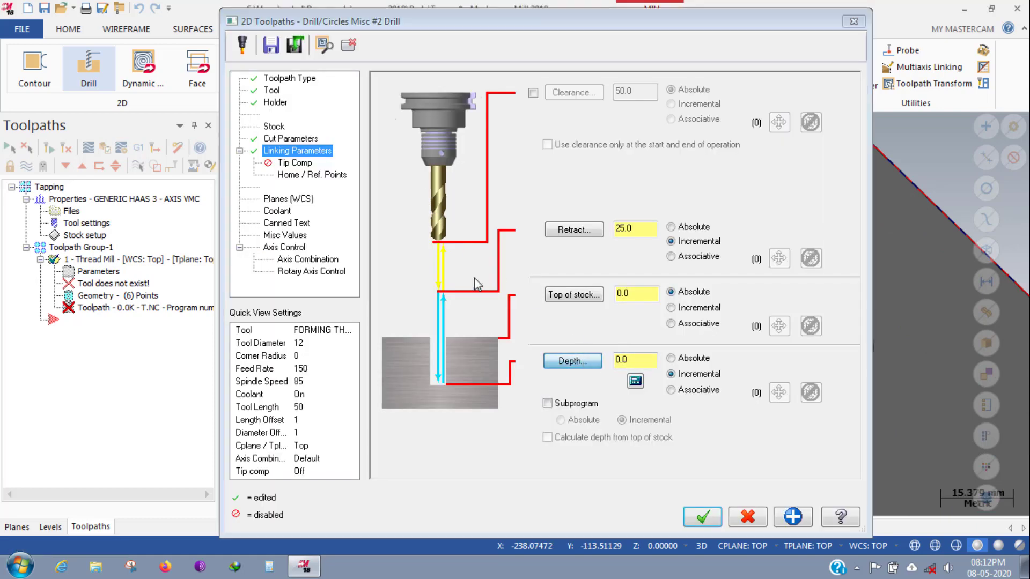
Set the incremental tapping depth to -20 by picking the bottom of the small hole nearest the block's corner.
left_click(571, 361)
scroll(451, 236, "up", 5)
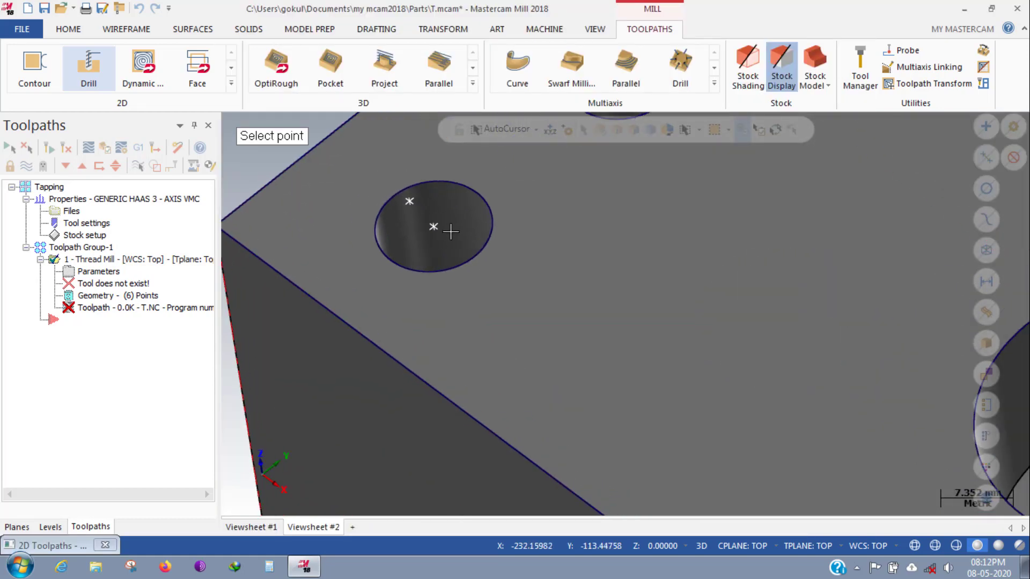
middle_click_drag(450, 232, 432, 218)
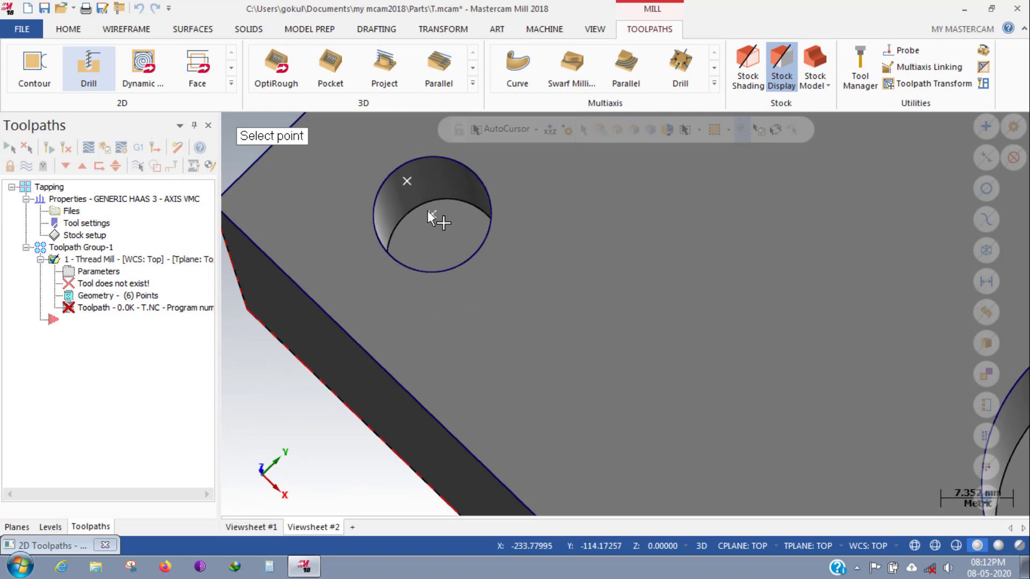
left_click(424, 205)
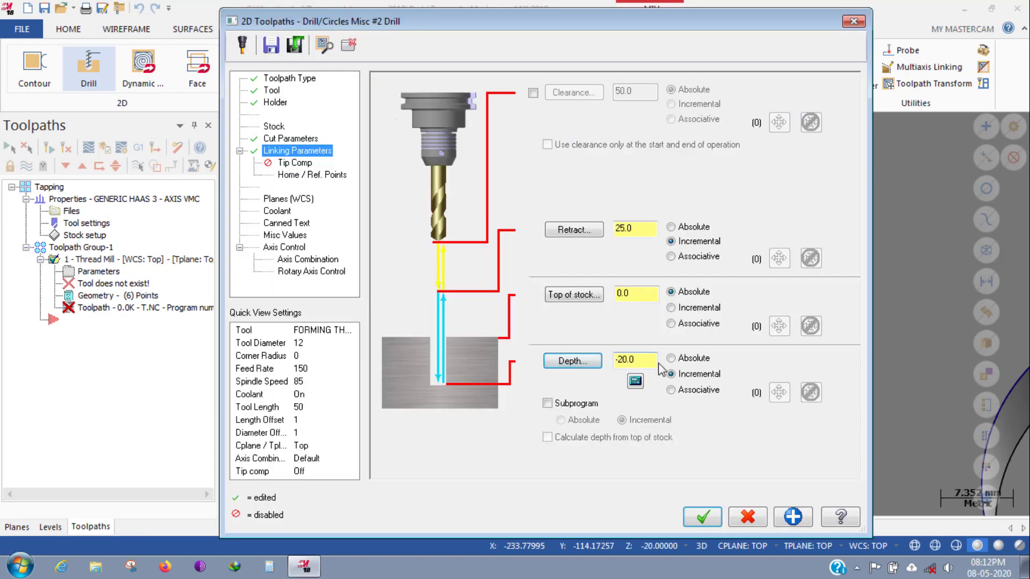
left_click_drag(621, 358, 629, 358)
Take the tapping operation's home position from the machine definition.
left_click(294, 163)
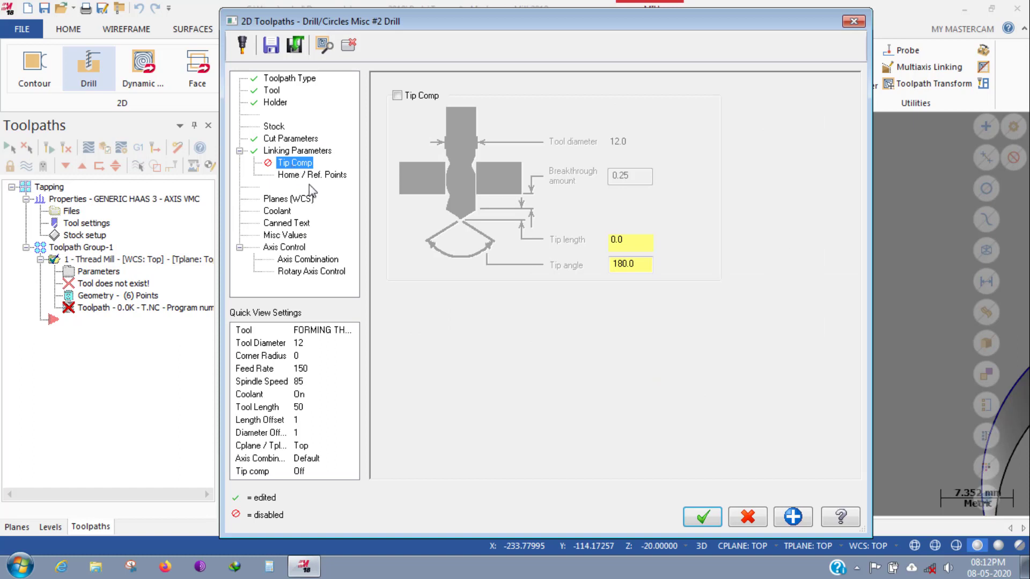
left_click(303, 176)
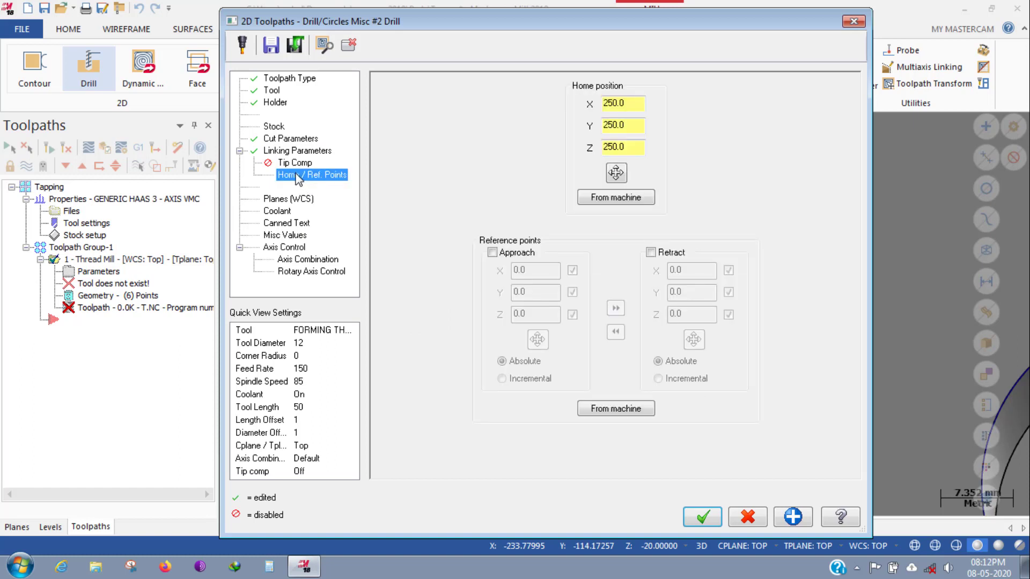
left_click(632, 198)
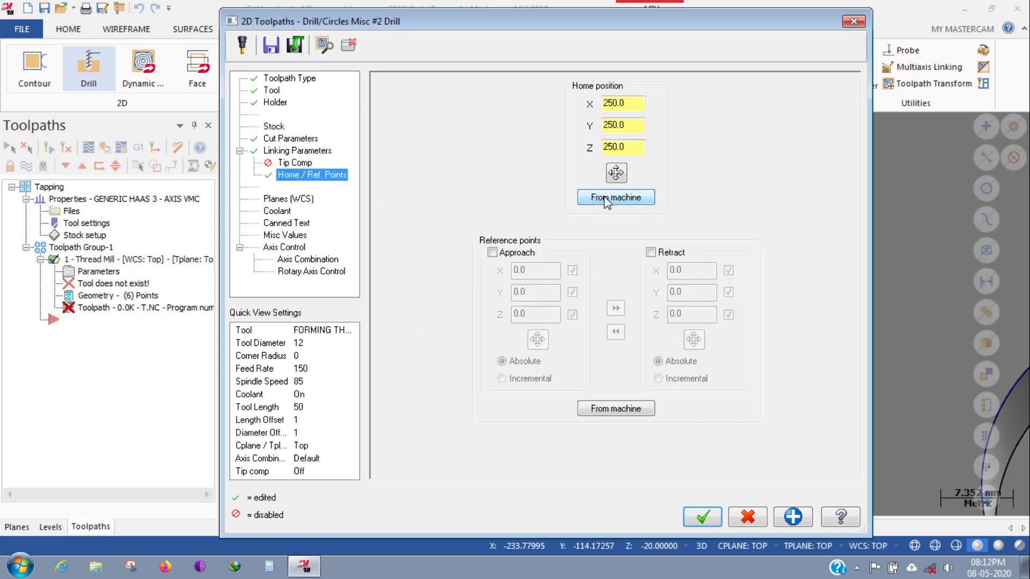
Place the working coordinate system origin at the block's lower-left corner in top view and copy it to the tool plane and construction plane.
left_click(268, 201)
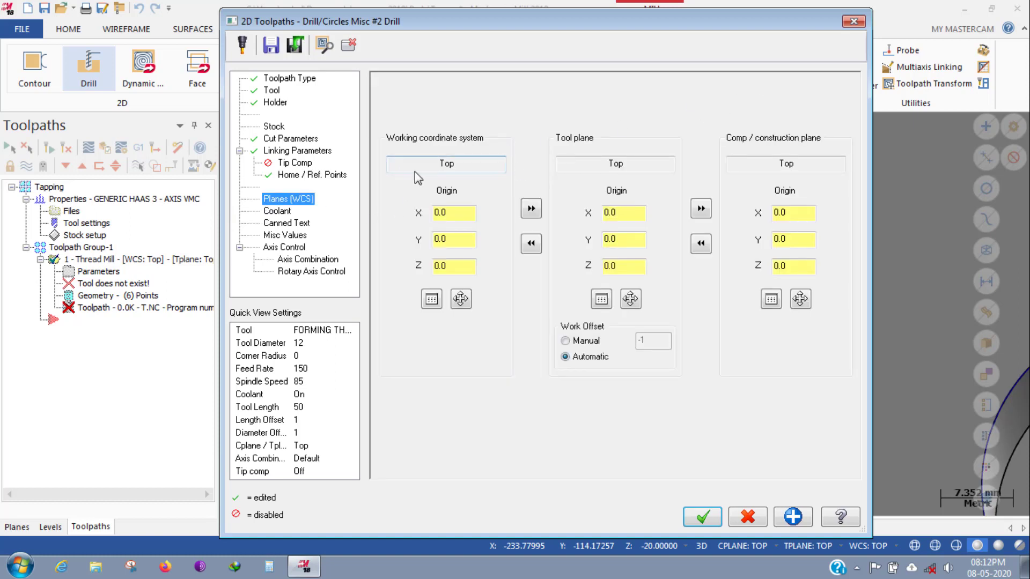
left_click(461, 299)
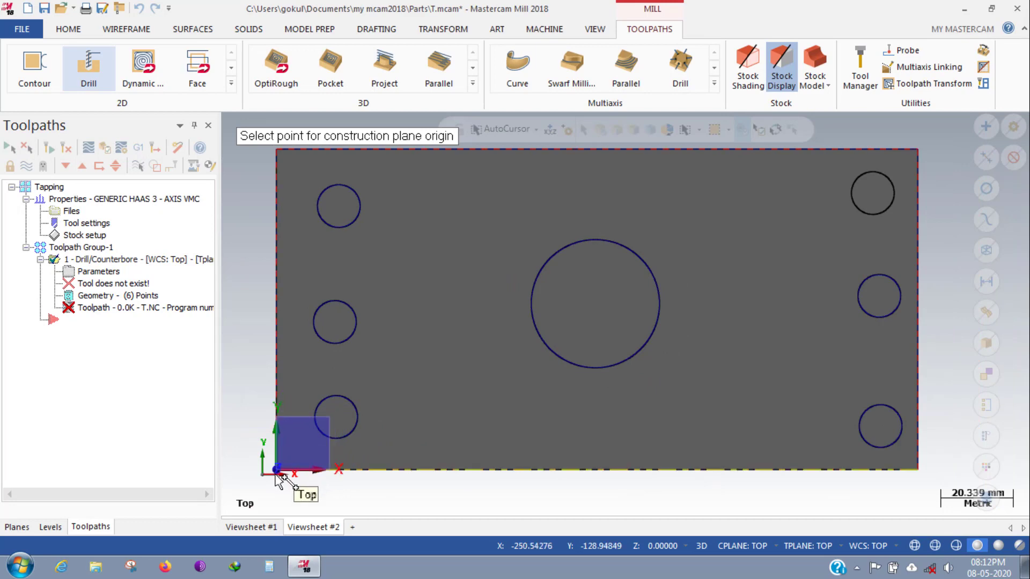
left_click(276, 474)
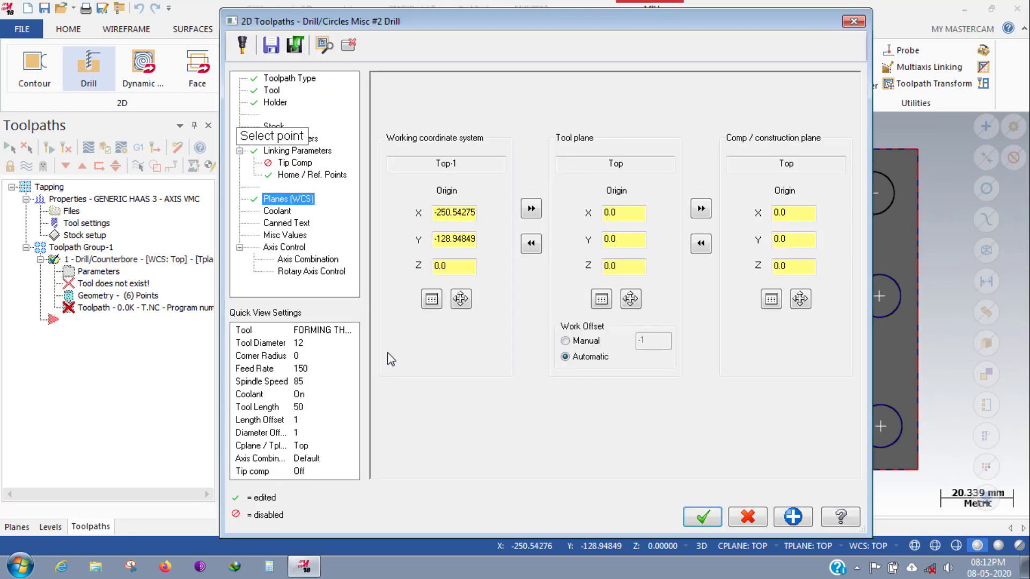
left_click(532, 209)
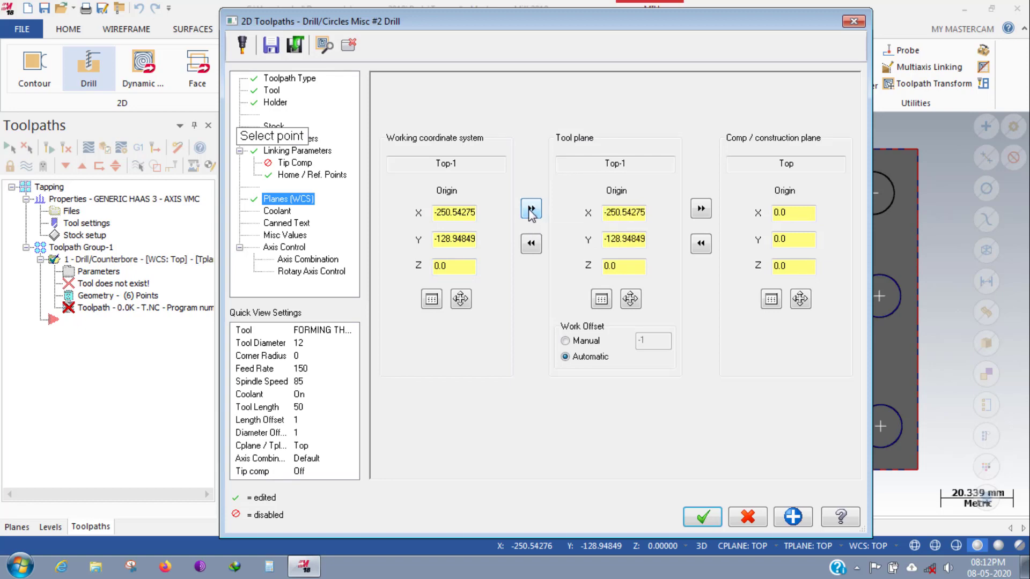
left_click(701, 209)
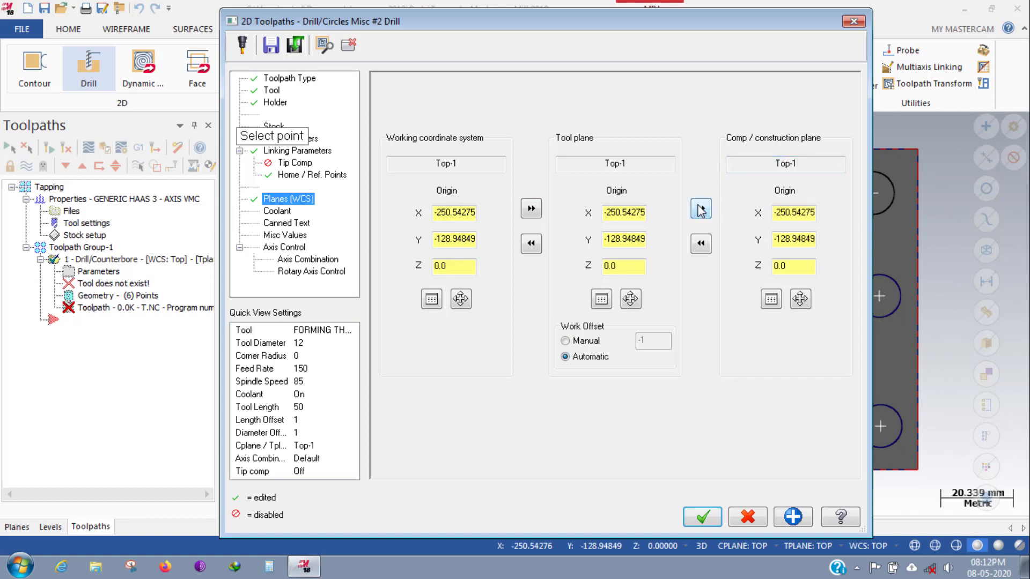
Check the coolant, canned text and misc values, and generate the Misc. #2 toolpath for the six holes.
left_click(278, 212)
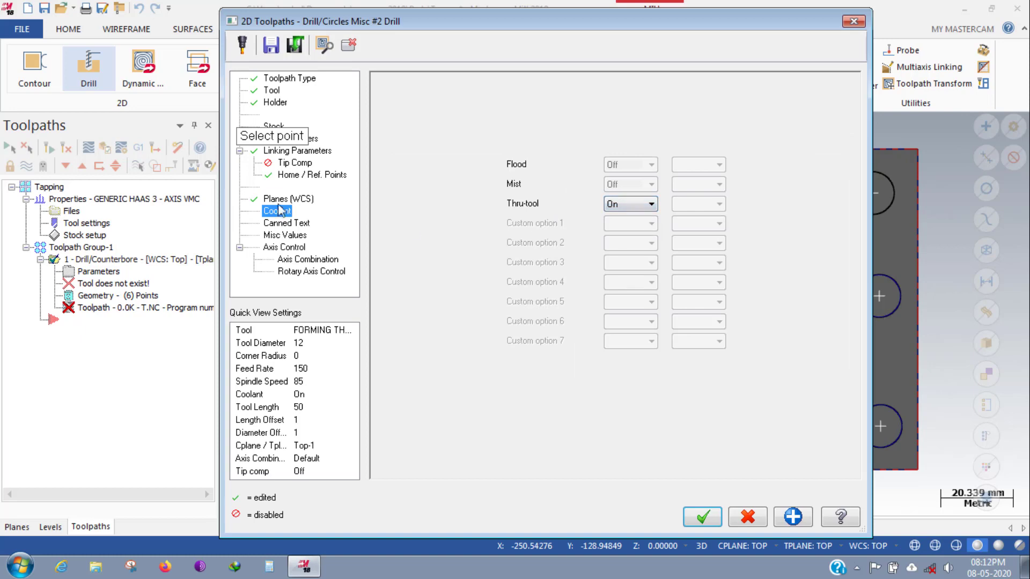
left_click(277, 224)
left_click(288, 236)
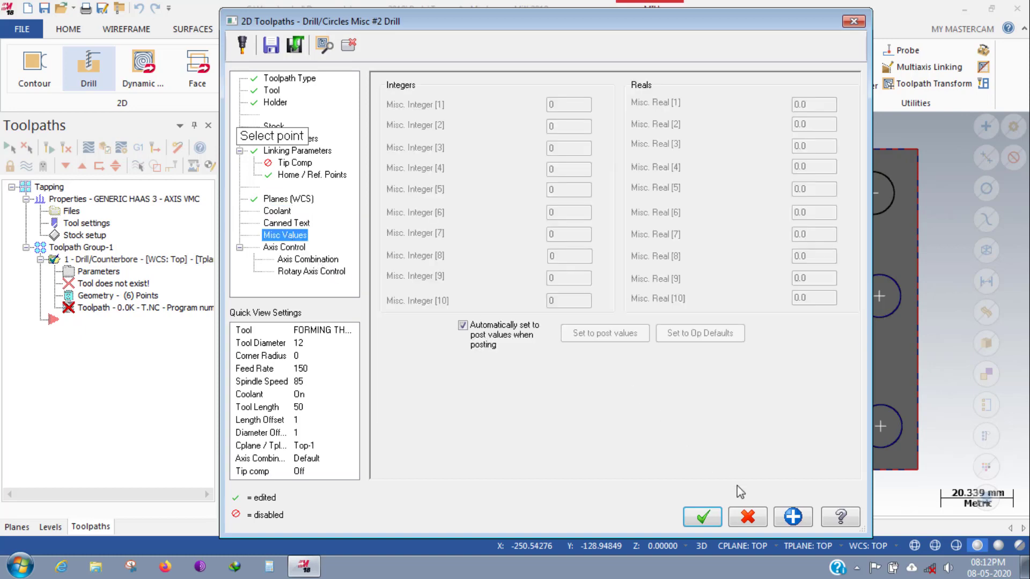
left_click(703, 516)
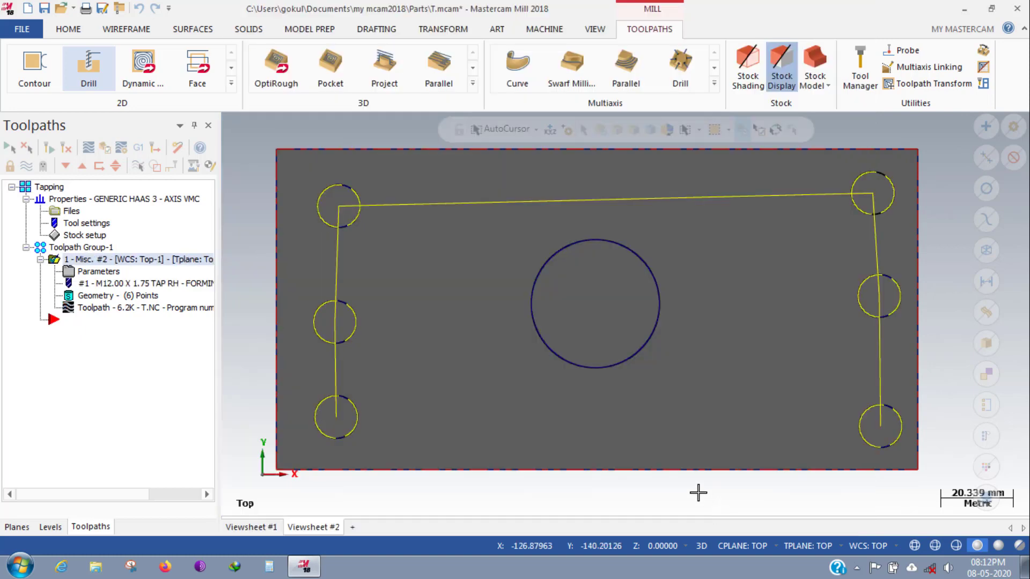
mouse_move(429, 329)
middle_mouse_down()
mouse_move(445, 274)
mouse_move(405, 244)
mouse_move(392, 332)
mouse_move(393, 303)
mouse_move(416, 280)
mouse_move(423, 287)
mouse_move(397, 217)
middle_mouse_up()
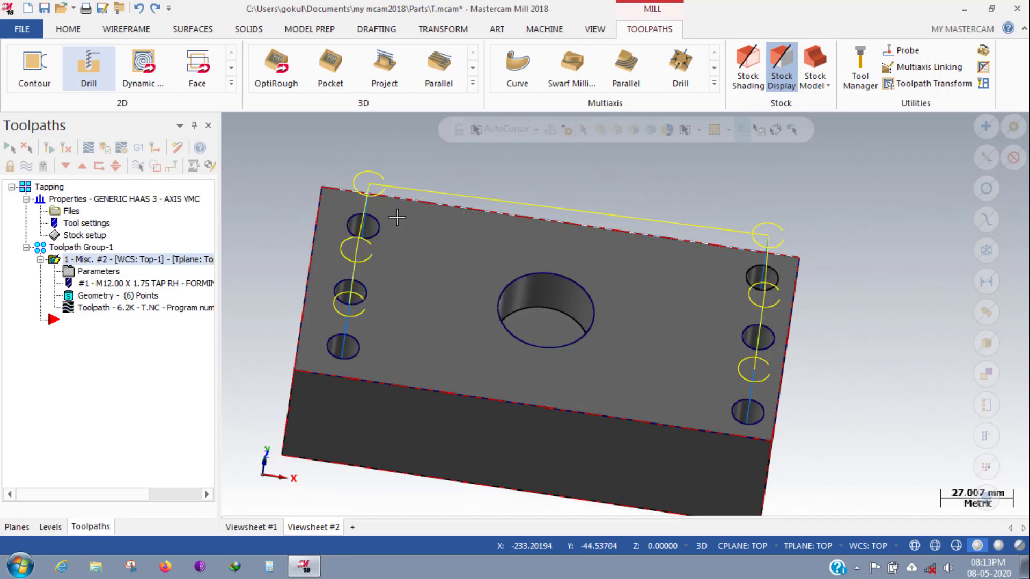
mouse_move(510, 365)
middle_mouse_down()
mouse_move(481, 375)
mouse_move(505, 381)
mouse_move(483, 418)
middle_mouse_up()
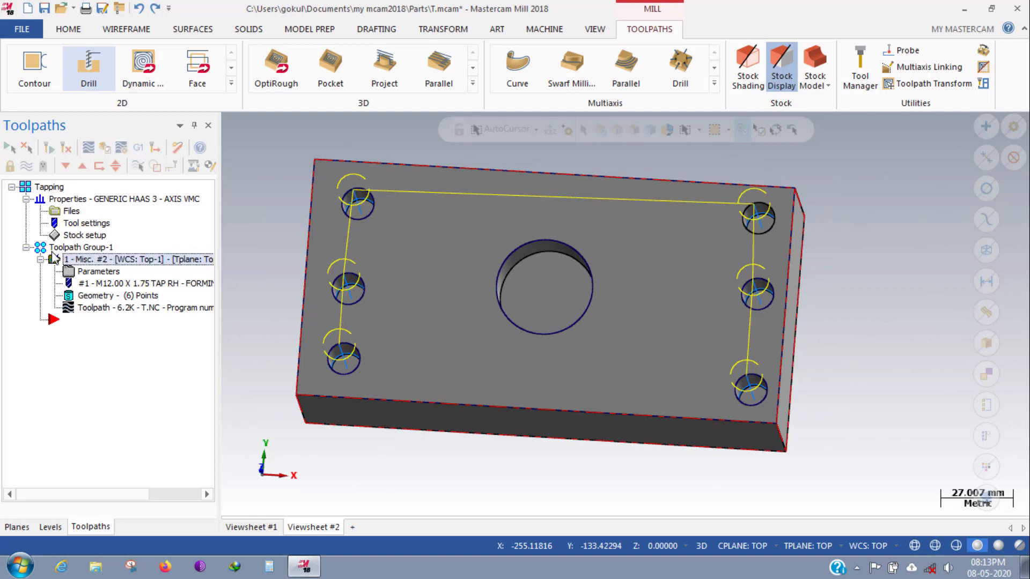
Duplicate the Misc. #2 tapping operation within the toolpath group and open the copy's parameters.
left_click(40, 259)
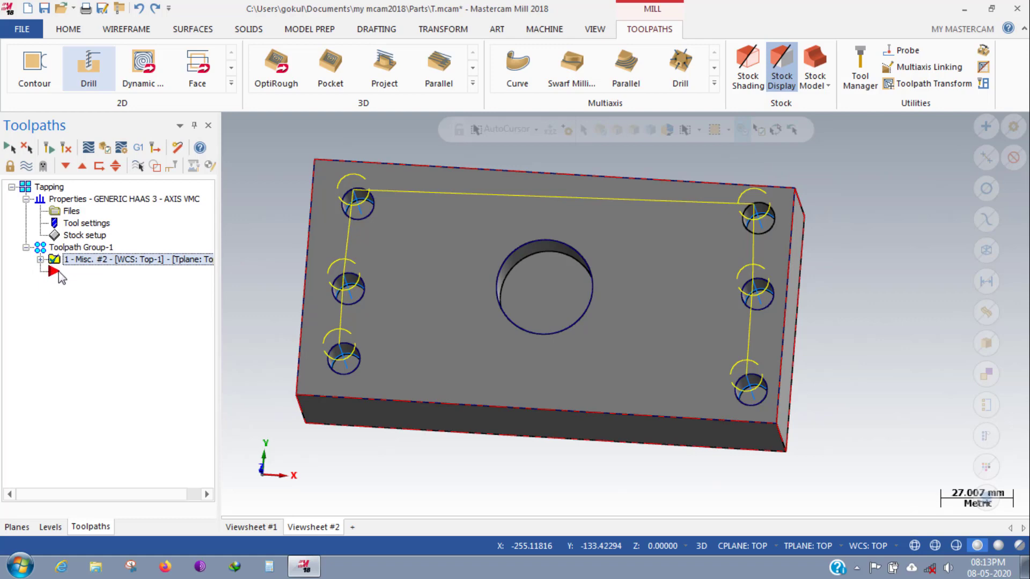
key("ctrl+v")
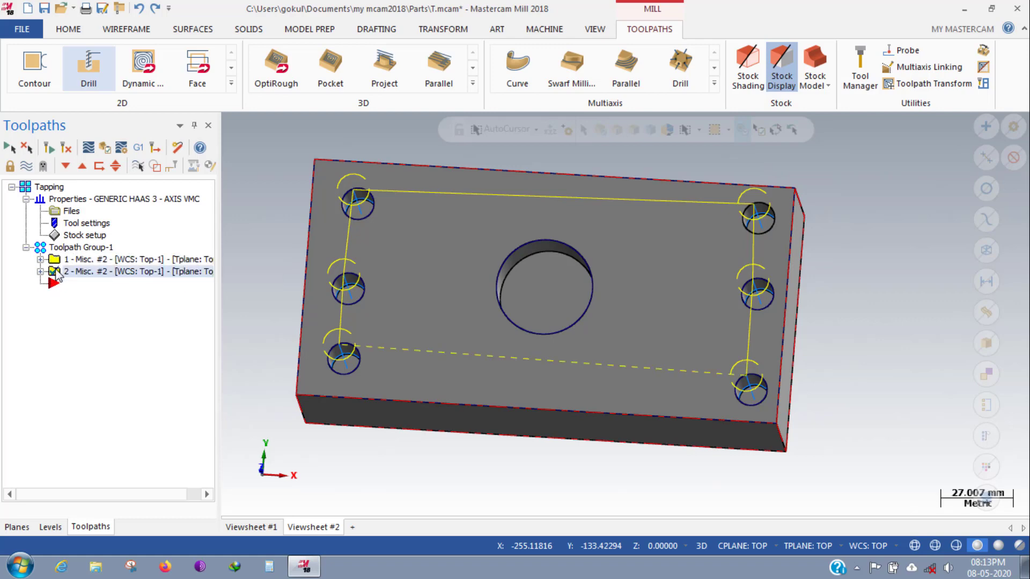
left_click(41, 271)
left_click(69, 283)
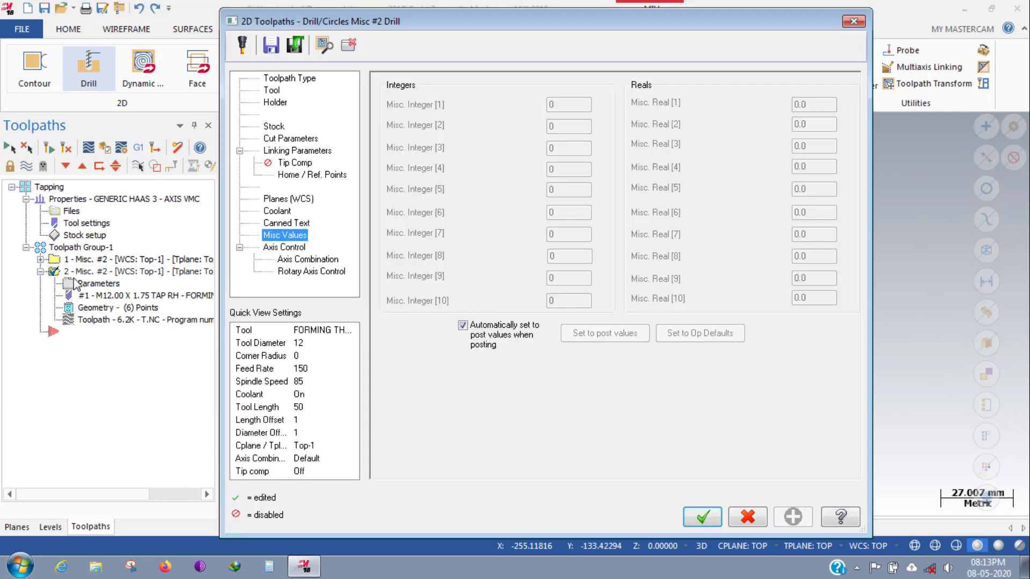
Search the tool library for left-hand taps by filtering on that tool type for the copied operation.
left_click(273, 91)
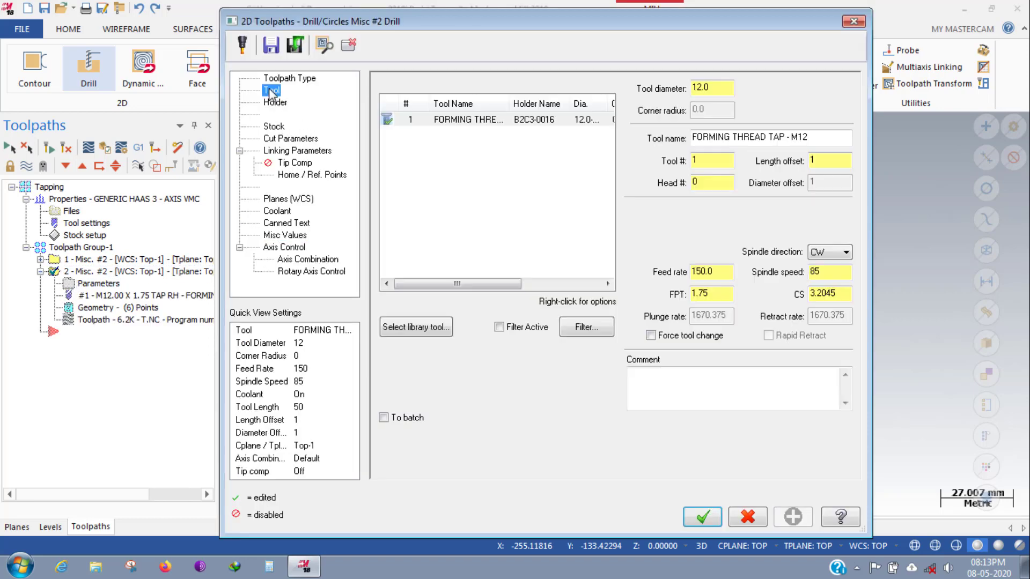
left_click(416, 327)
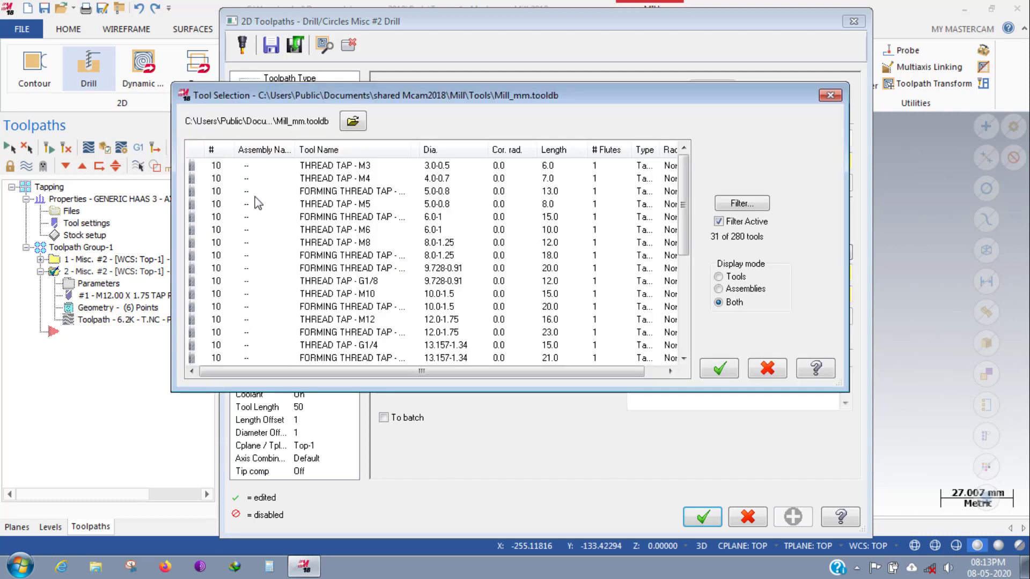
left_click(741, 205)
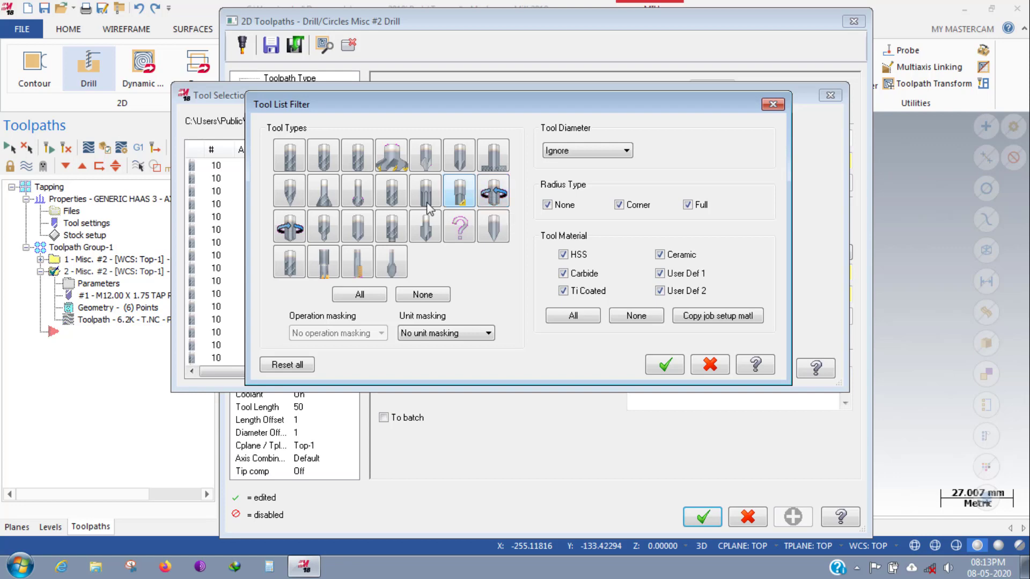
left_click(295, 236)
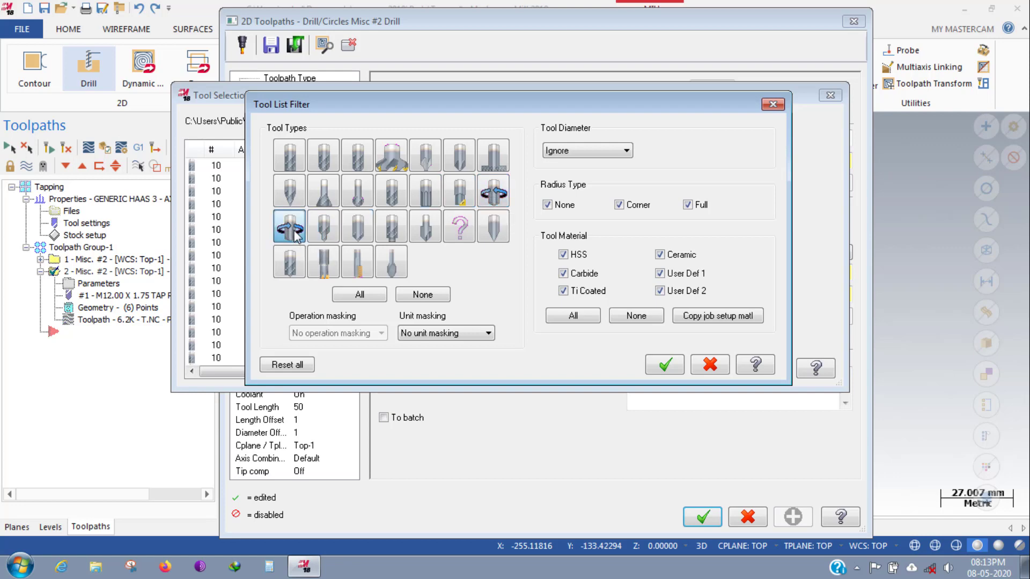
left_click(665, 364)
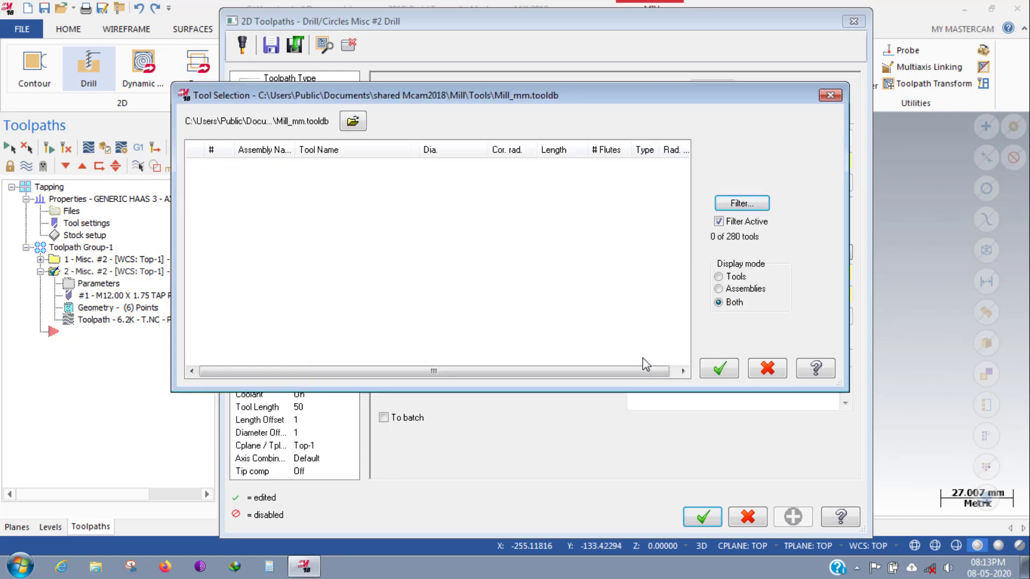
right_click(428, 238)
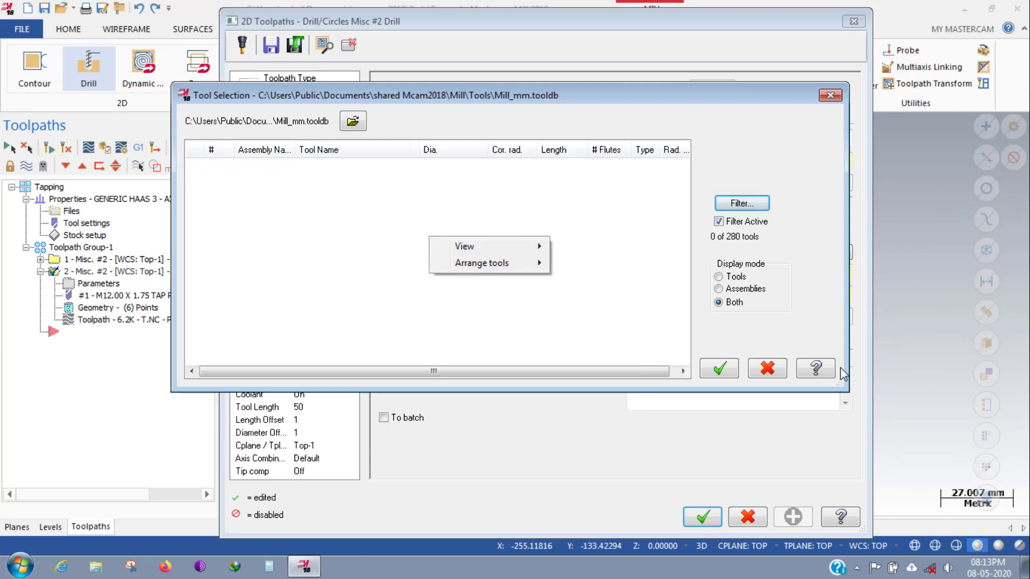
left_click(719, 368)
Start defining a new tool for the copied operation and choose Tap as its type.
right_click(447, 202)
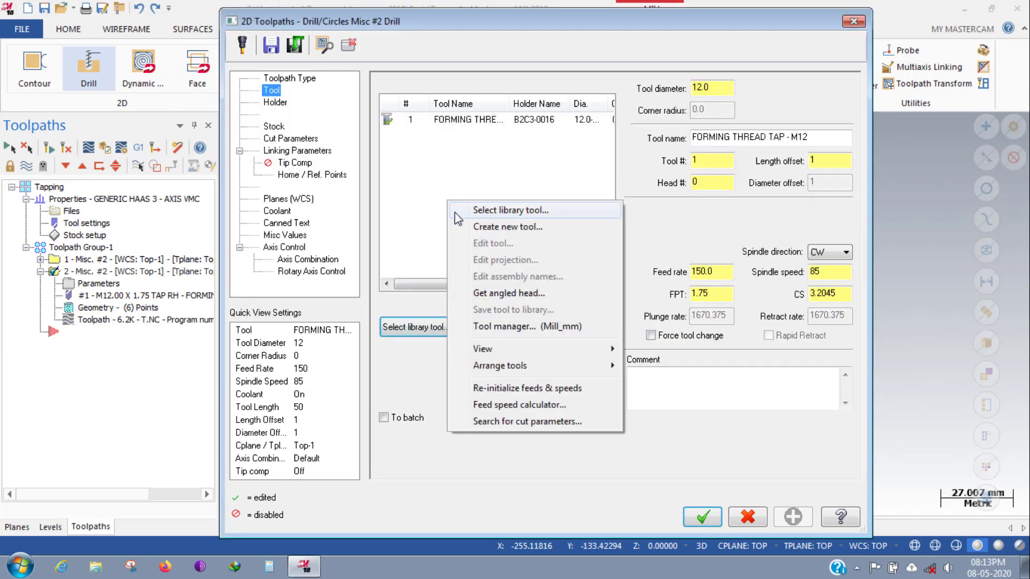
left_click(490, 228)
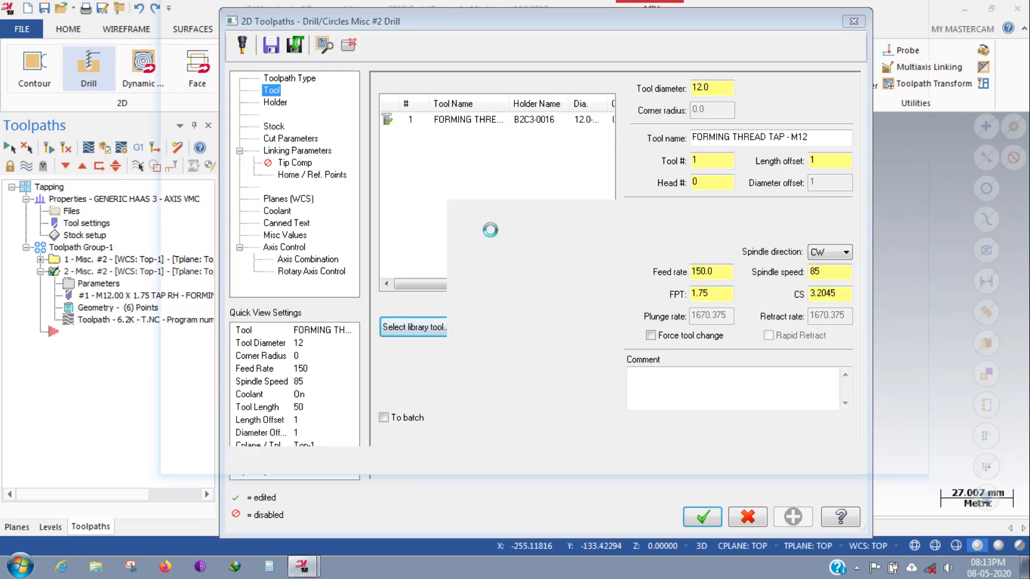
scroll(471, 257, "down", 3)
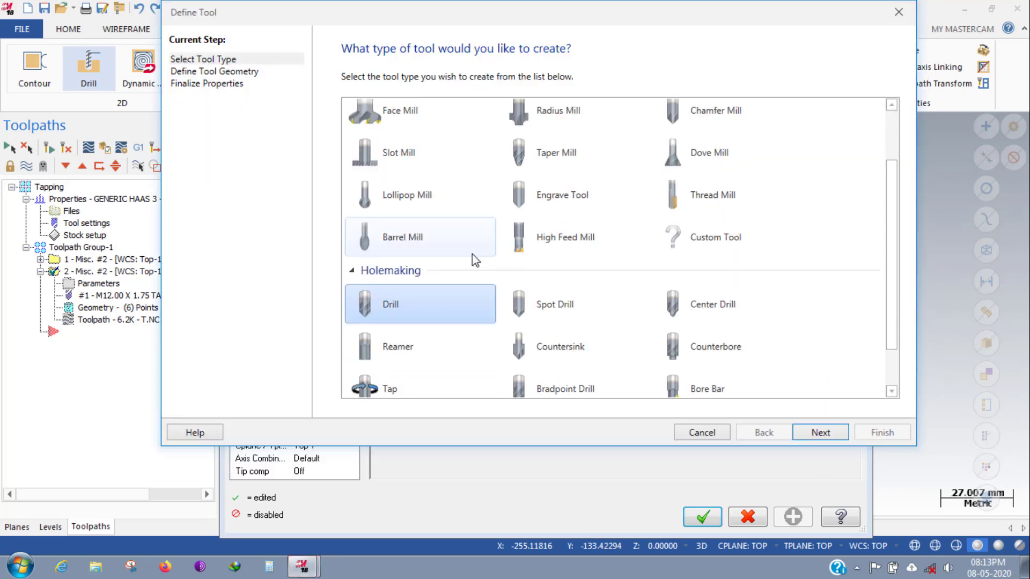
left_click(443, 329)
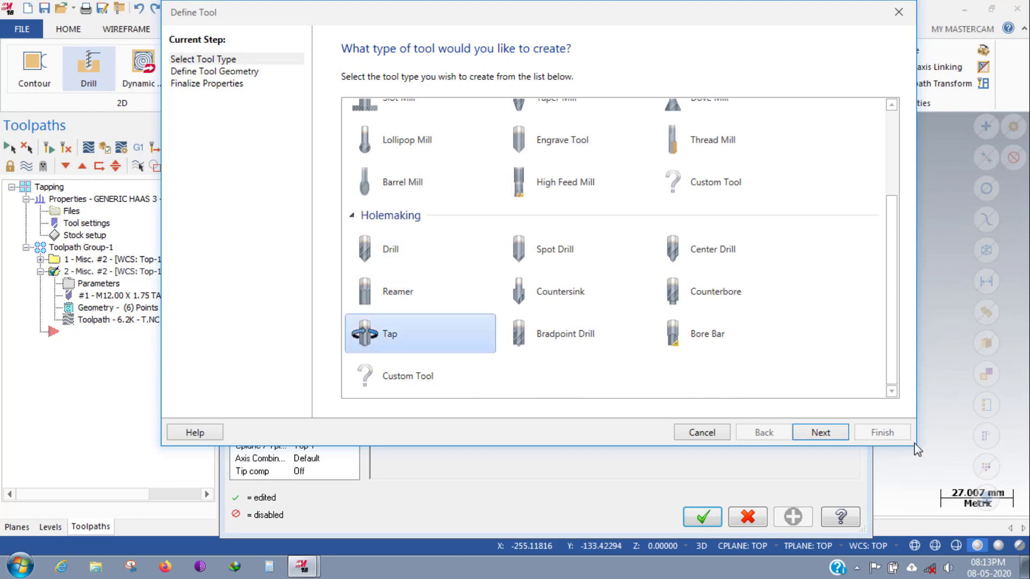
left_click(828, 434)
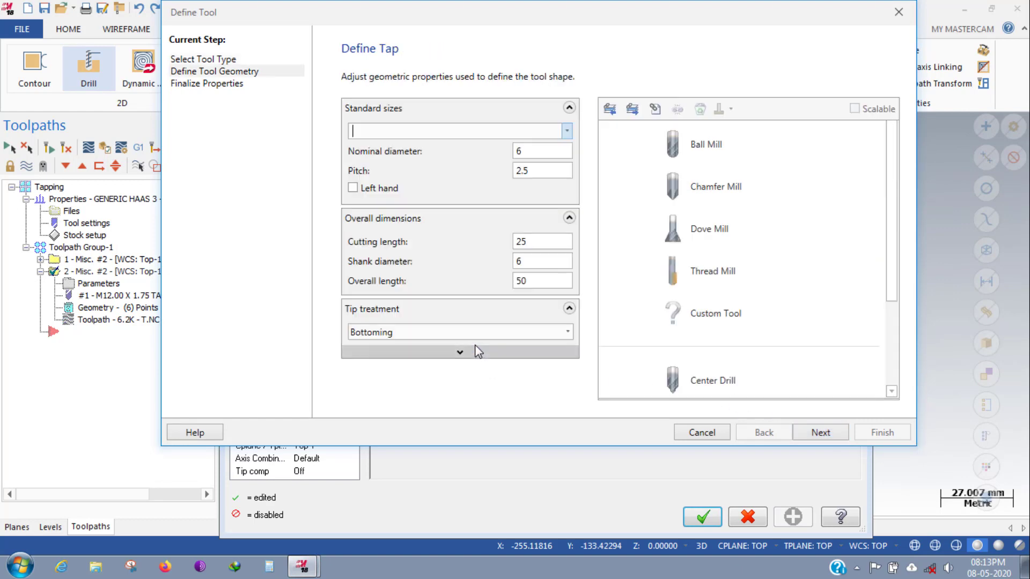
Choose the M12x1.75 standard size for the new tap.
left_click(566, 131)
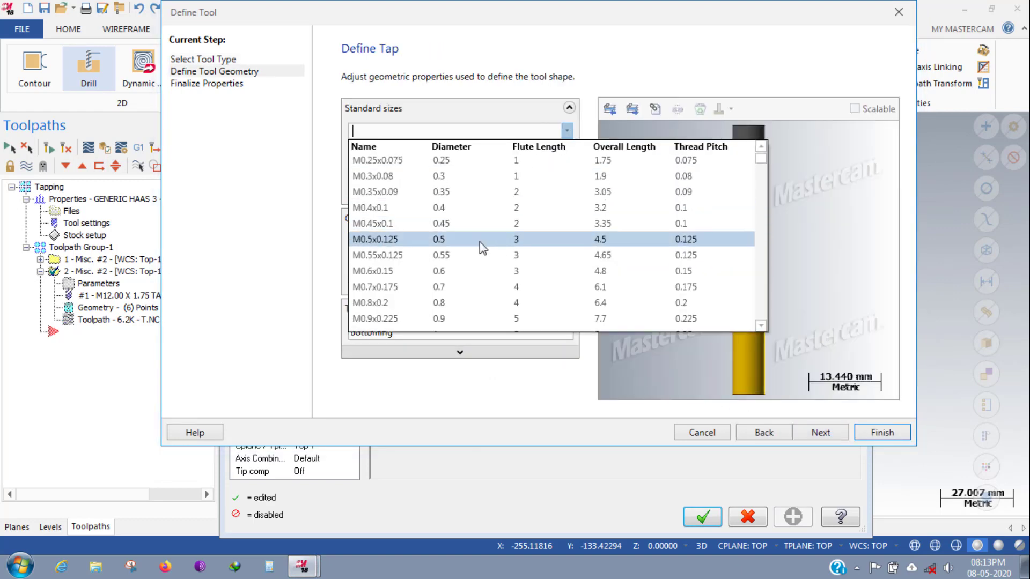
scroll(443, 267, "down", 5)
scroll(397, 292, "down", 14)
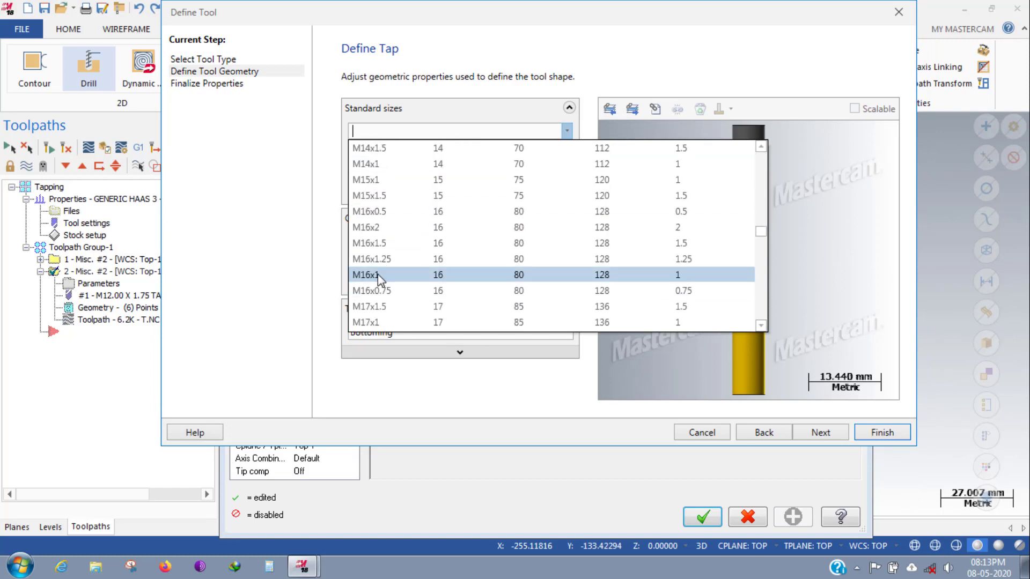
scroll(377, 275, "up", 5)
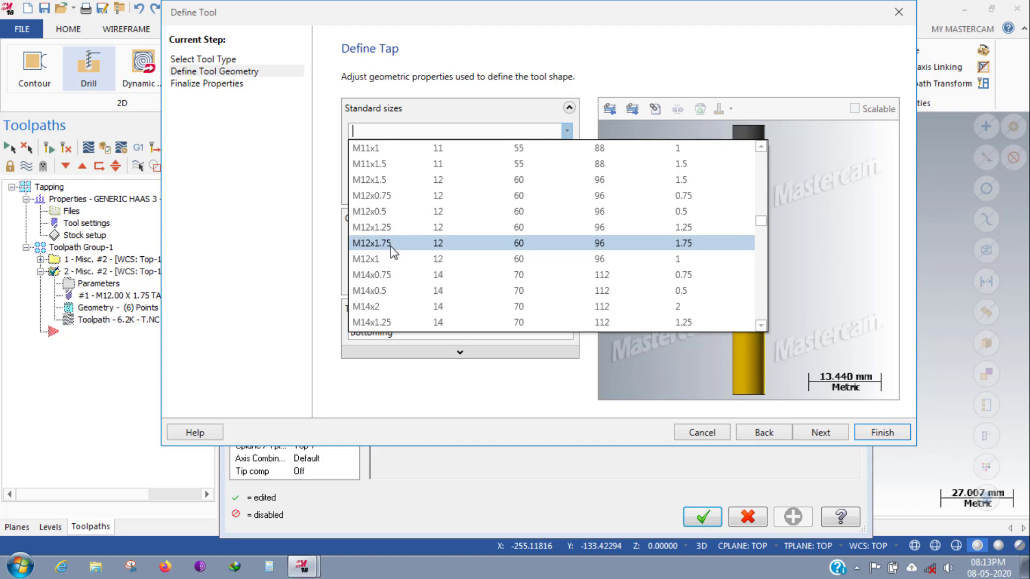
left_click(390, 246)
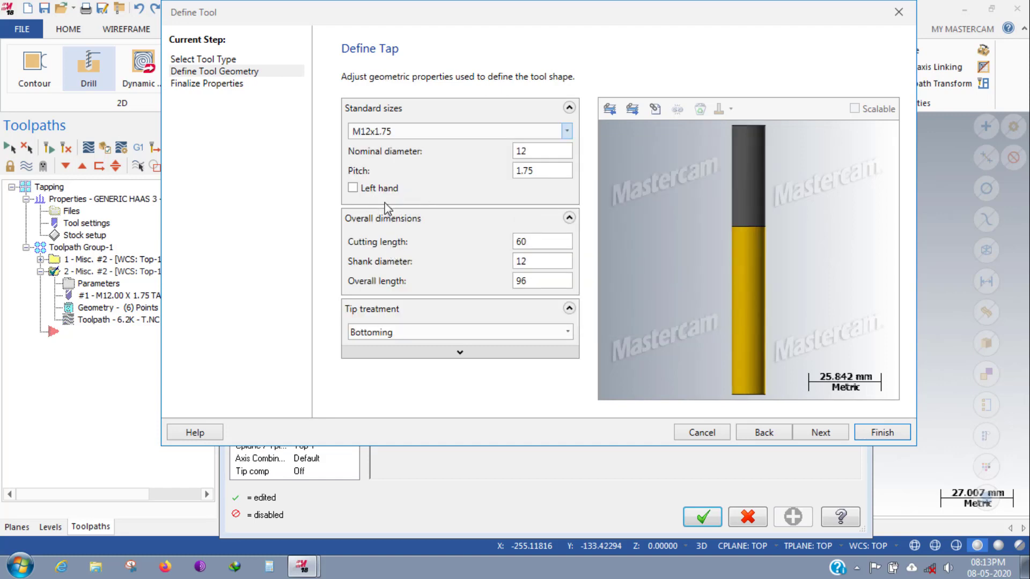
Make the tap left-handed and set its cutting length to 26 mm.
left_click(381, 188)
double_click(542, 242)
type("2")
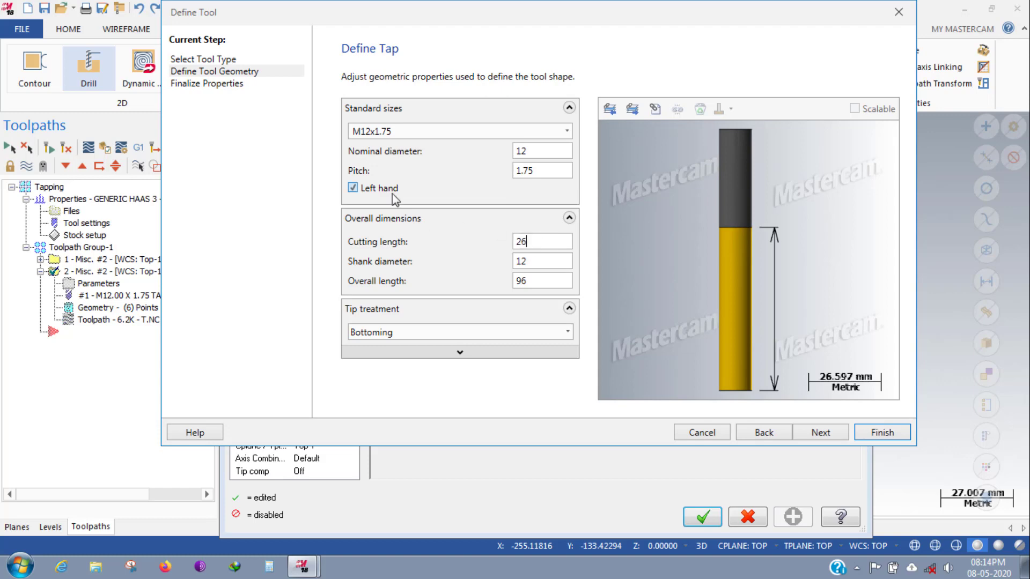
type("6")
key("Tab")
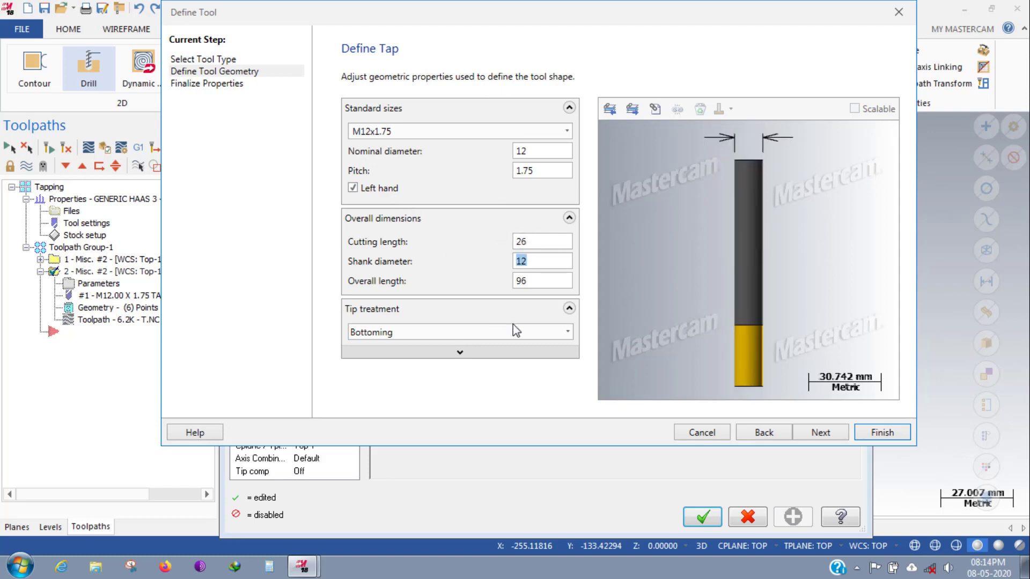
left_click(534, 279)
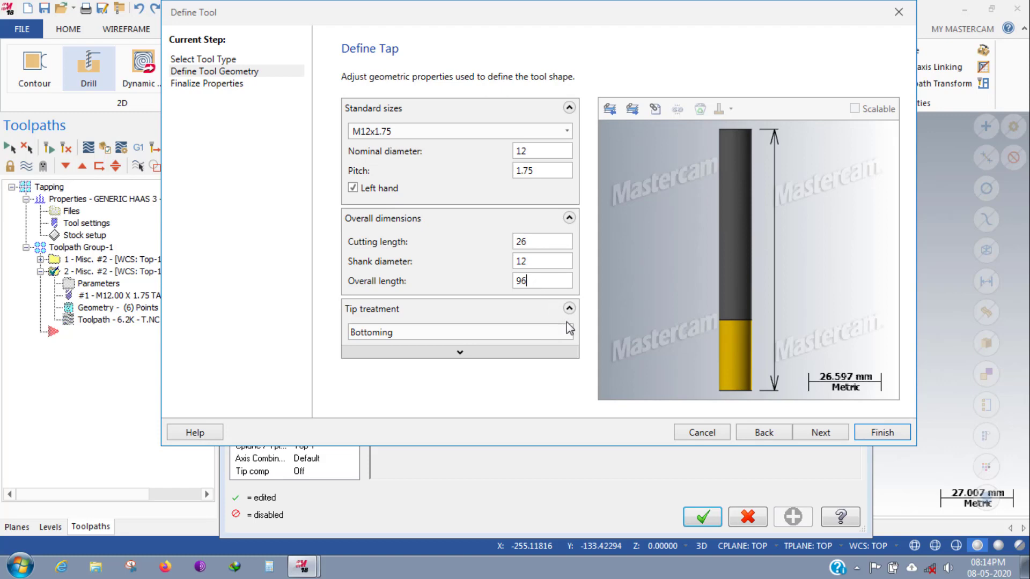
Calculate the tap's feeds and speeds, set the feed, plunge and retract rates to 160 and spindle speed to 320, and finish the tool.
left_click(821, 434)
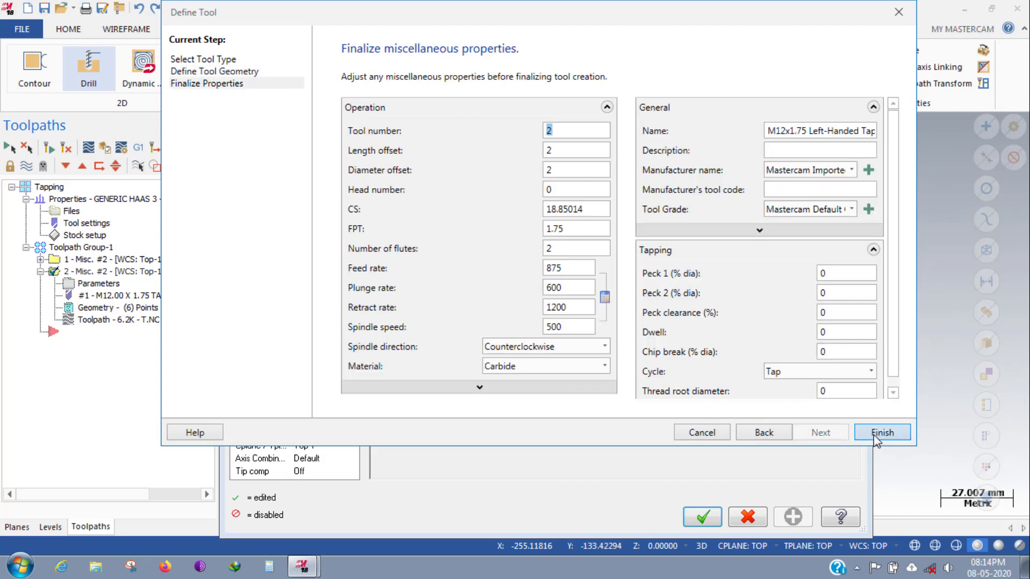
left_click(605, 297)
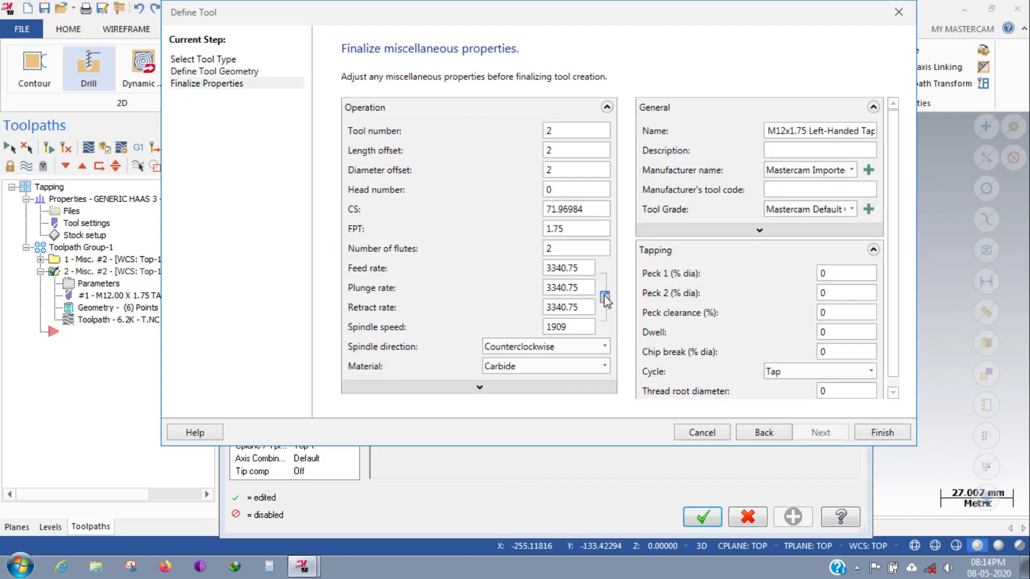
double_click(556, 271)
type("334")
key("Tab")
type("1")
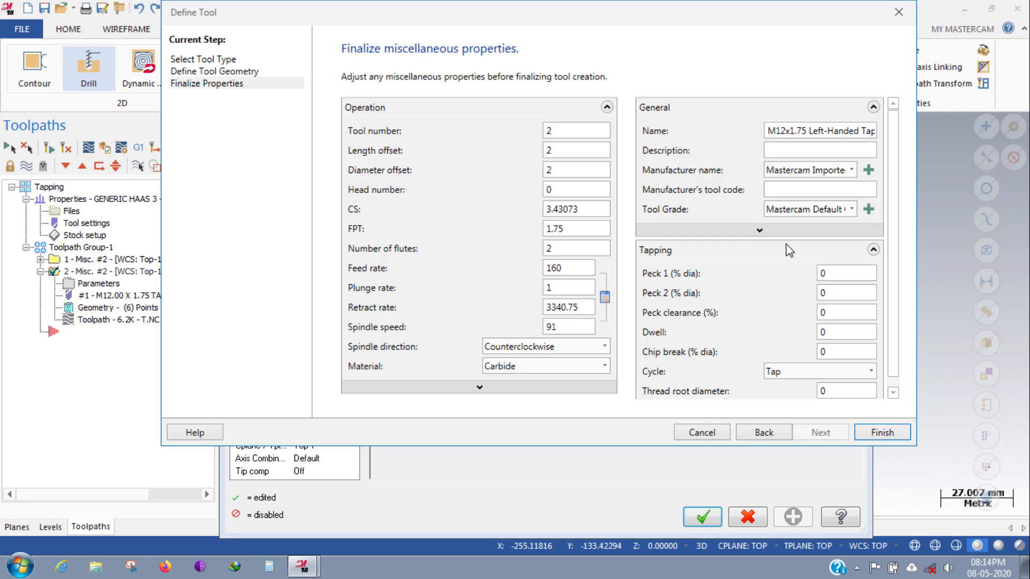
type("60")
key("Tab")
type("160")
key("Tab")
type("320")
left_click(860, 436)
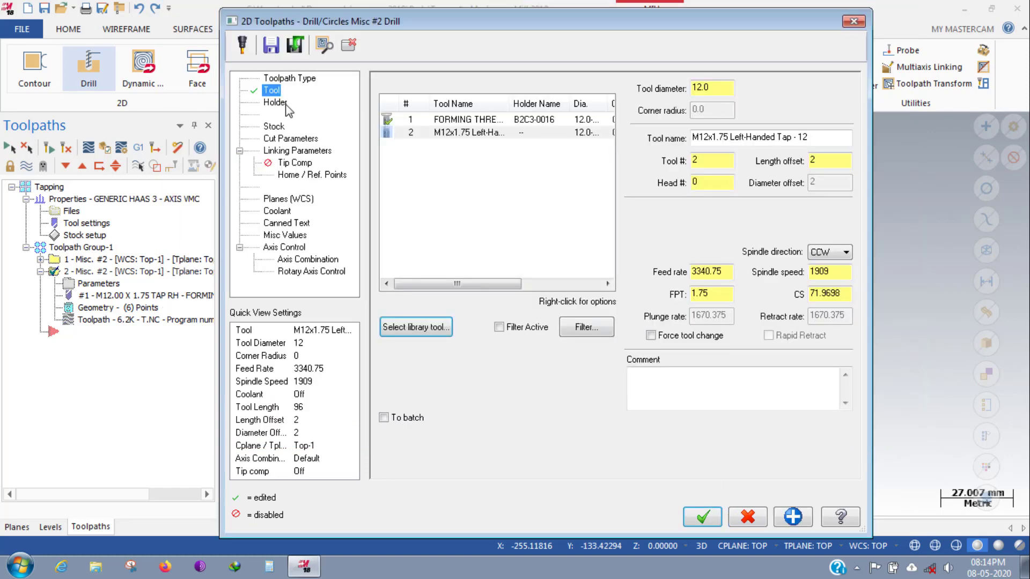
Select the default holder for the new left-hand tap.
left_click(275, 102)
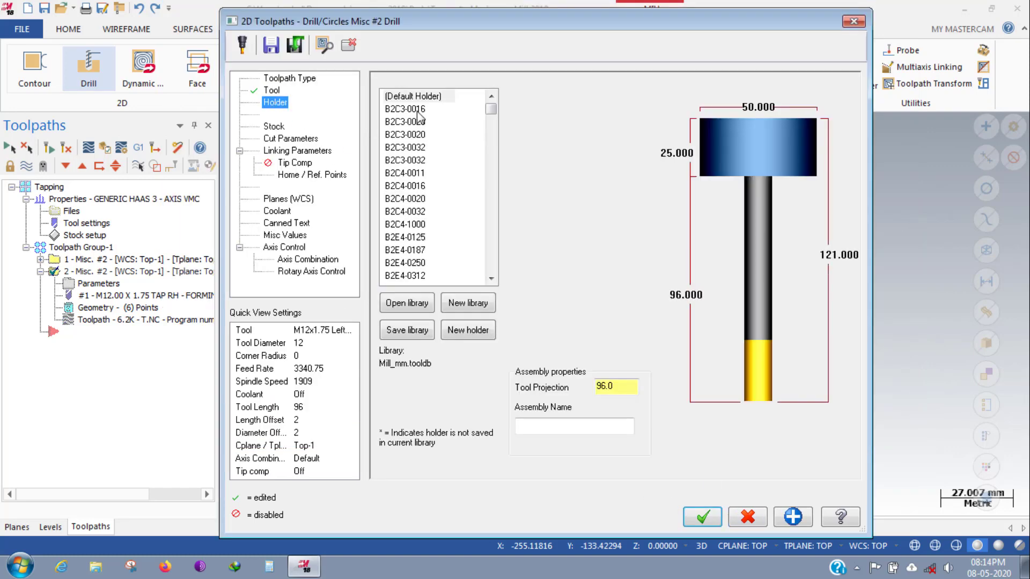
left_click(417, 110)
left_click(417, 98)
Check the copied operation's stock, cut, linking, home position and plane settings, and generate its toolpath.
left_click(271, 127)
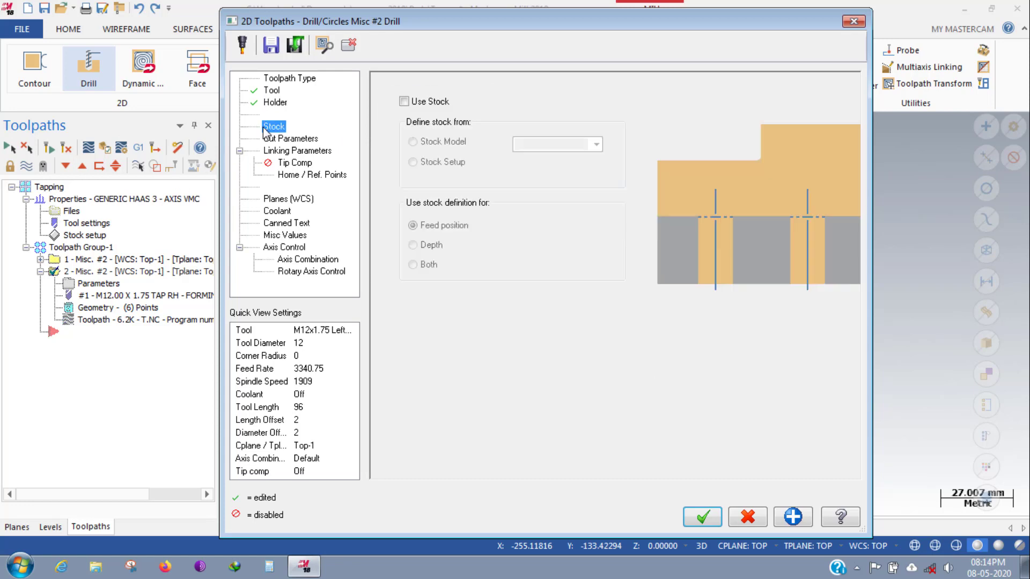
left_click(284, 138)
left_click(295, 150)
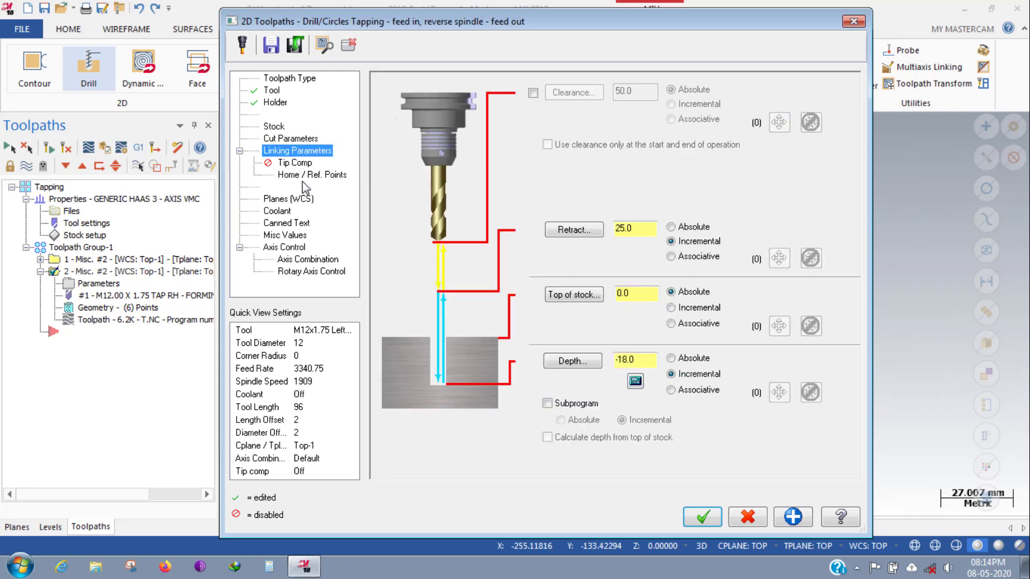
left_click(292, 175)
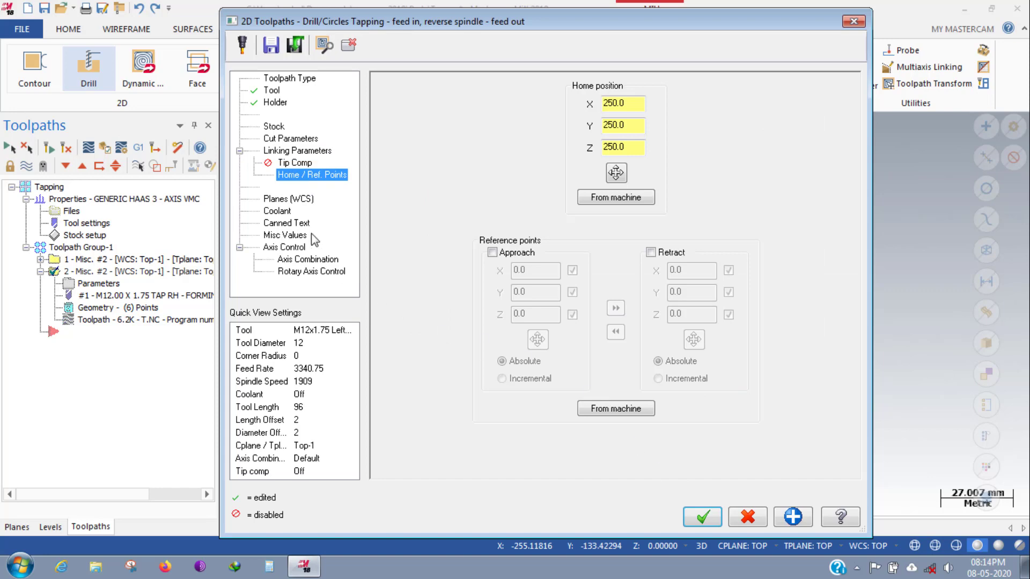
left_click(288, 199)
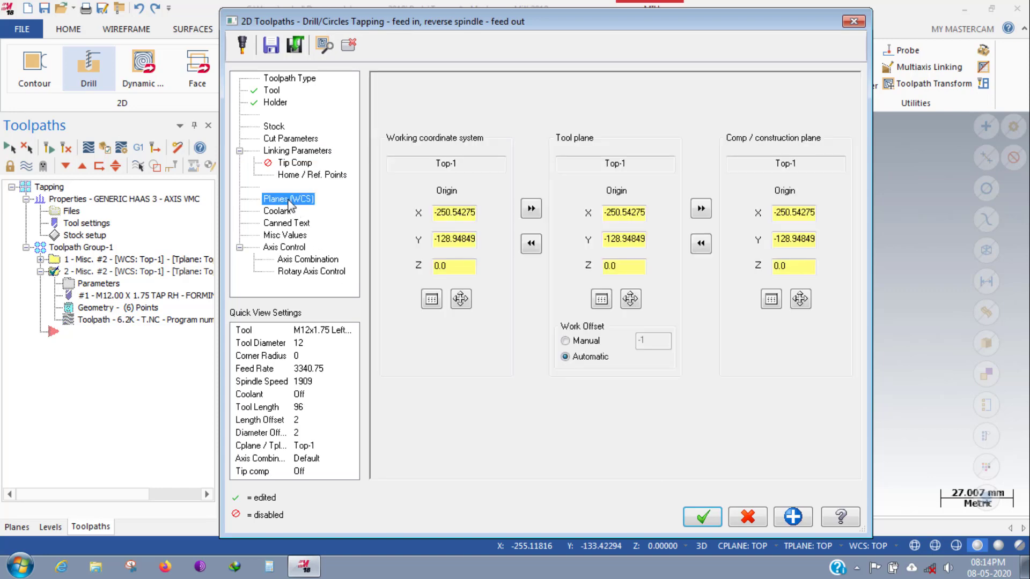
left_click(703, 517)
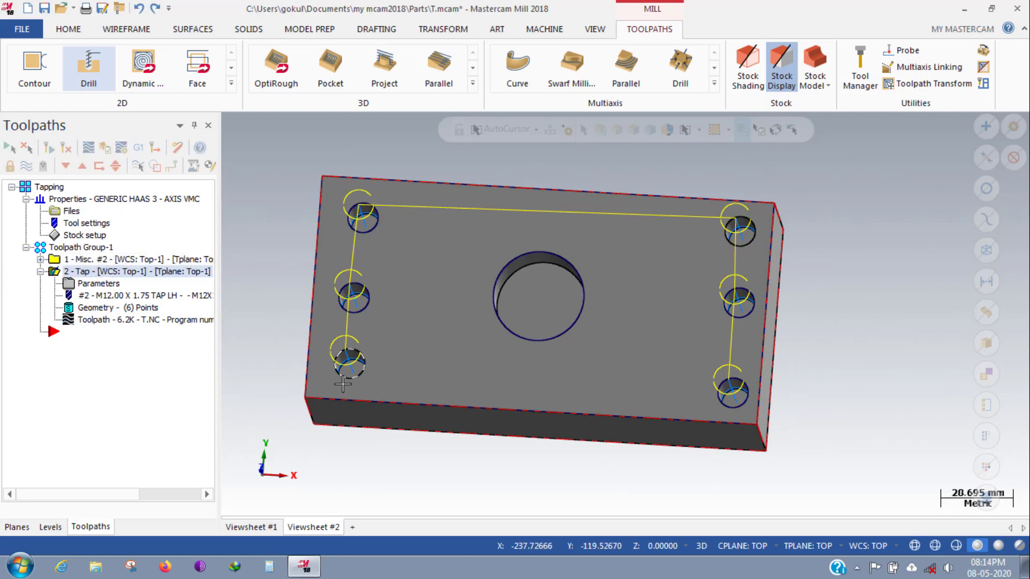
Turn on stock shading and inspect the block with its tapping toolpath from an angle.
middle_click_drag(342, 384, 285, 391)
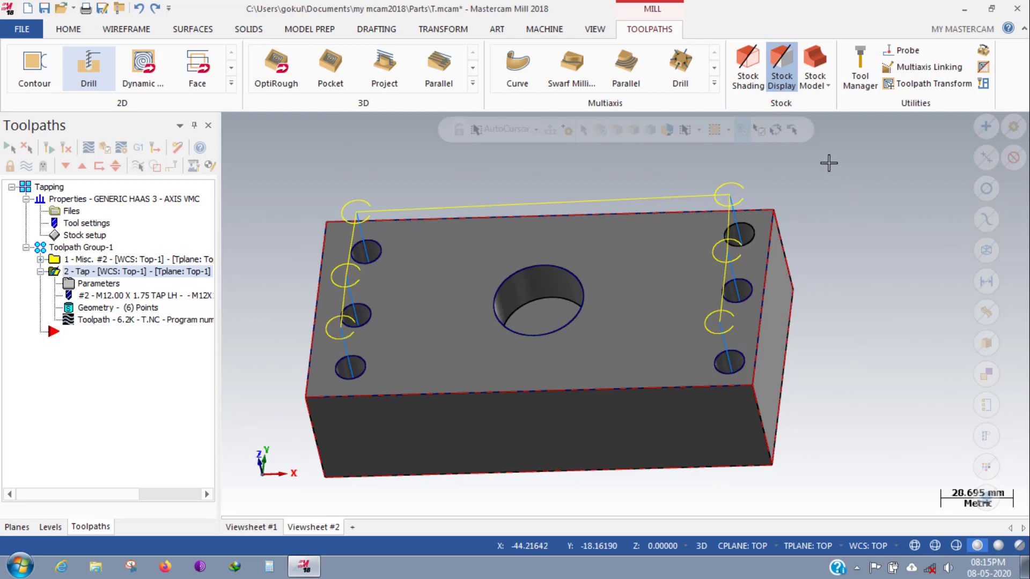
left_click(747, 69)
mouse_move(679, 274)
middle_mouse_down()
mouse_move(625, 287)
mouse_move(558, 248)
mouse_move(455, 235)
middle_mouse_up()
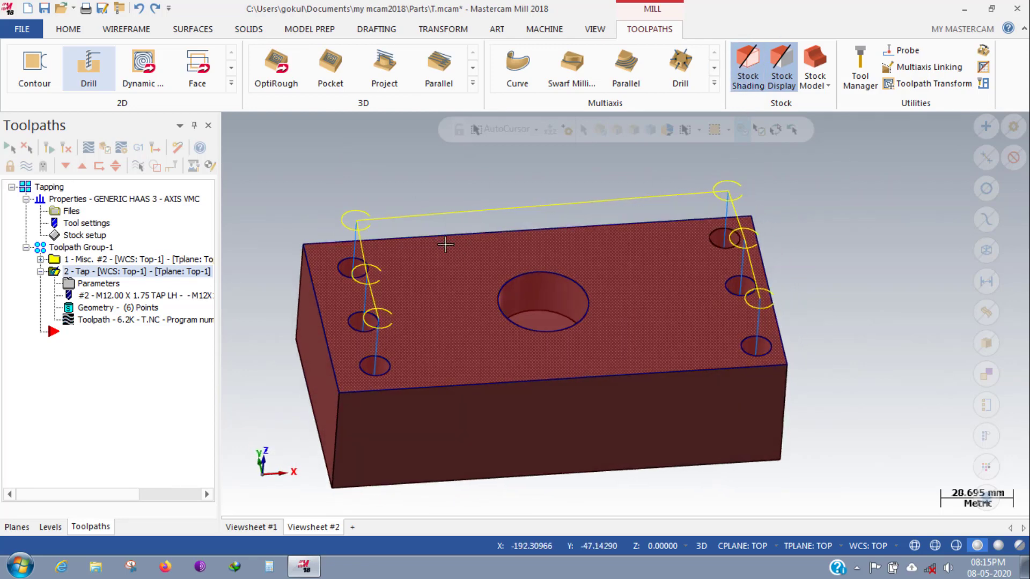
Select the Misc. #2 operation and open it for verification in a maximized Mastercam Simulator window.
left_click(66, 258)
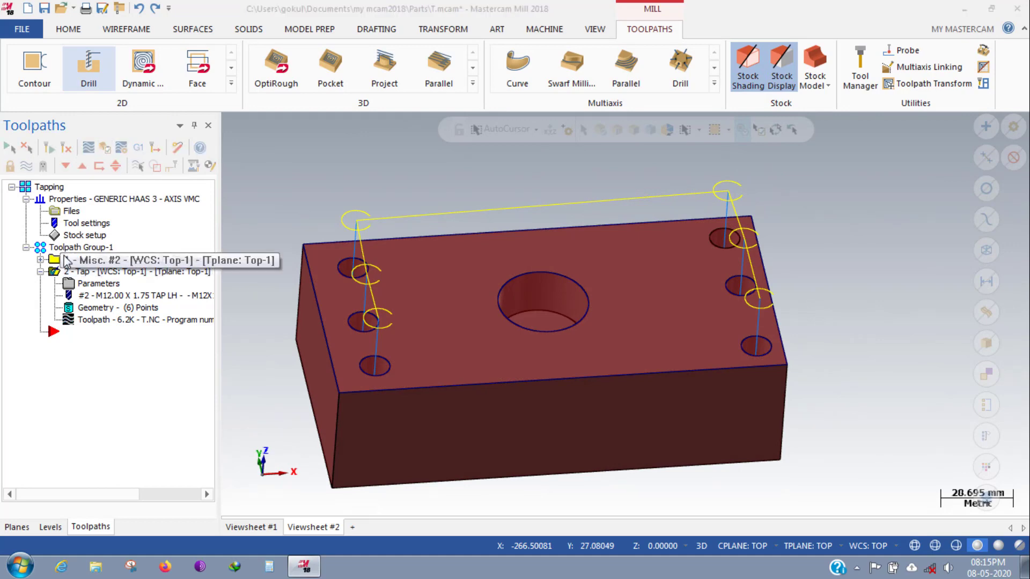
left_click(104, 150)
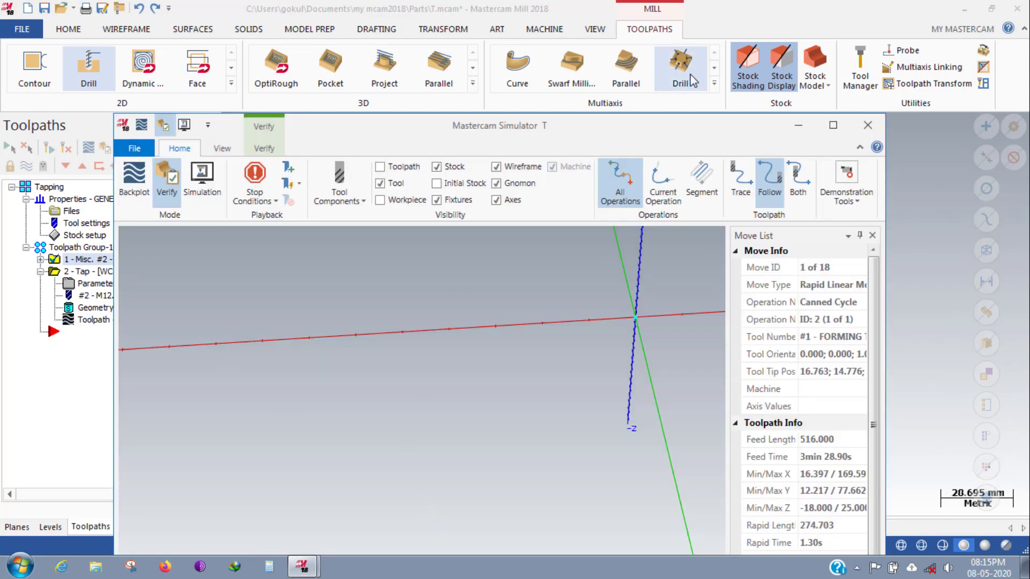
left_click(818, 135)
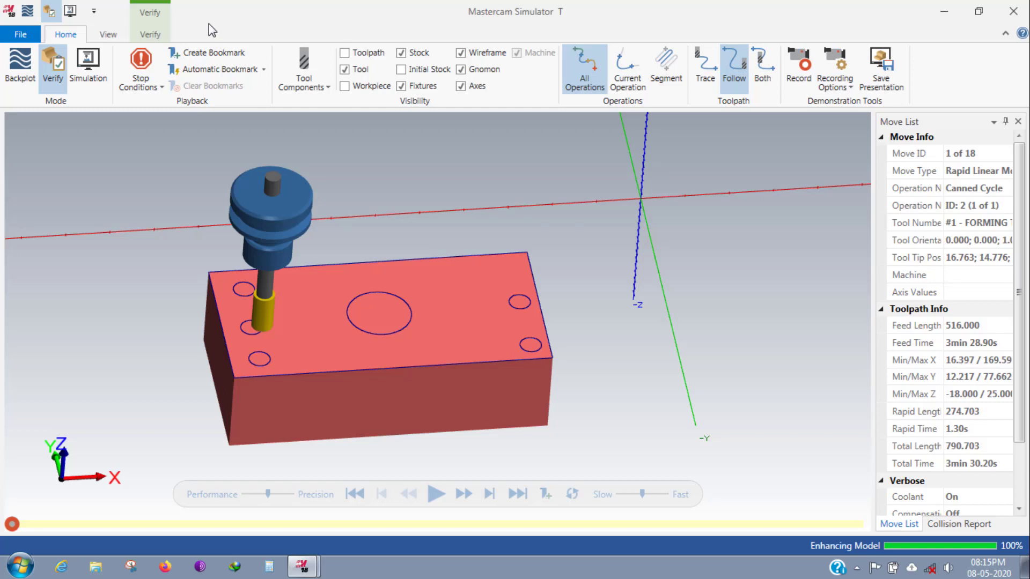
Enable the color loop, shank and shoulder collision checking, and Remove Chips for the verification.
left_click(150, 33)
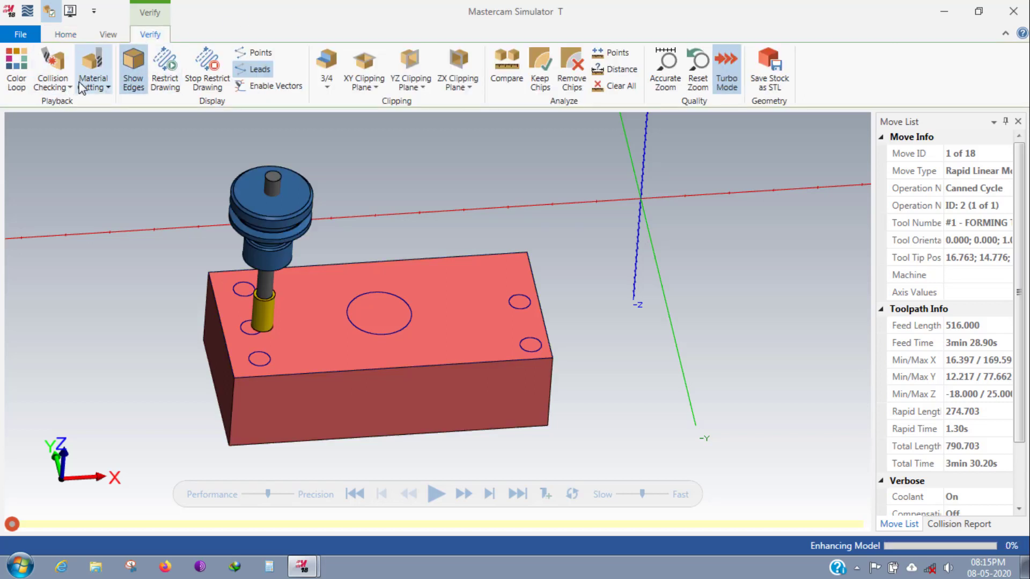
left_click(48, 75)
left_click(27, 70)
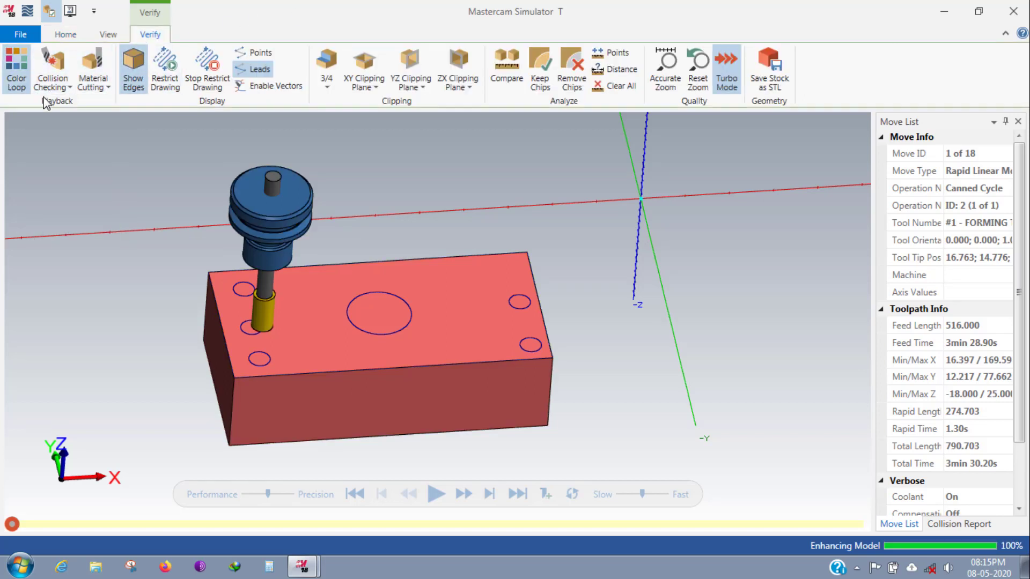
left_click(51, 85)
left_click(60, 144)
left_click(70, 158)
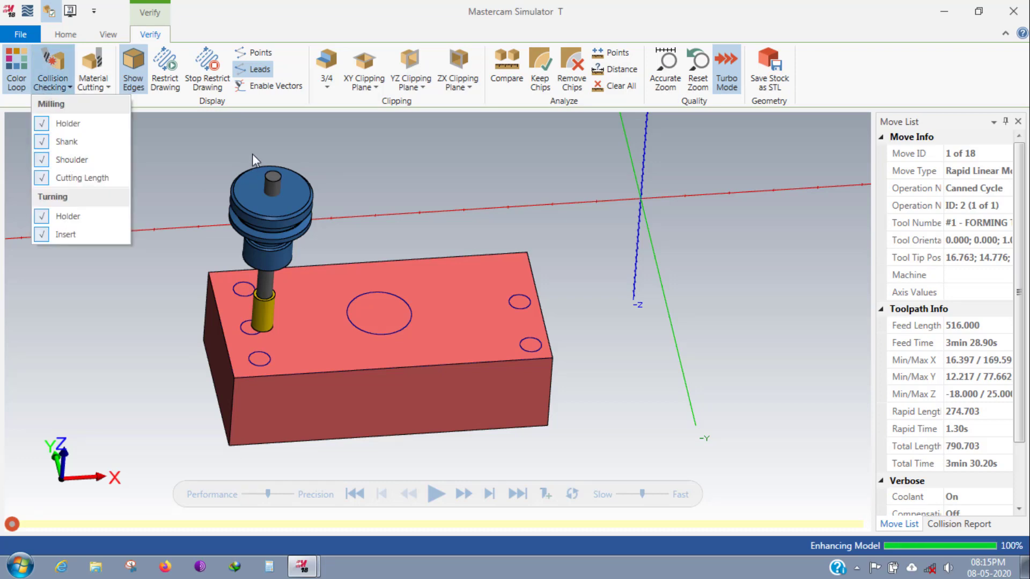
left_click(571, 68)
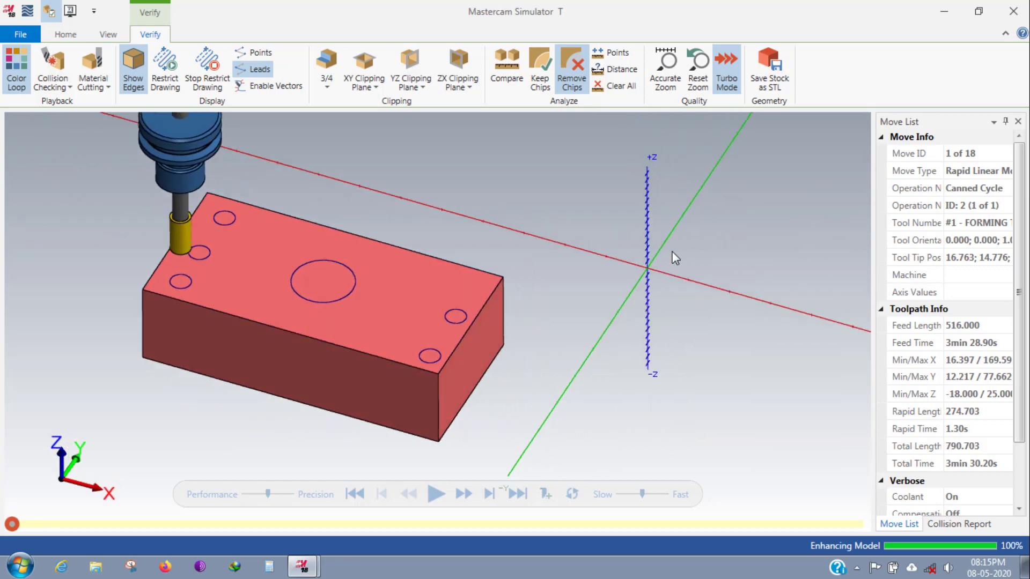
Split the simulation into two views in columns, fit the isometric view, and set the second to a fitted top view.
left_click(108, 34)
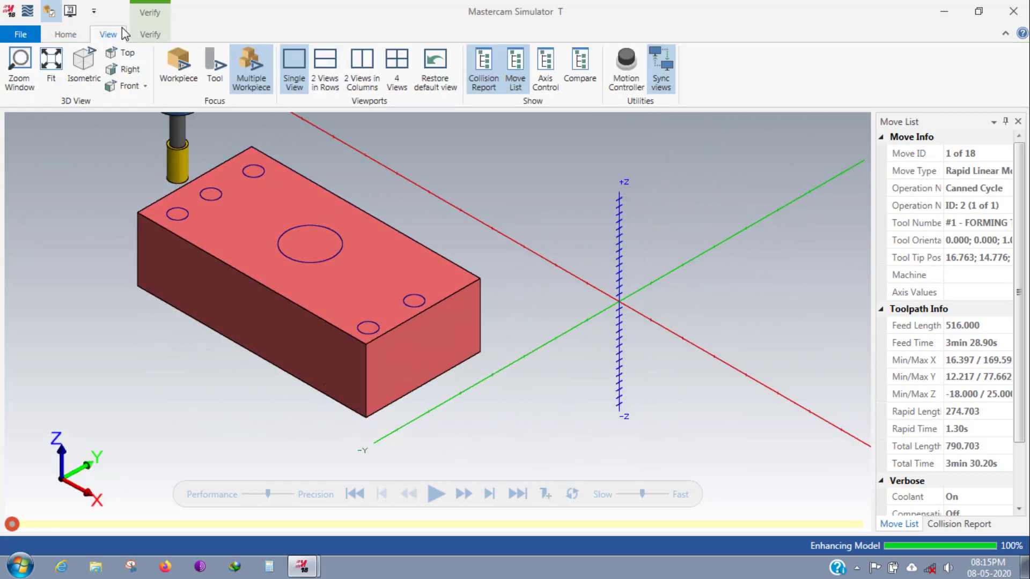
left_click(354, 79)
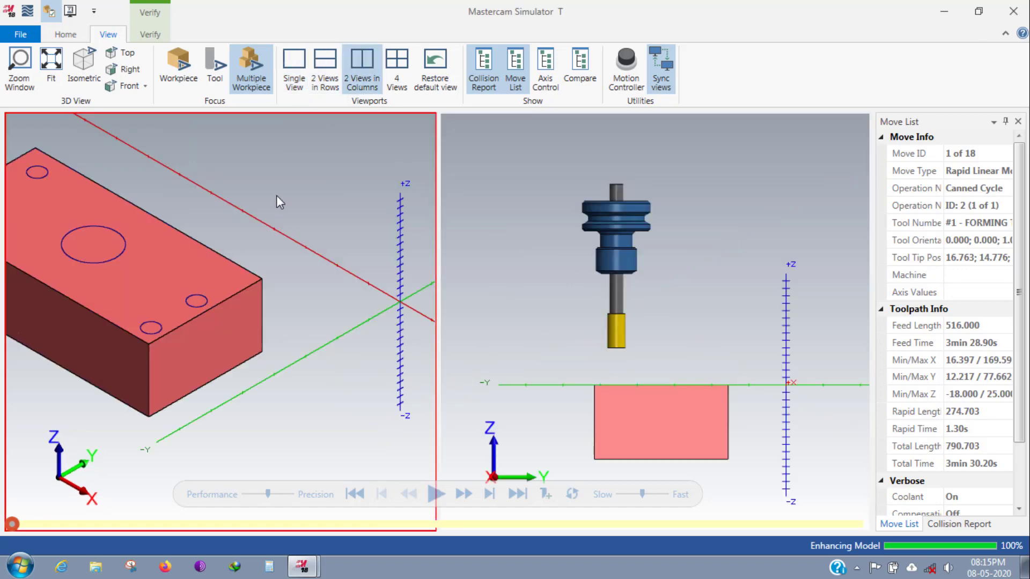
left_click(51, 65)
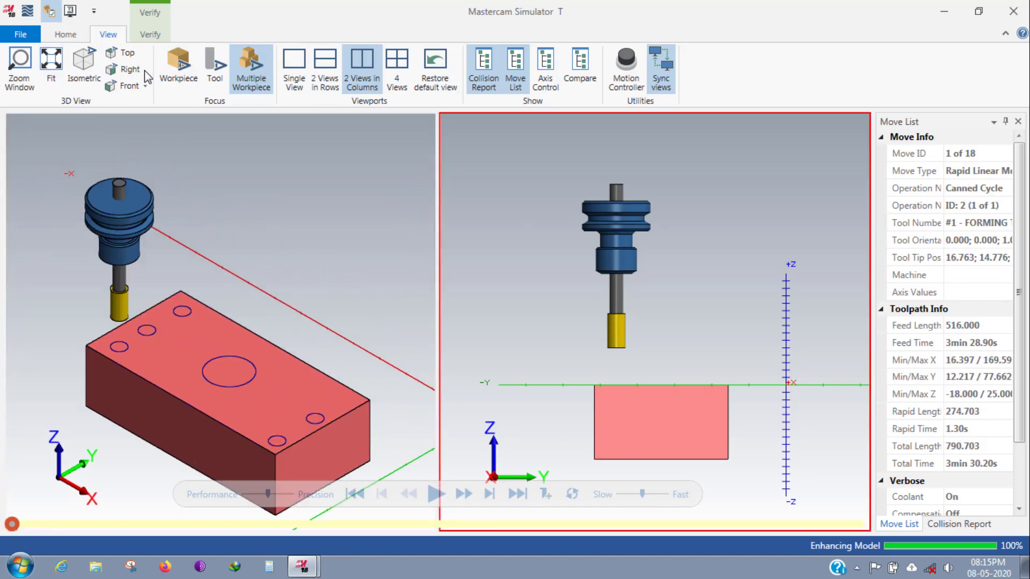
left_click(122, 53)
left_click(51, 85)
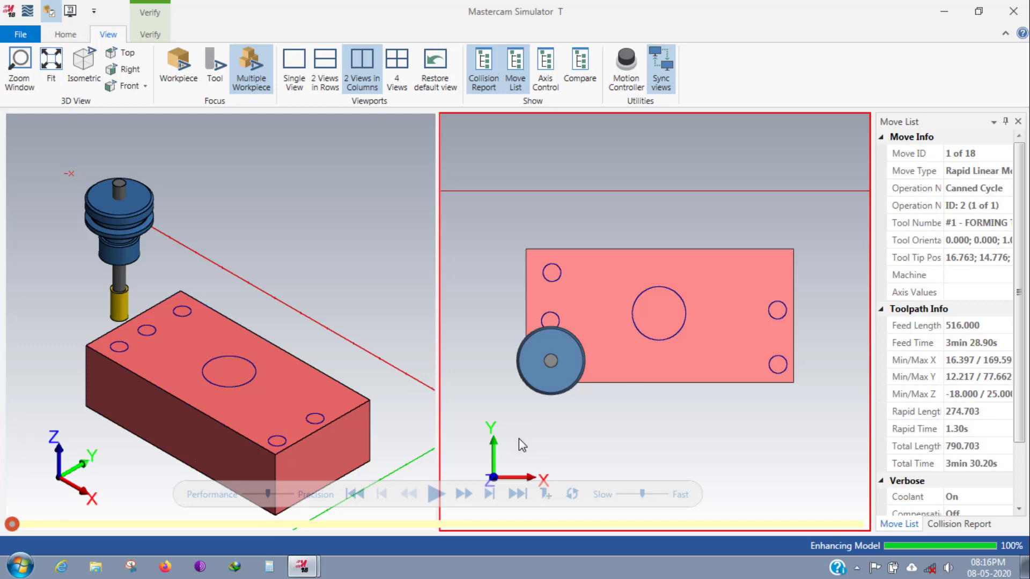
Run the Misc. #2 tapping verification to the end and inspect the machined block in the isometric view.
left_click(75, 32)
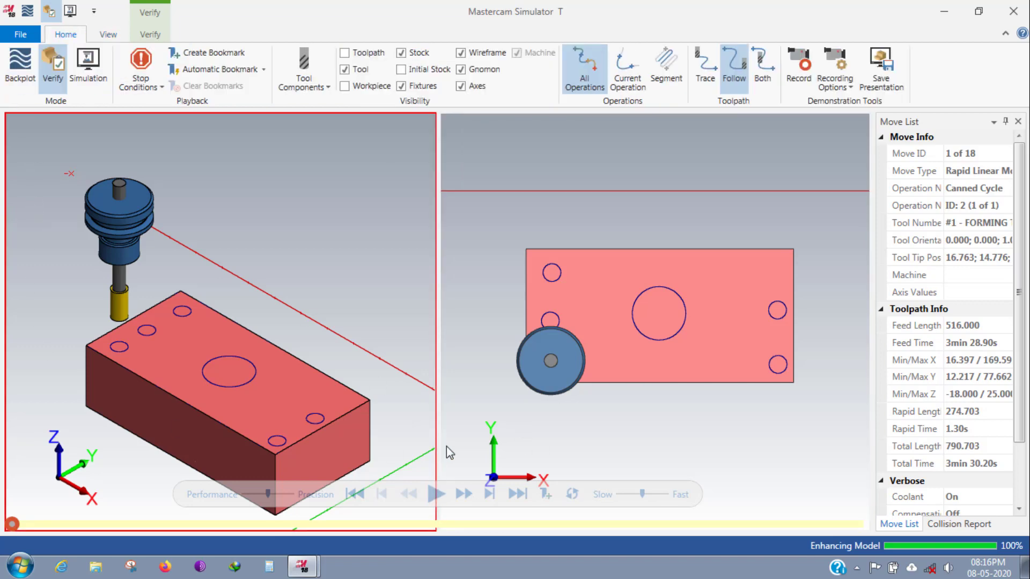
left_click(436, 495)
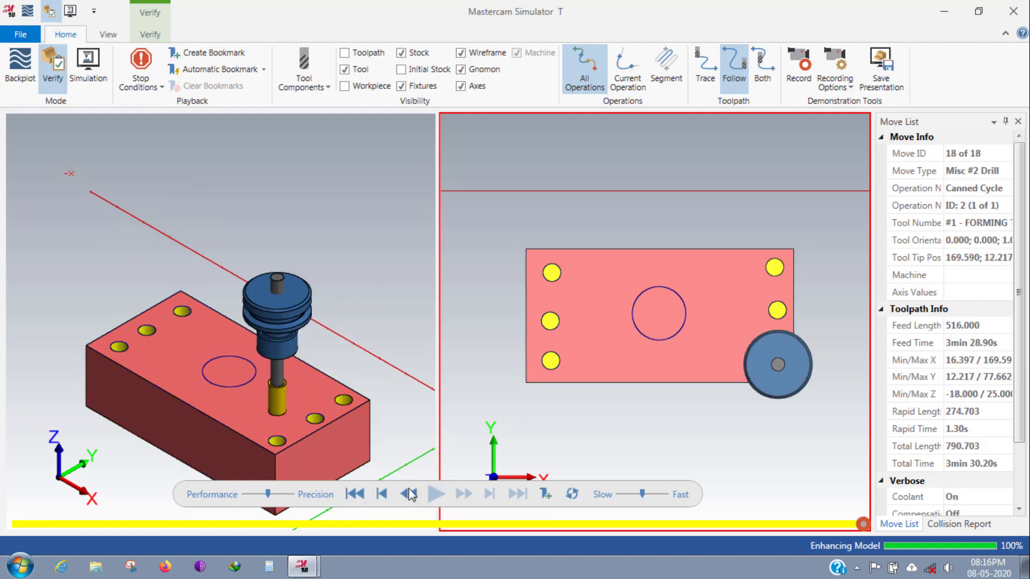
left_click(253, 408)
left_click(471, 273)
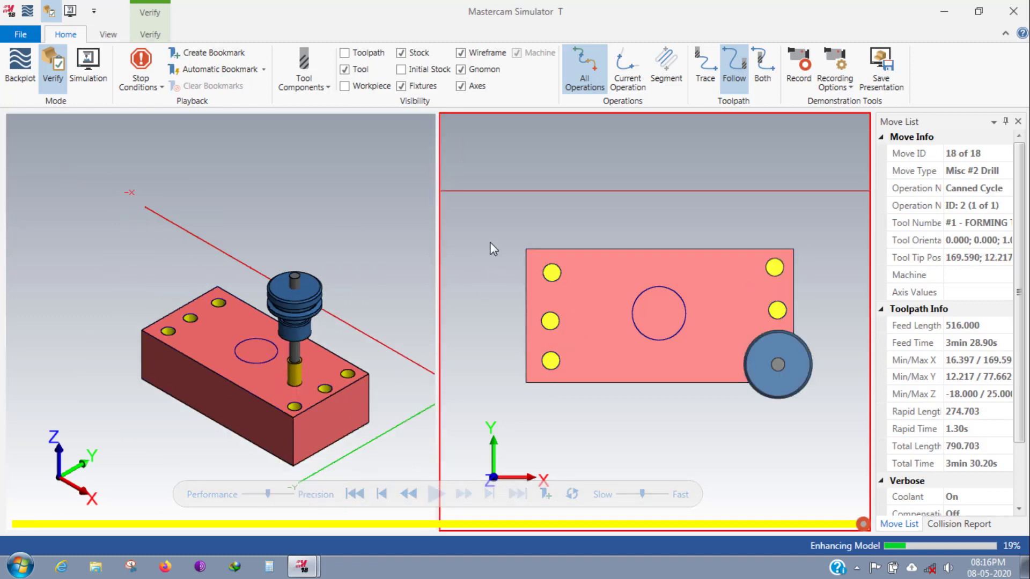
left_click(221, 438)
middle_click_drag(184, 367, 247, 419)
scroll(247, 418, "up", 5)
scroll(175, 284, "down", 8)
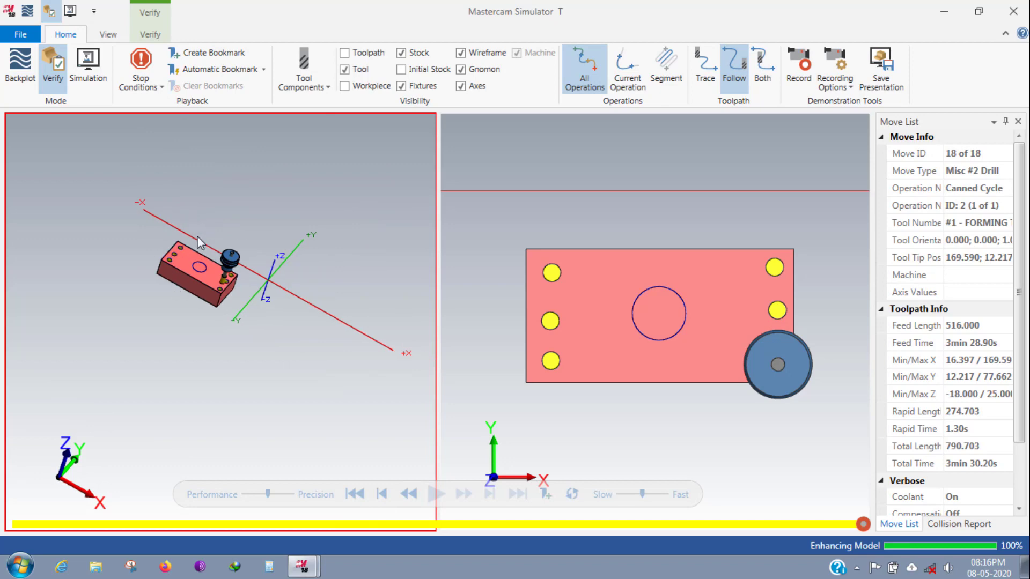
scroll(199, 237, "up", 4)
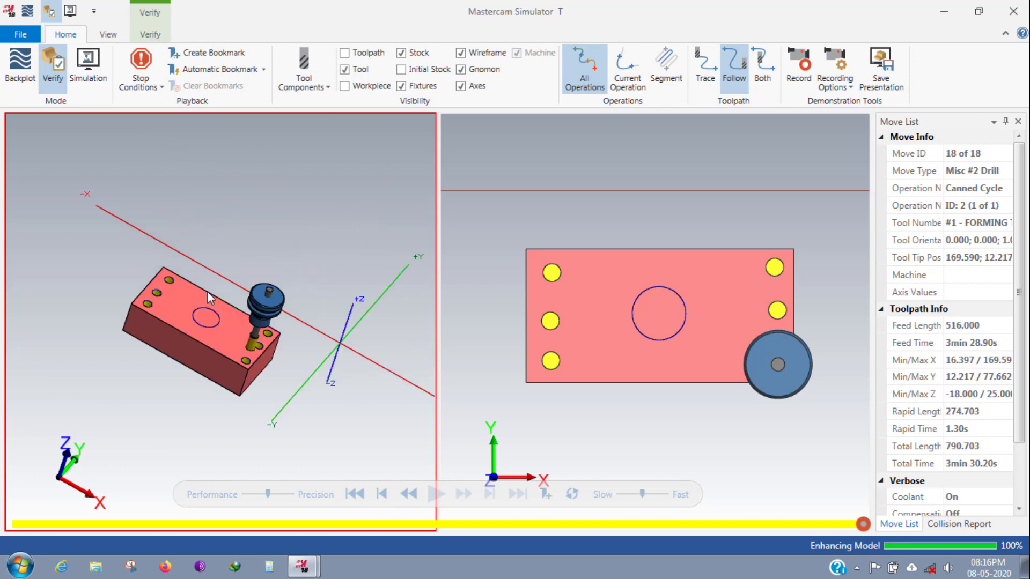
Show the workpiece, hide the tool, and examine the tapped holes up close.
left_click(345, 86)
left_click(344, 69)
mouse_move(271, 366)
middle_mouse_down()
mouse_move(272, 409)
mouse_move(274, 385)
middle_mouse_up()
scroll(273, 375, "up", 5)
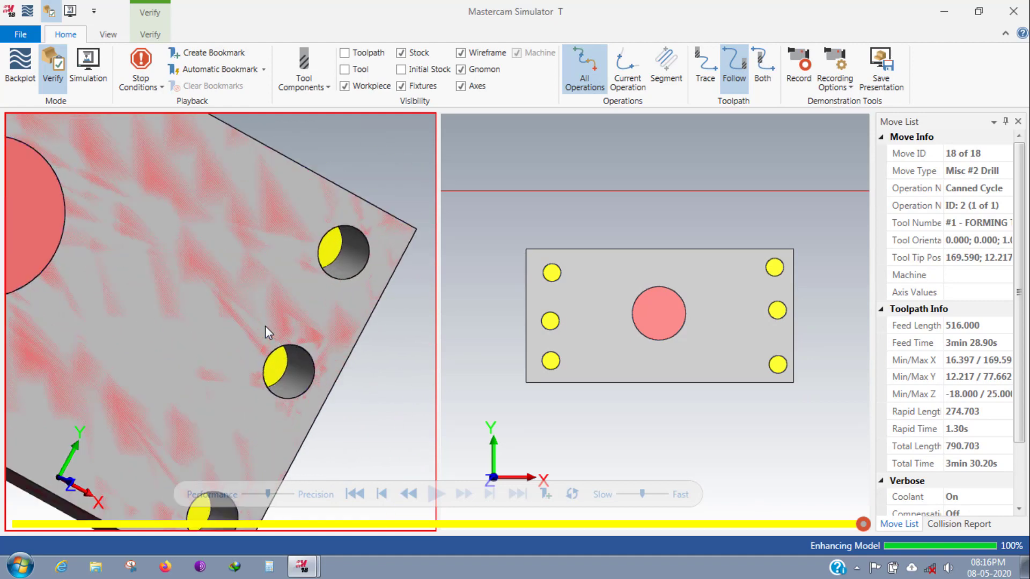
Inspect the whole tapped block in a single viewport from another angle and close the simulator.
left_click(109, 35)
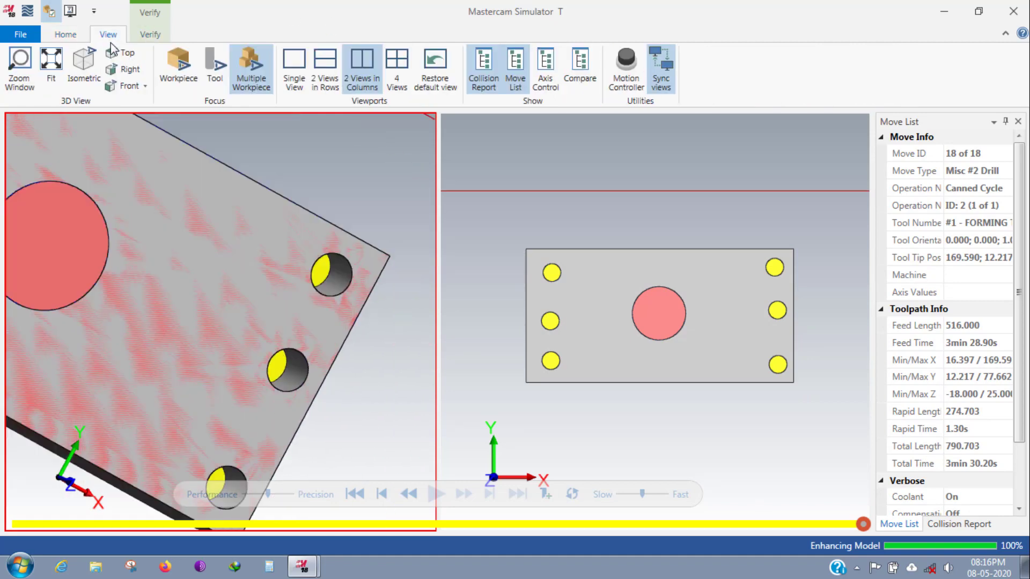
scroll(358, 301, "down", 5)
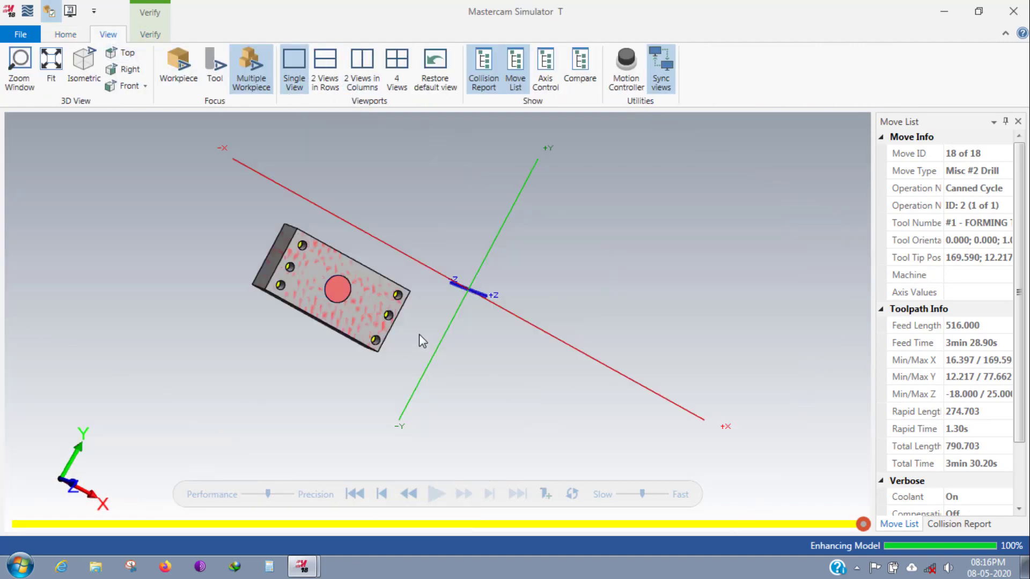
scroll(388, 317, "up", 4)
middle_click_drag(372, 303, 590, 131)
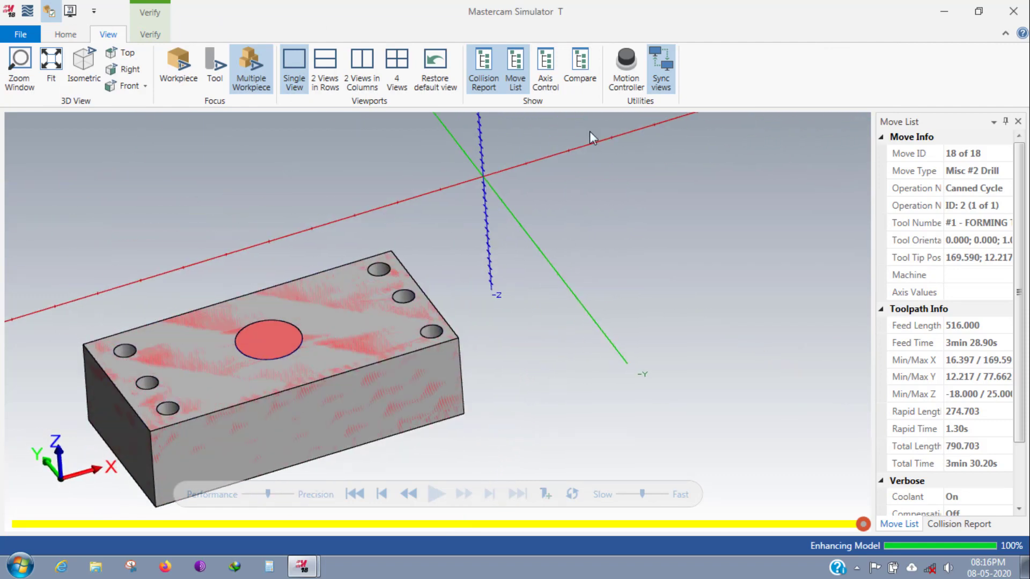
left_click(1013, 10)
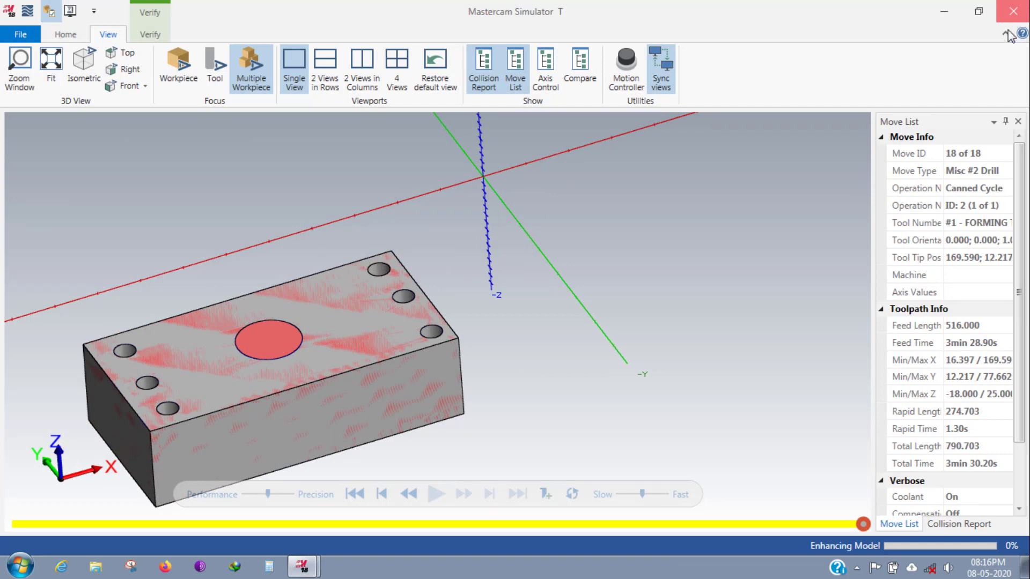
scroll(502, 211, "down", 3)
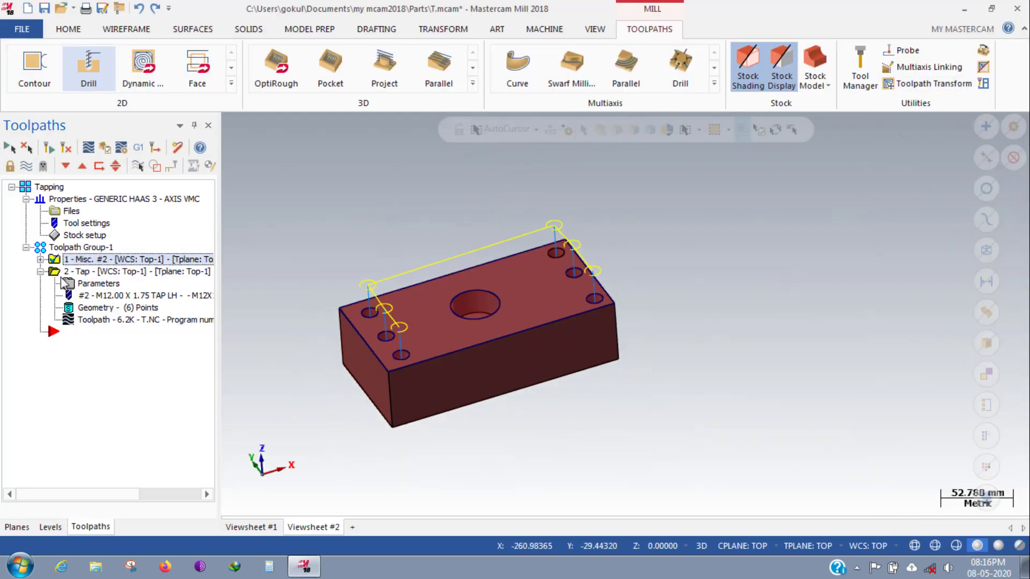
Delete the left-hand Tap operation from Toolpath Group-1.
left_click(41, 271)
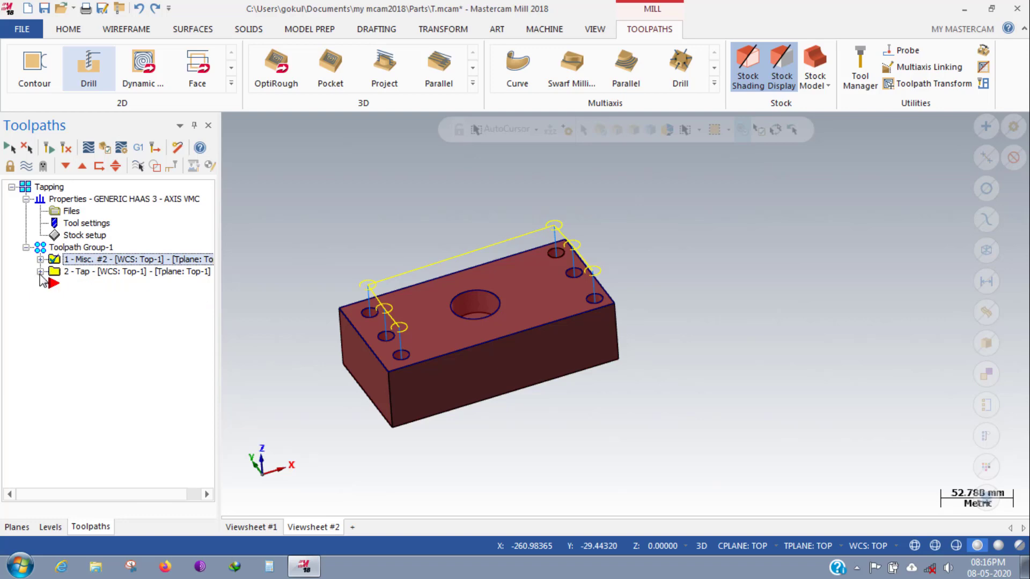
left_click(68, 272)
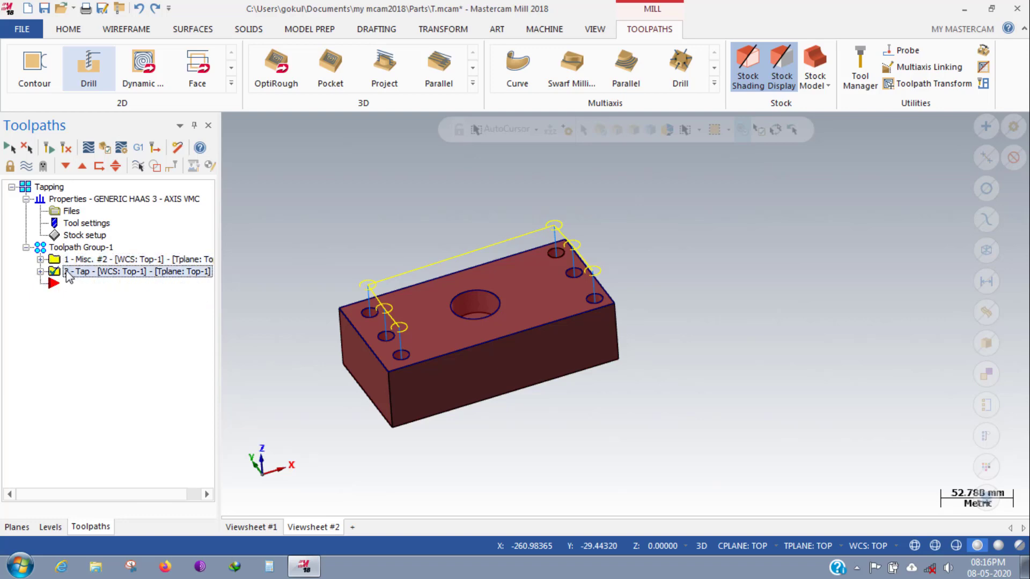
key("Delete")
key("Return")
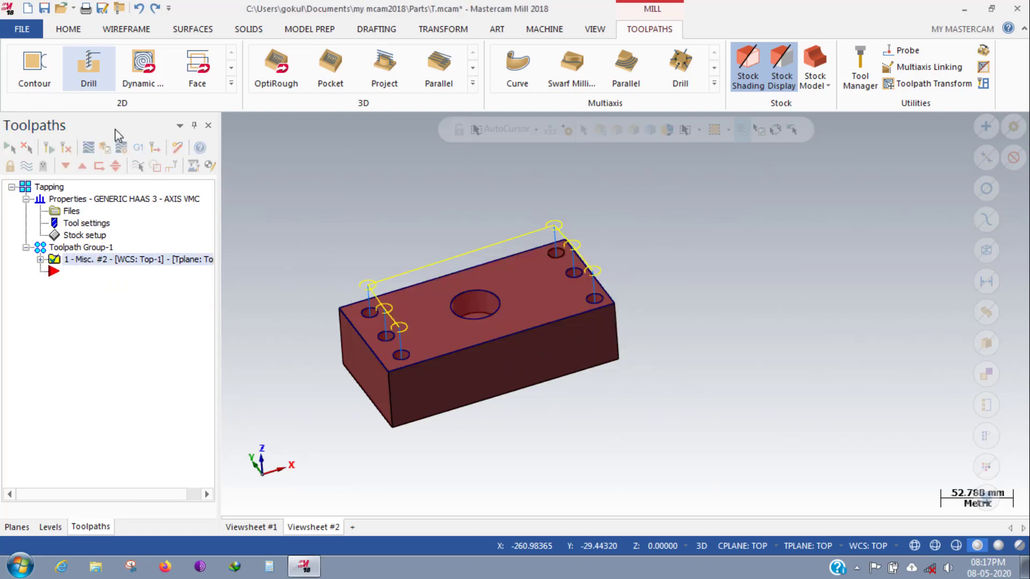
Post the Misc. #2 operation to an NC file and choose the Documents library as the save location.
left_click(139, 155)
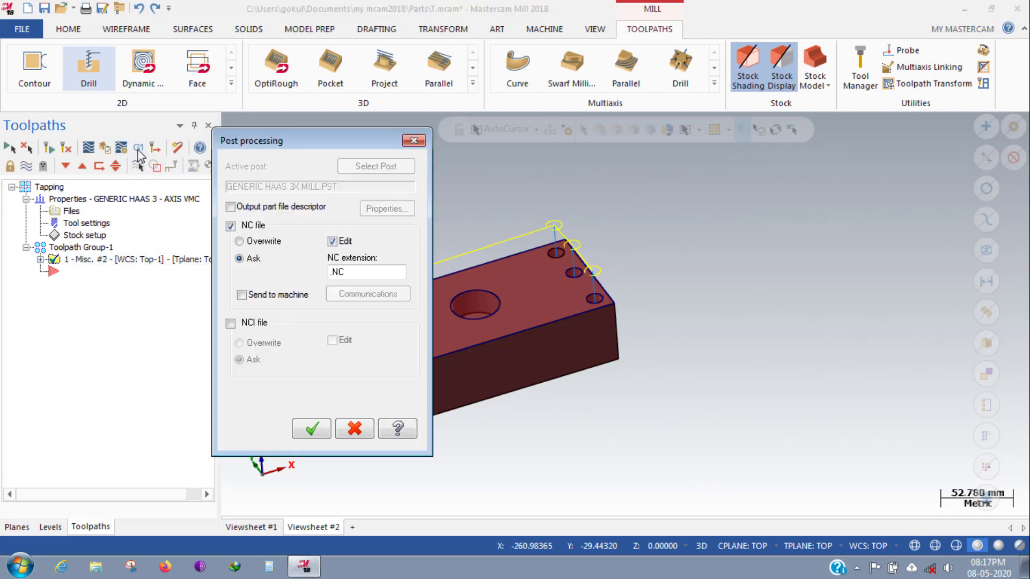
left_click(311, 428)
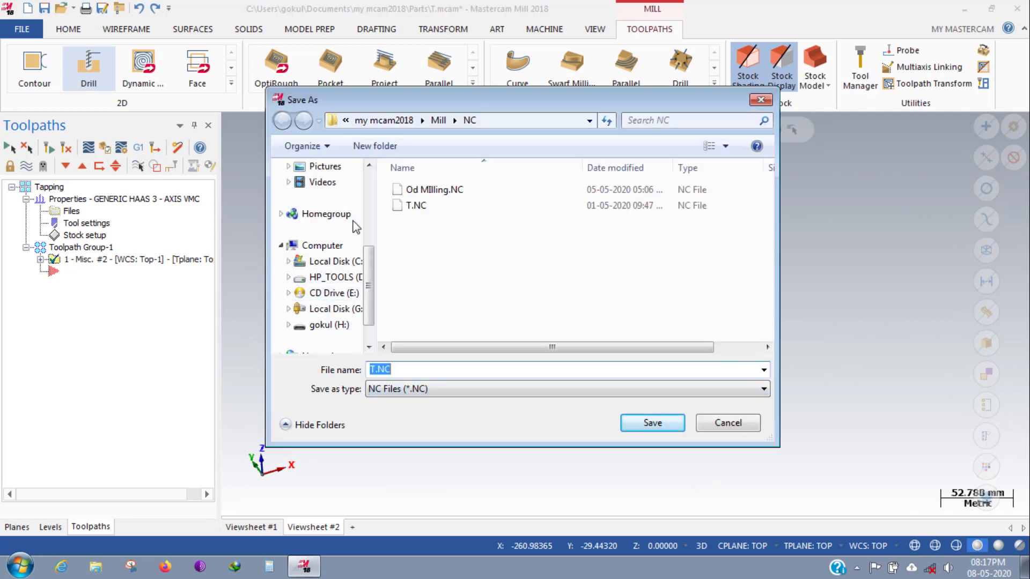
scroll(360, 195, "up", 3)
left_click(338, 237)
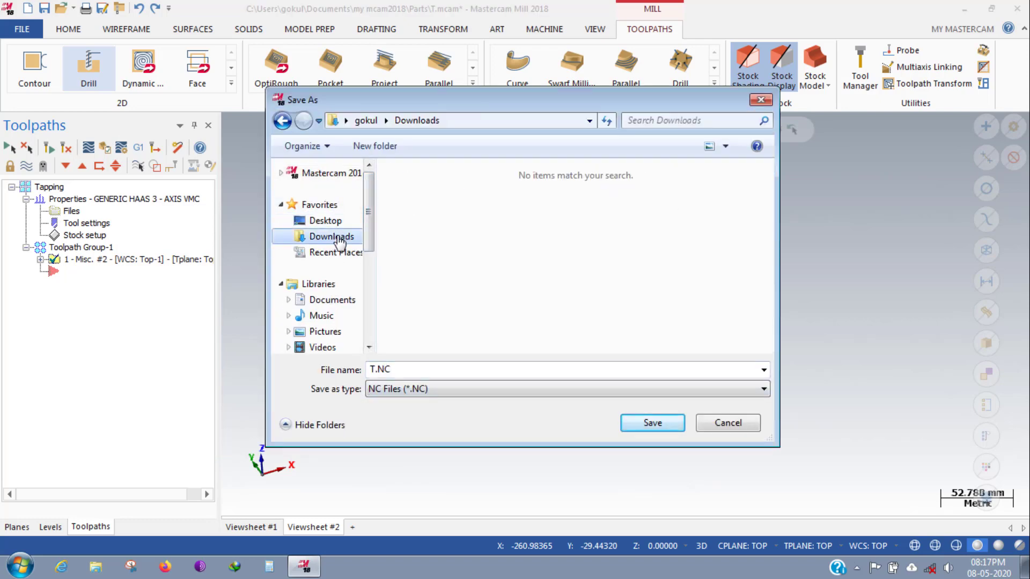
left_click(332, 300)
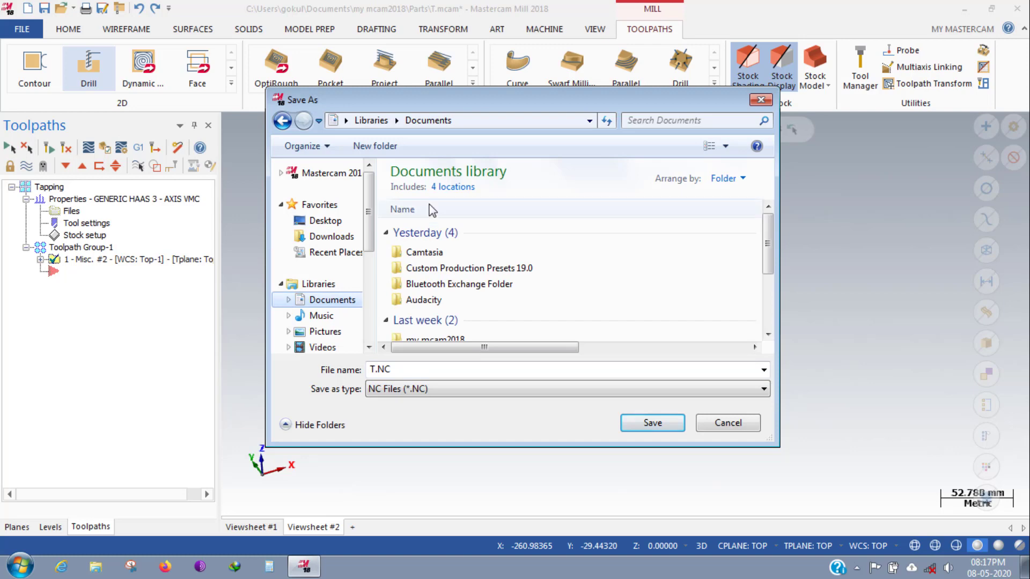
double_click(424, 253)
left_click(423, 121)
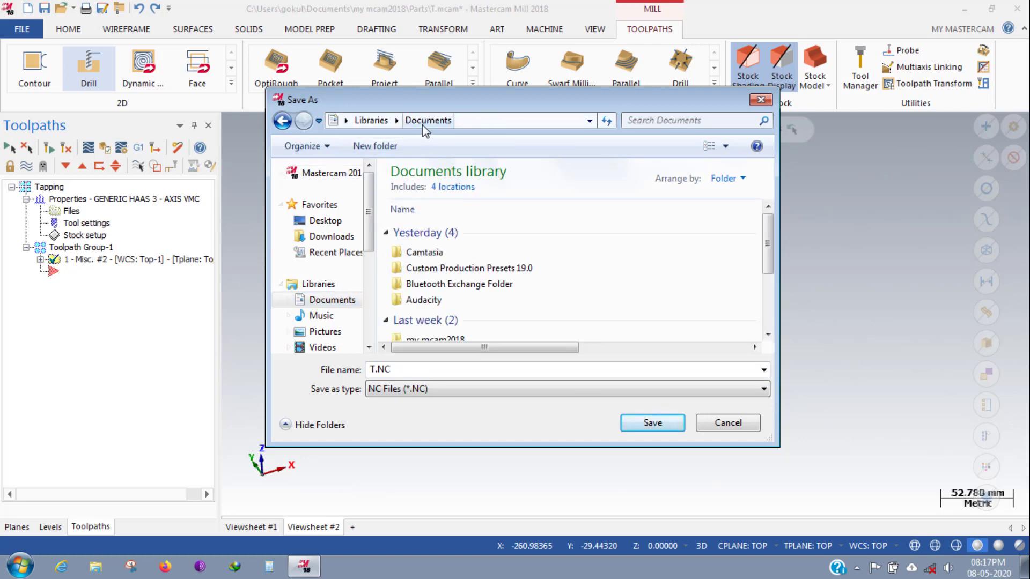
Create a folder named MAstercam in the Documents library and open it.
left_click(362, 147)
type("M")
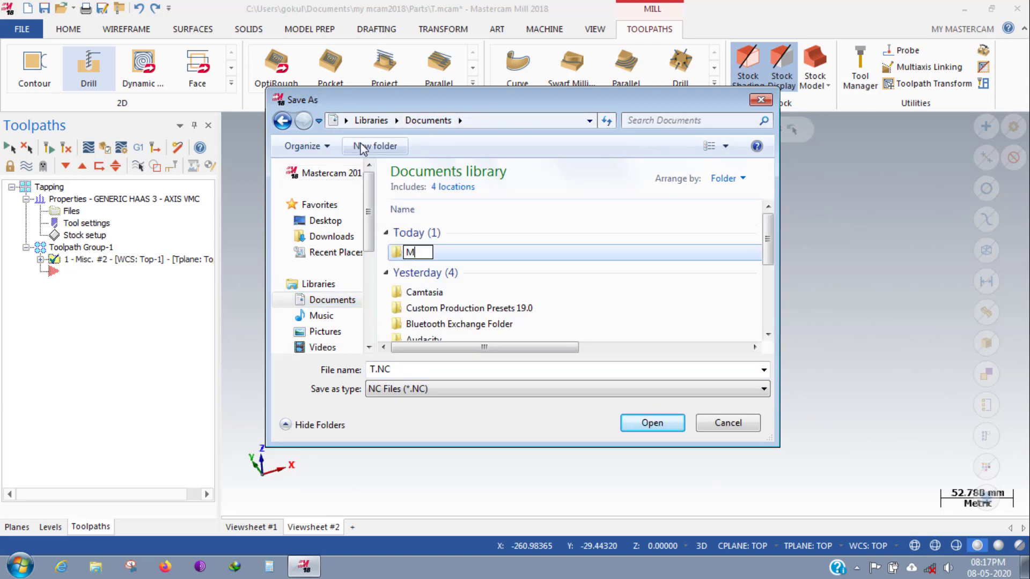
type("Astercam")
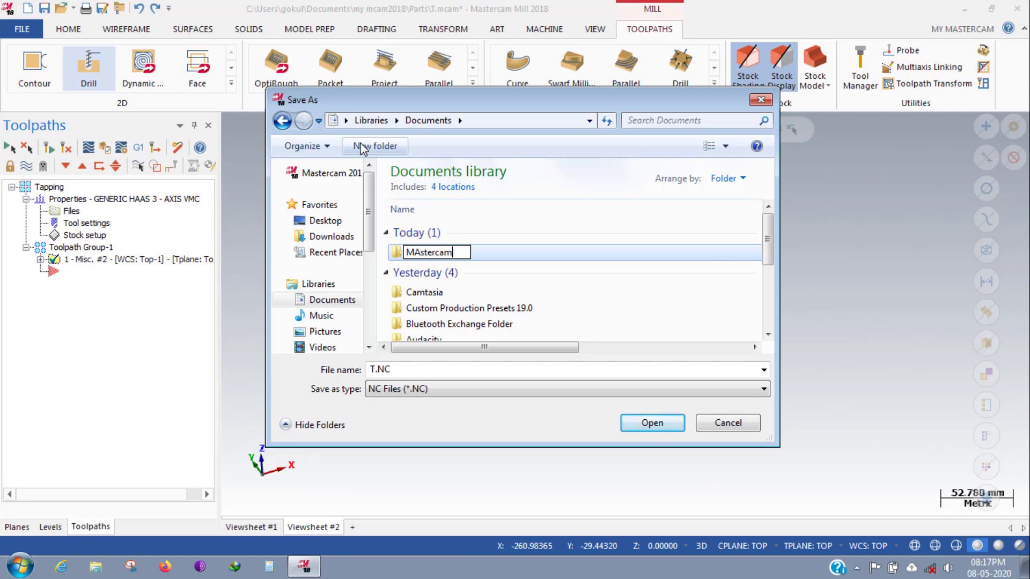
key("Return")
key("Return")
Save the posted NC file as Tapping_rh.
double_click(504, 369)
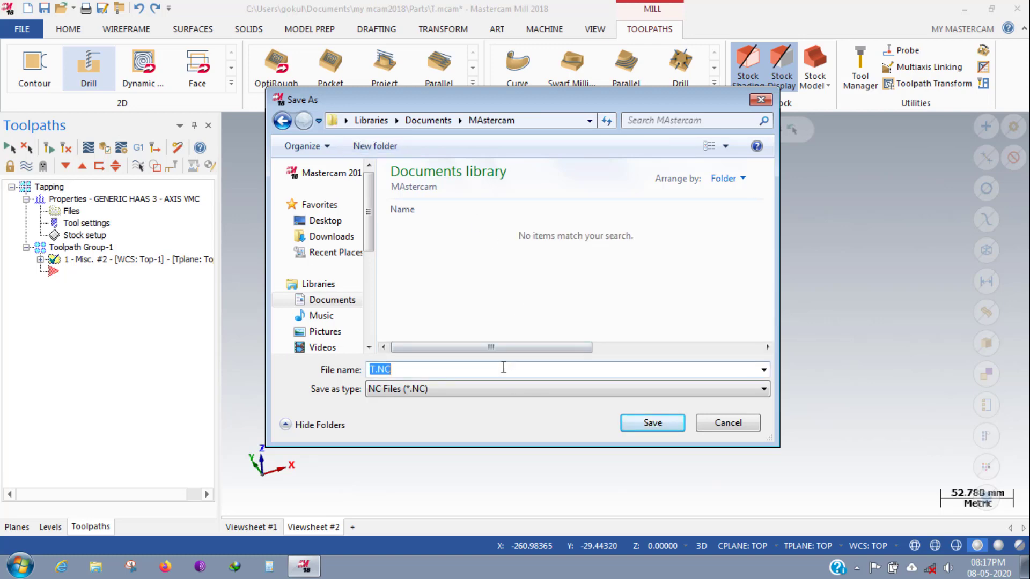
type("Tapping_rh")
key("Return")
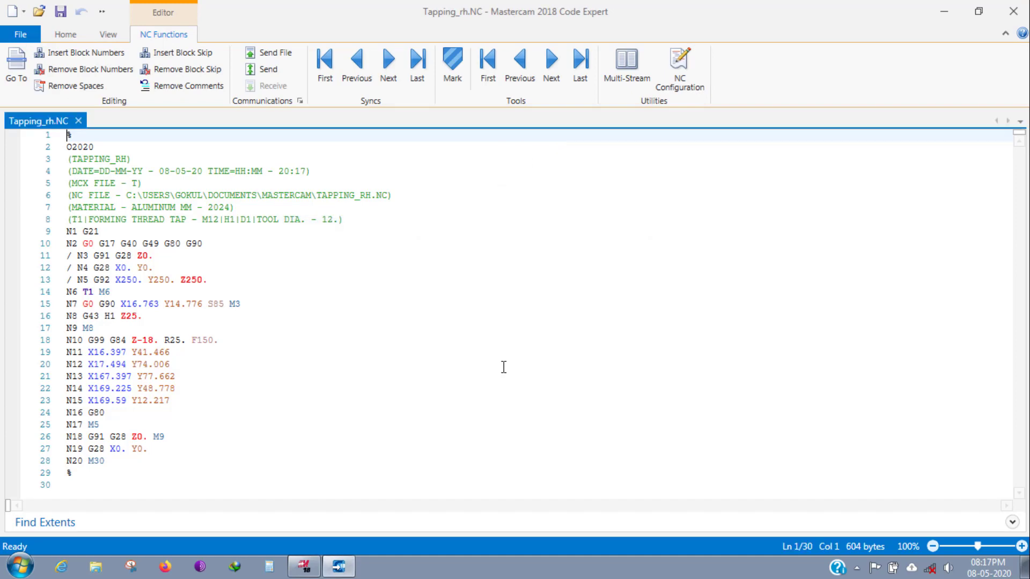
Examine the program number, header comments, and tapping blocks of the posted NC code, and close the code editor.
left_click(83, 148)
double_click(83, 149)
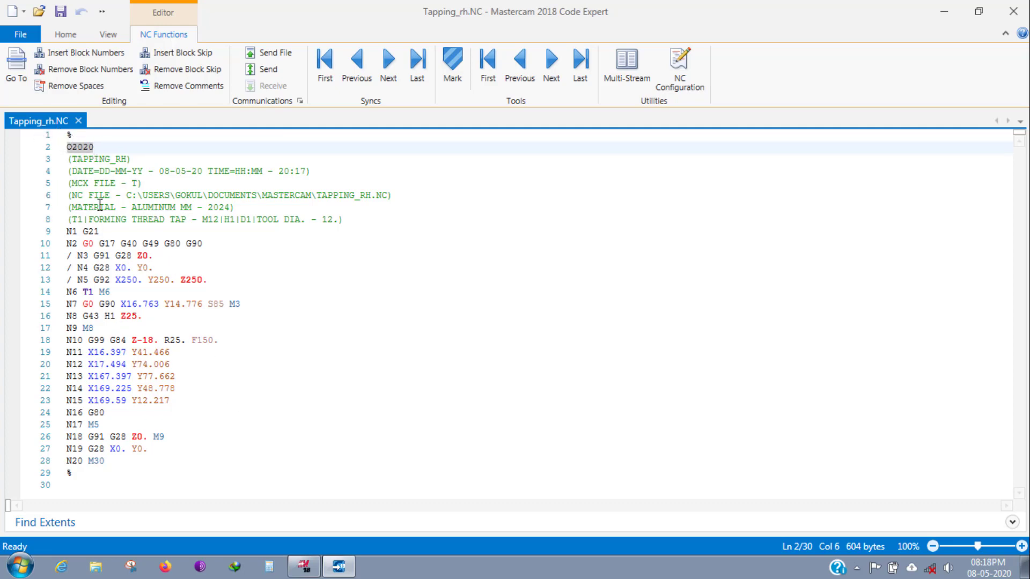
left_click(93, 159)
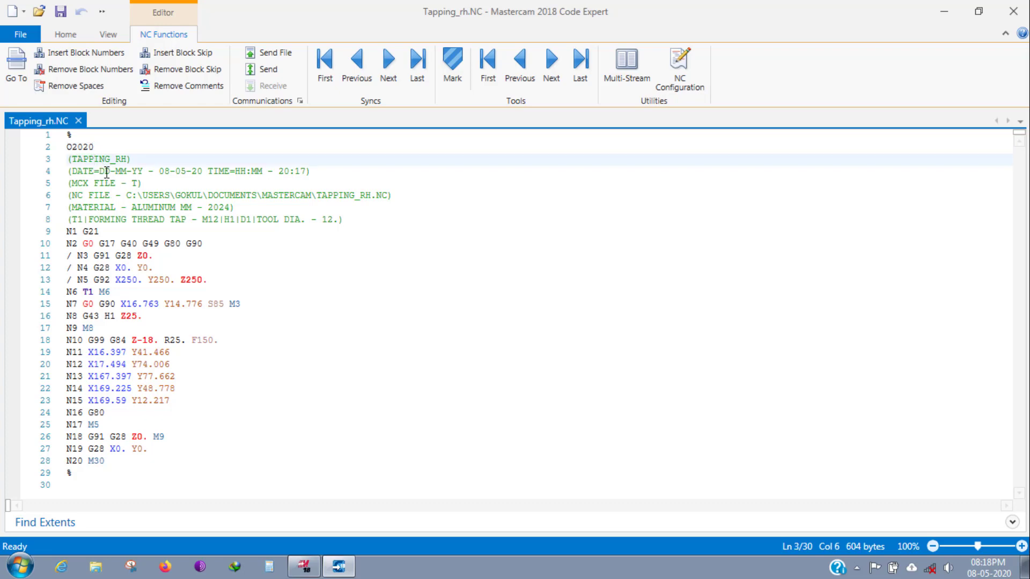
left_click(106, 172)
left_click(107, 186)
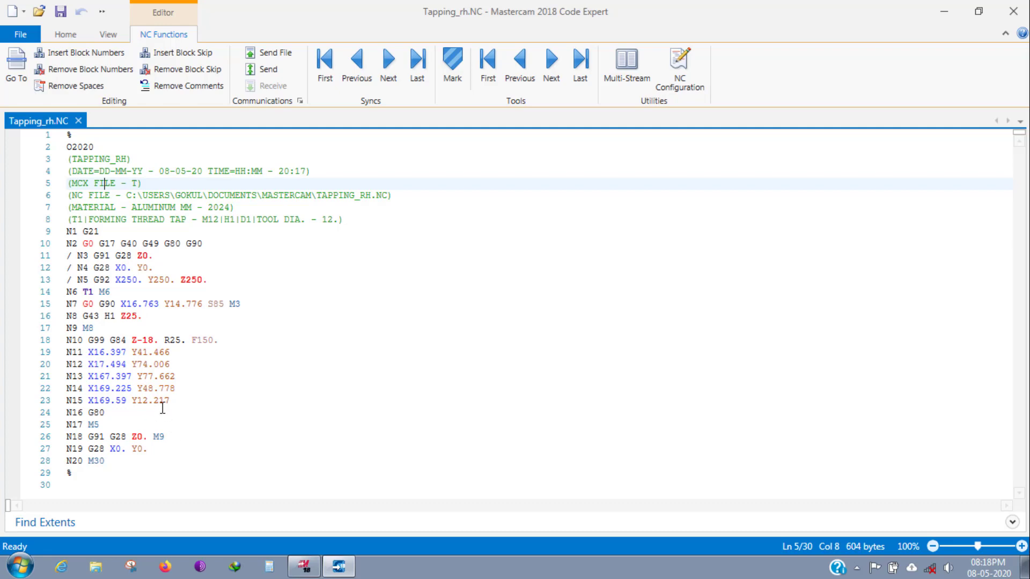
left_click(1013, 11)
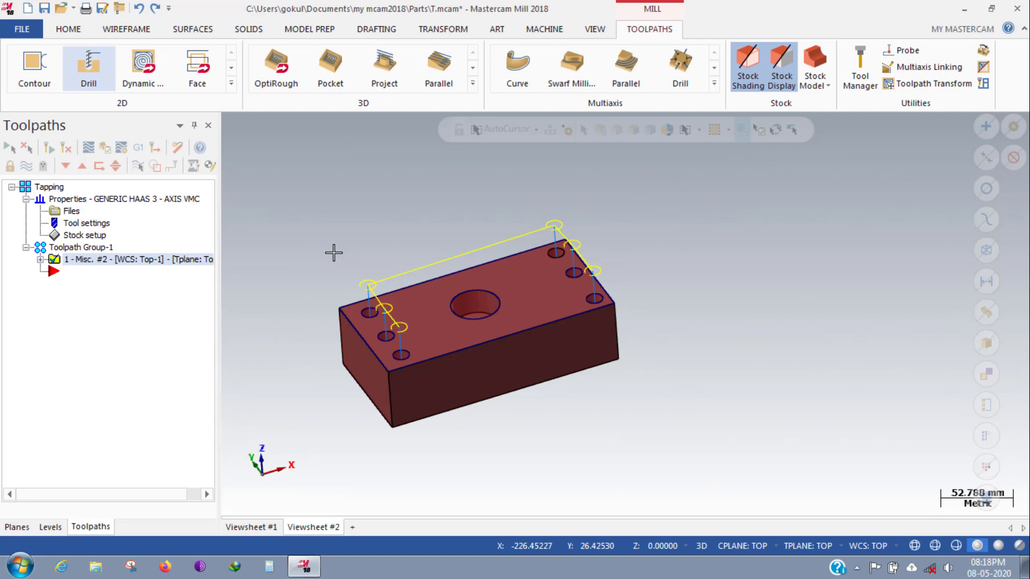
Set the Misc. #2 operation's first peck to 5 and subsequent peck to 3, and regenerate its toolpath.
left_click(75, 260)
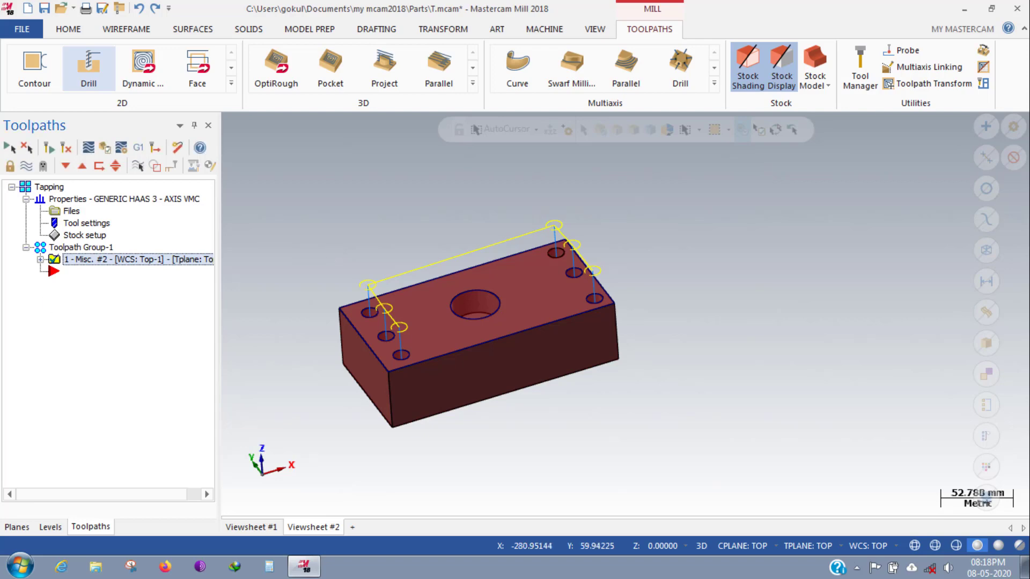
left_click(40, 259)
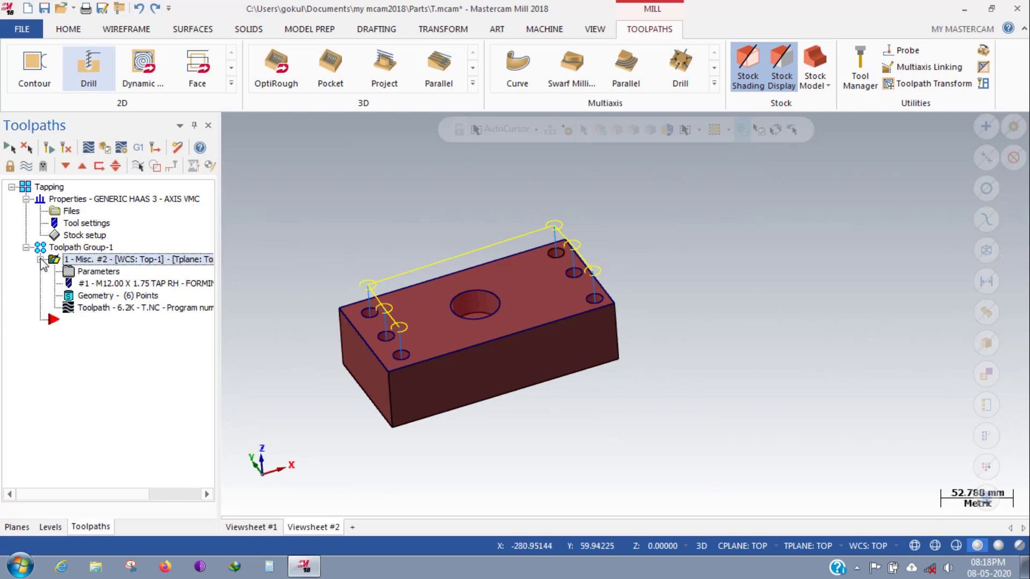
left_click(89, 274)
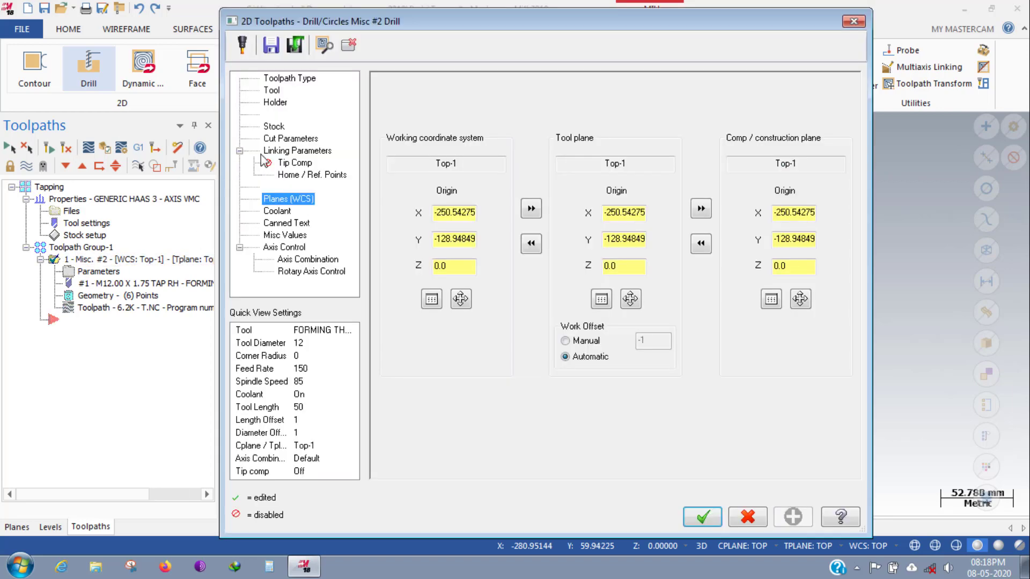
left_click(293, 139)
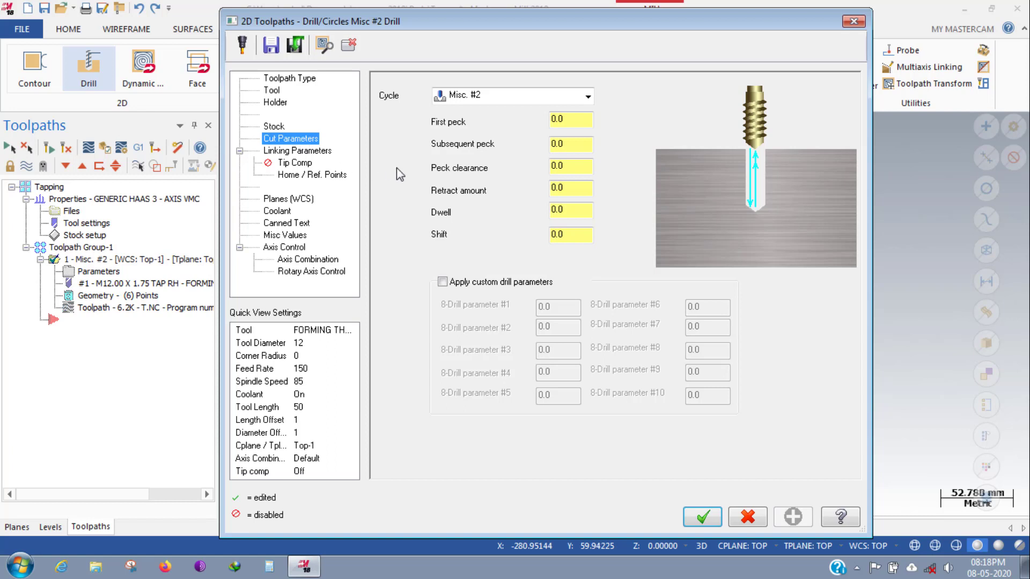
left_click(590, 115)
type("5")
left_click(566, 145)
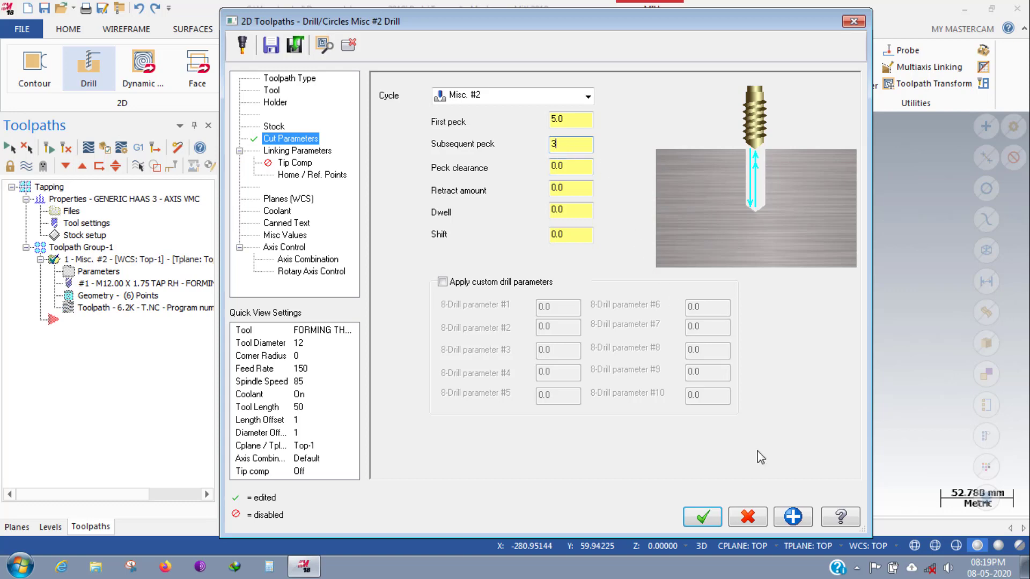
left_click(702, 517)
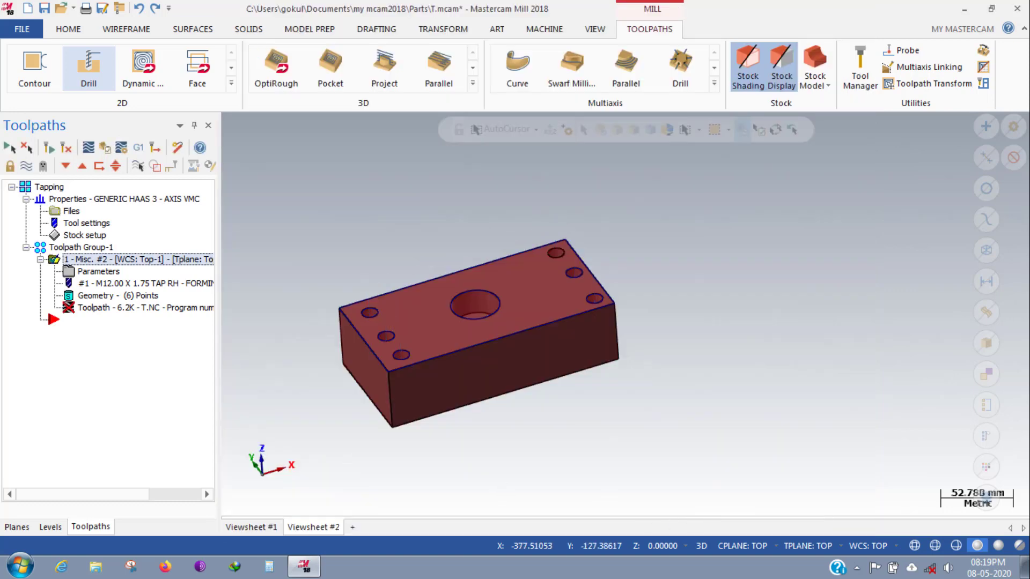
left_click(69, 146)
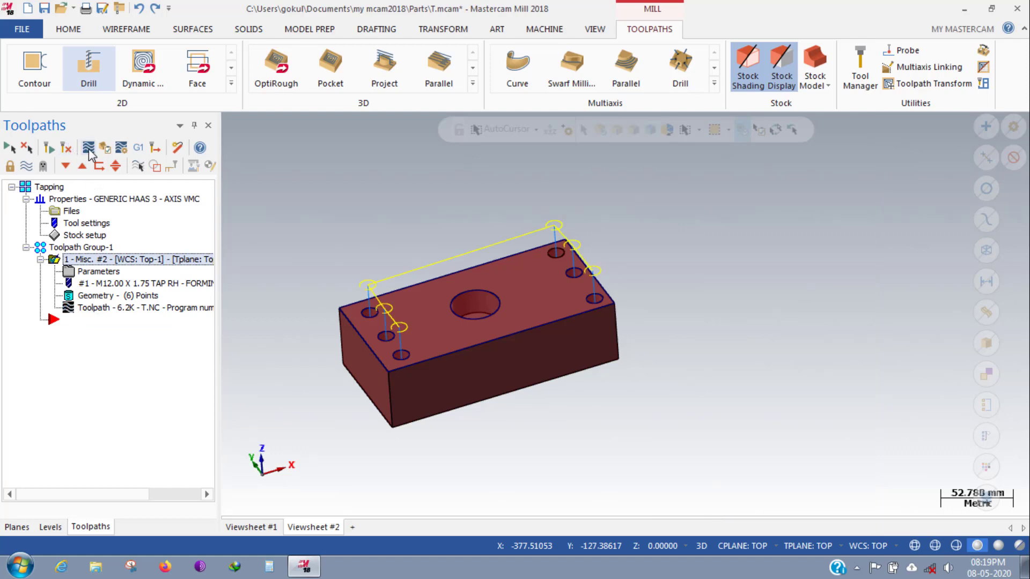
Repost the Misc. #2 operation over the existing Tapping_rh.NC file, review the code, and close the code editor.
left_click(138, 147)
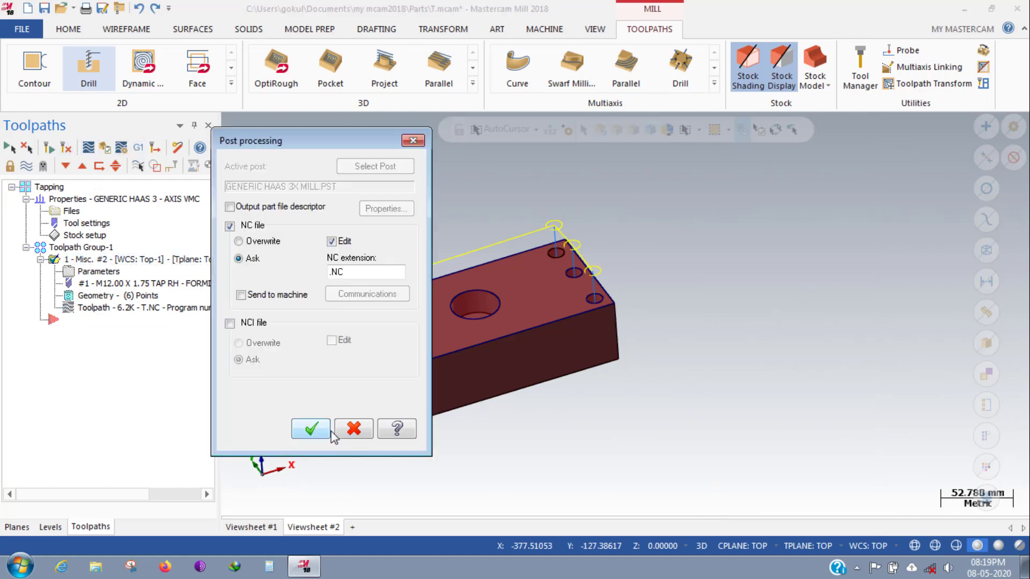
left_click(310, 428)
left_click(436, 190)
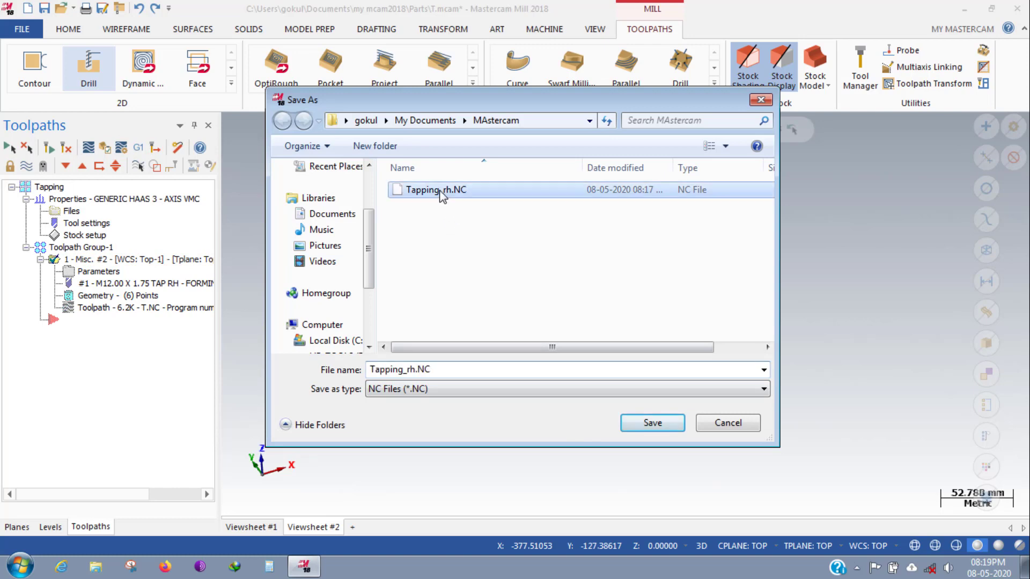
left_click(654, 428)
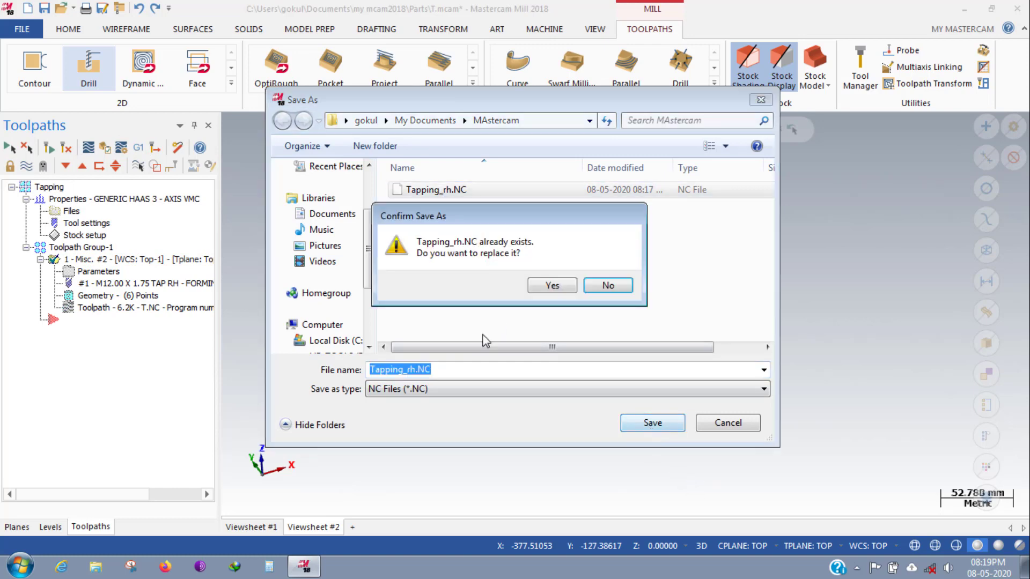
left_click(539, 286)
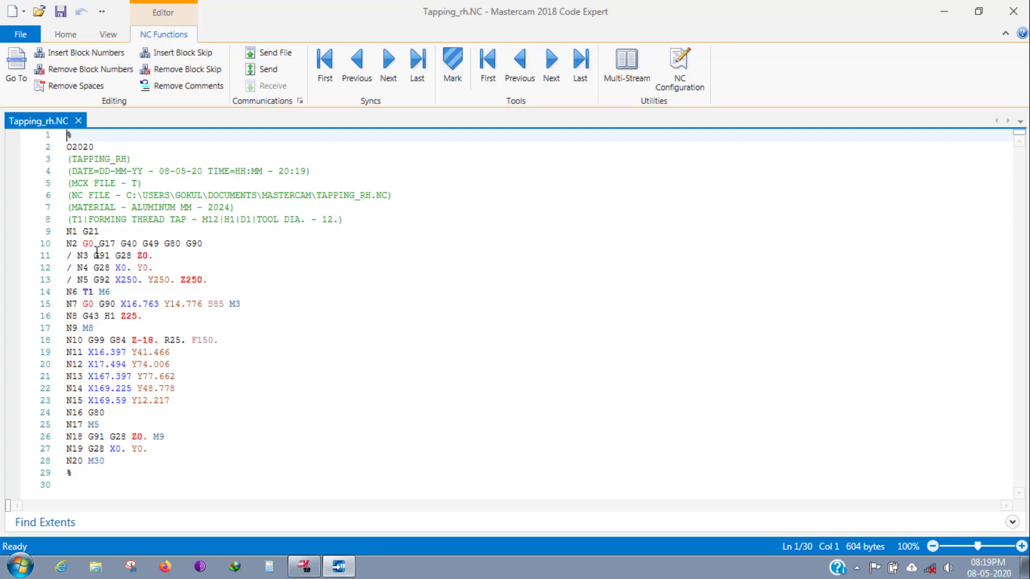
left_click(1015, 21)
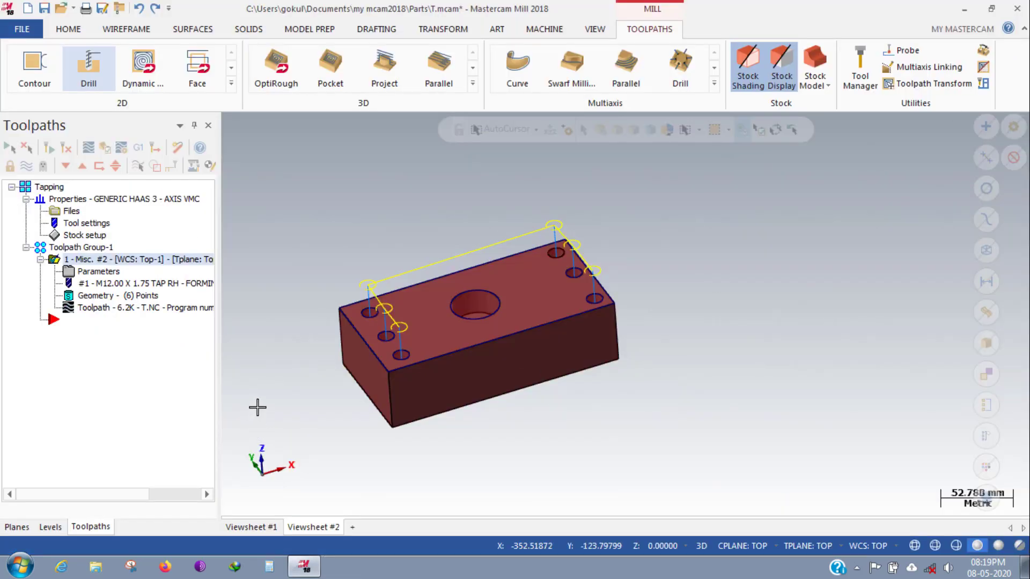
Create a new Drill toolpath at the centre of the block's large middle hole and change its type to Thread Mill.
left_click(40, 260)
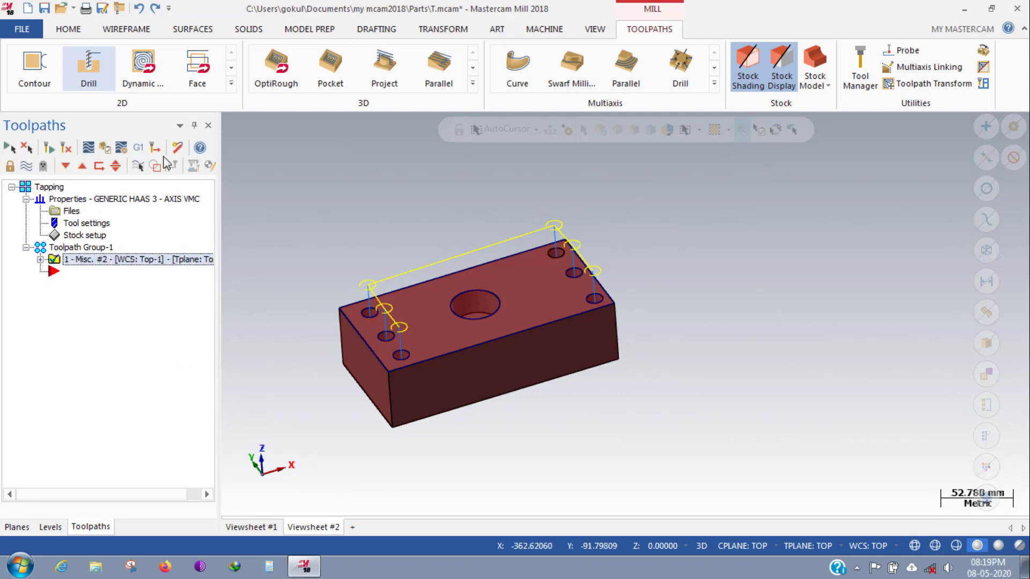
left_click(231, 86)
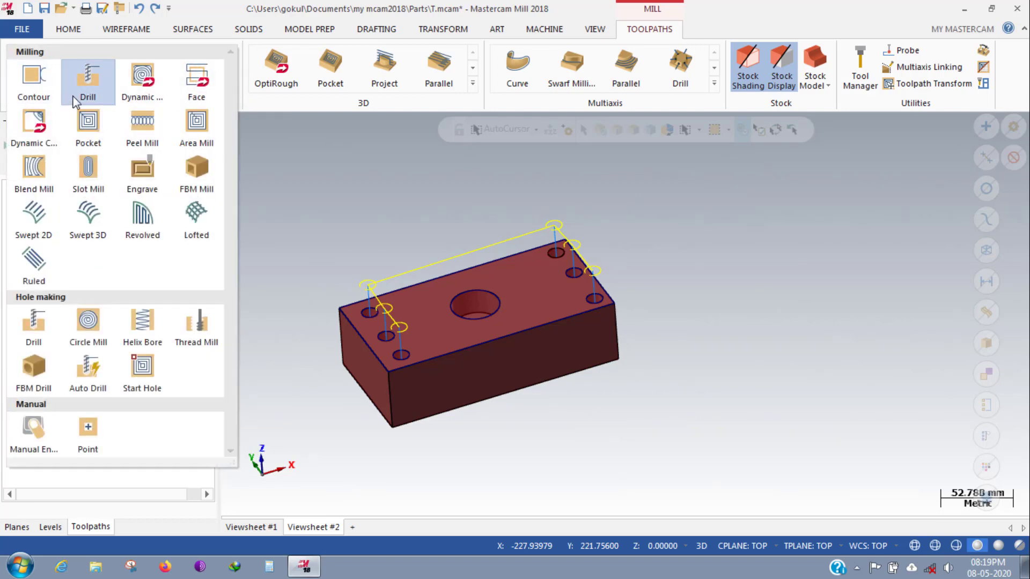
left_click(79, 96)
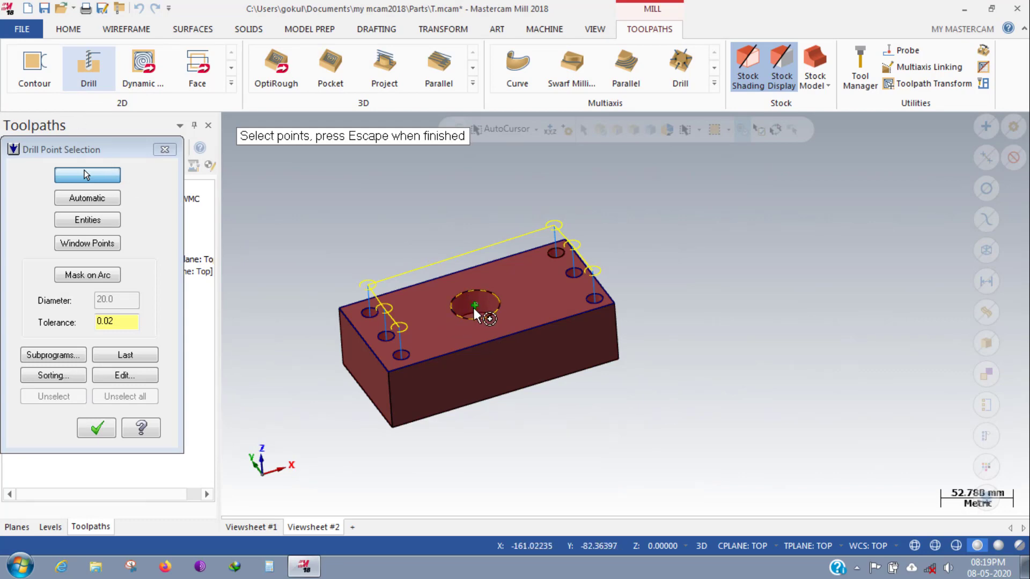
left_click(475, 310)
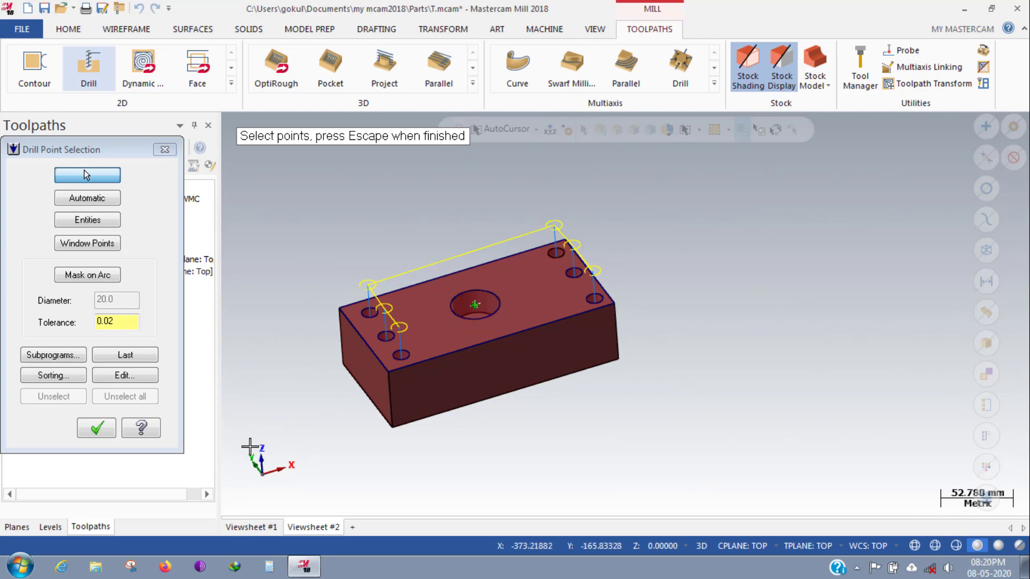
key("Return")
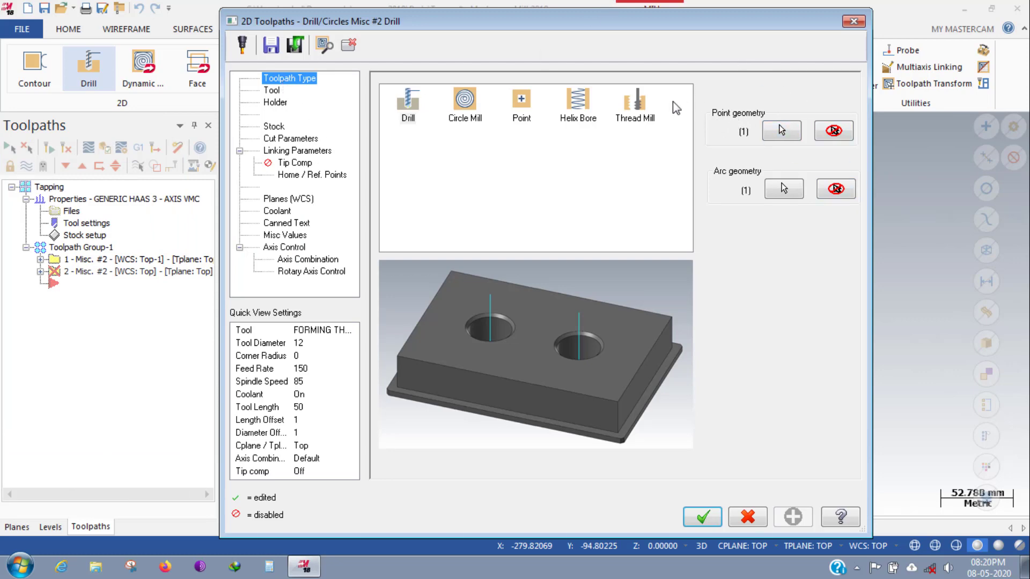
left_click(648, 123)
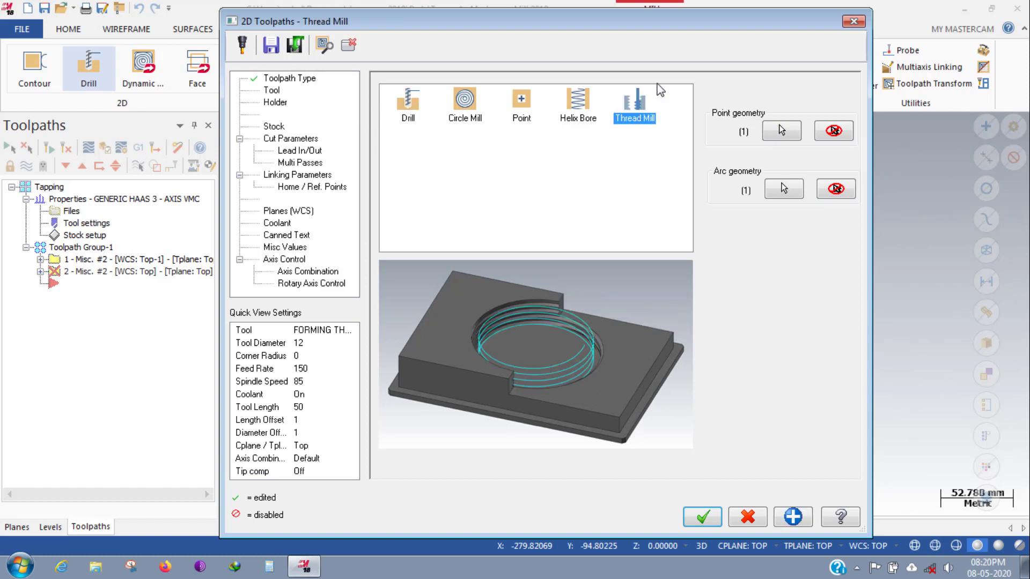
Filter the tool library for thread mills and load THREAD MILL - 2MM as the operation's tool.
left_click(271, 92)
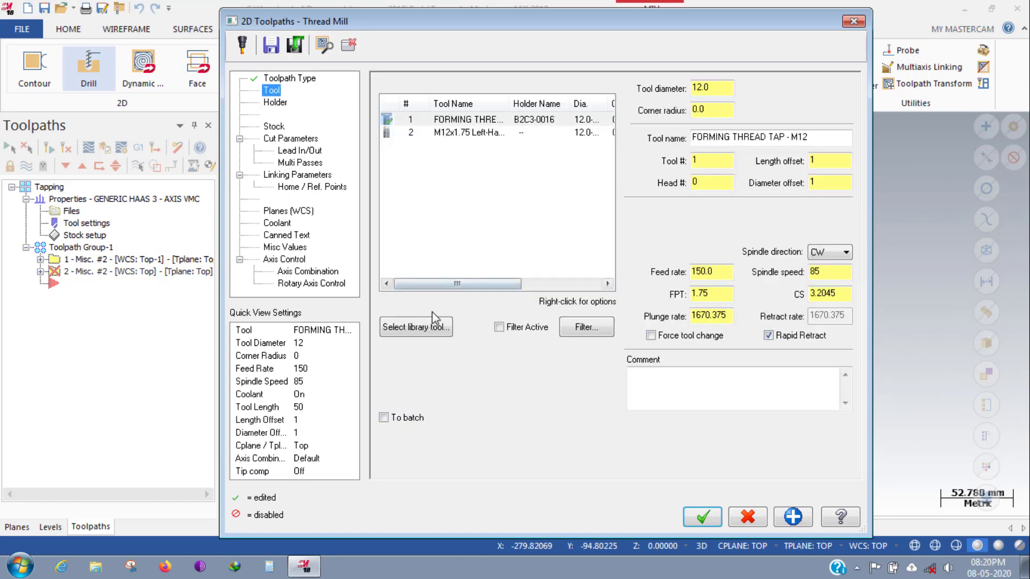
left_click(435, 328)
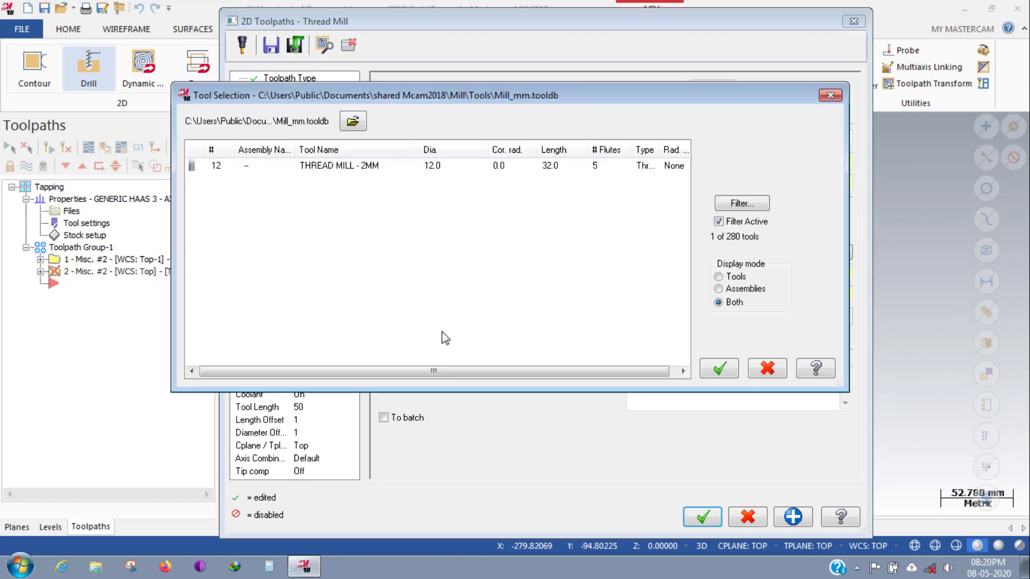
left_click(765, 204)
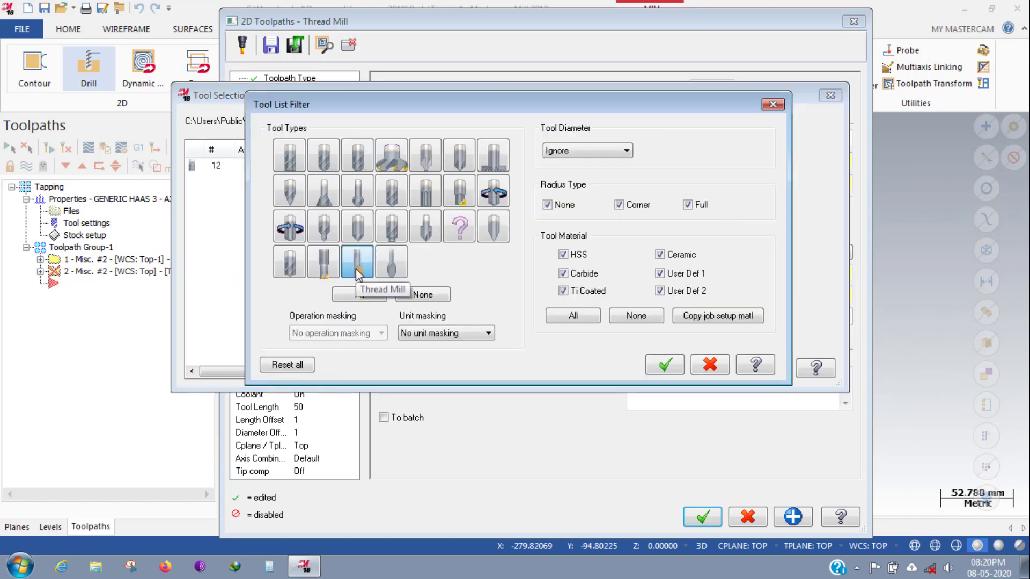
left_click(665, 367)
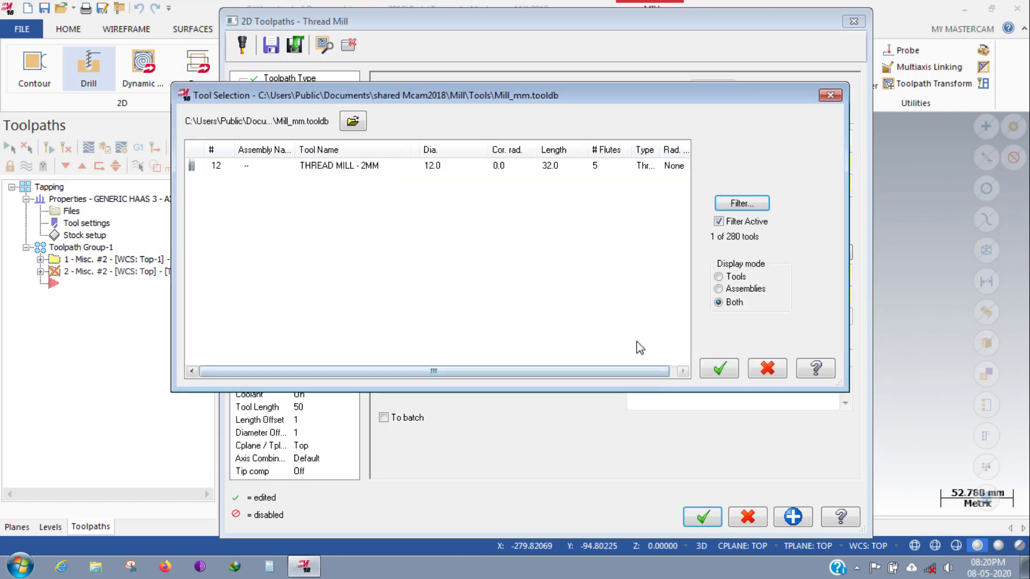
left_click(283, 171)
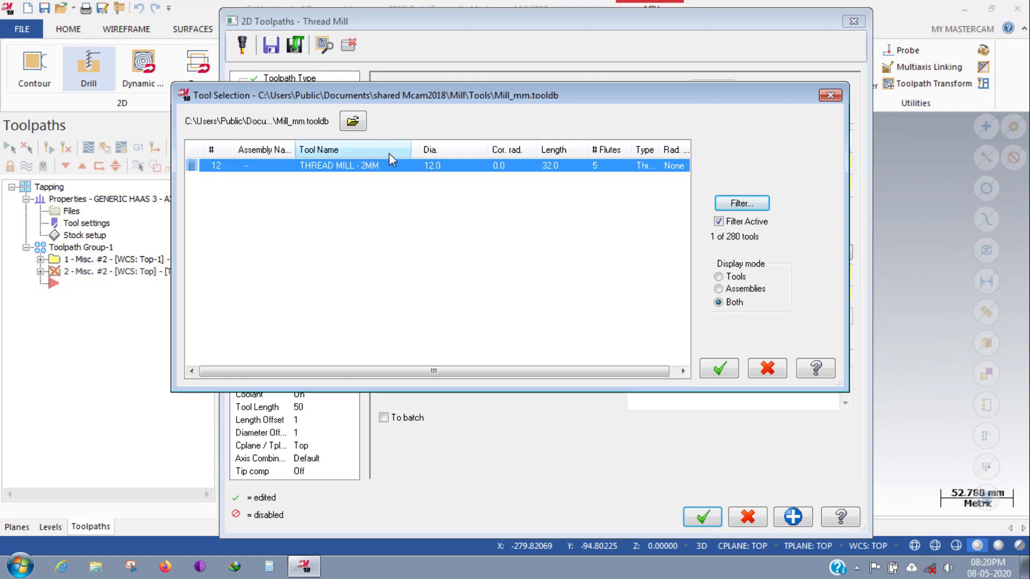
double_click(410, 152)
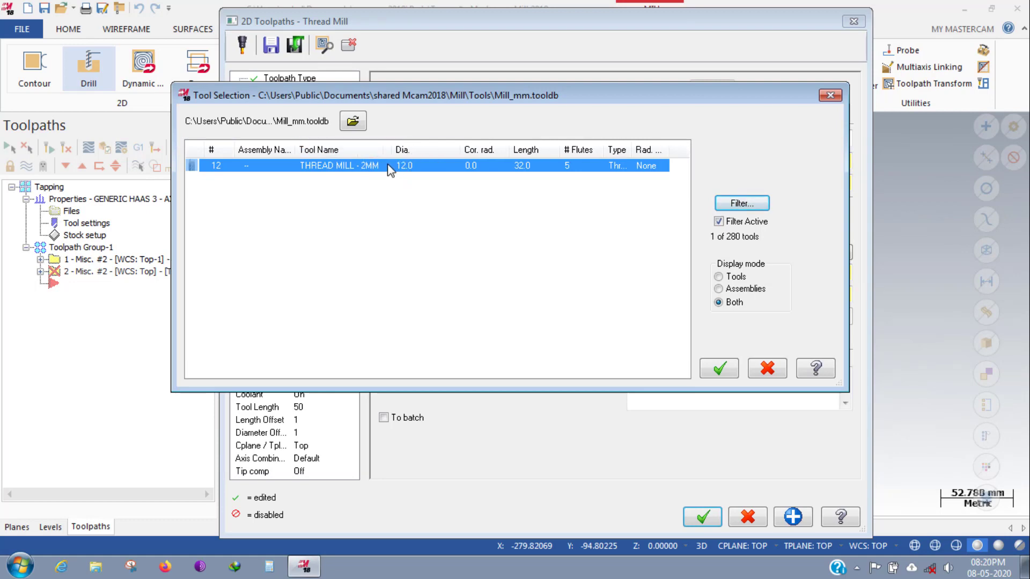
double_click(395, 168)
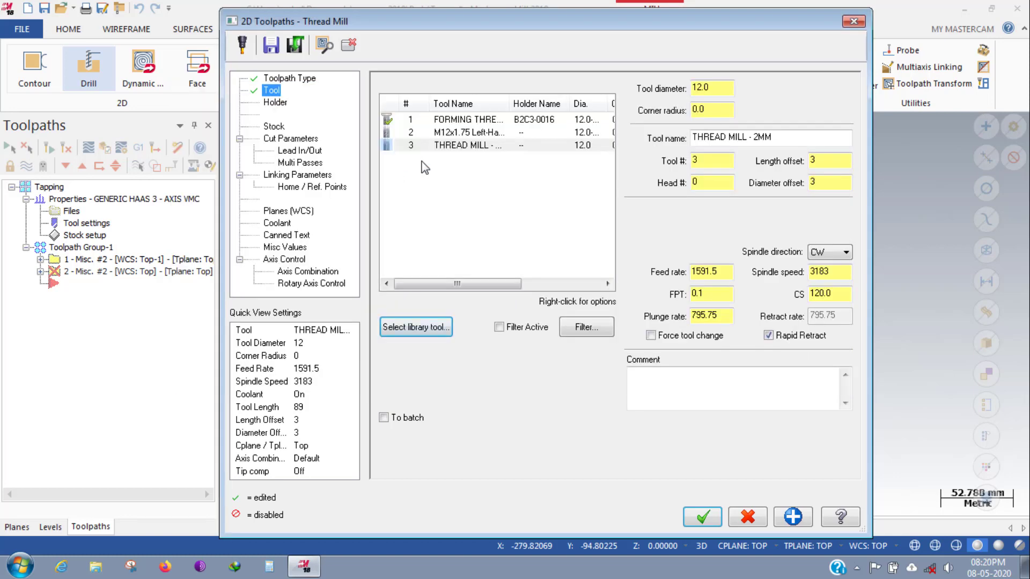
Open the THREAD MILL - 2MM tool for editing and examine its thread form options, pitch, and outside diameter.
right_click(452, 153)
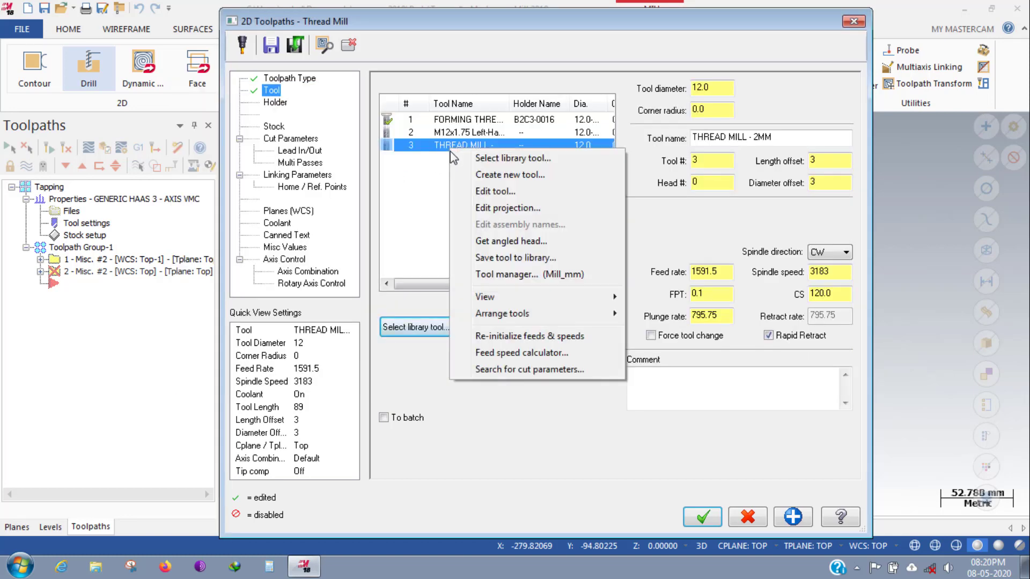
left_click(479, 183)
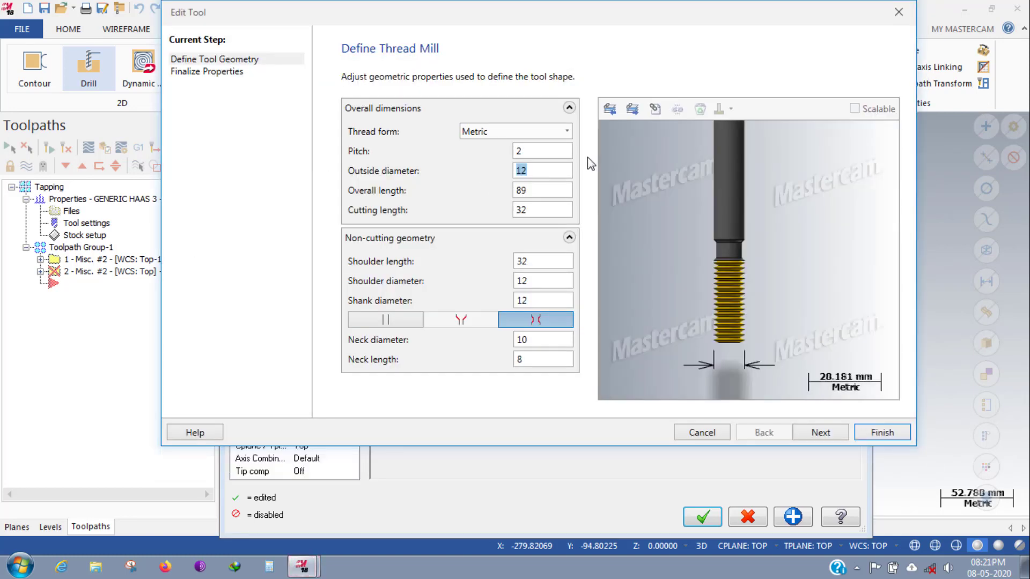
left_click(542, 132)
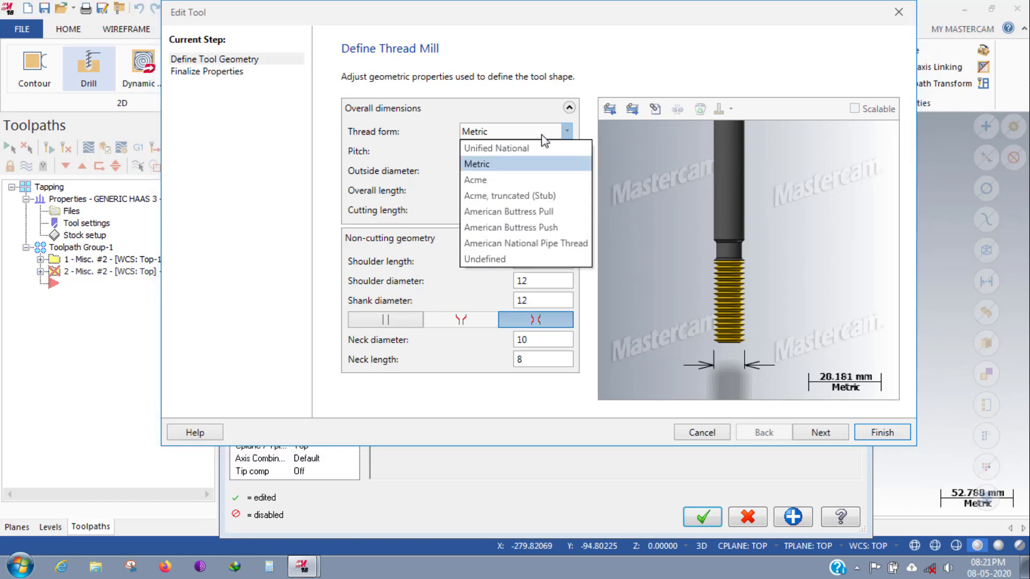
left_click(550, 155)
left_click(550, 153)
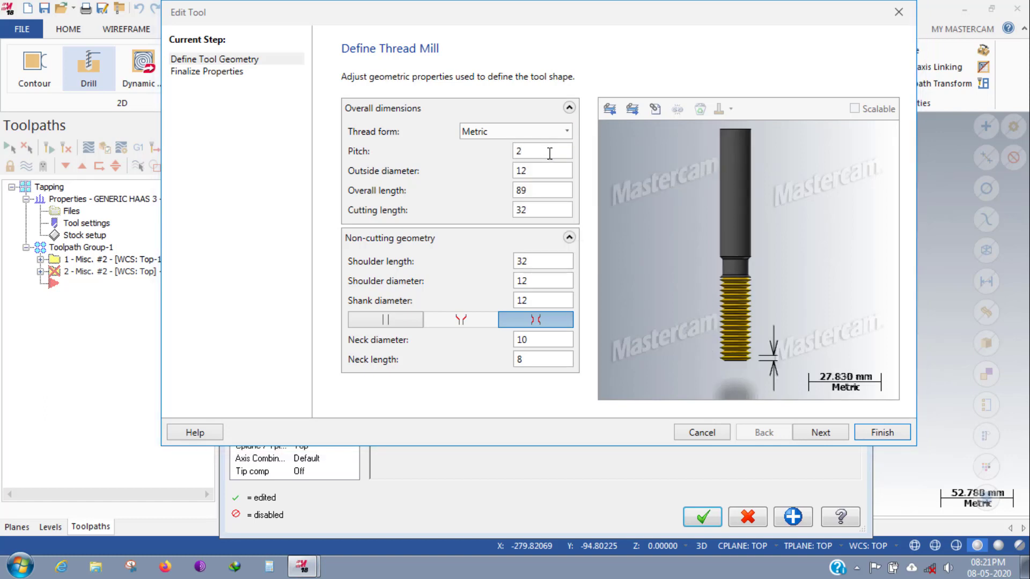
double_click(550, 154)
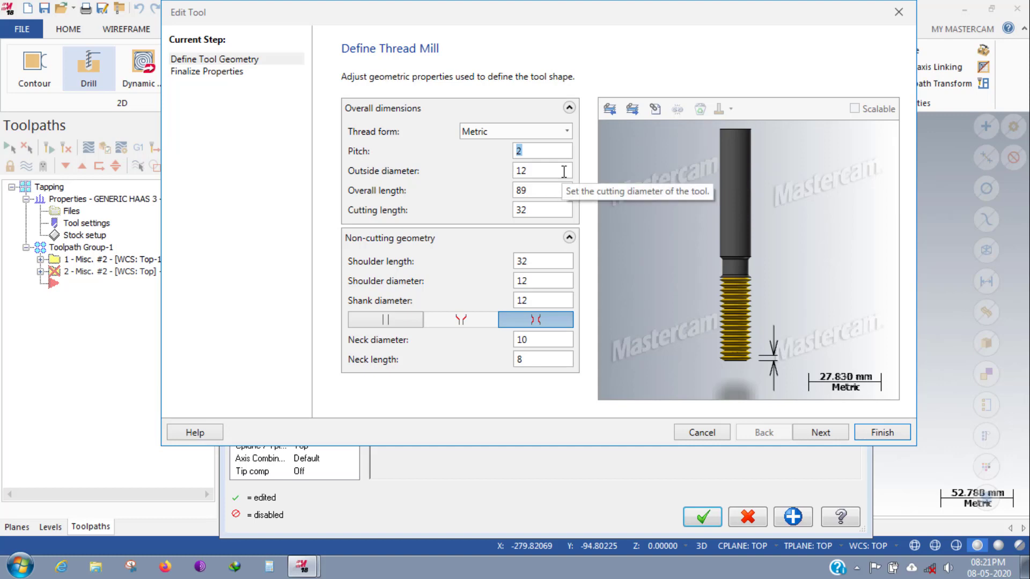
double_click(563, 172)
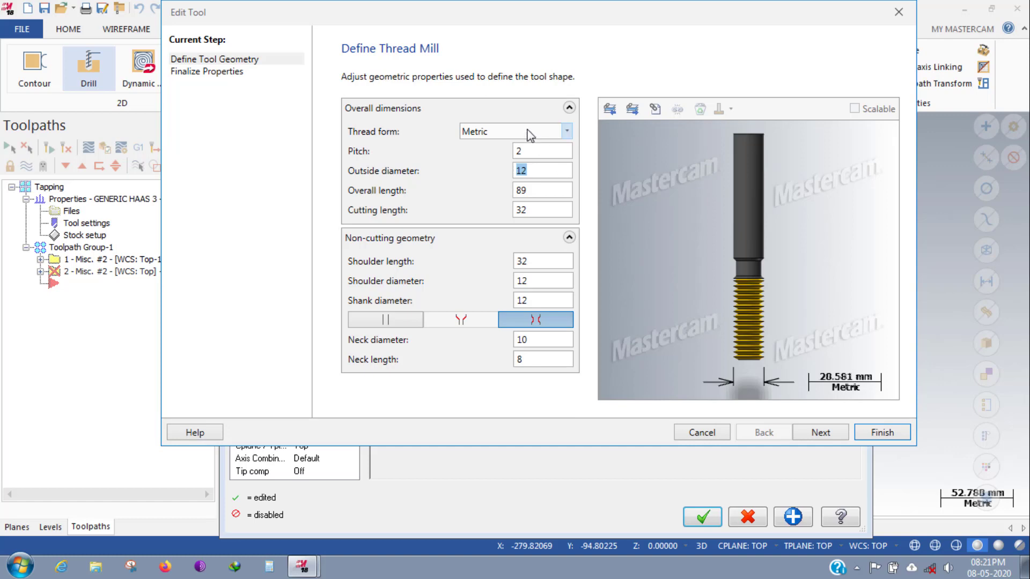
left_click(566, 130)
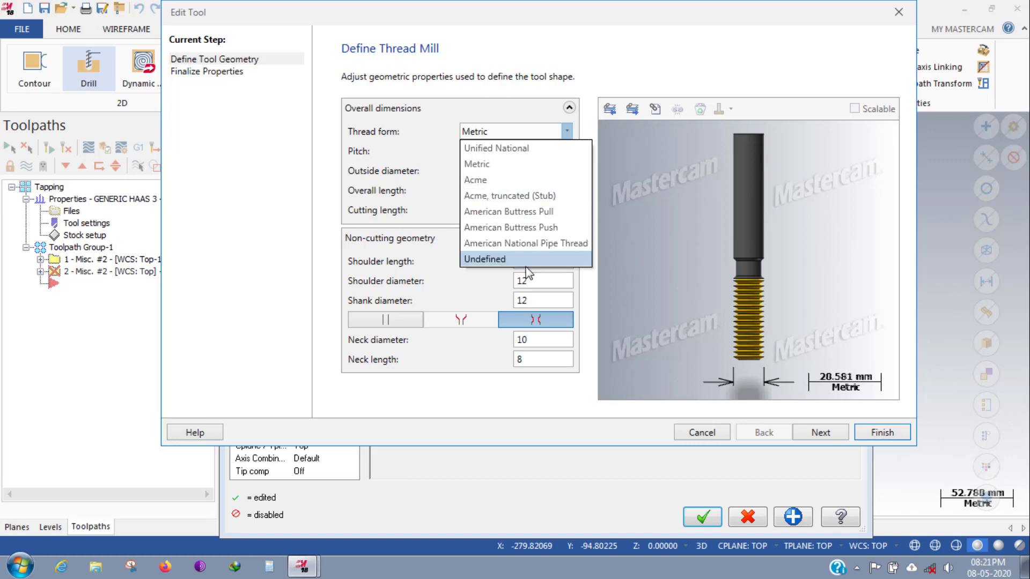
left_click(499, 131)
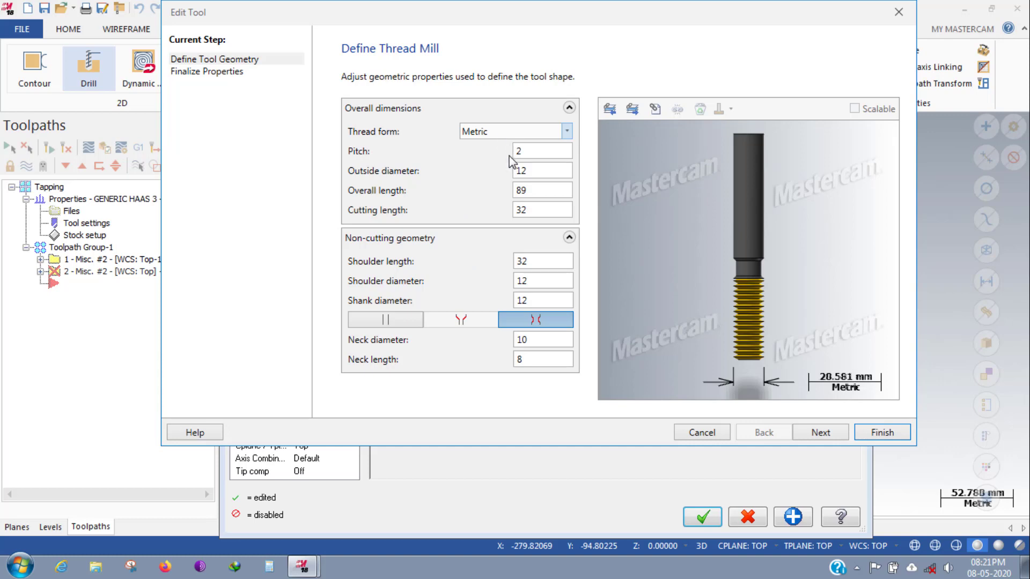
Set the thread mill's outside diameter to 16, overall length to 90, and cutting length to 18.
left_click(554, 171)
double_click(545, 167)
type("16")
key("Tab")
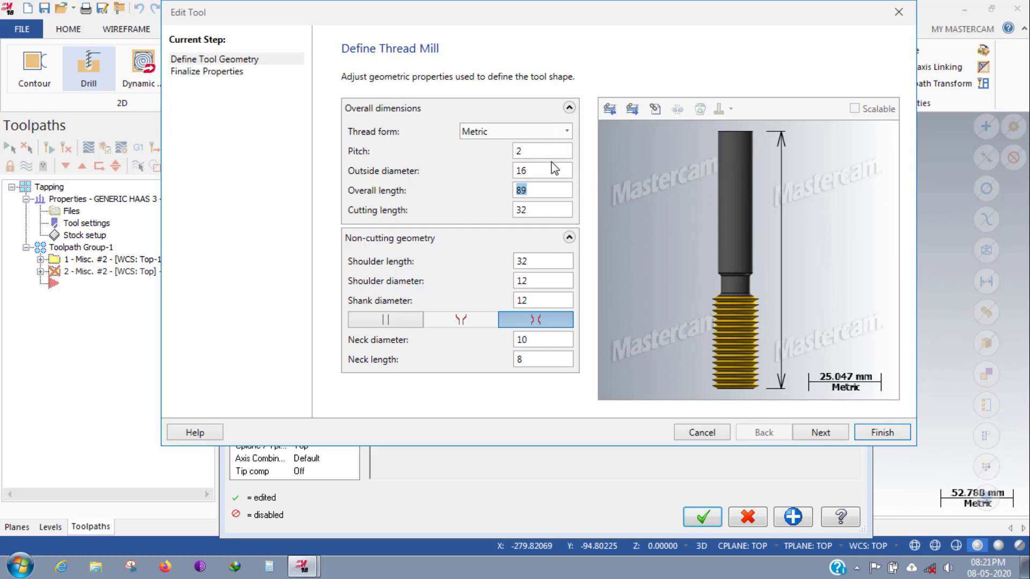
type("90")
key("Tab")
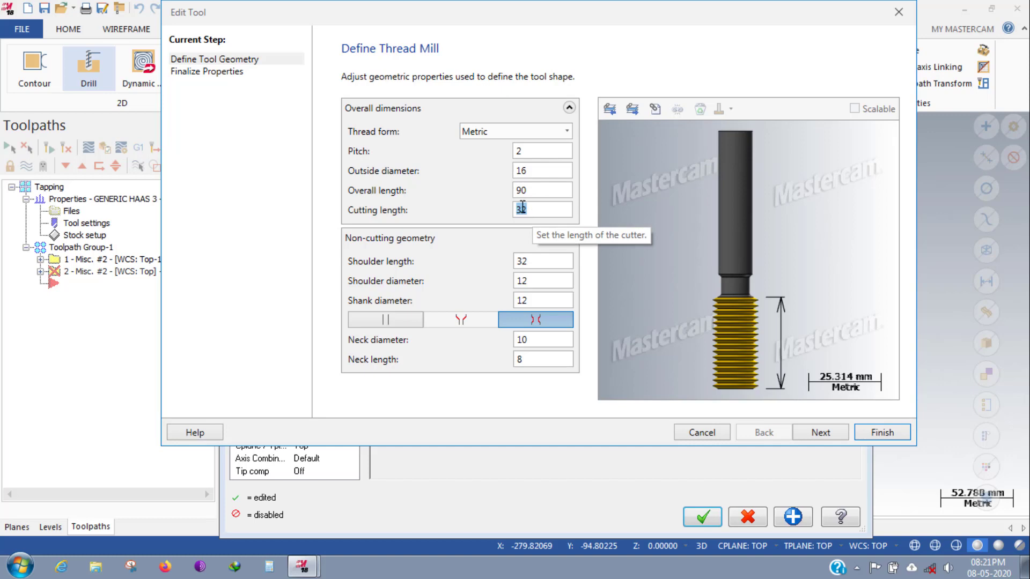
type("18")
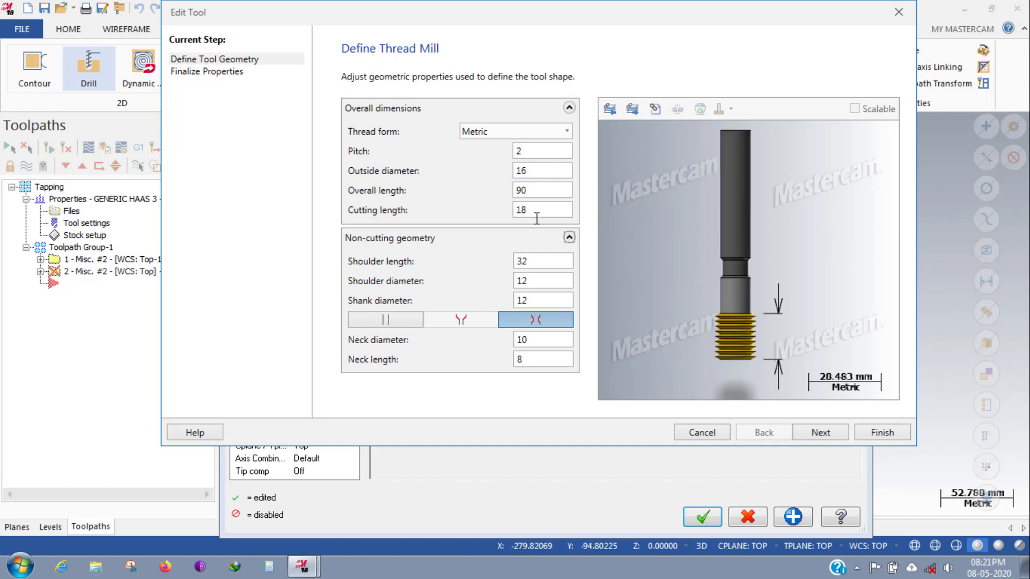
Check the thread mill's shoulder and neck dimensions, and recalculate its feed rates and spindle speed in the final properties.
left_click(528, 260)
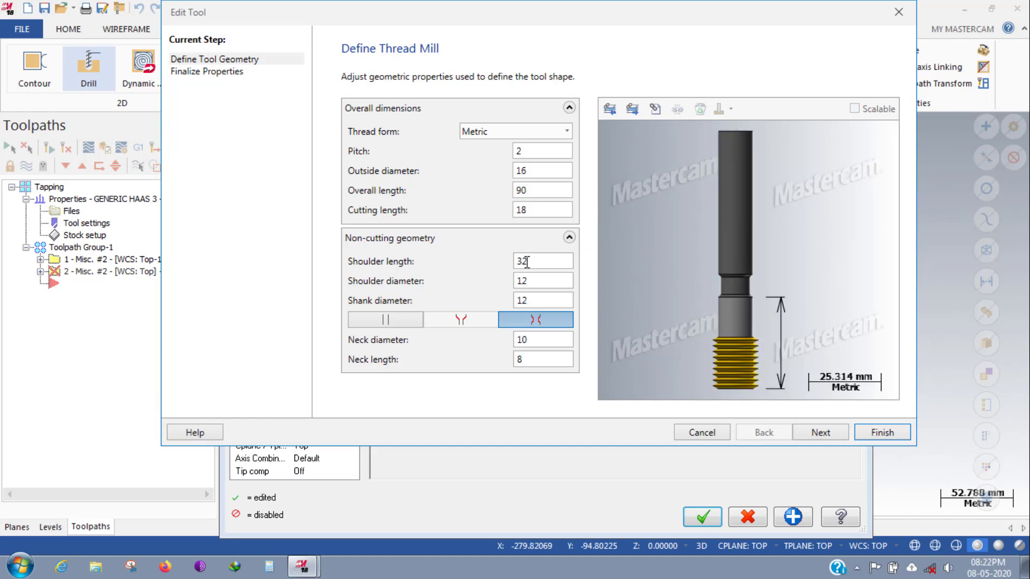
double_click(527, 261)
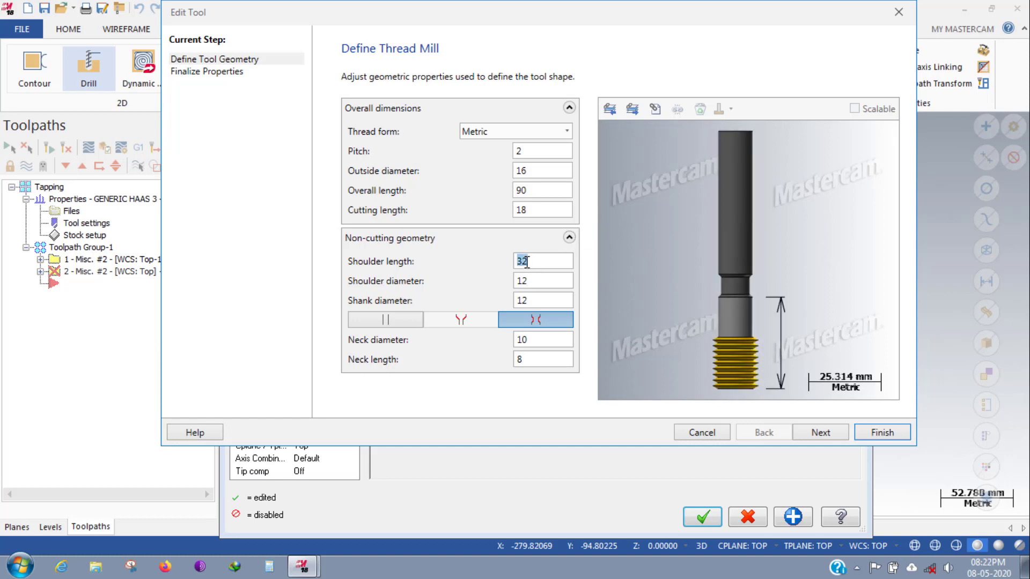
left_click(549, 284)
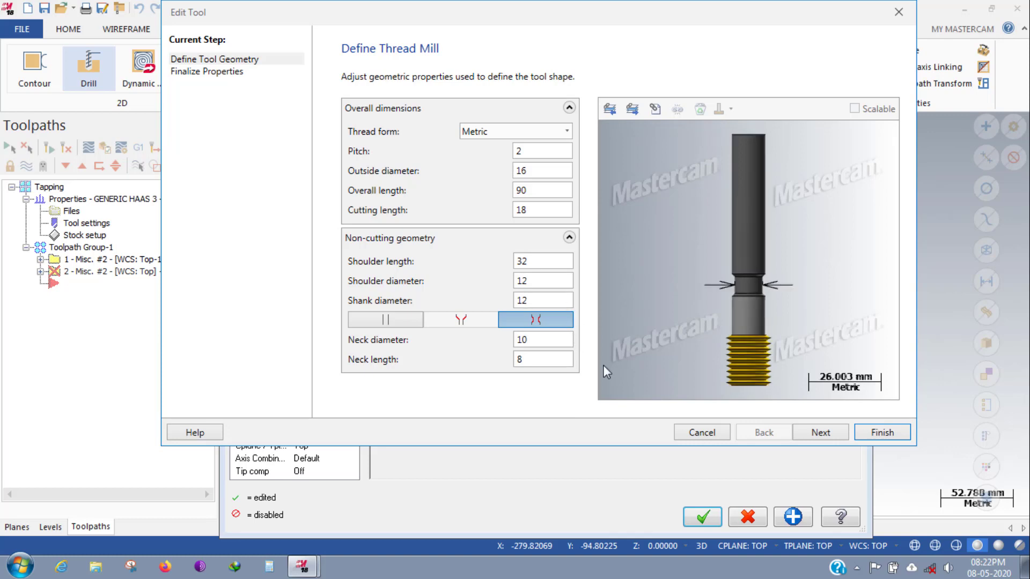
left_click(568, 359)
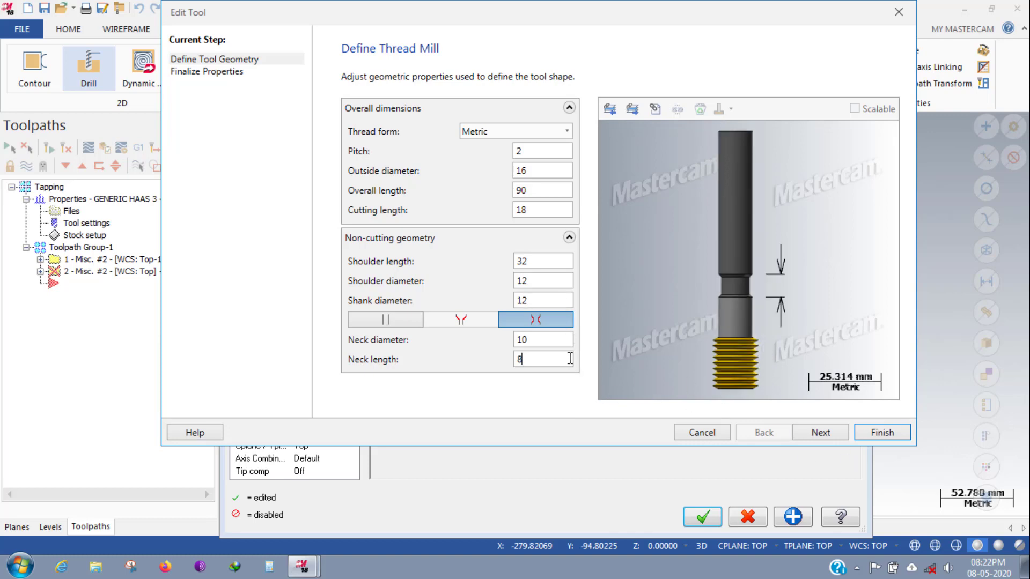
left_click(797, 435)
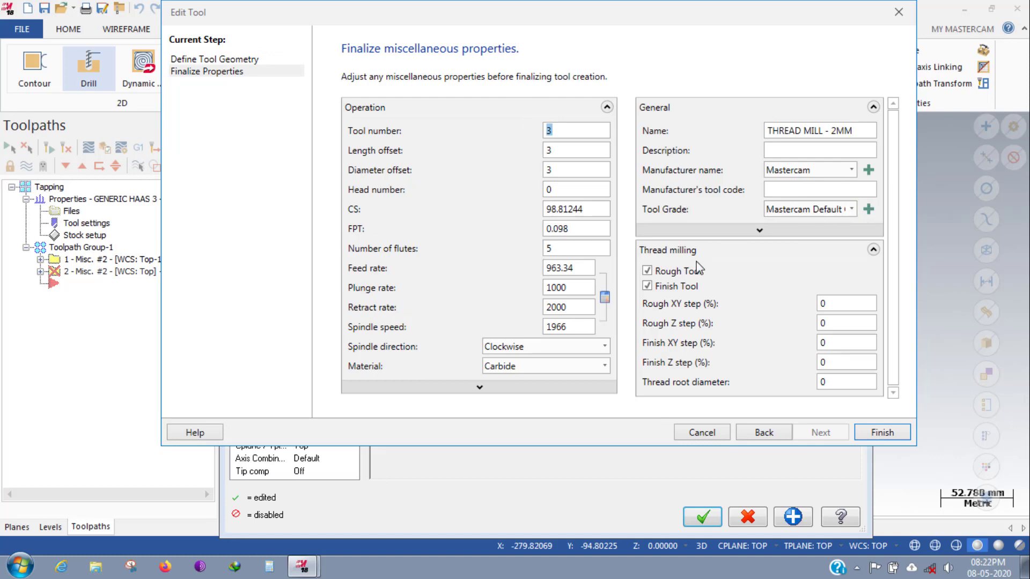
left_click(604, 299)
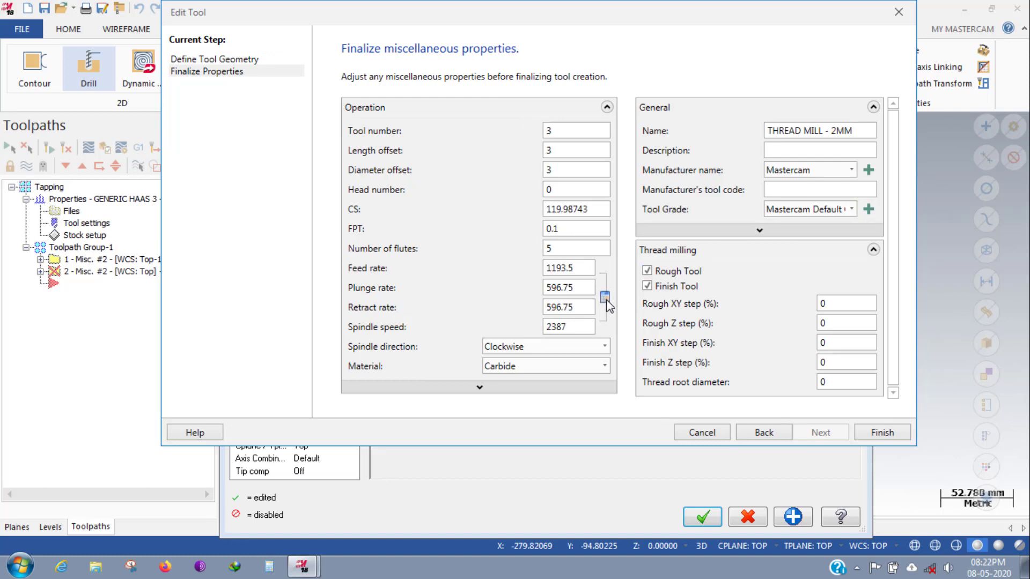
Finish editing the thread mill and return to the operation's tool settings.
double_click(563, 267)
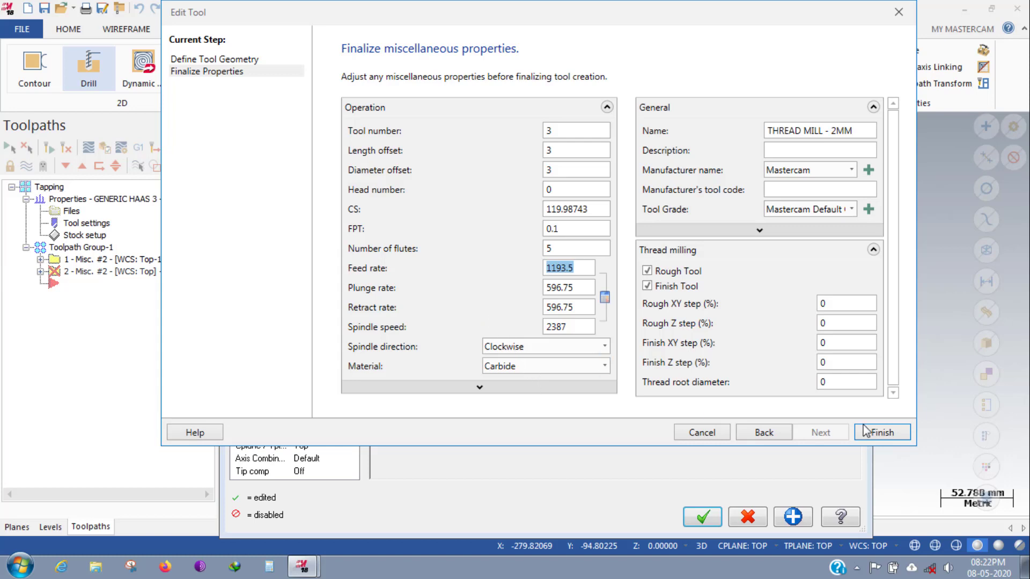
left_click(880, 432)
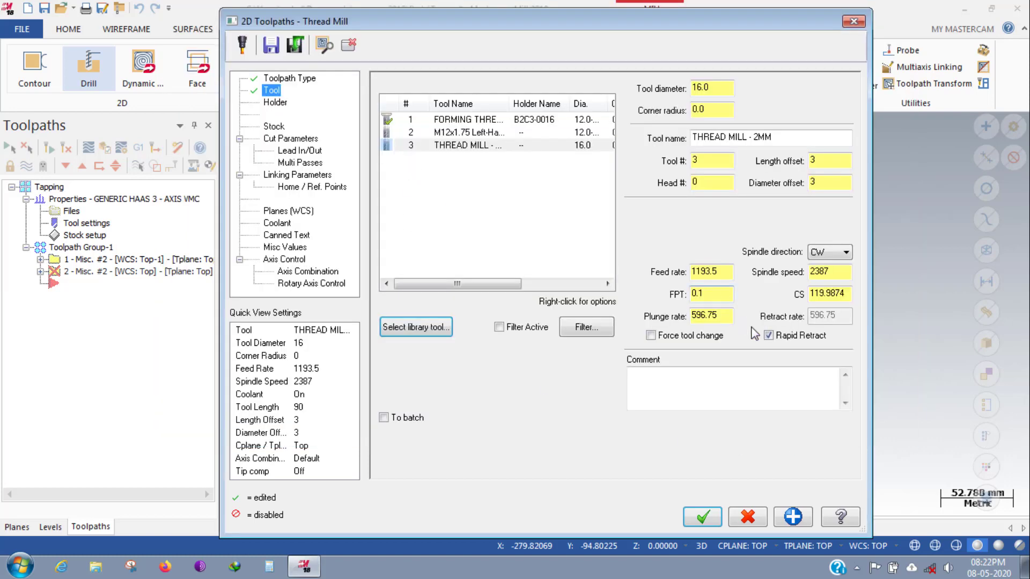
left_click(712, 378)
Assign holder B2C3-0020 to the thread mill and set the tool projection to 60.
left_click(275, 102)
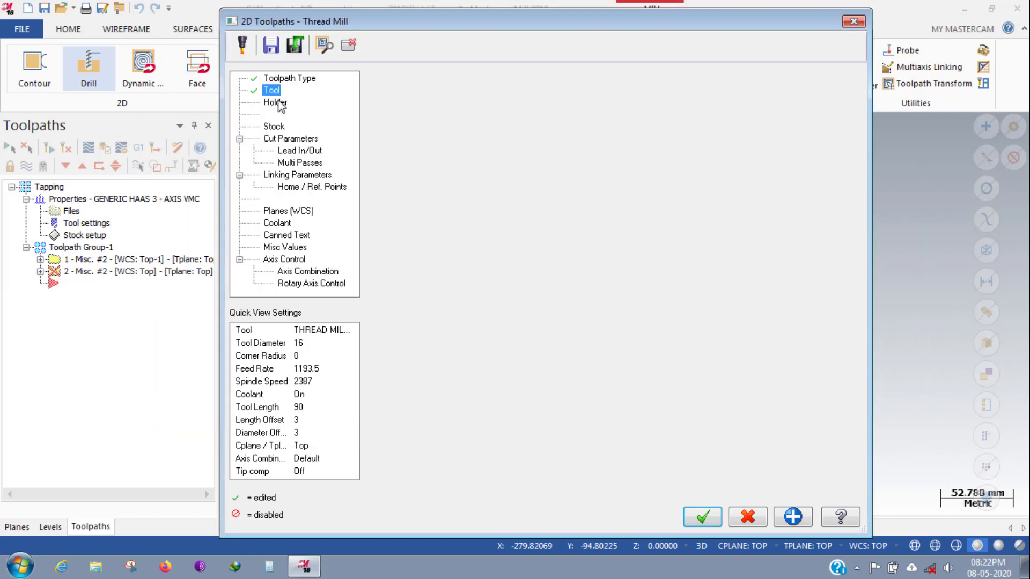
left_click(411, 122)
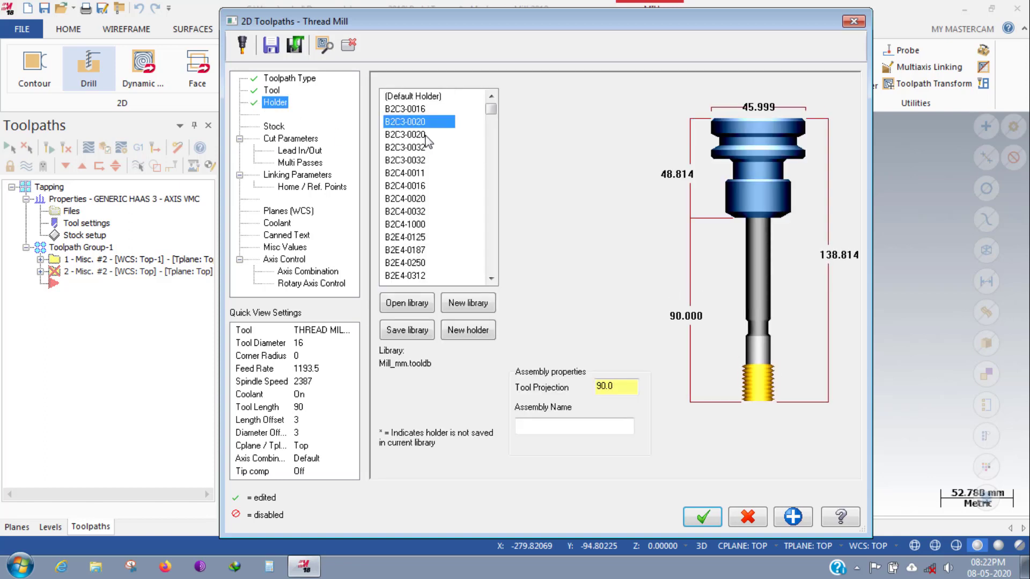
left_click(612, 385)
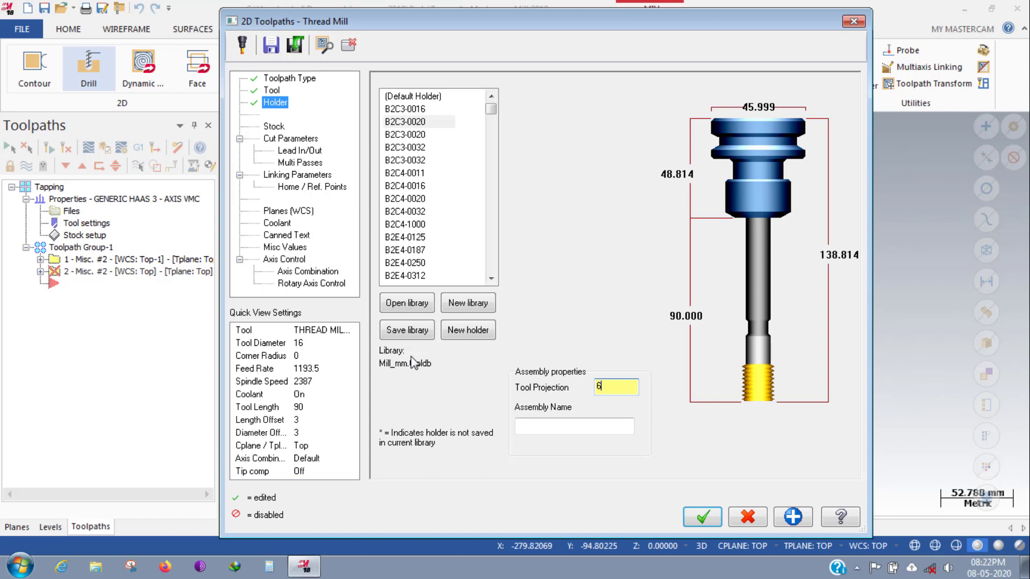
key("Tab")
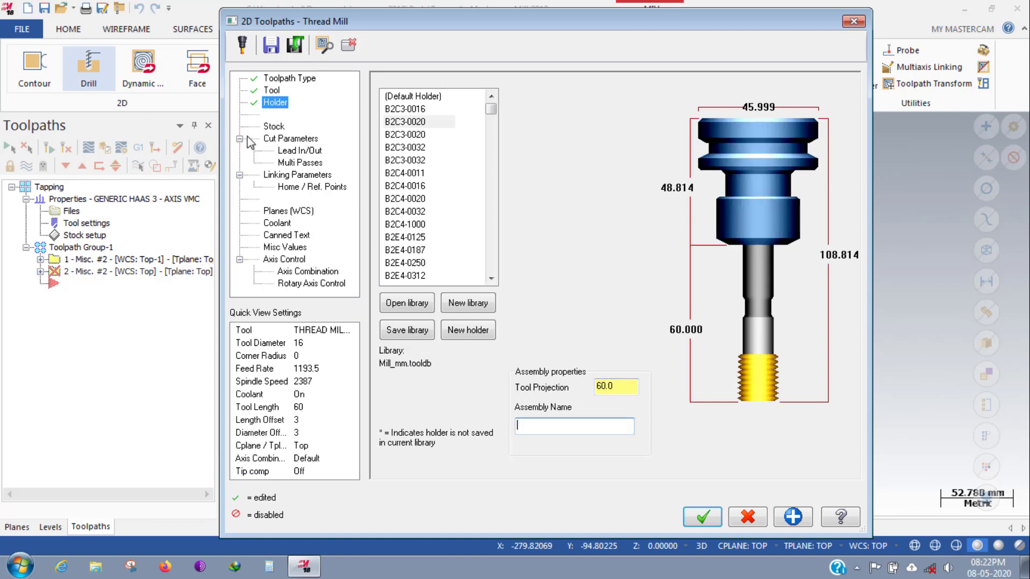
Set the thread start angle to 90 in the thread mill operation's cut parameters.
left_click(273, 126)
left_click(298, 139)
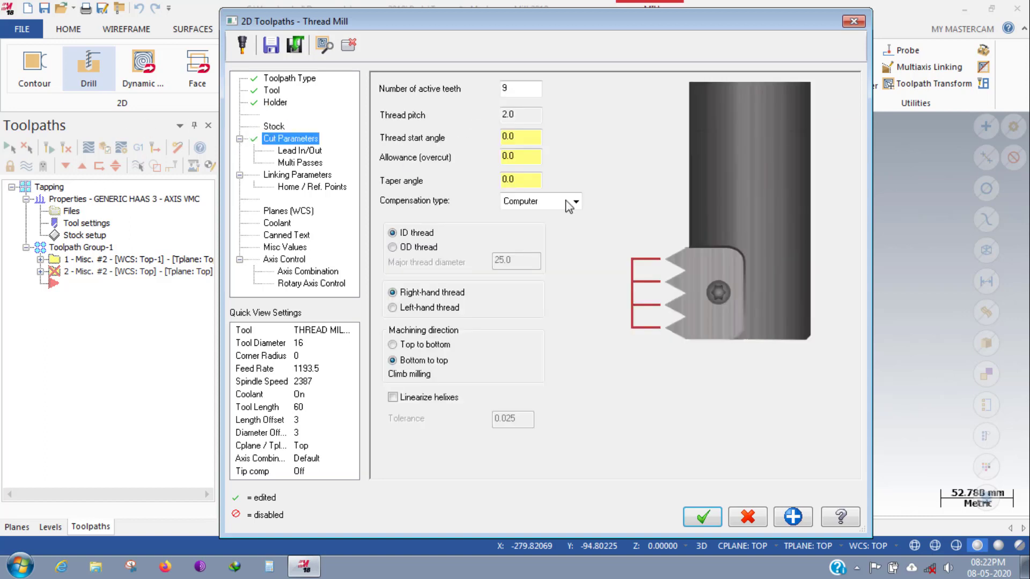
left_click(504, 87)
left_click(522, 136)
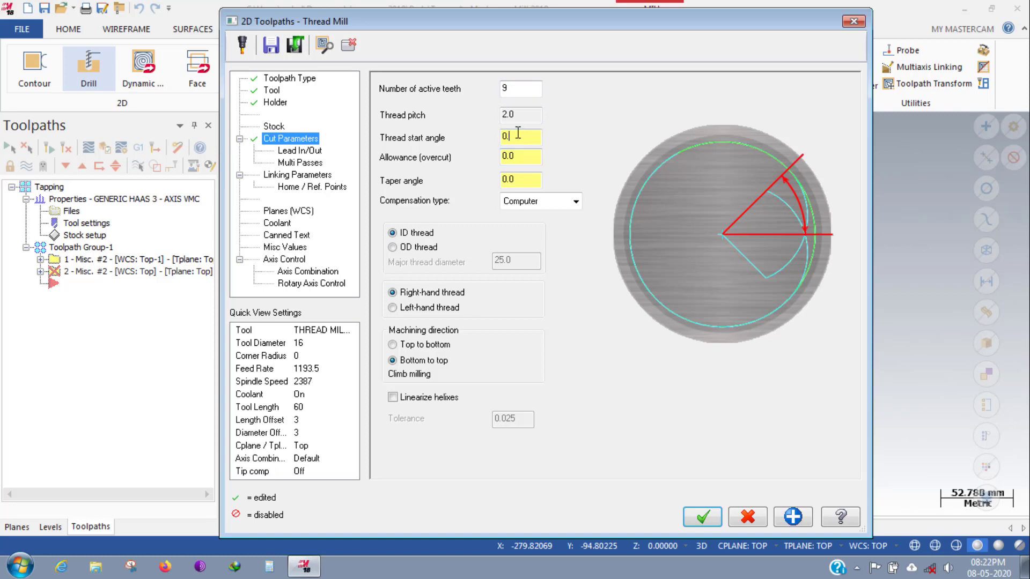
type("90")
key("Tab")
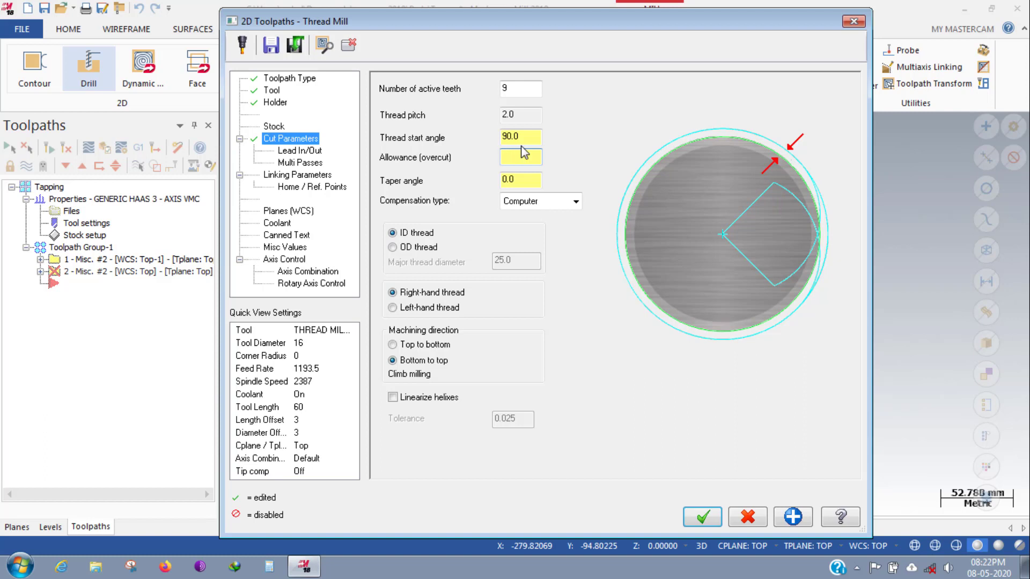
Set the overcut allowance to 0.5 and keep the compensation type as Computer.
key("Tab")
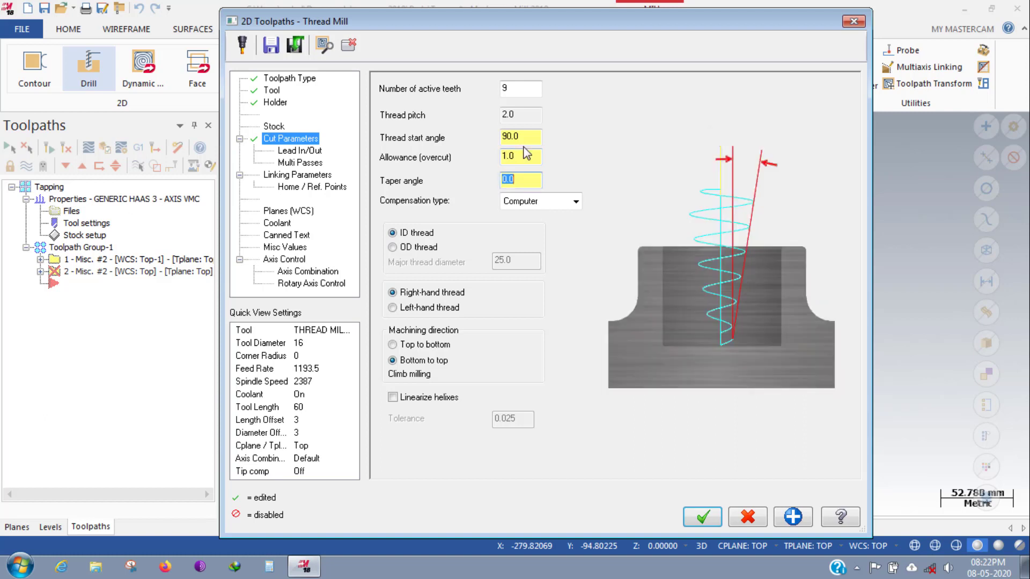
left_click(533, 159)
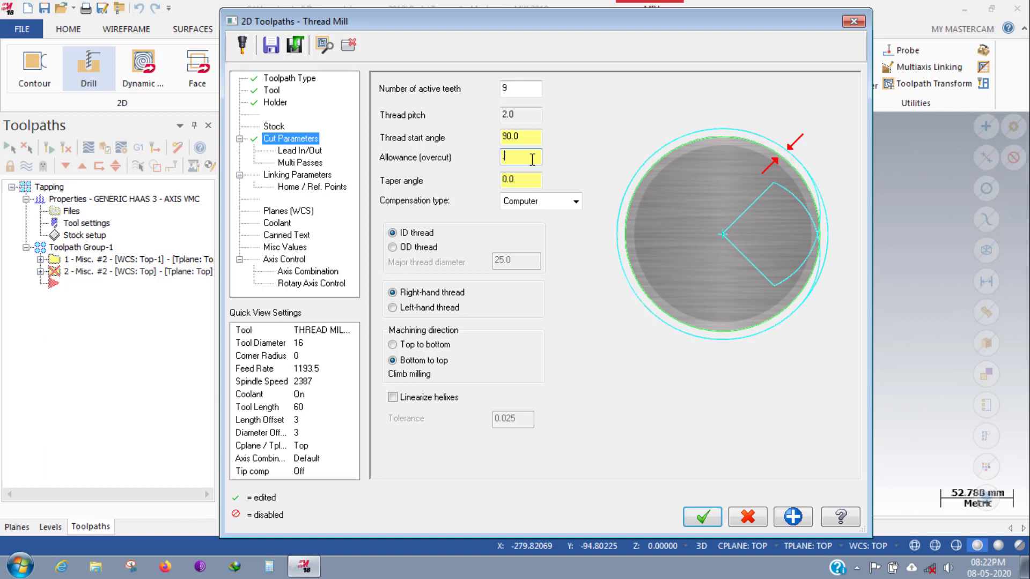
type(".5")
key("Tab")
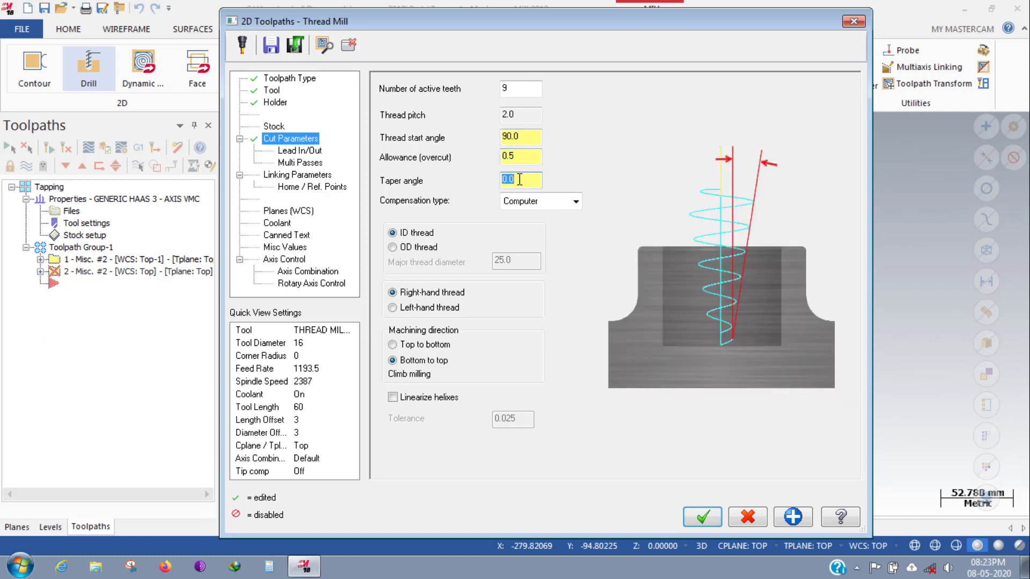
left_click(566, 205)
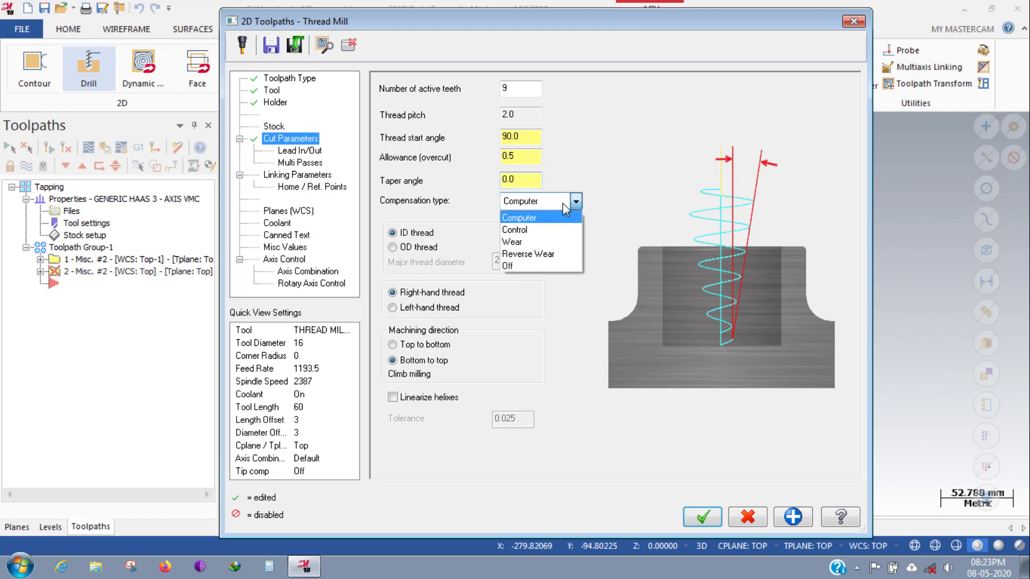
left_click(568, 216)
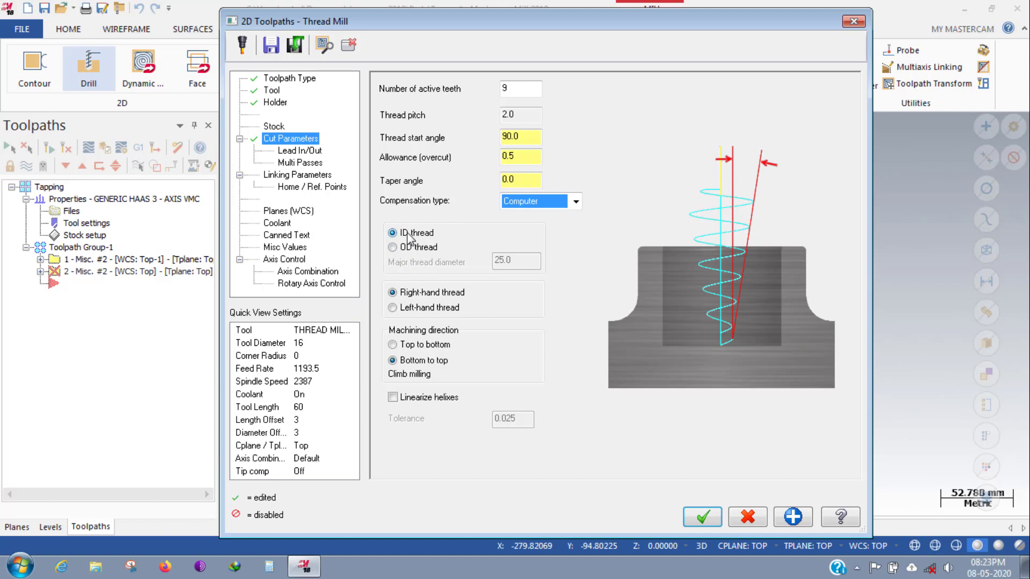
Set the entry/exit arc clearance of the lead in/out to 2.
left_click(315, 151)
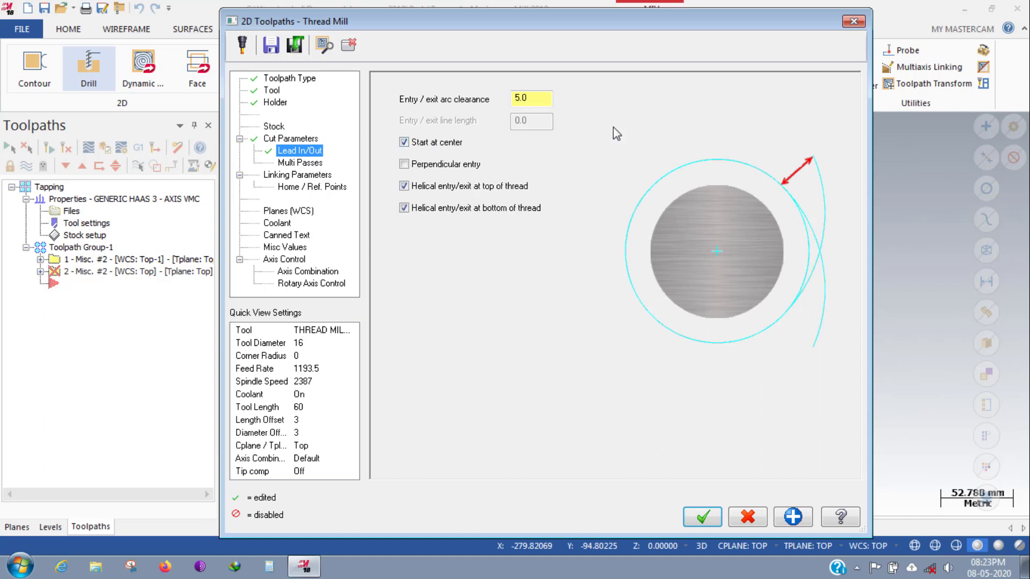
left_click_drag(549, 100, 501, 96)
type("2")
key("Tab")
In the linking parameters, define the top of thread by picking the block's front-left upper corner.
left_click(296, 163)
left_click(311, 188)
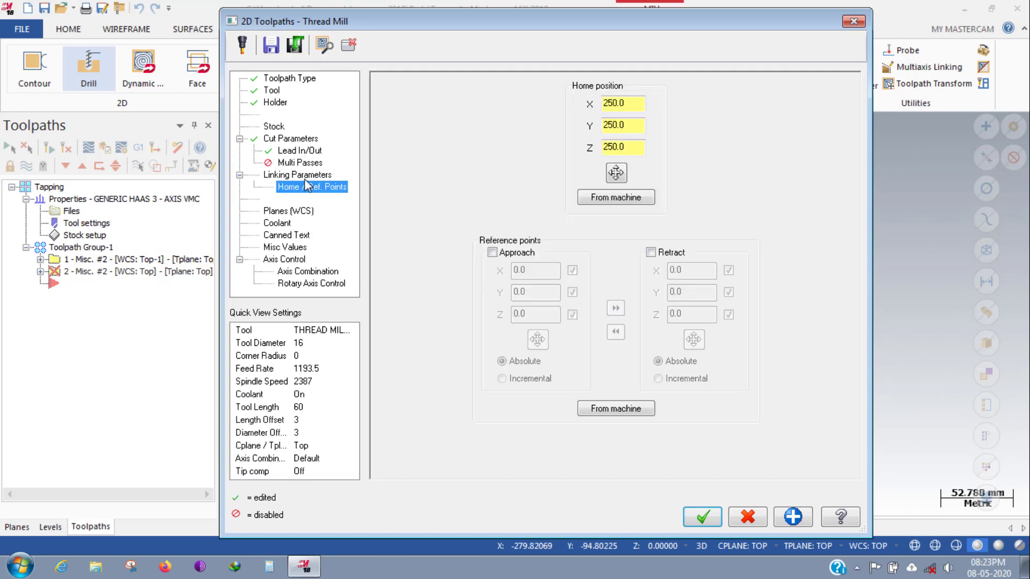
left_click(305, 179)
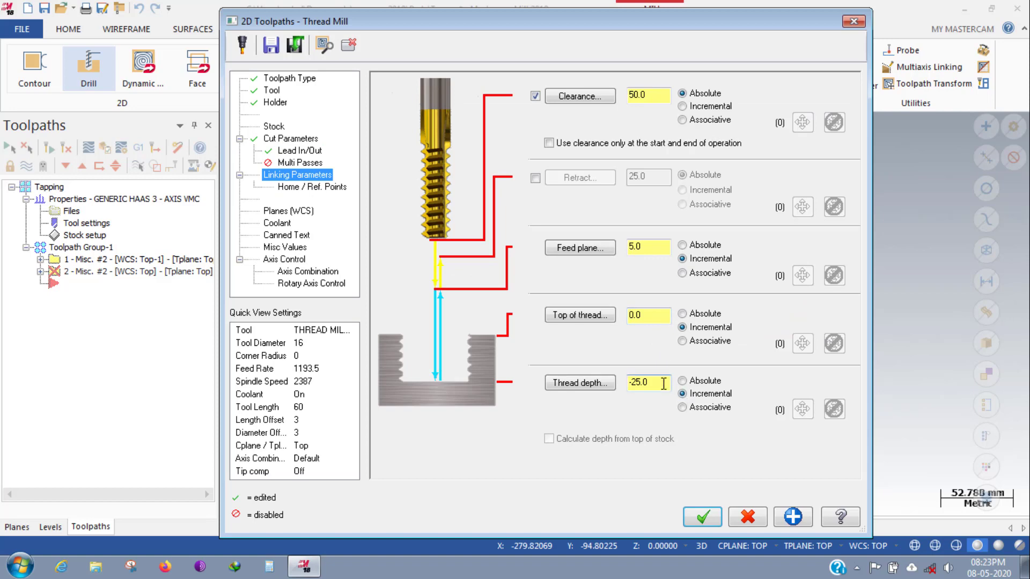
left_click(590, 317)
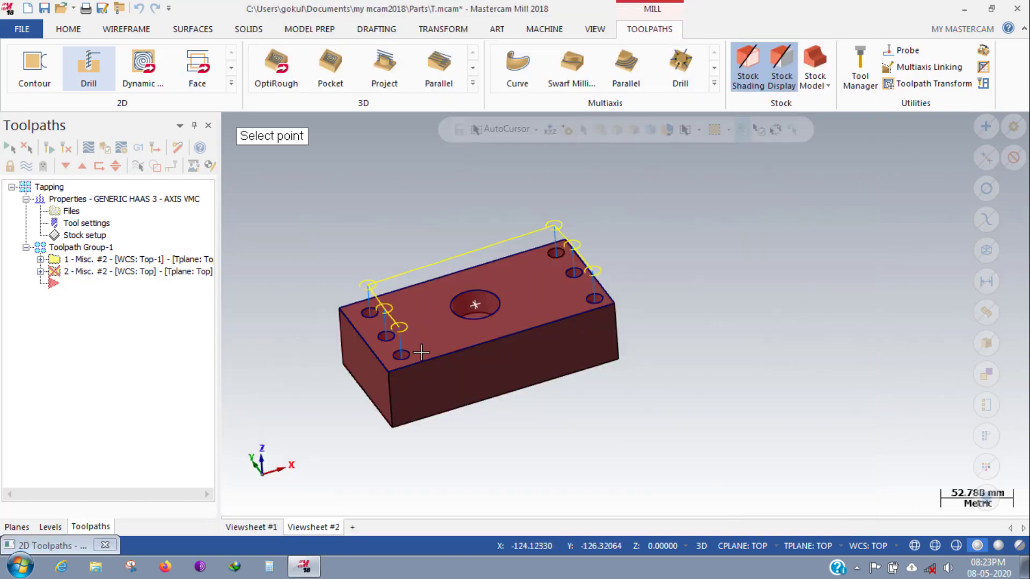
scroll(398, 357, "up", 3)
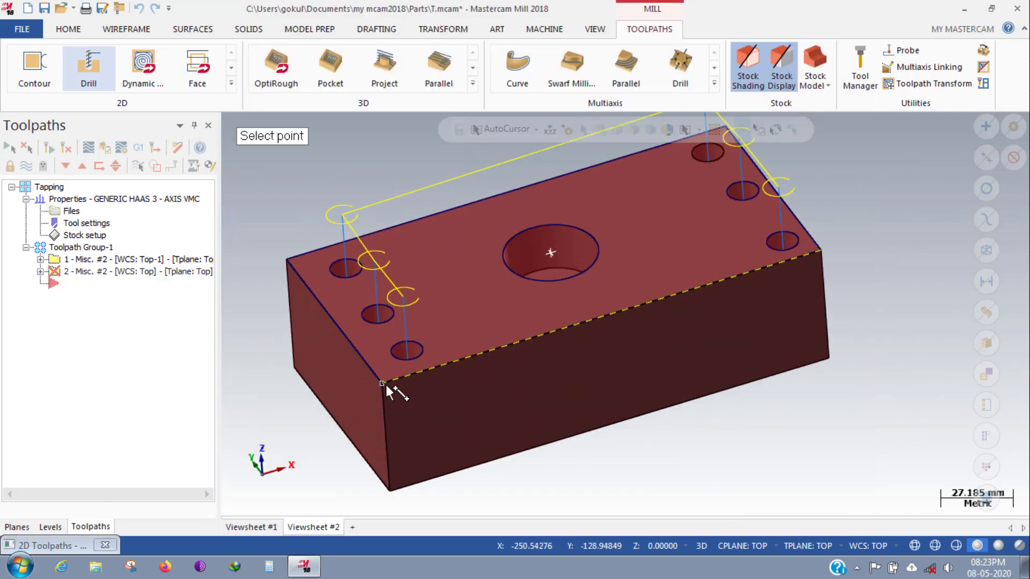
left_click(385, 382)
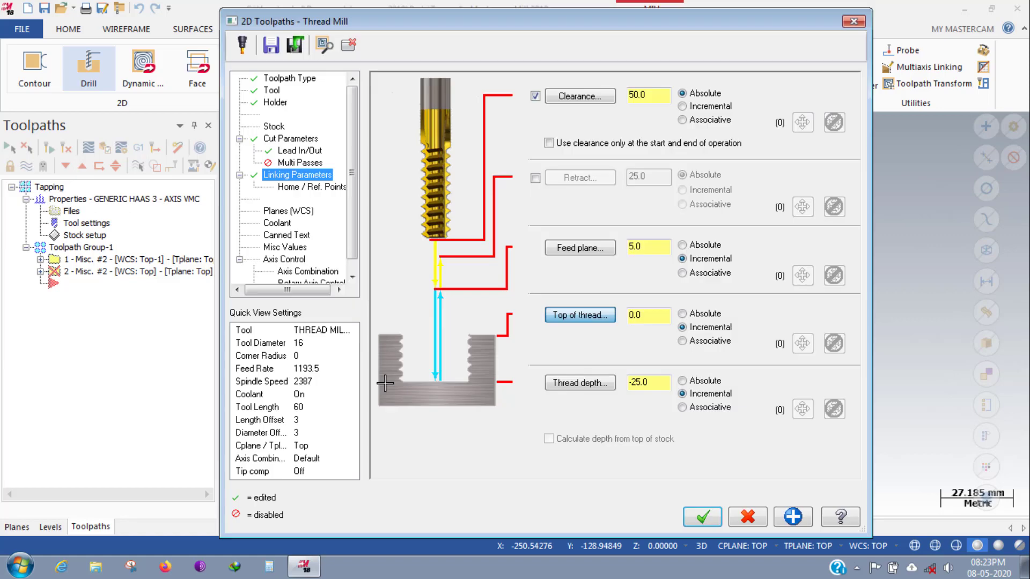
Pick the thread depth from the bottom edge of the block's large centre hole.
left_click(587, 380)
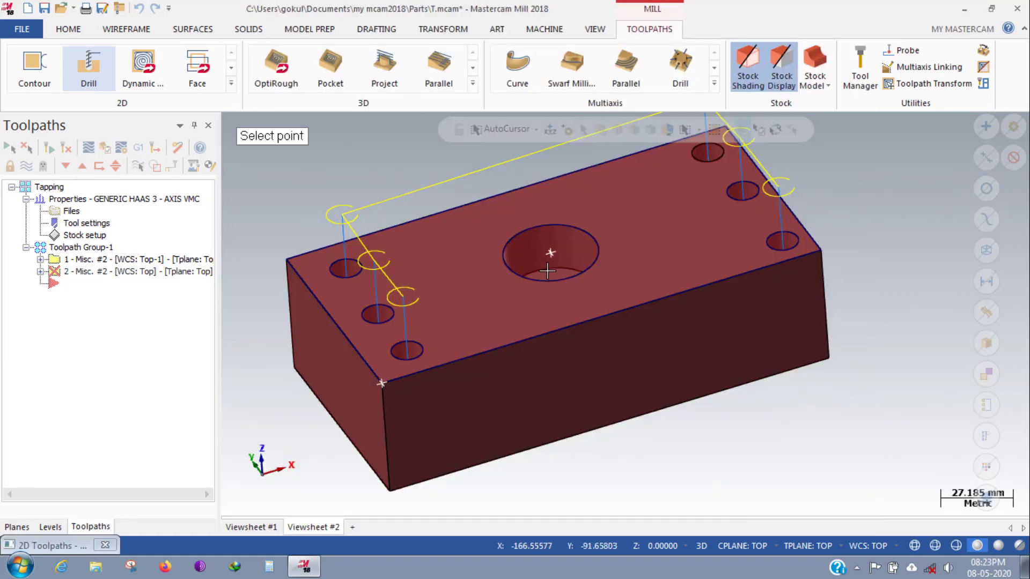
scroll(553, 262, "up", 2)
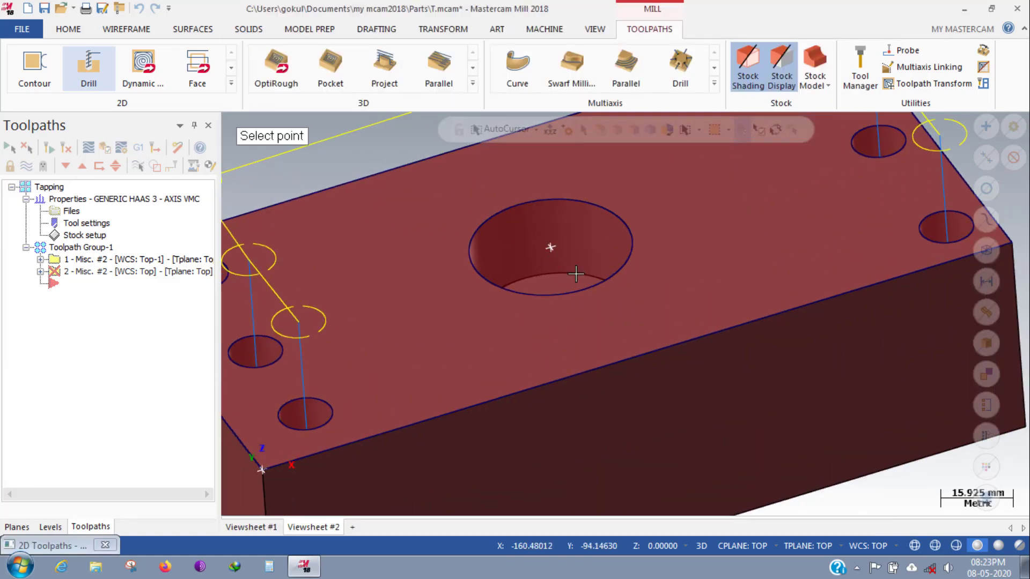
middle_click_drag(580, 272, 597, 327)
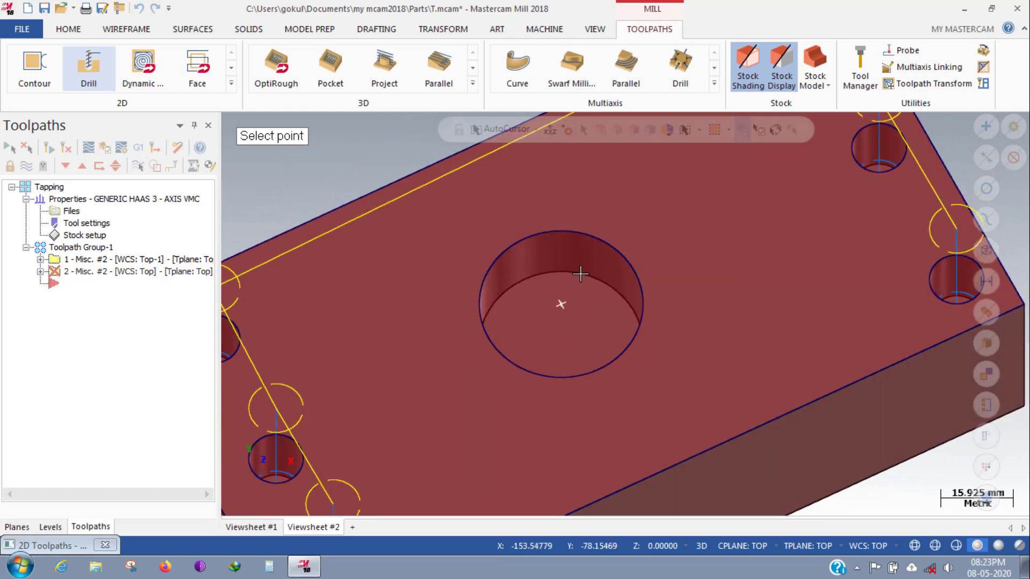
left_click(584, 282)
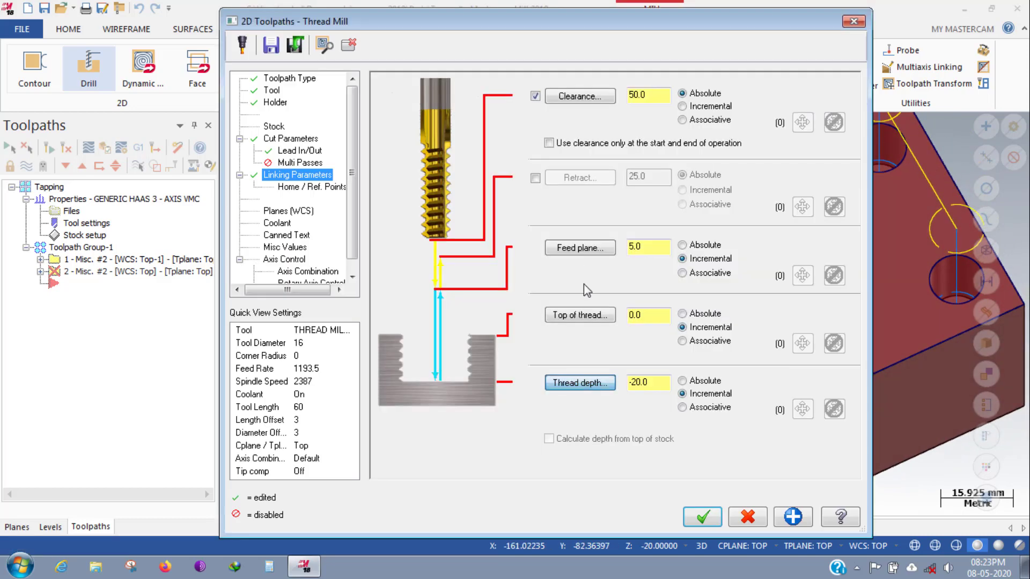
Set the incremental thread depth to -18.
left_click_drag(635, 381, 703, 393)
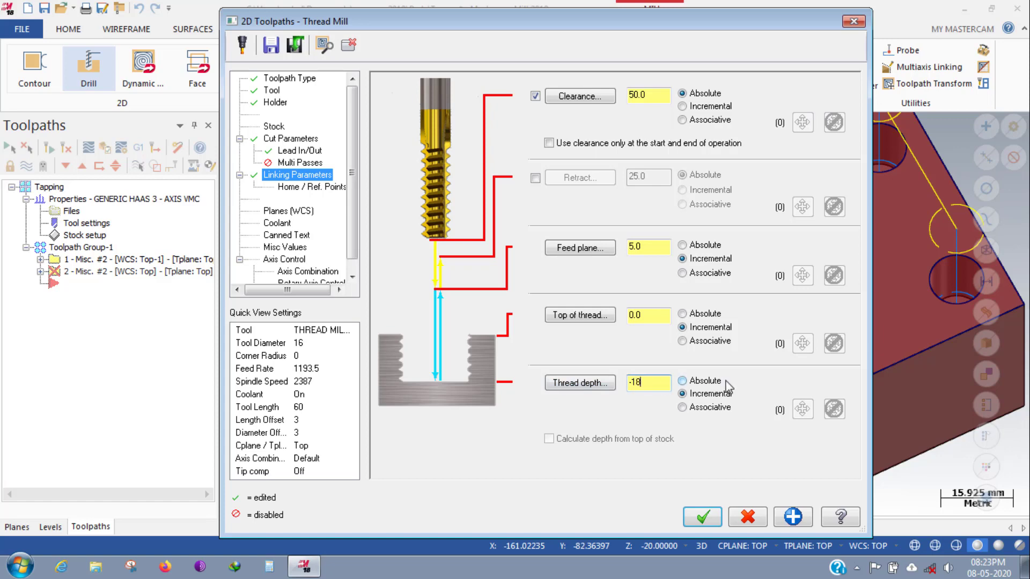
key("Tab")
left_click(660, 313)
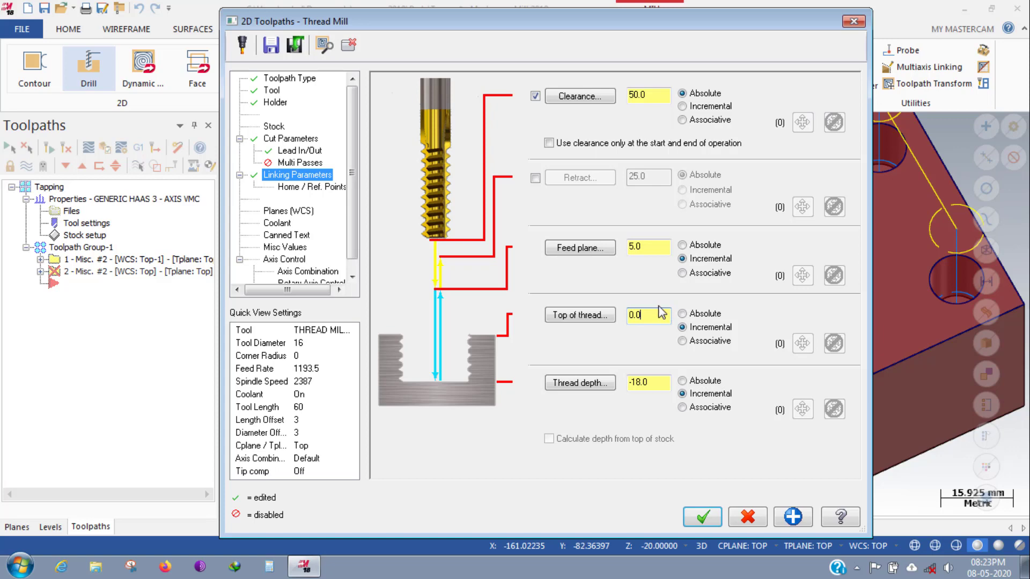
Set the working coordinate system to plane Top-1 and copy it to the tool plane and construction plane.
left_click(284, 187)
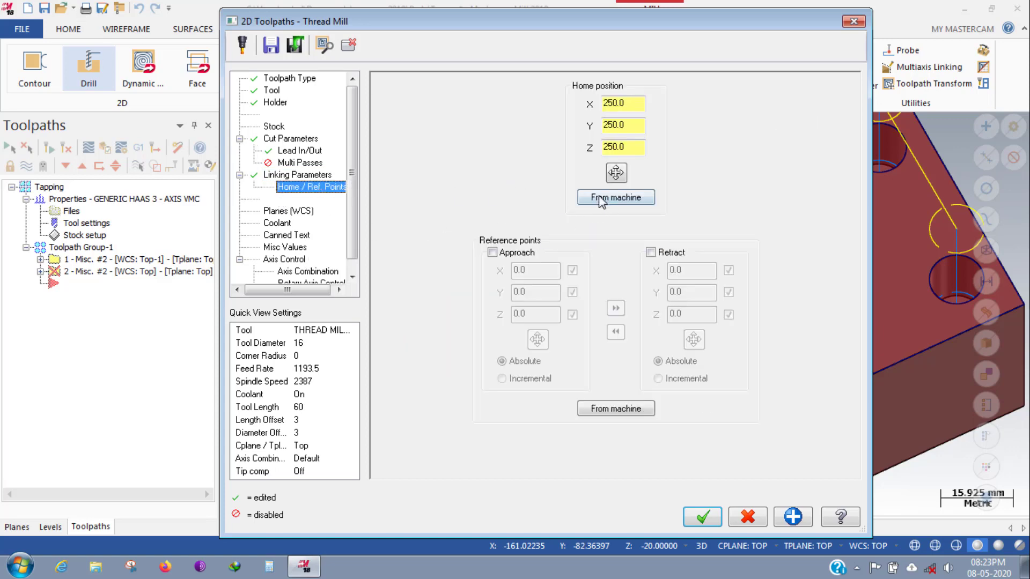
left_click(282, 211)
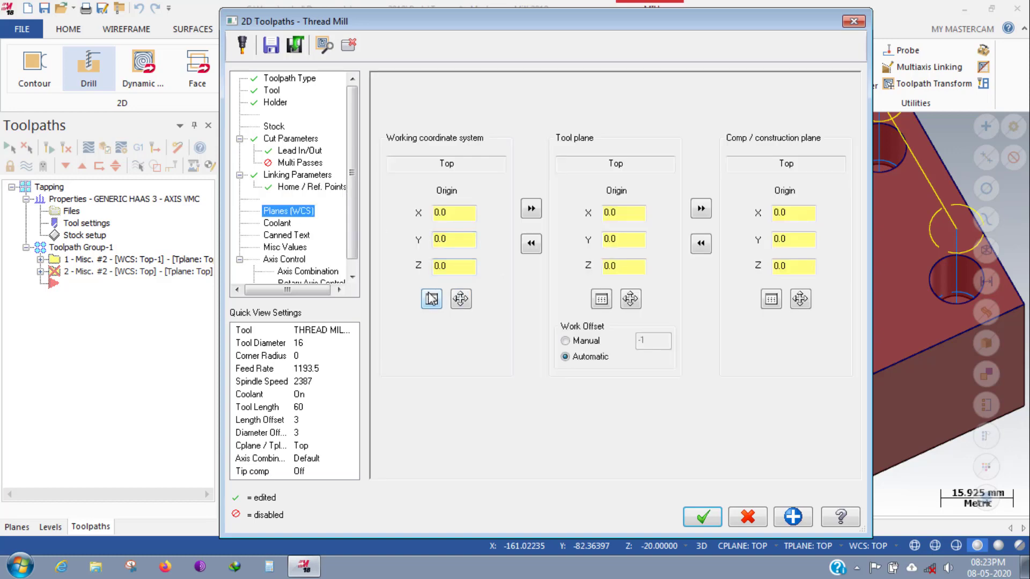
left_click(431, 299)
scroll(199, 242, "down", 1)
left_click(134, 296)
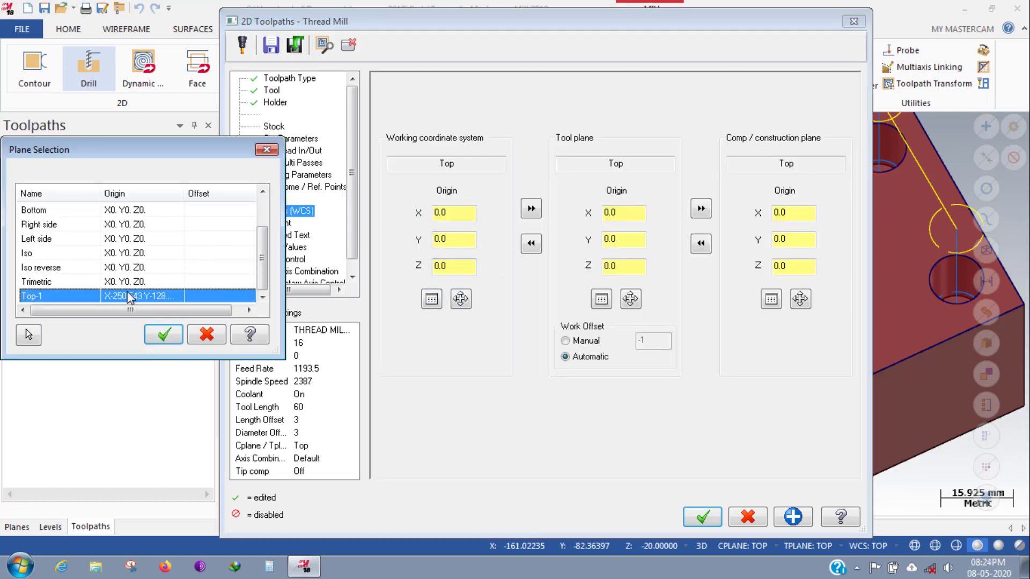
left_click(151, 341)
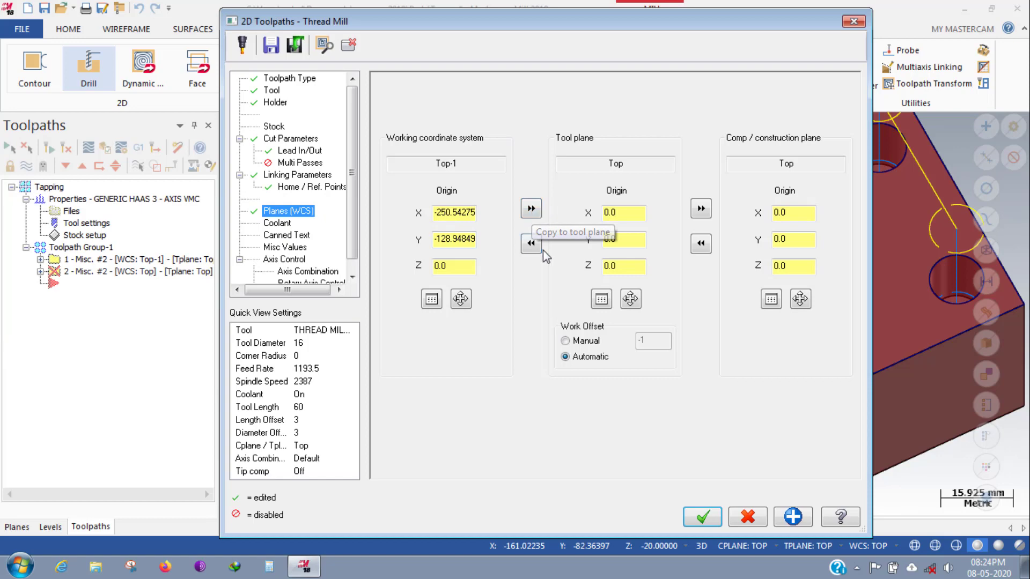
left_click(532, 209)
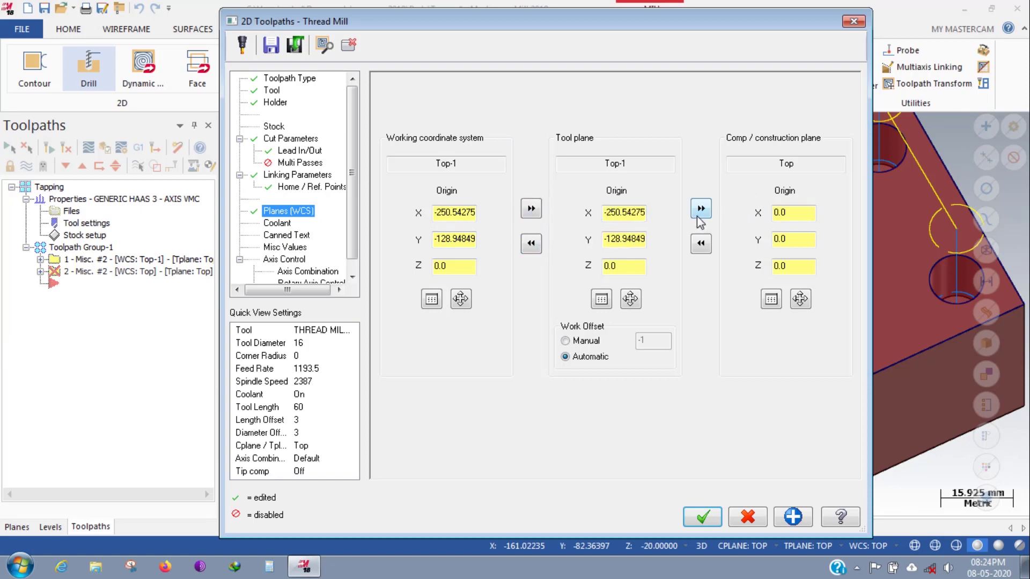
left_click(699, 214)
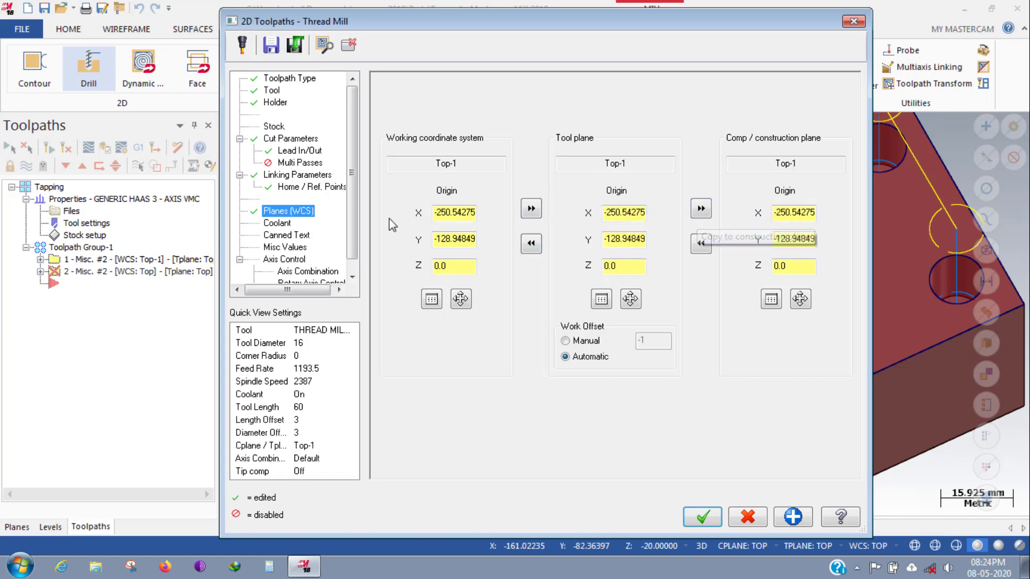
Switch flood coolant off and thru-tool coolant on, and accept the parameters to generate the thread mill toolpath.
left_click(277, 223)
left_click(630, 165)
left_click(625, 184)
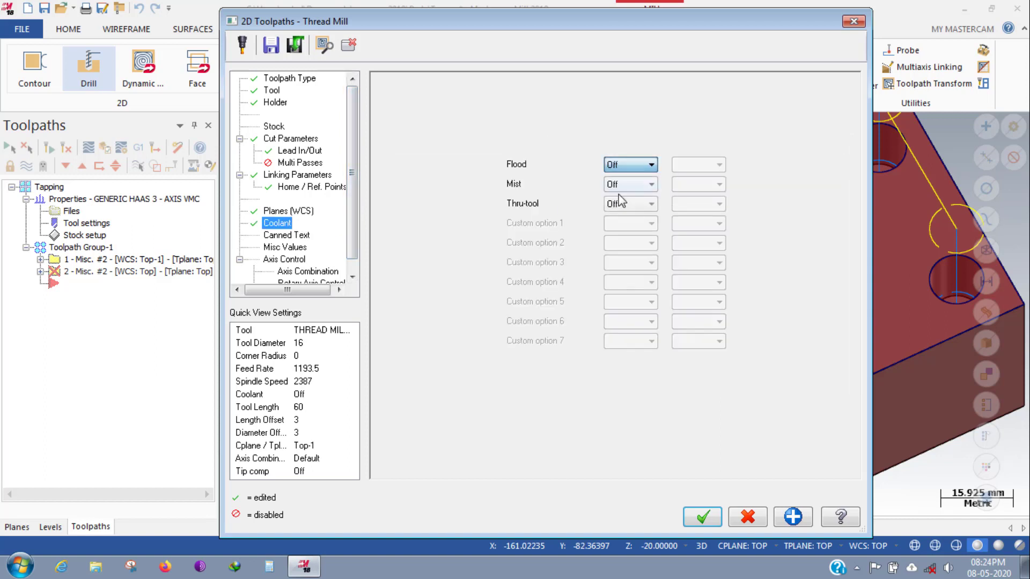
left_click(622, 204)
left_click(611, 218)
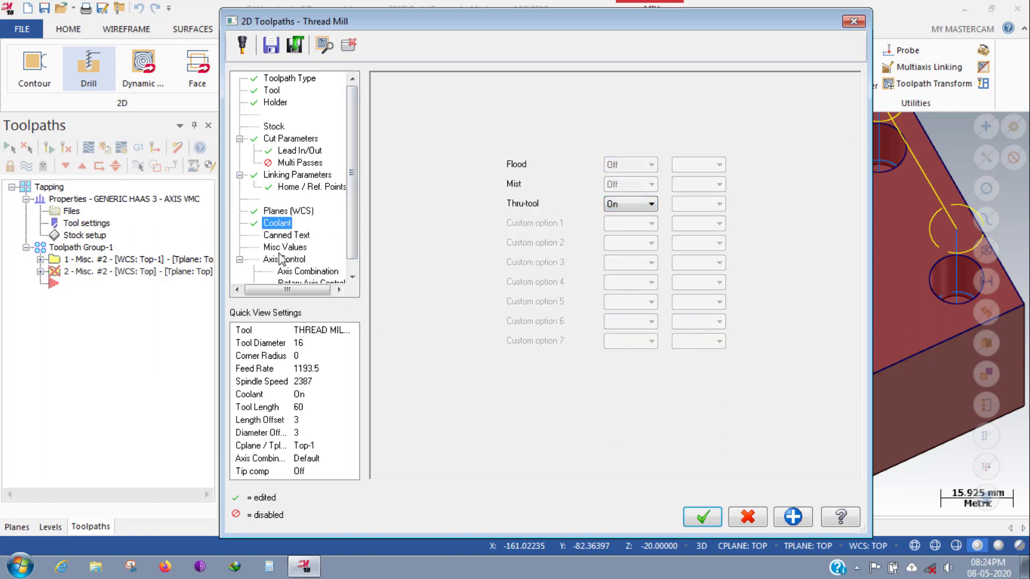
left_click(260, 238)
left_click(702, 516)
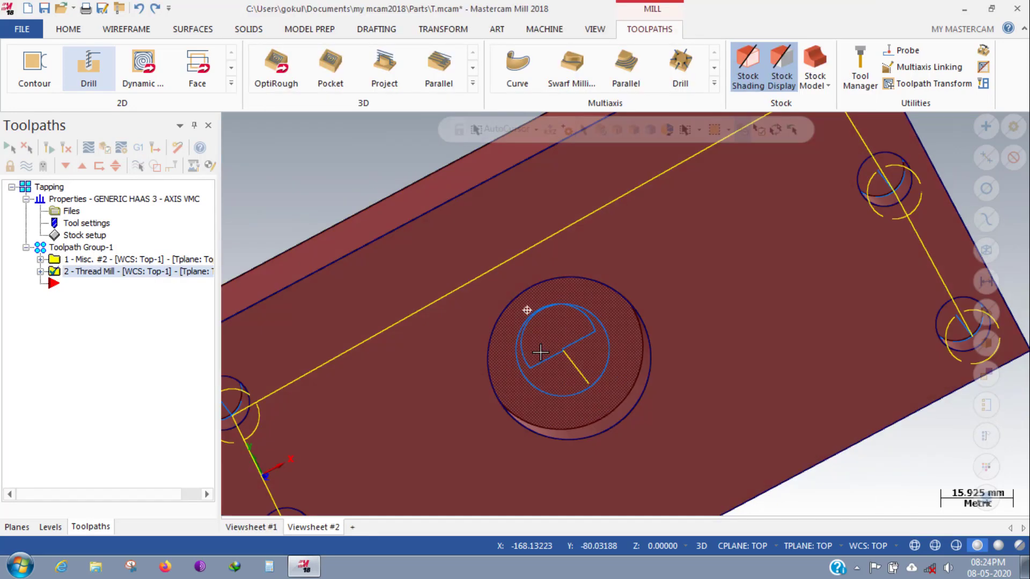
Display the block in wireframe and turn off stock shading to expose the toolpaths inside the holes.
middle_click_drag(540, 352, 539, 302)
scroll(562, 295, "up", 3)
scroll(526, 230, "down", 3)
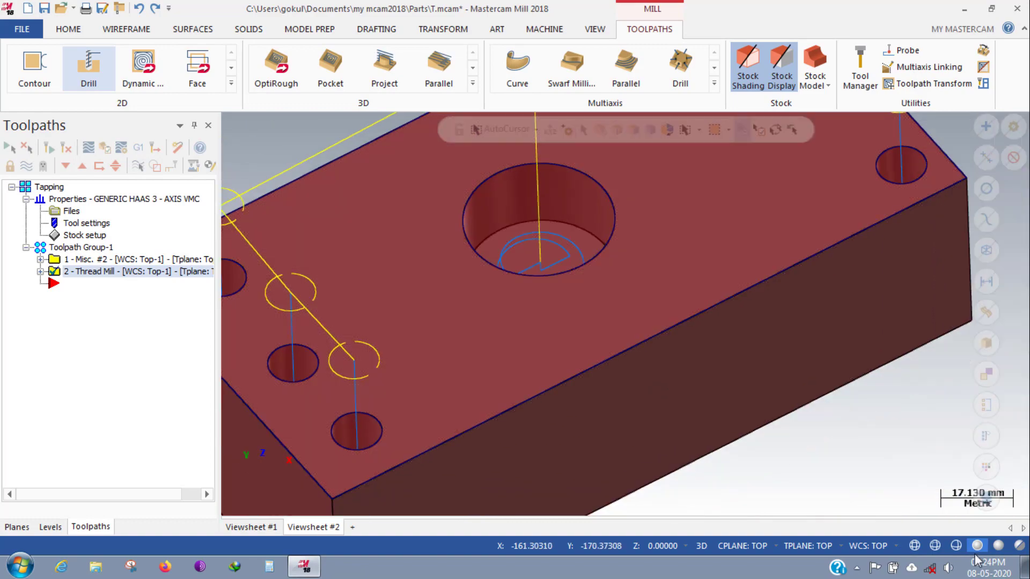
left_click(914, 546)
scroll(643, 333, "down", 3)
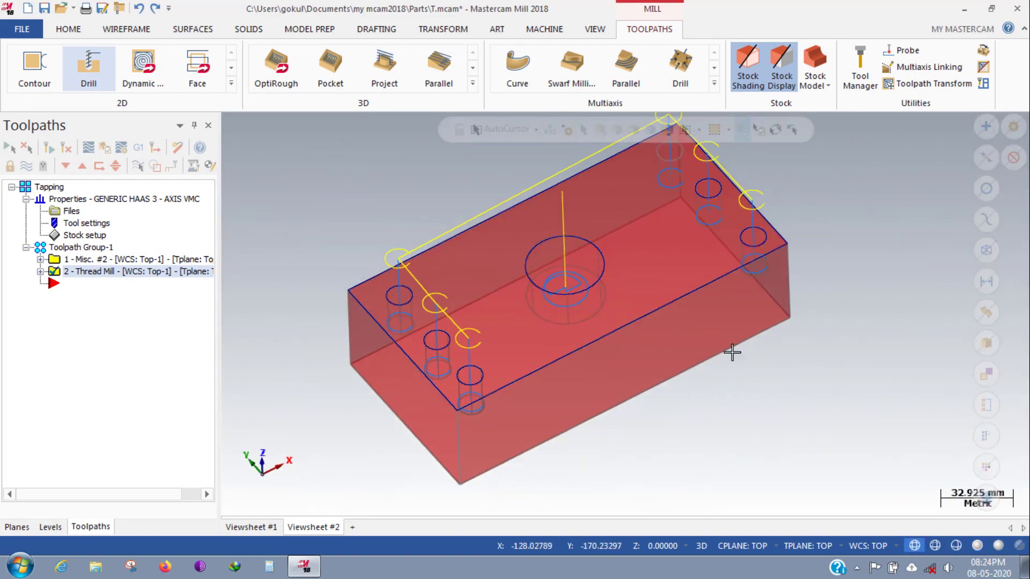
left_click(747, 79)
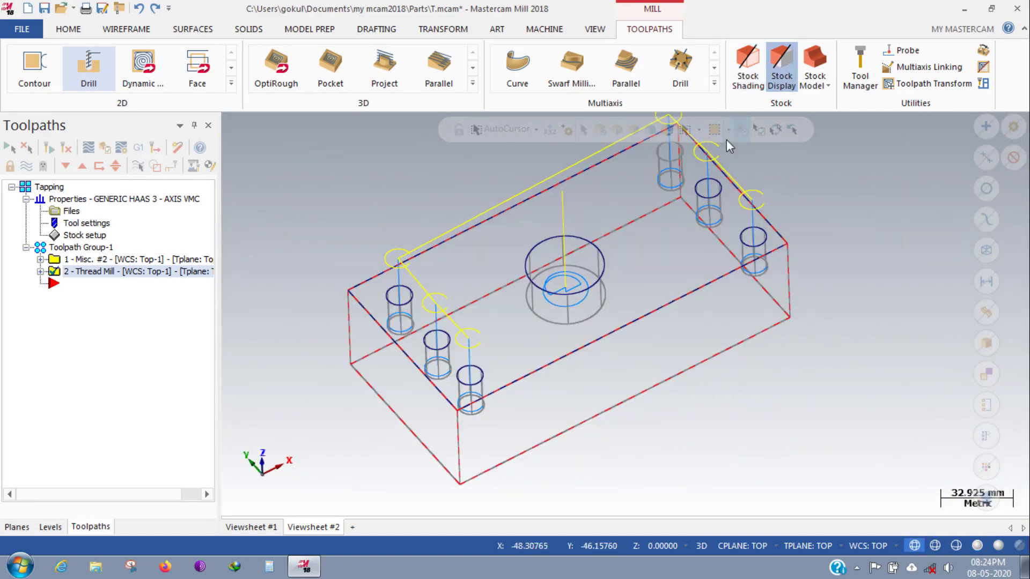
Examine from the front view how deep the thread mill and tapping toolpaths run inside the holes.
middle_click_drag(644, 310, 573, 297)
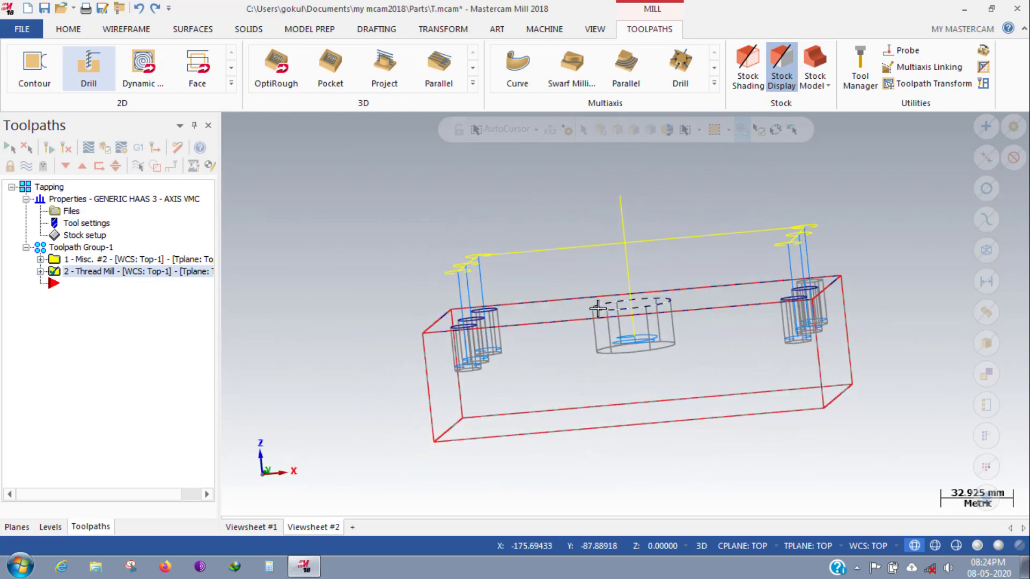
key("alt+1")
key("alt+2")
scroll(474, 279, "down", 2)
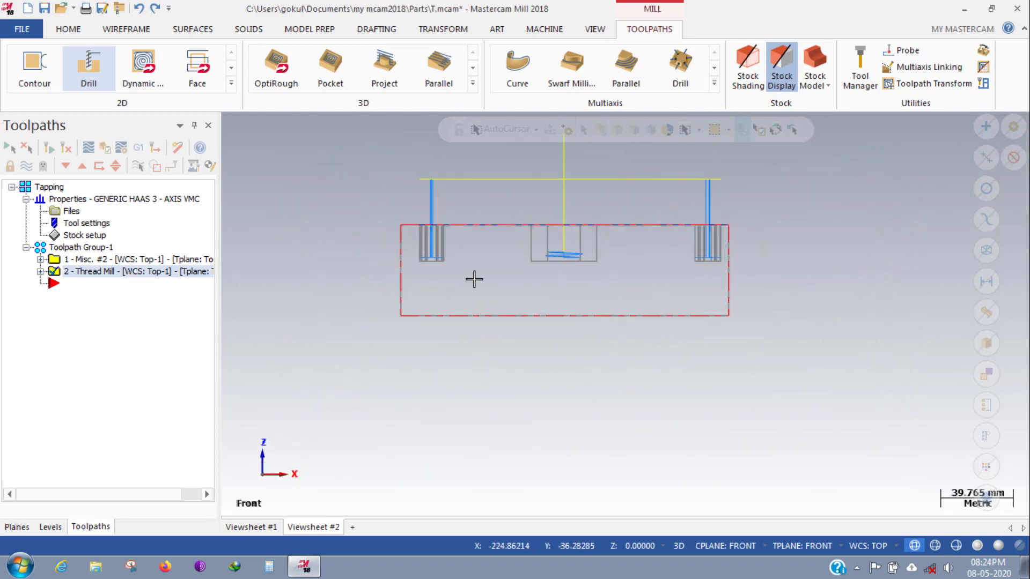
scroll(662, 202, "up", 3)
scroll(772, 239, "down", 1)
scroll(773, 239, "up", 1)
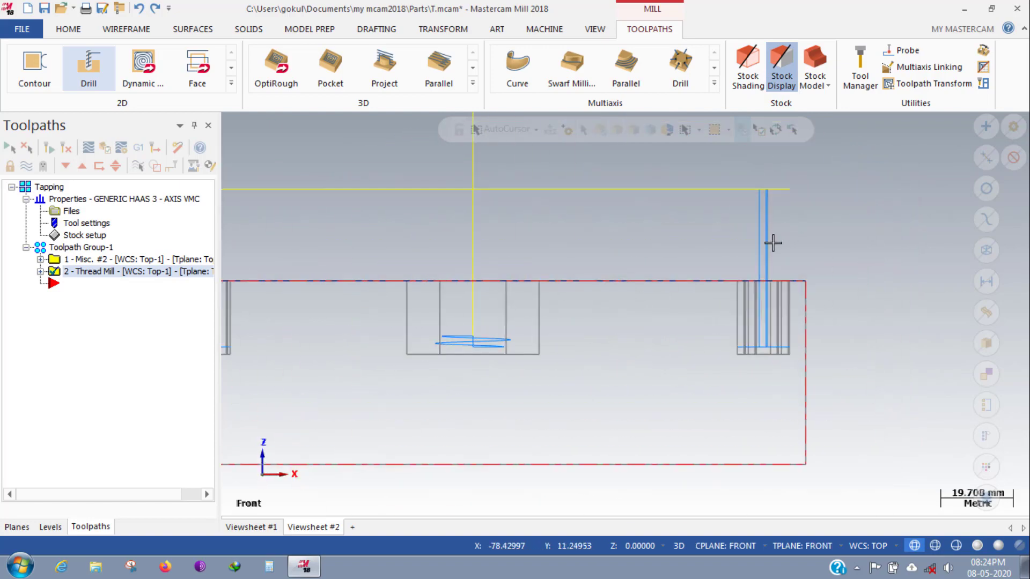
scroll(773, 240, "up", 1)
scroll(876, 245, "down", 3)
scroll(404, 338, "up", 2)
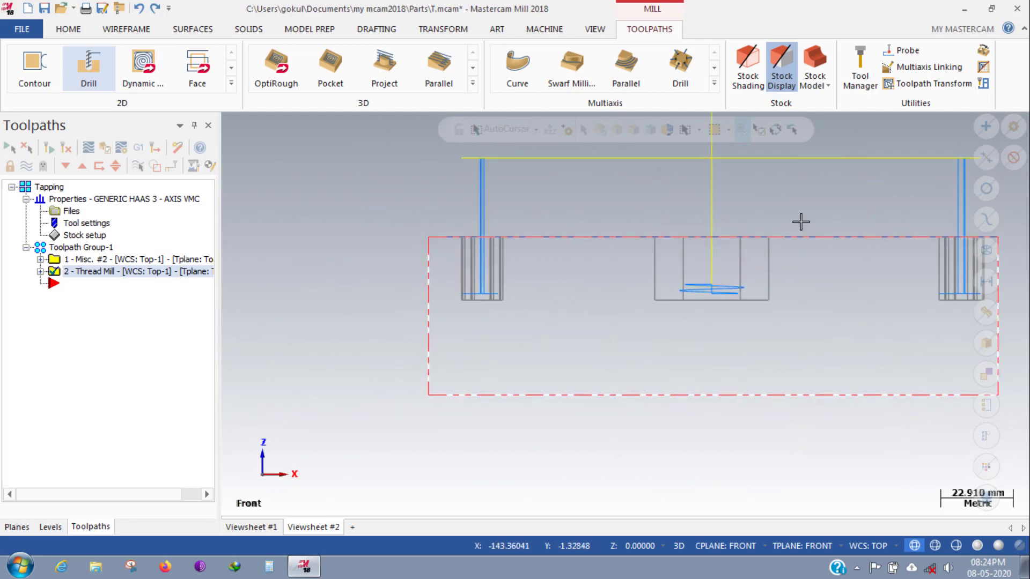
scroll(858, 223, "up", 1)
scroll(859, 222, "up", 1)
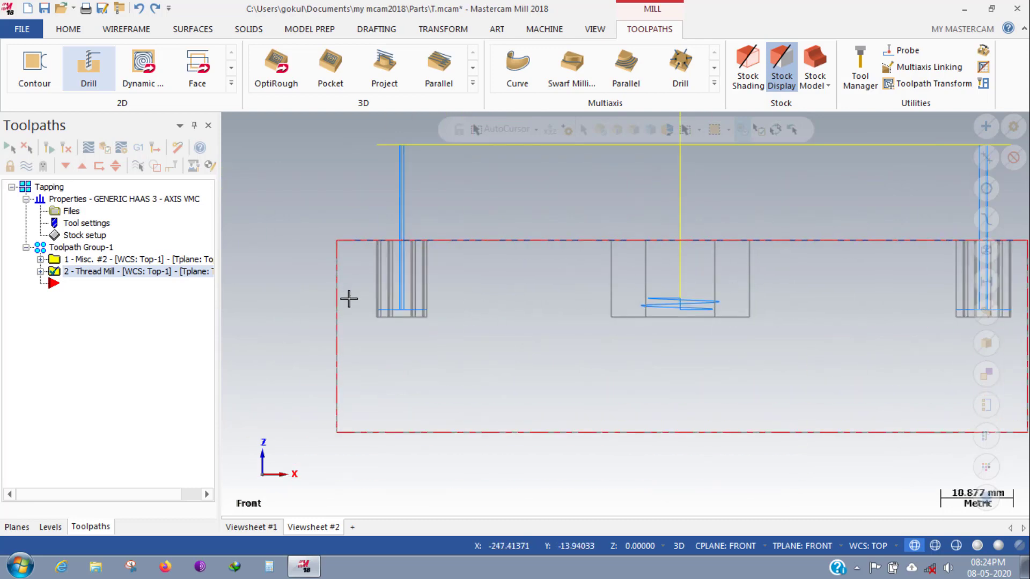
scroll(351, 310, "down", 2)
scroll(954, 252, "up", 1)
scroll(901, 305, "down", 1)
scroll(910, 301, "up", 1)
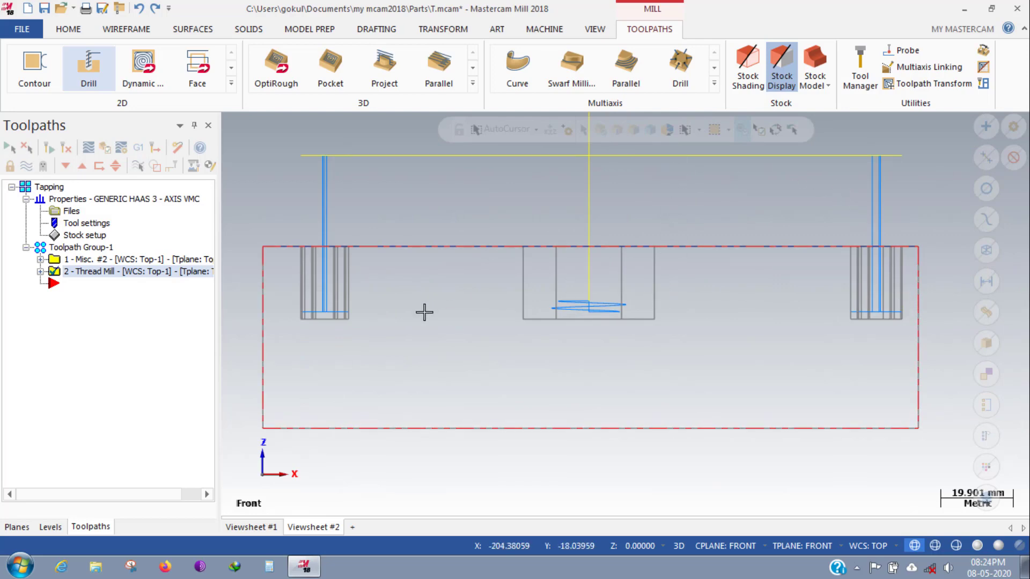
mouse_move(365, 243)
middle_mouse_down()
mouse_move(379, 260)
mouse_move(363, 260)
middle_mouse_up()
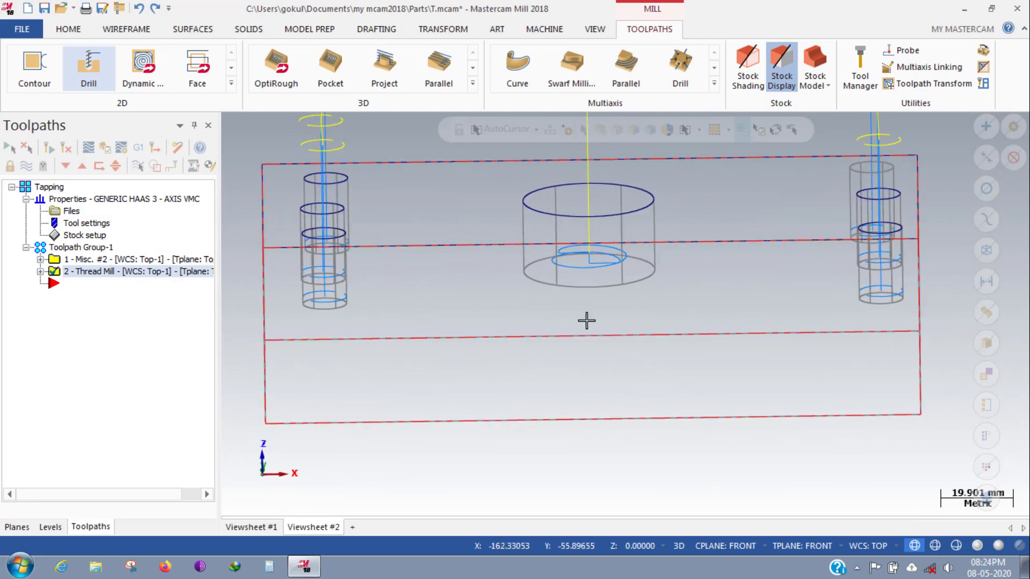
scroll(584, 364, "down", 6)
scroll(585, 363, "up", 2)
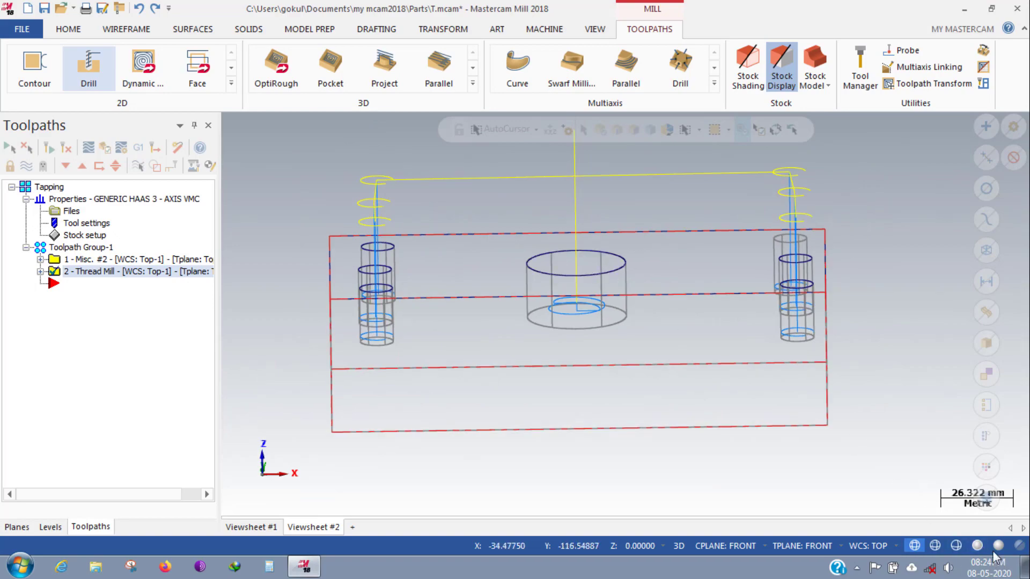
Return the block to shaded display with edges and show it in the isometric view.
left_click(977, 546)
middle_click_drag(436, 244, 451, 265)
key("alt+7")
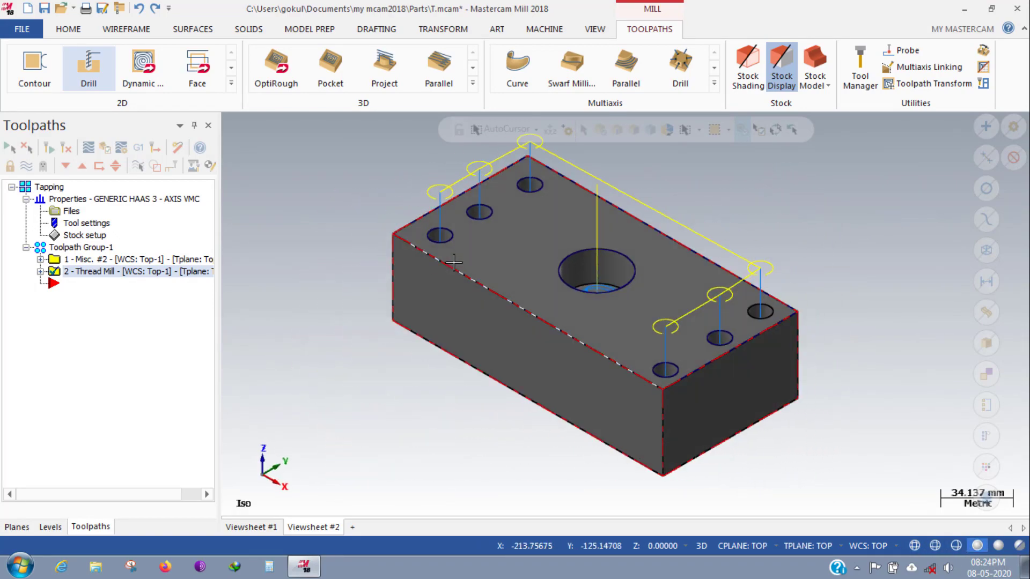
Set the thread start angle to 0 in the cut parameters of the Thread Mill operation.
left_click(40, 271)
left_click(89, 295)
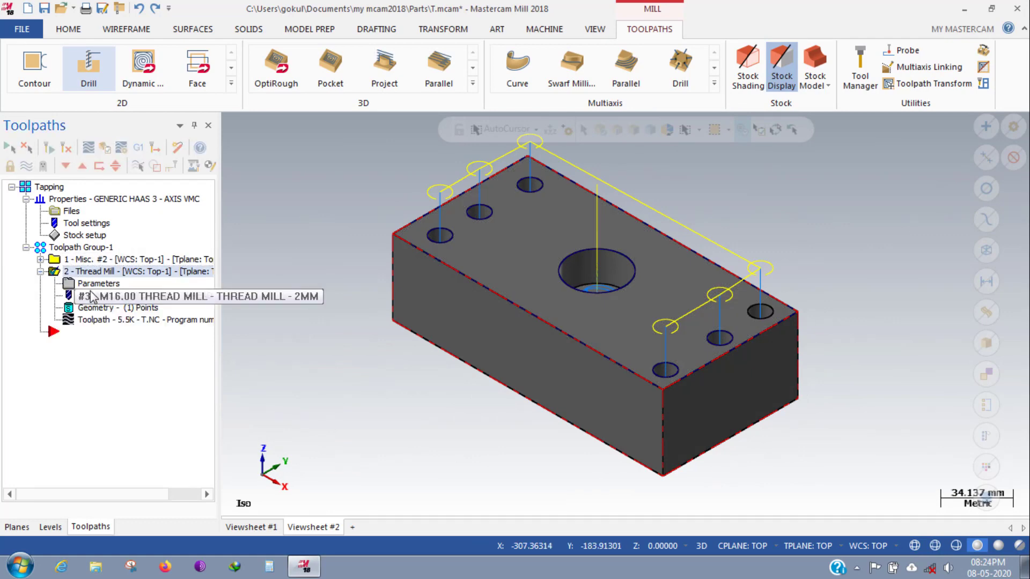
key("Escape")
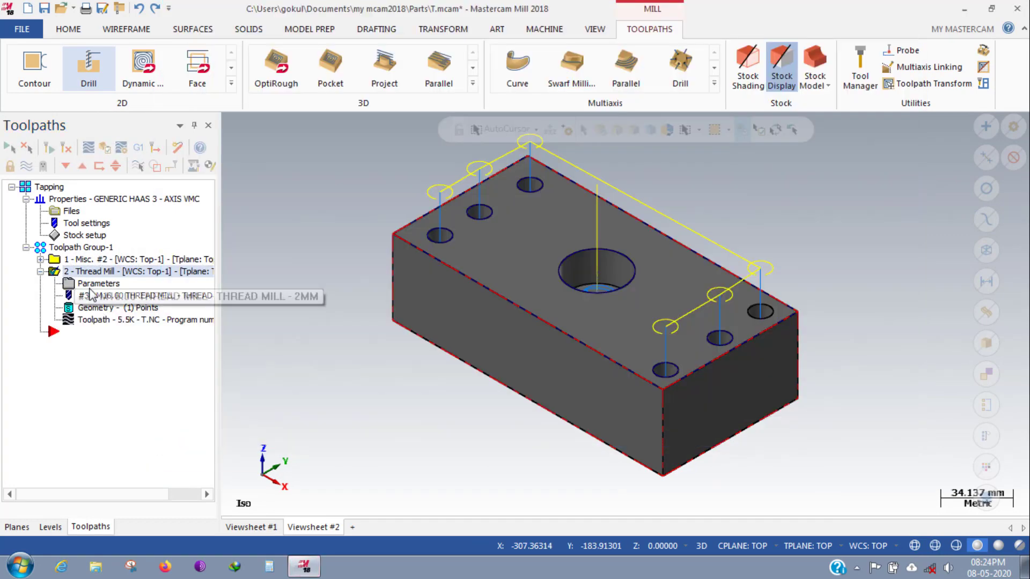
left_click(89, 284)
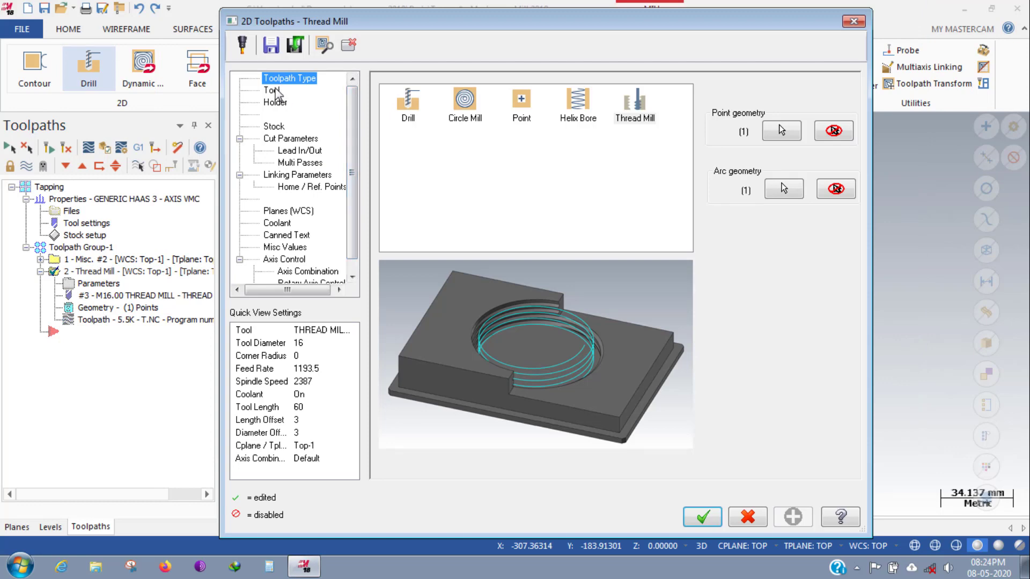
left_click(274, 141)
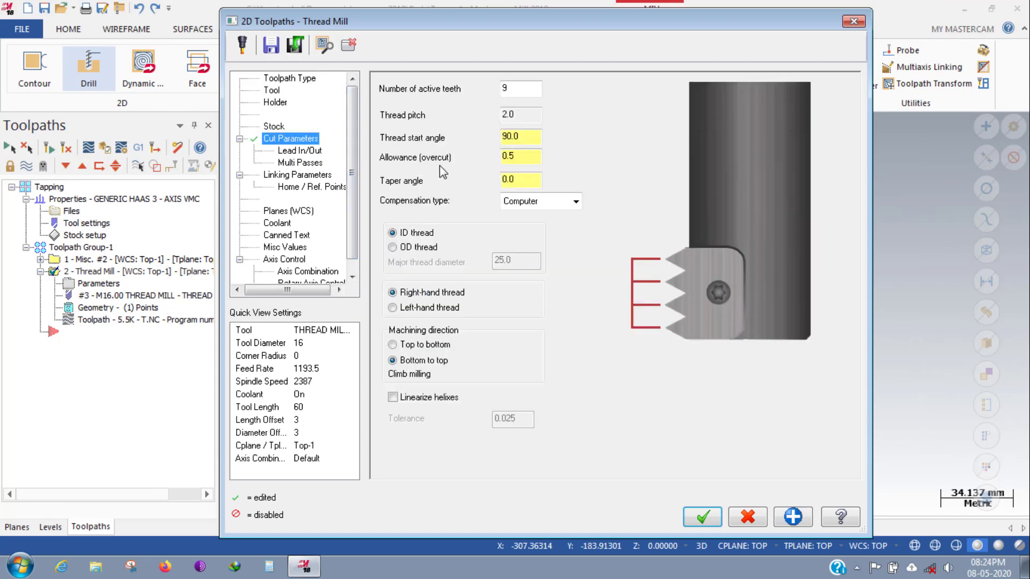
left_click(519, 155)
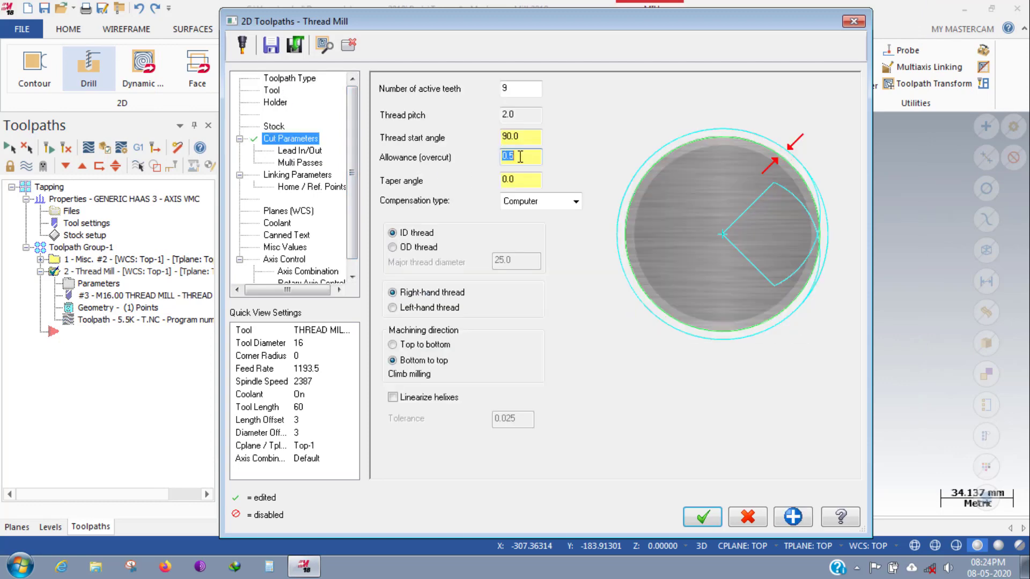
left_click(523, 158)
left_click(526, 137)
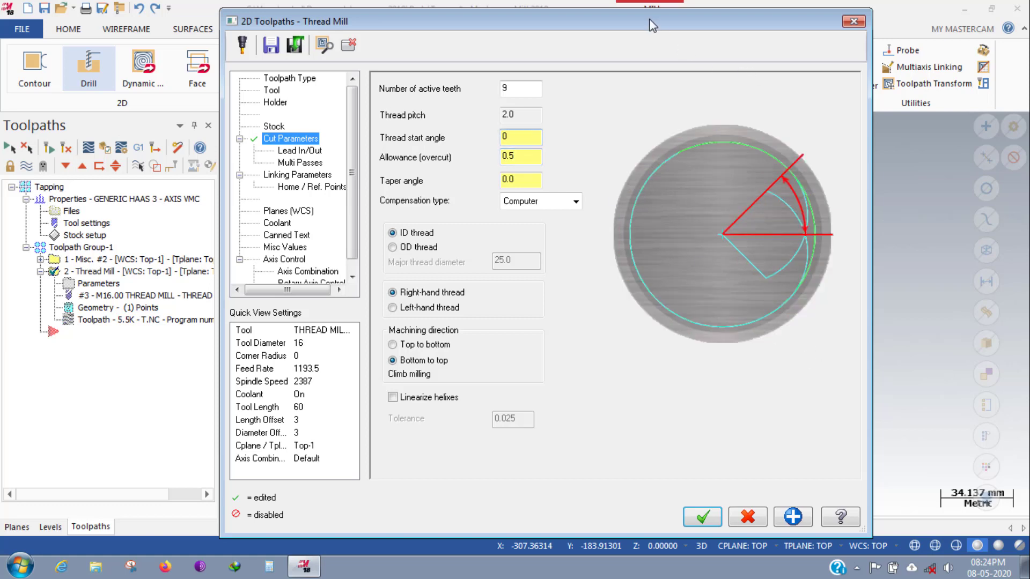
left_click_drag(651, 20, 232, 36)
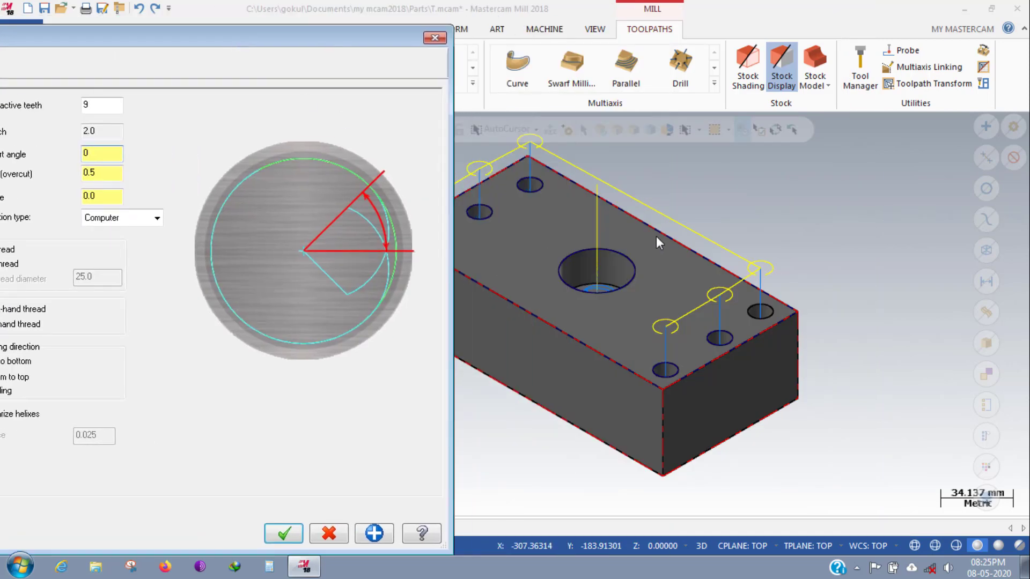
left_click(284, 533)
Examine the thread mill toolpath in the central hole from above and from an isometric view.
key("alt+1")
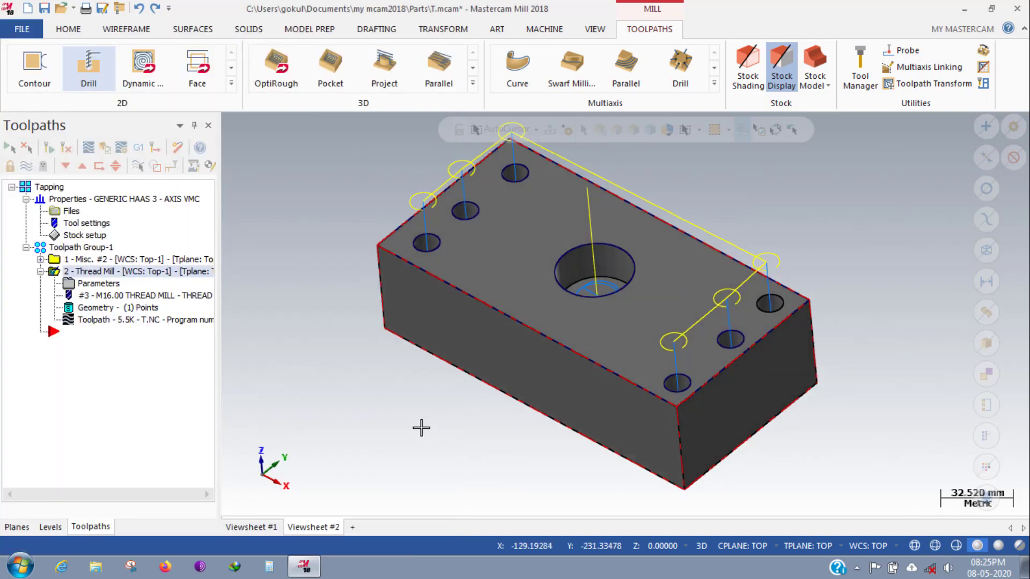
middle_click_drag(571, 272, 588, 290)
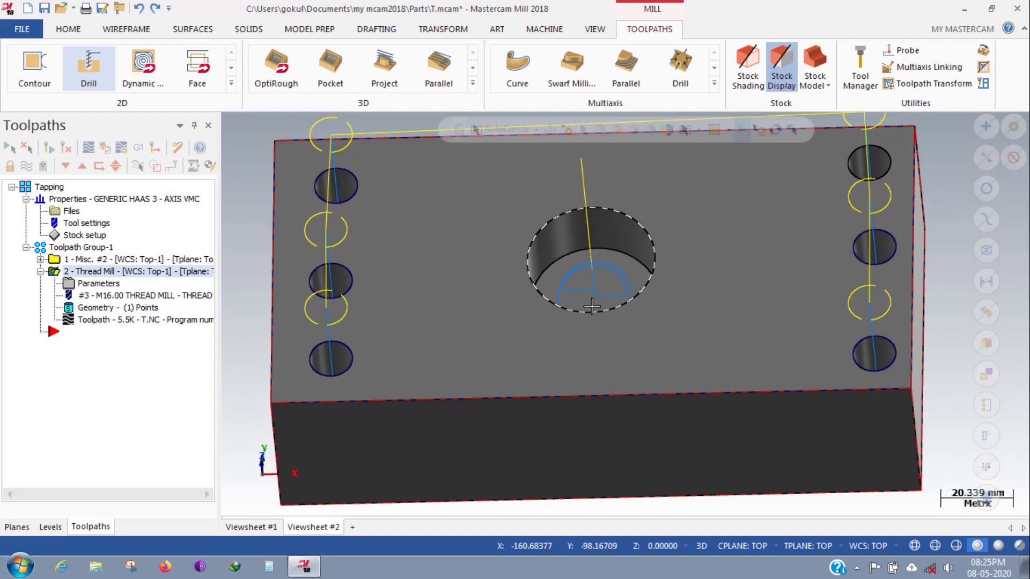
mouse_move(581, 302)
middle_mouse_down()
mouse_move(563, 278)
mouse_move(542, 340)
mouse_move(564, 287)
middle_mouse_up()
key("alt+7")
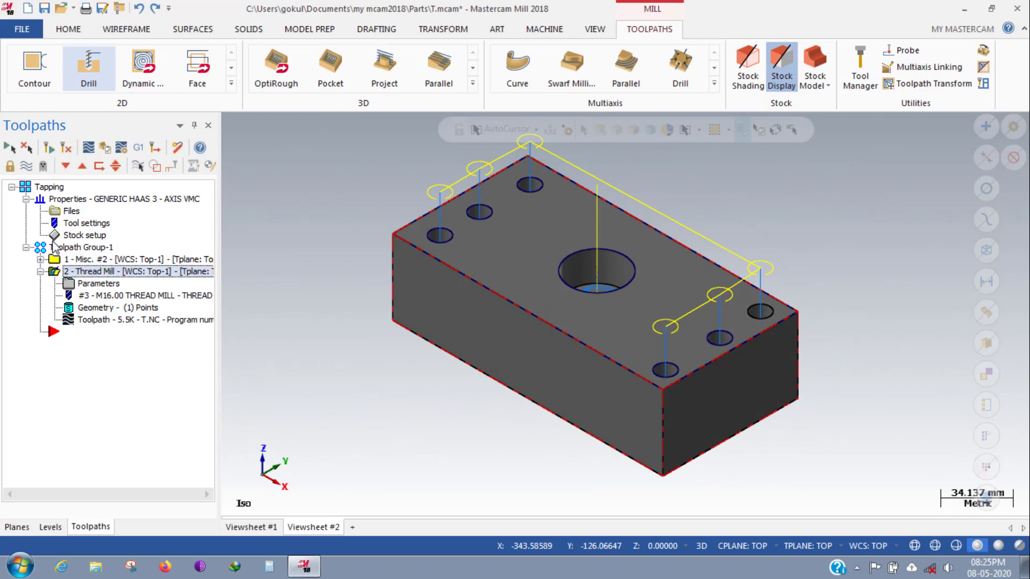
right_click(65, 272)
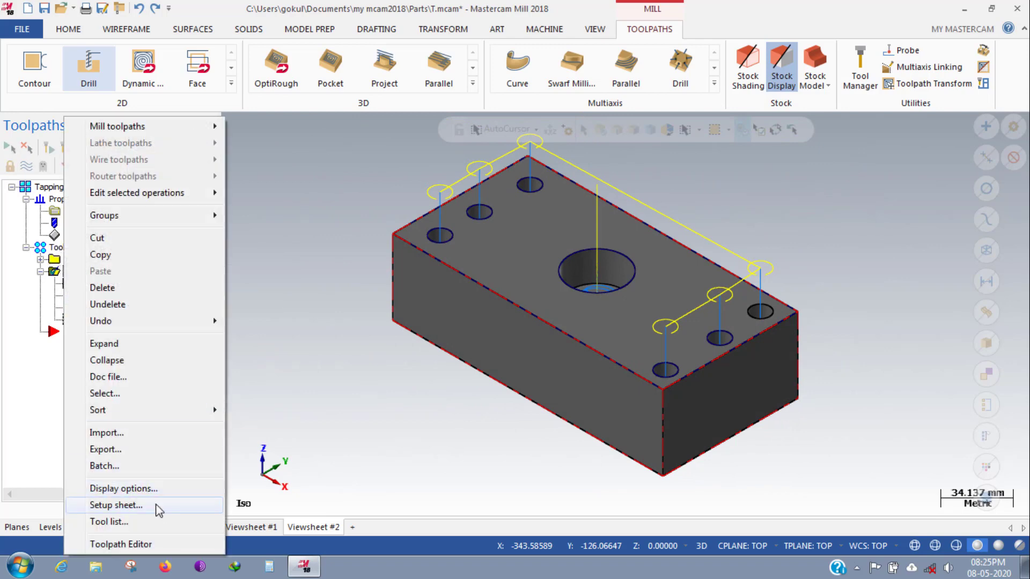
left_click(30, 400)
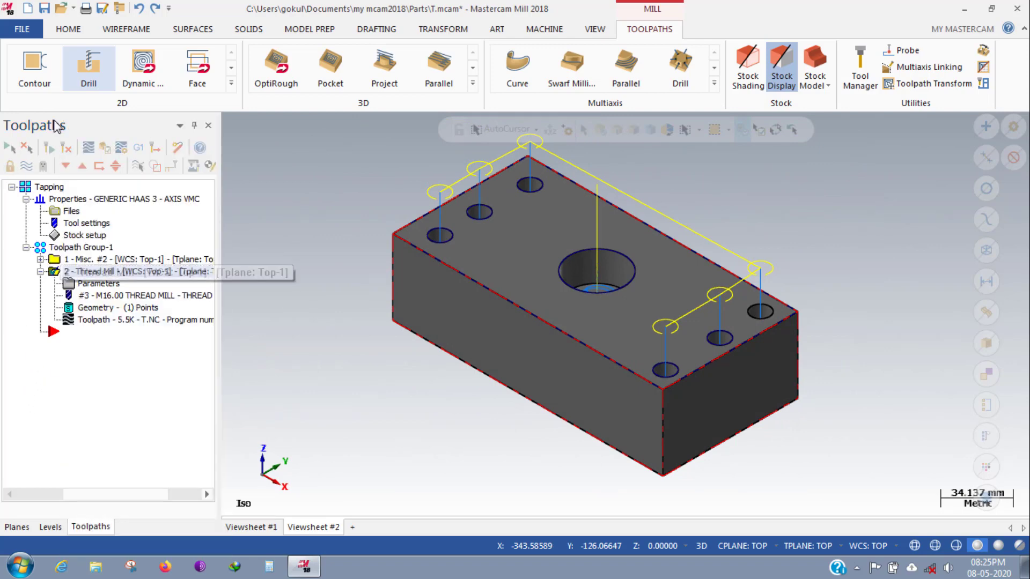
Backplot the Thread Mill operation and review its cycle time information.
left_click(89, 149)
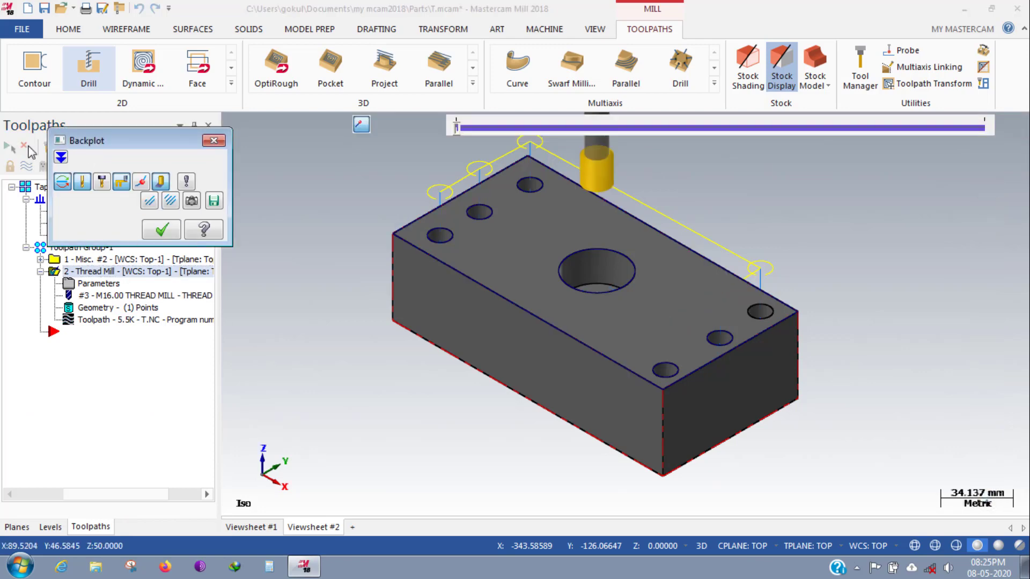
left_click(60, 158)
left_click(100, 355)
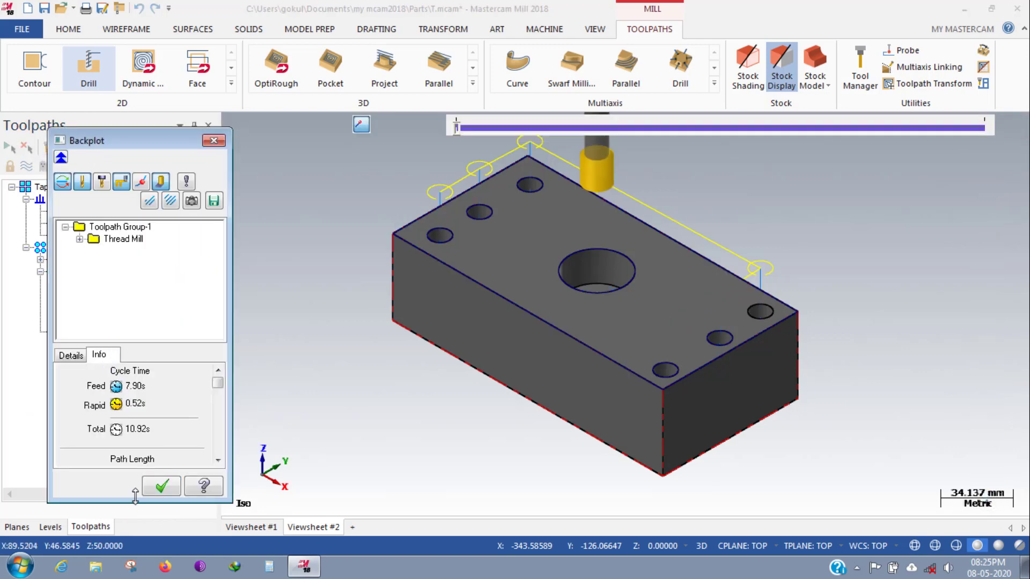
left_click(167, 487)
Verify the Thread Mill operation in the simulator, with the whole part fitted in the view, and run the simulation.
scroll(230, 332, "down", 4)
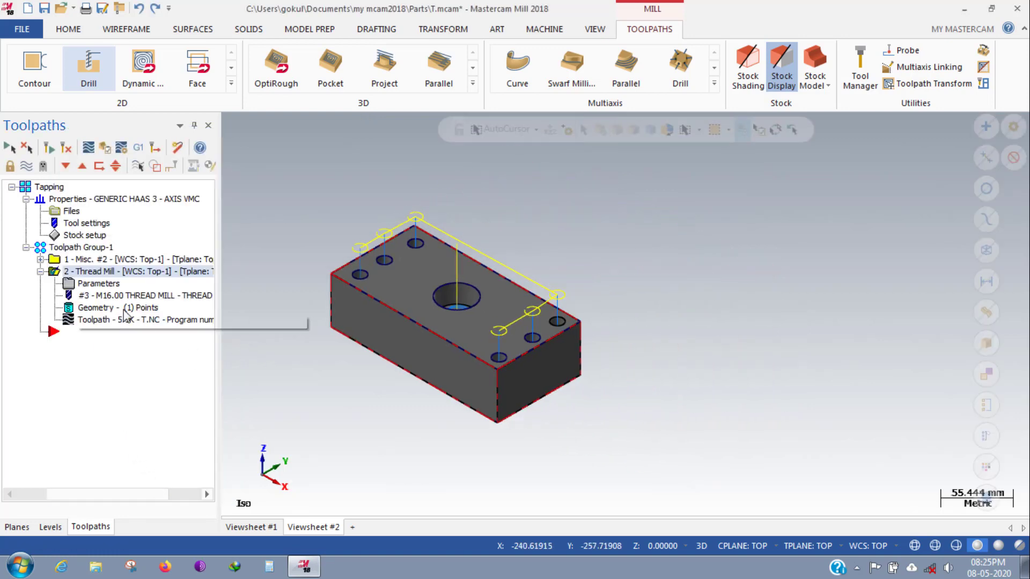
scroll(420, 281, "up", 3)
scroll(628, 323, "up", 2)
scroll(617, 322, "down", 1)
scroll(617, 322, "down", 2)
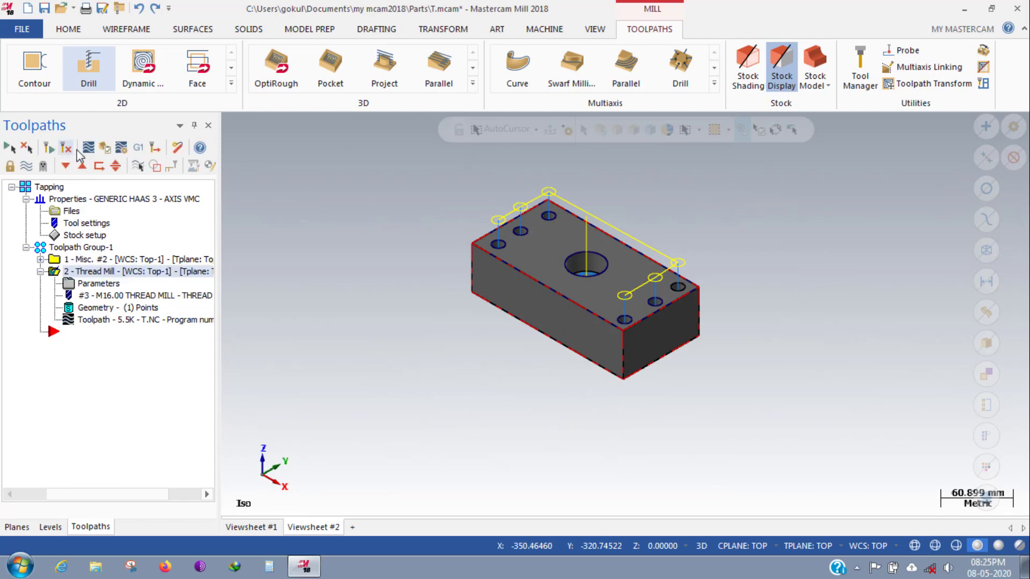
left_click(106, 148)
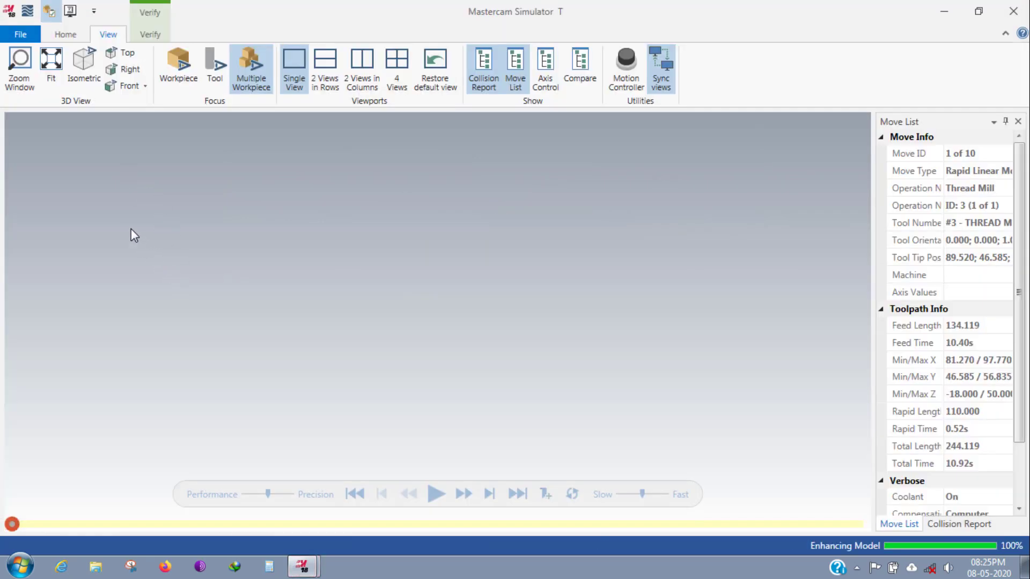
left_click(51, 70)
left_click(66, 33)
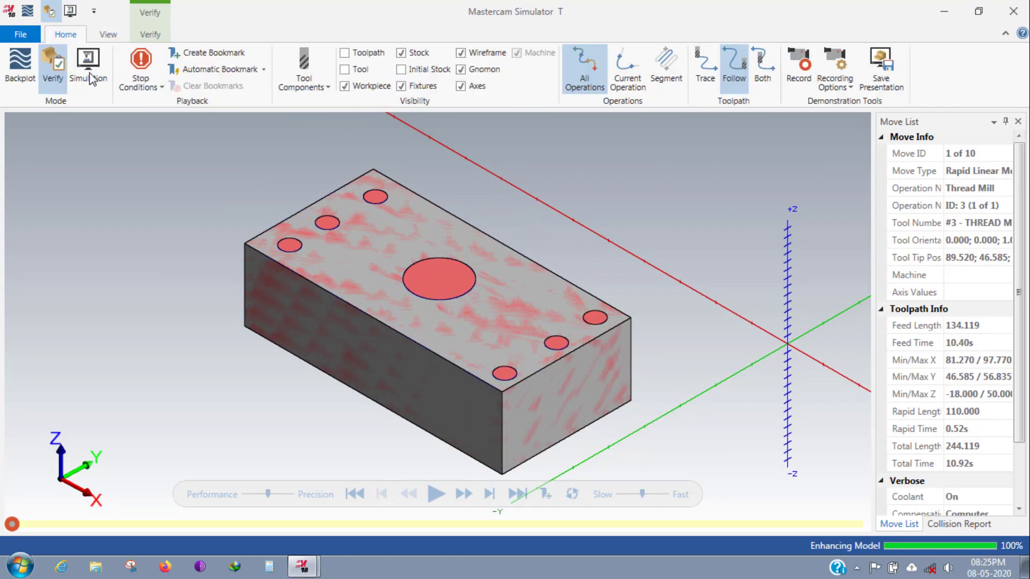
left_click(435, 494)
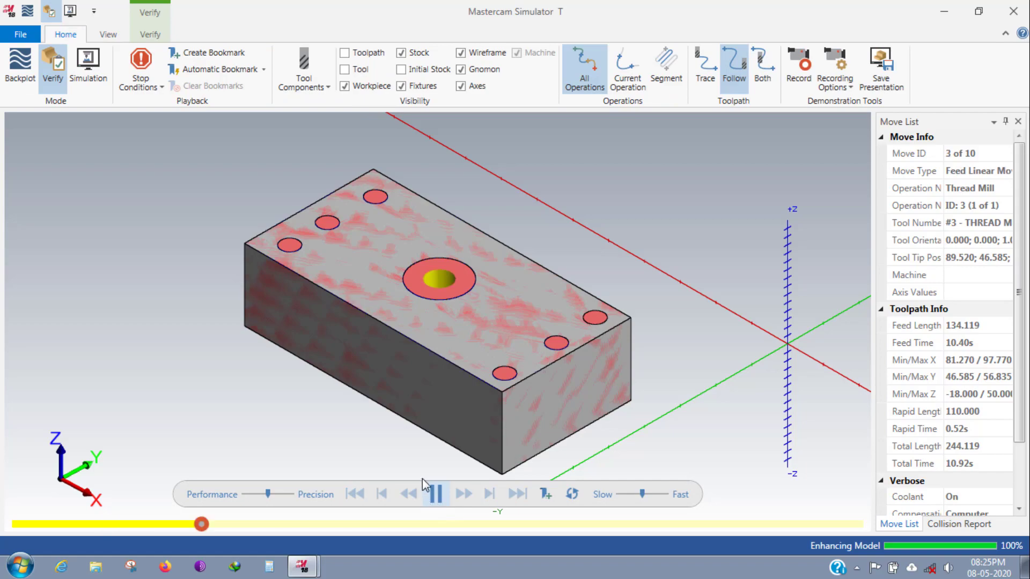
Examine the simulated thread in the central hole from several angles.
middle_click_drag(349, 375, 351, 378)
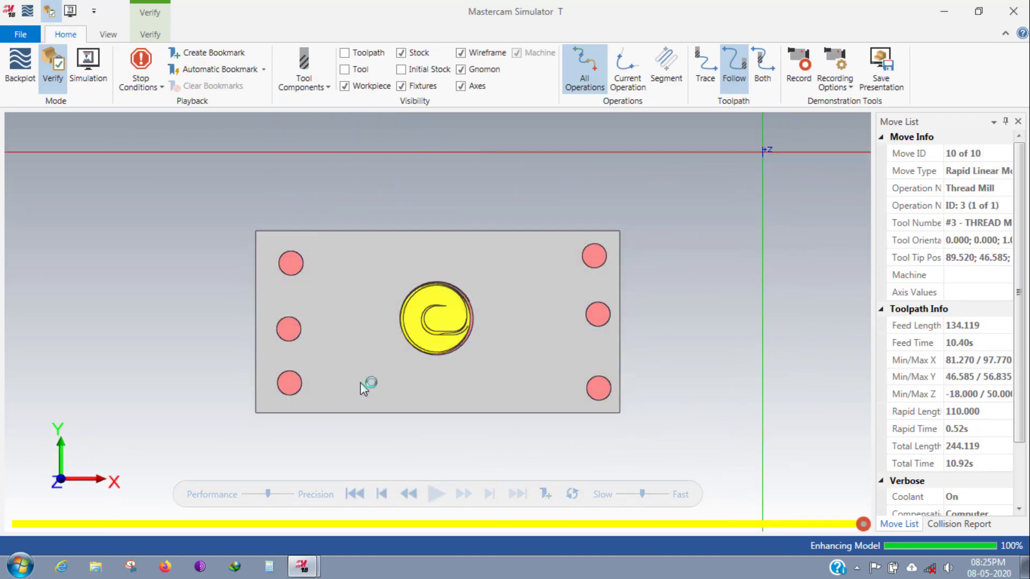
key("alt+7")
middle_click_drag(378, 338, 378, 379)
middle_click_drag(390, 410, 368, 326)
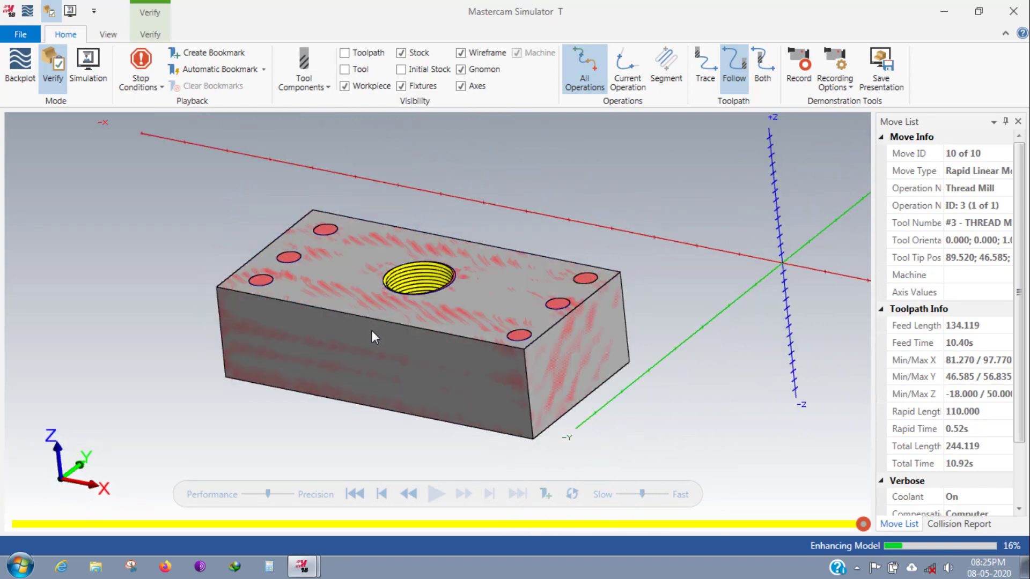
key("alt+1")
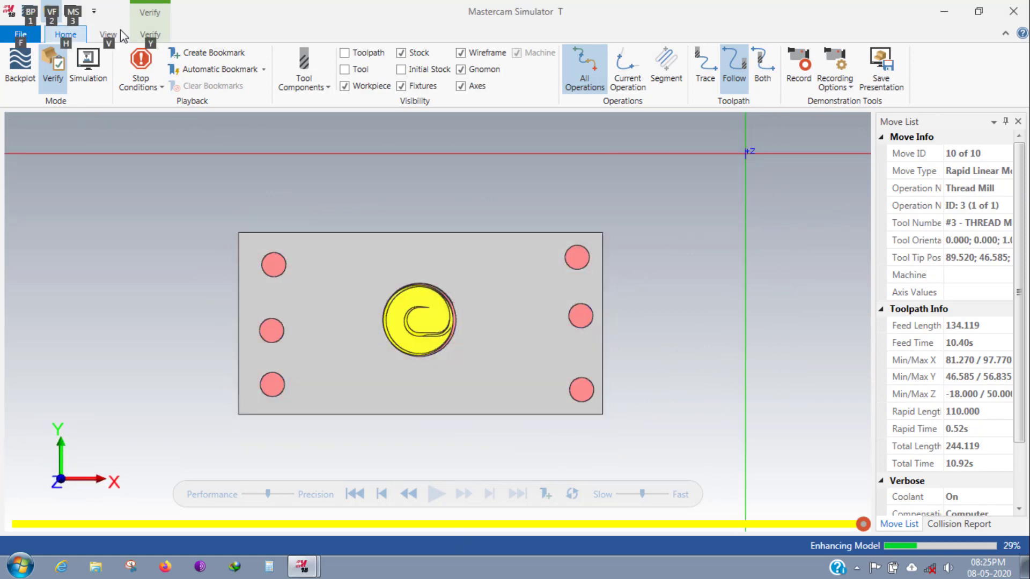
Replay the simulation from the start, inspect the threaded hole up close and leave the simulator.
left_click(355, 495)
left_click(434, 493)
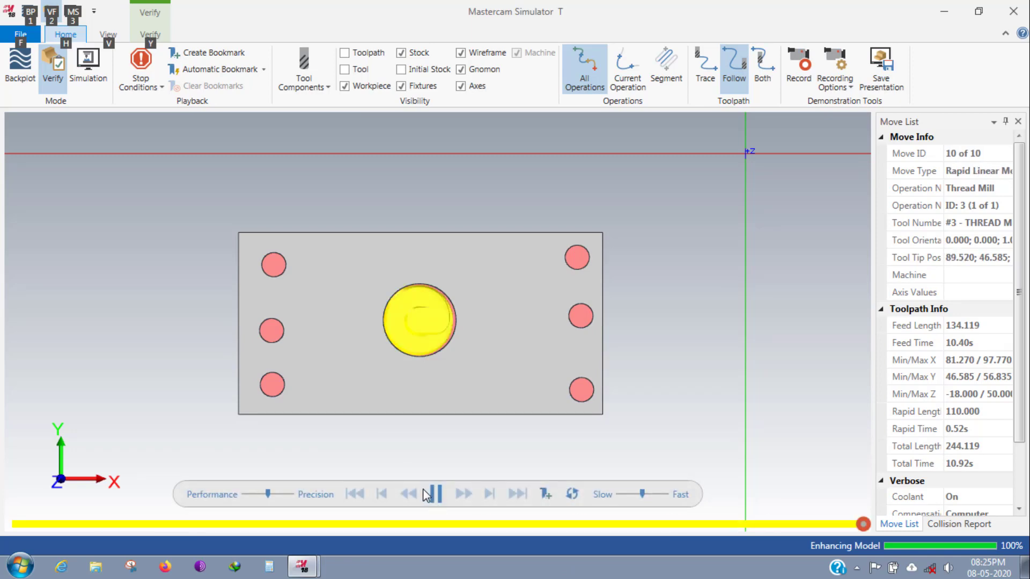
mouse_move(391, 413)
middle_mouse_down()
mouse_move(388, 349)
mouse_move(411, 389)
mouse_move(410, 416)
middle_mouse_up()
scroll(411, 375, "up", 3)
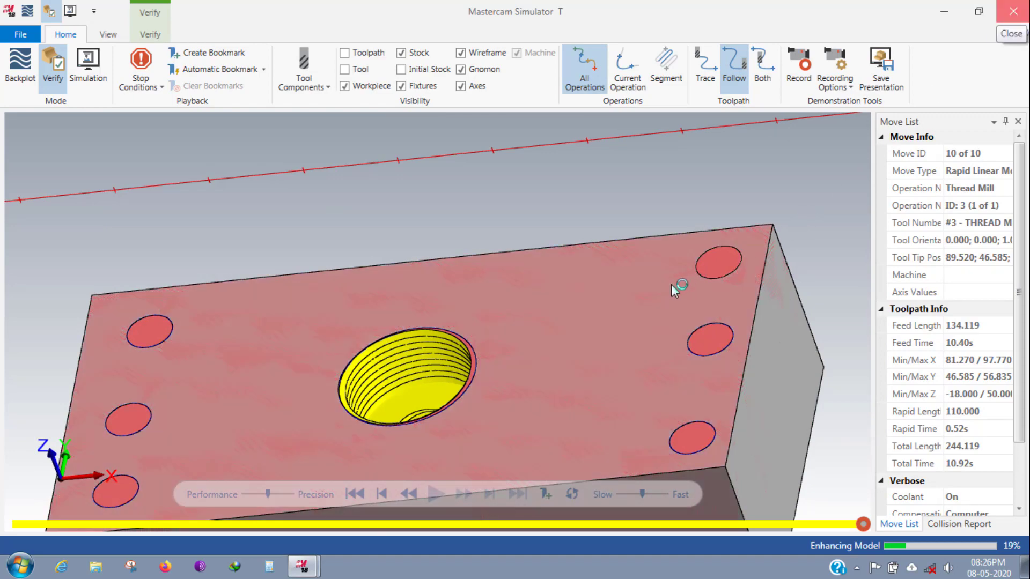
left_click(1012, 11)
Post only the selected Thread Mill operation, saving the NC file as Threadmill_iD.NC.
scroll(421, 330, "up", 1)
middle_click_drag(421, 331, 449, 317)
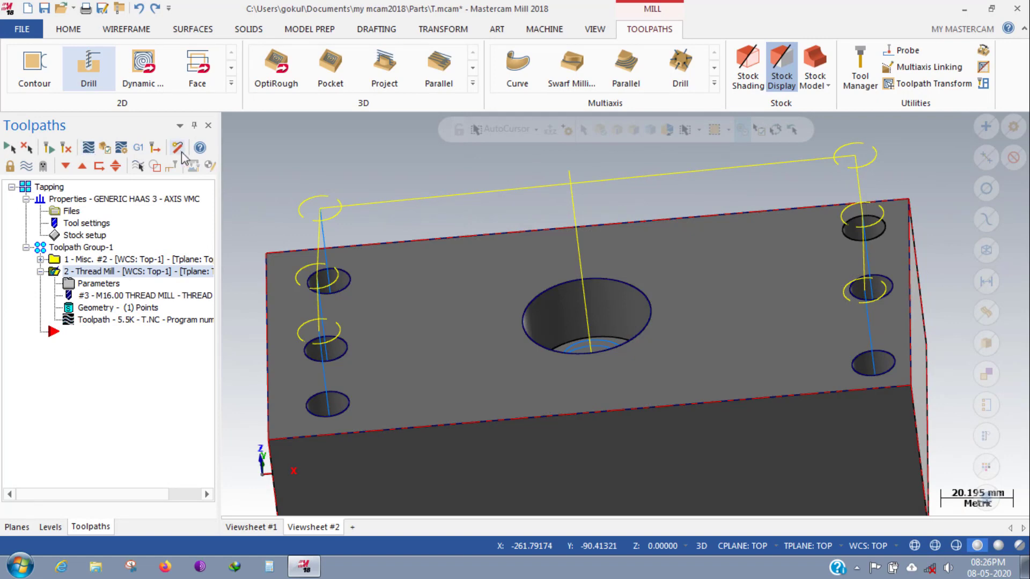
left_click(138, 147)
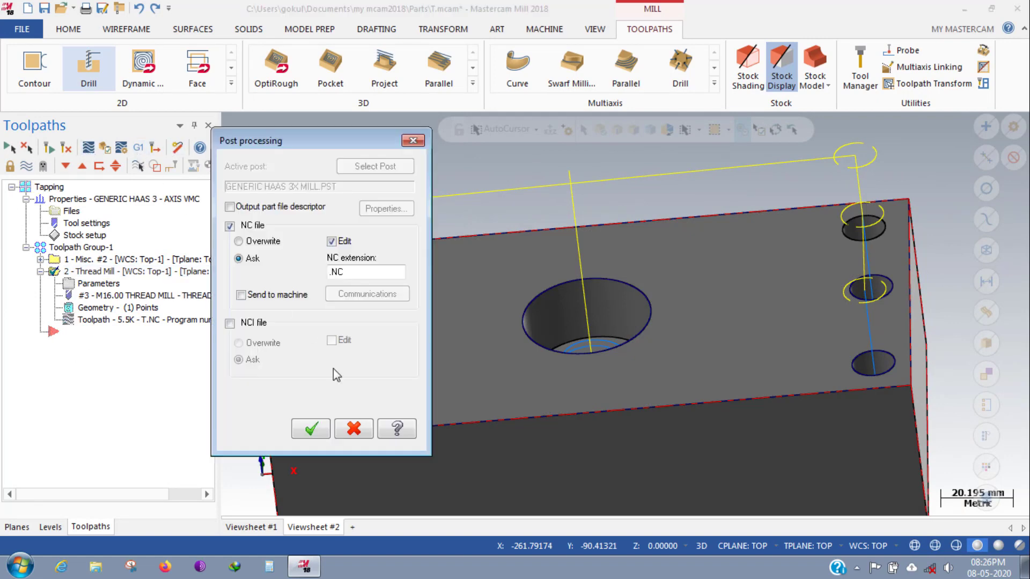
left_click(302, 423)
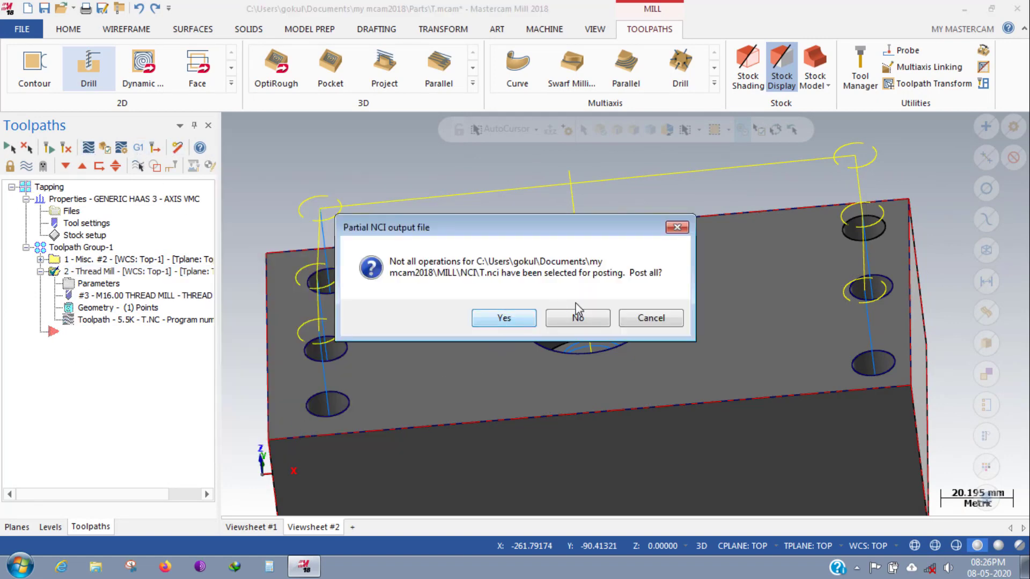
left_click(571, 323)
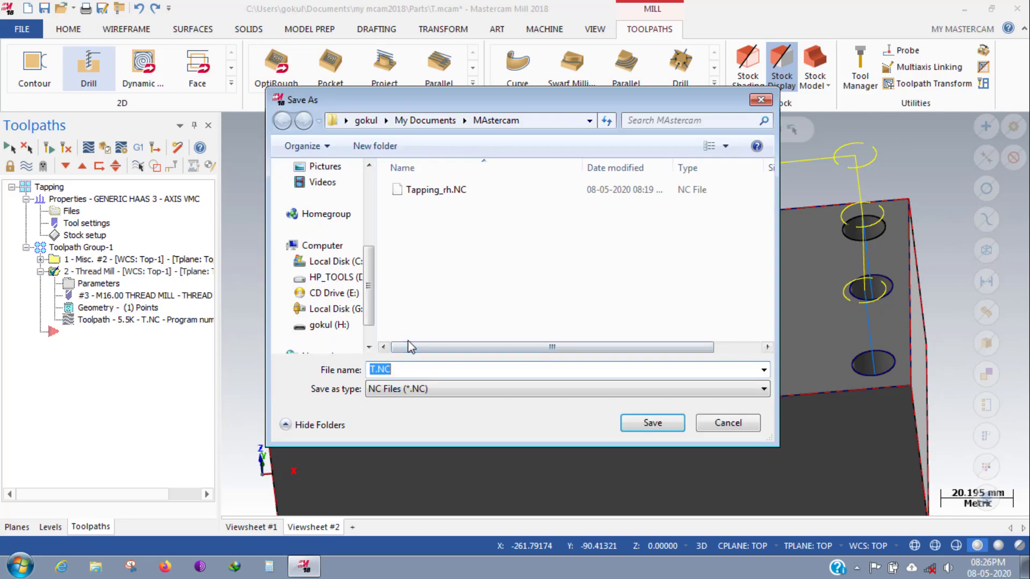
type("Ther")
key("Return")
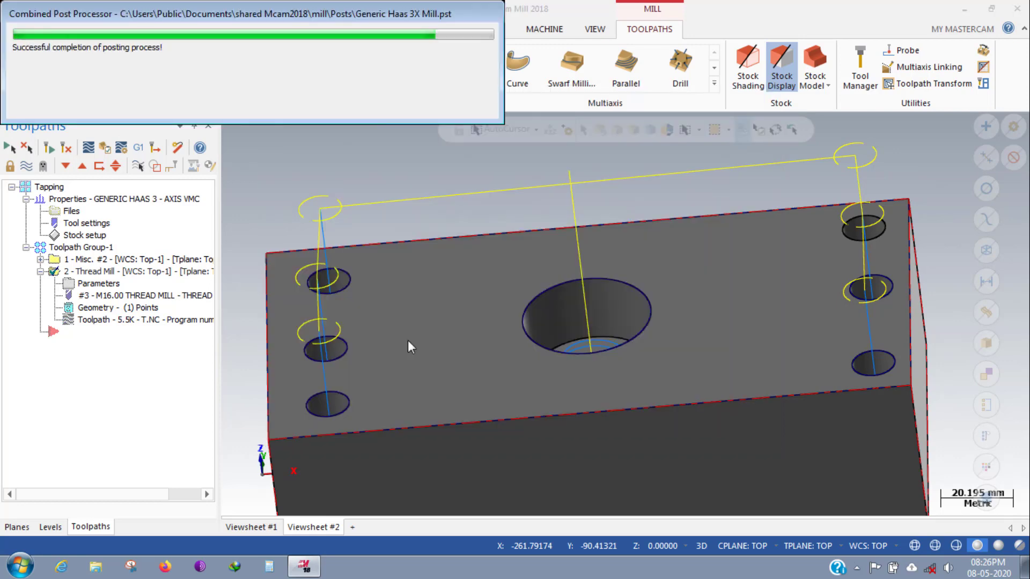
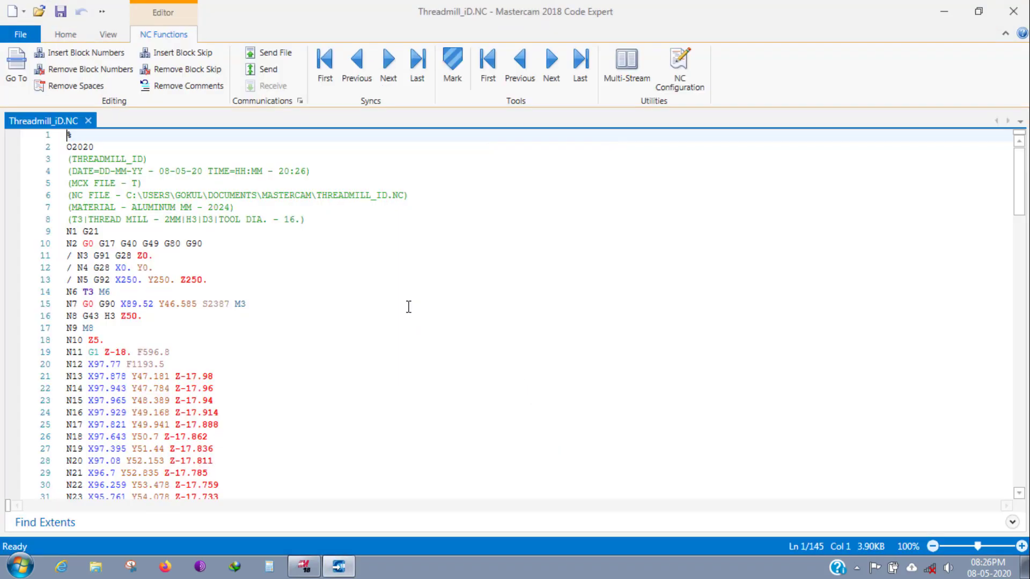
Review the posted thread milling program from its header blocks through the helical moves to the program end.
scroll(214, 322, "down", 20)
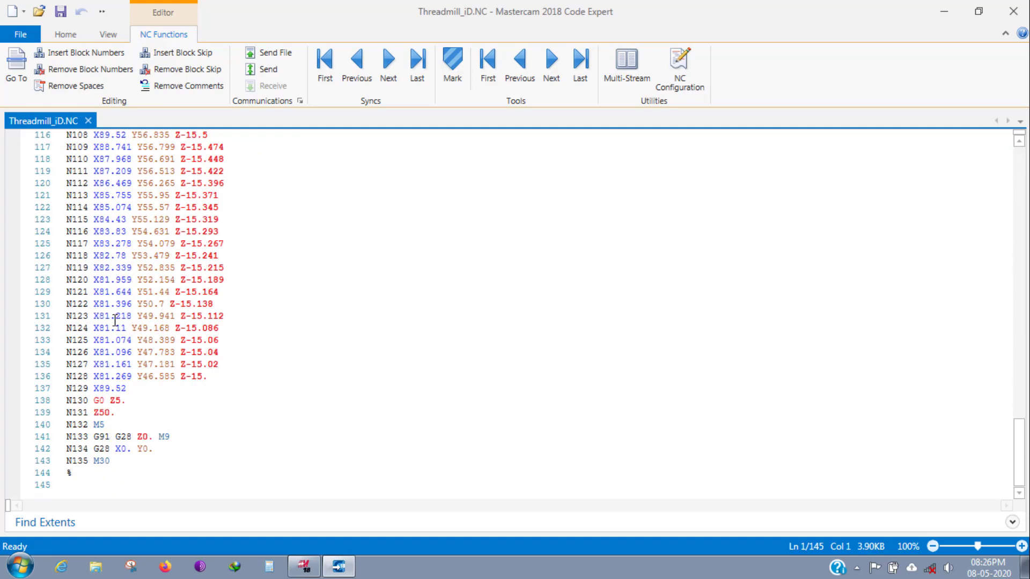
scroll(131, 292, "up", 20)
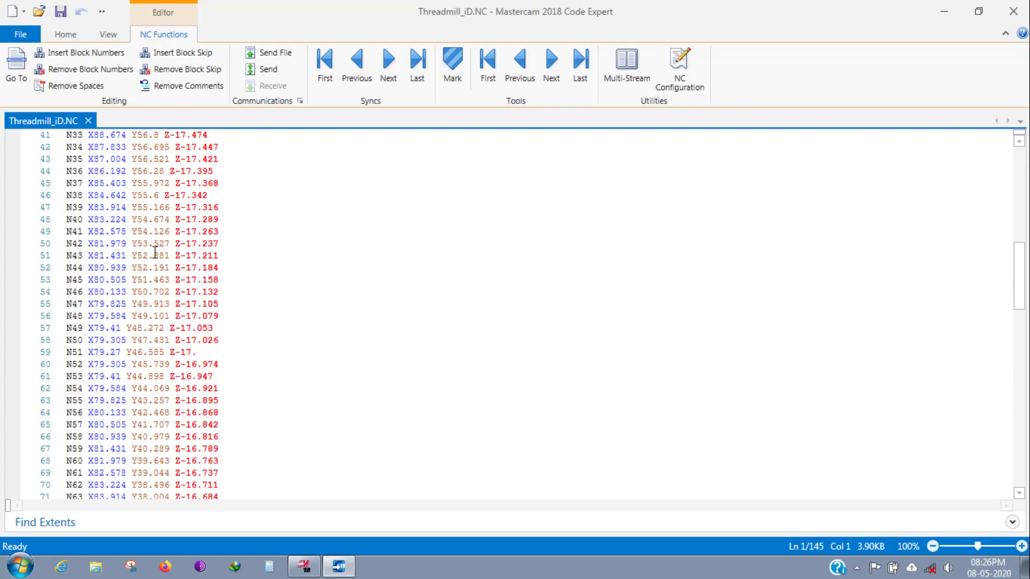
scroll(162, 346, "down", 6)
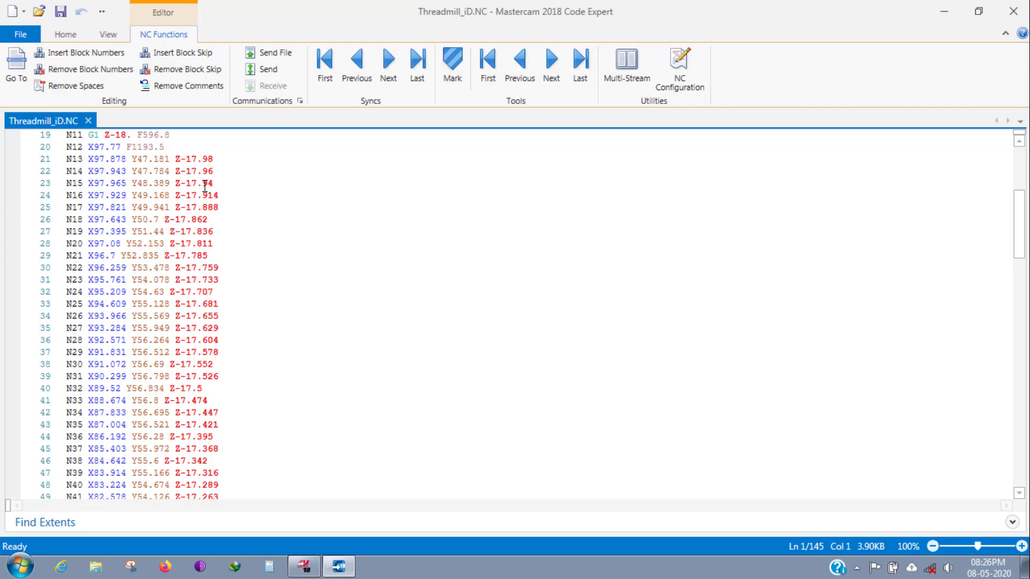
scroll(225, 184, "up", 6)
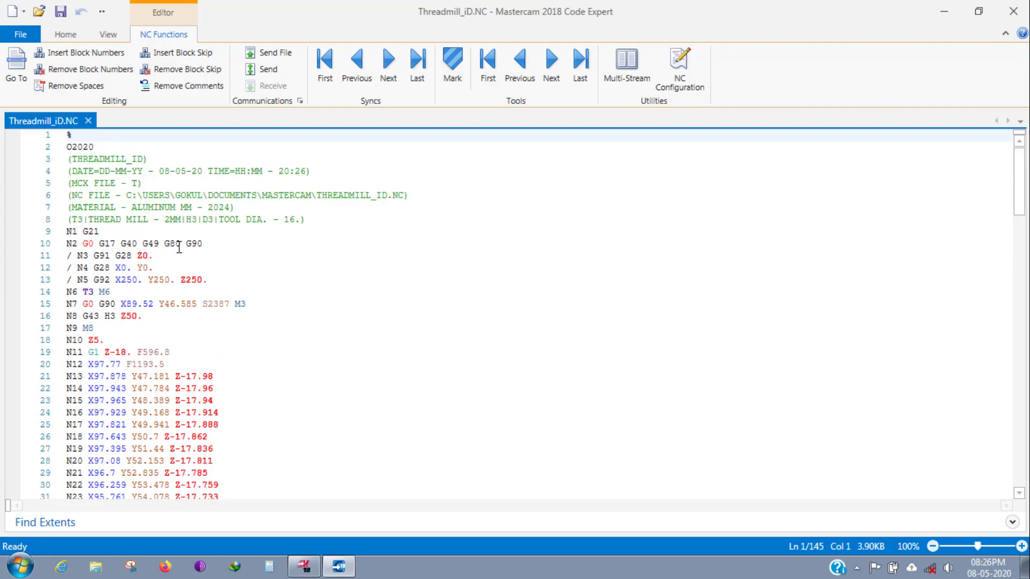
left_click(127, 172)
left_click(182, 303)
left_click(185, 341)
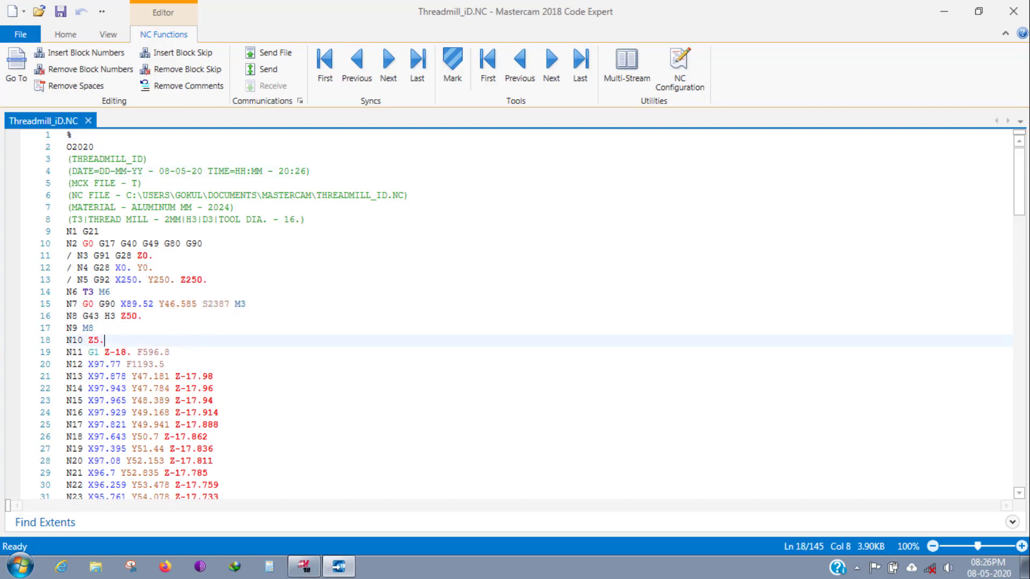
Close the posted thread milling program and return to the block model in Mastercam.
left_click(1013, 11)
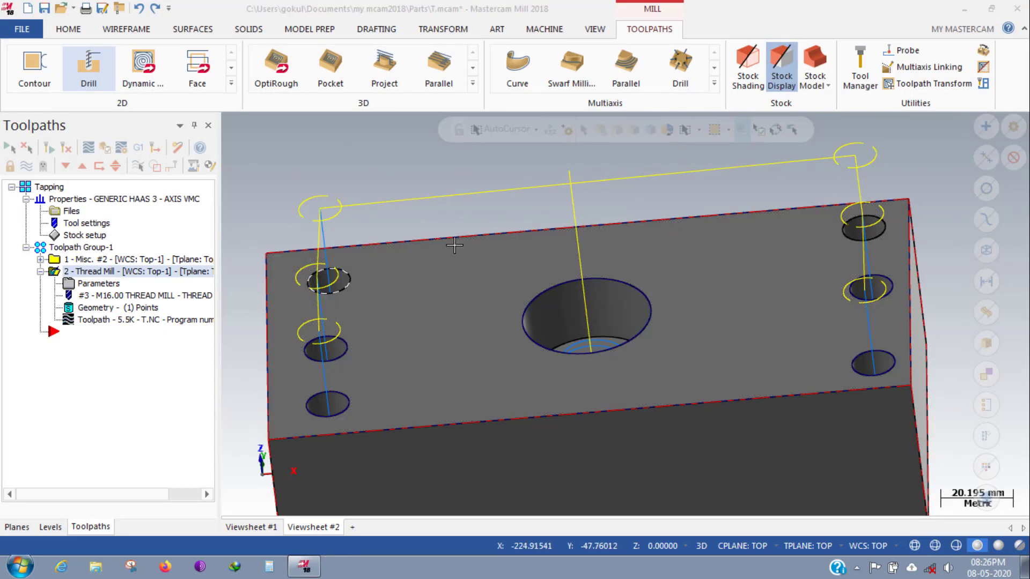
scroll(460, 209, "down", 3)
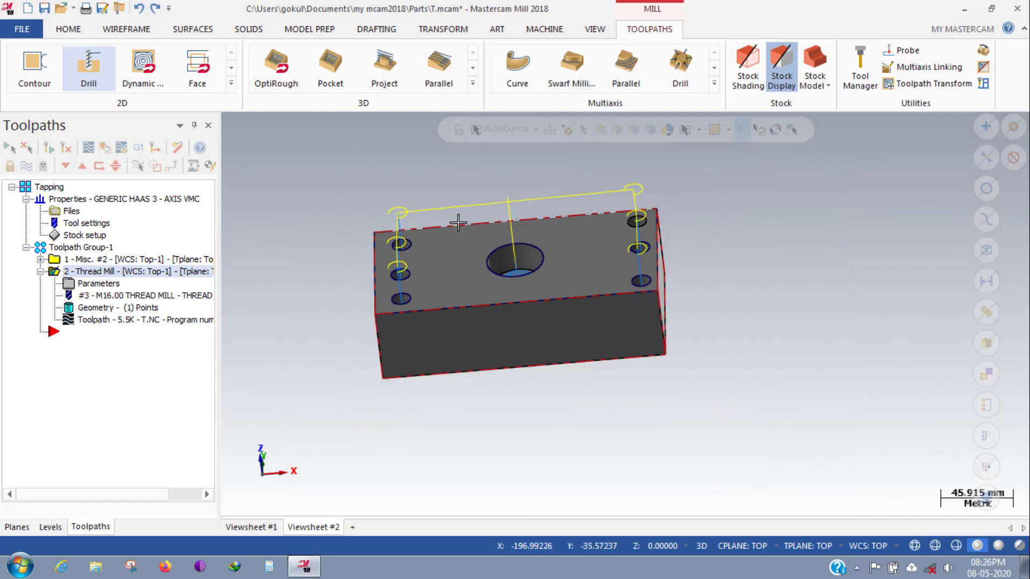
scroll(458, 221, "up", 1)
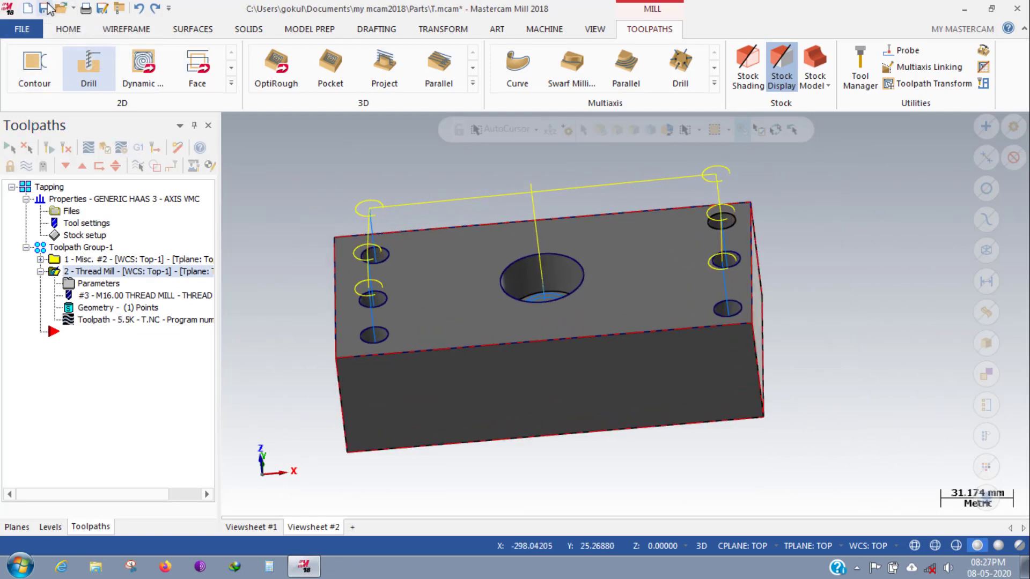
Save the part file as Tapping in the MAstercam folder of the Documents library.
left_click(45, 9)
left_click(587, 322)
type("Tapping")
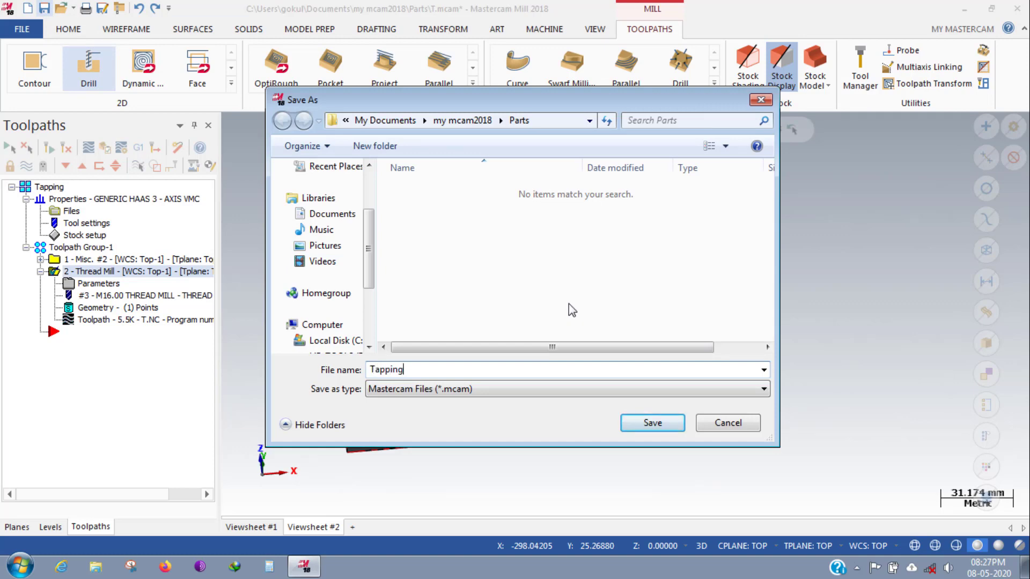
left_click(462, 121)
left_click(368, 120)
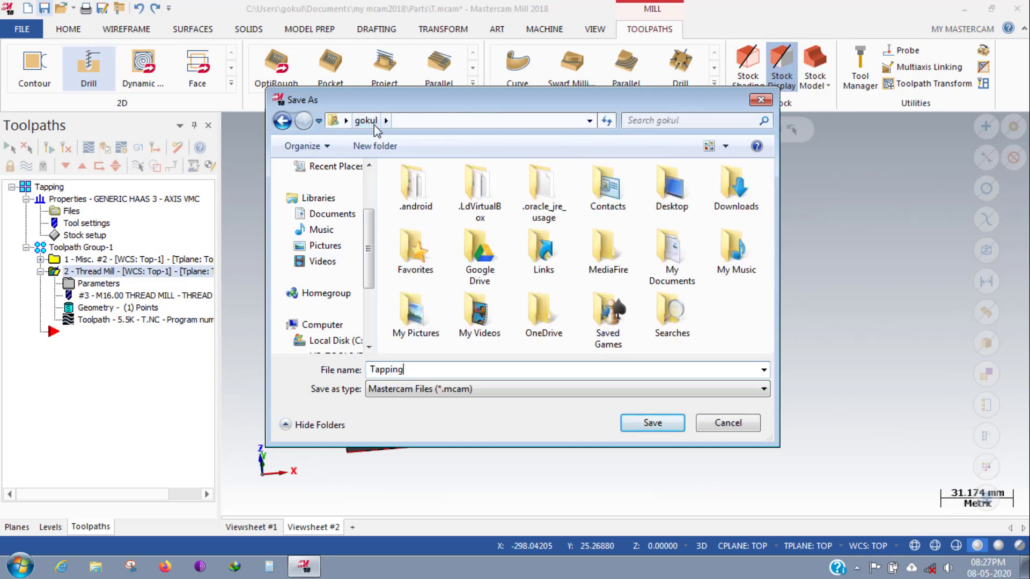
left_click(327, 228)
left_click(330, 214)
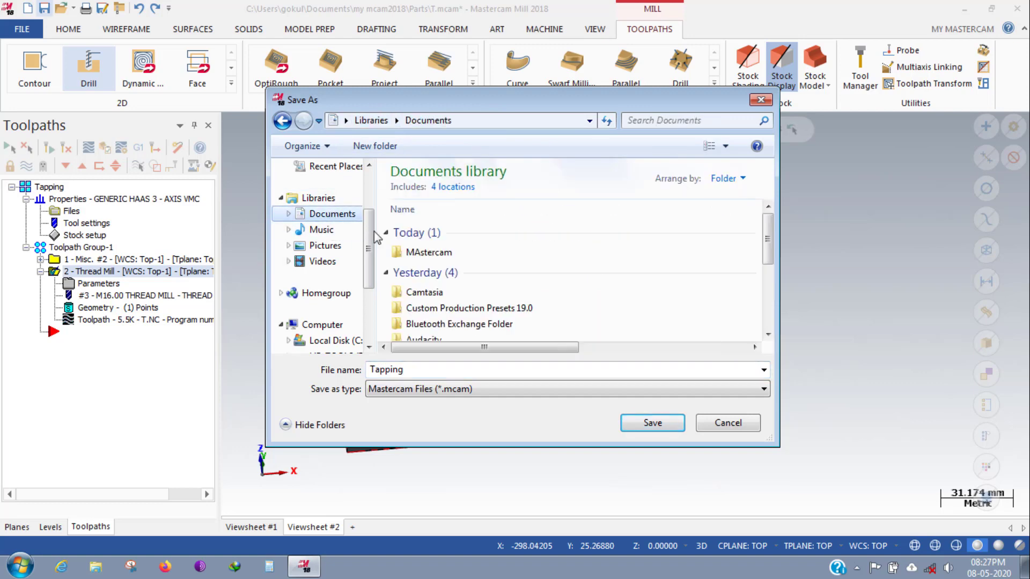
double_click(412, 251)
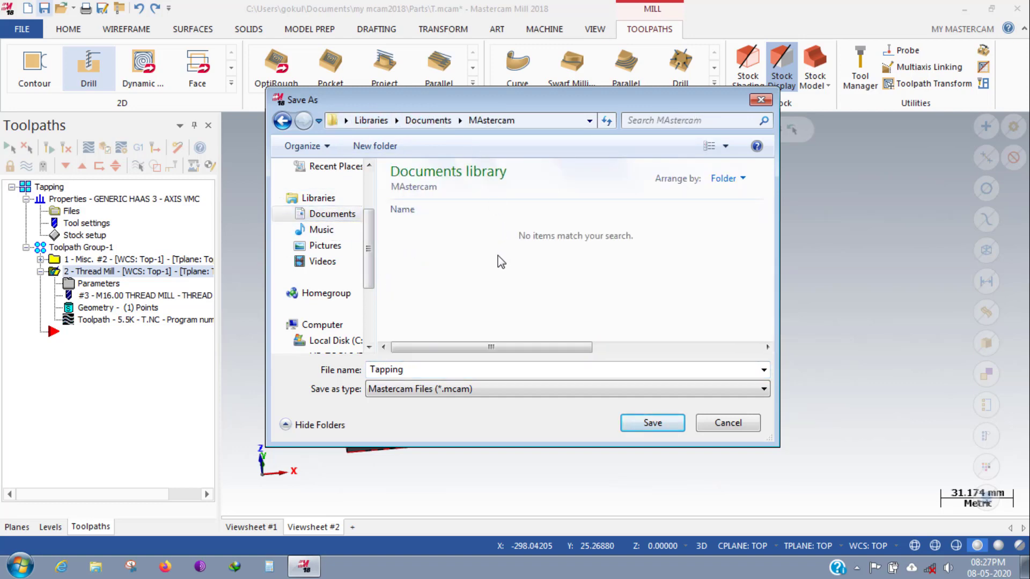
left_click(664, 425)
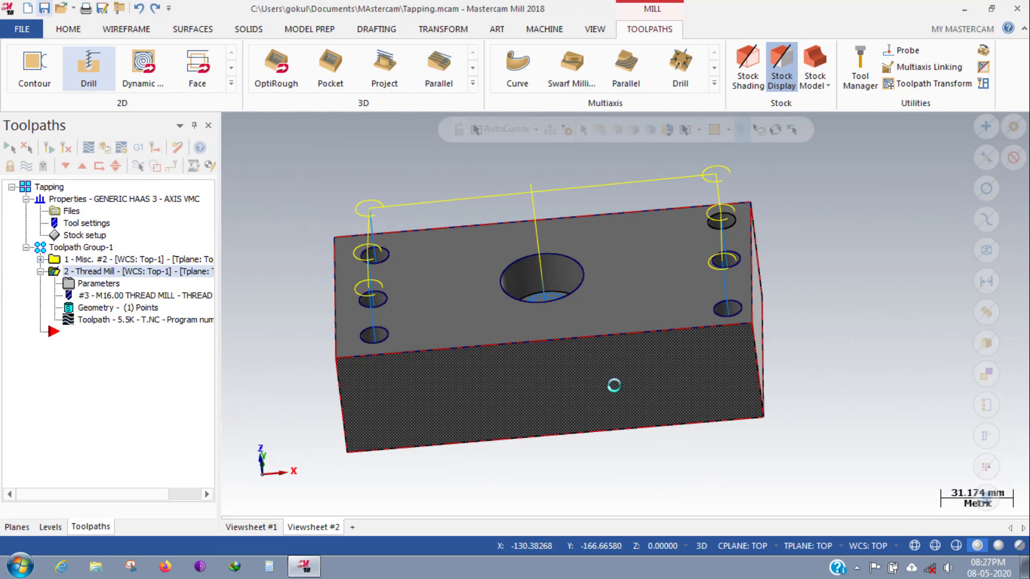
Start a new part file and create a rectangle 180 mm wide and 90 mm high in the top view.
left_click(28, 9)
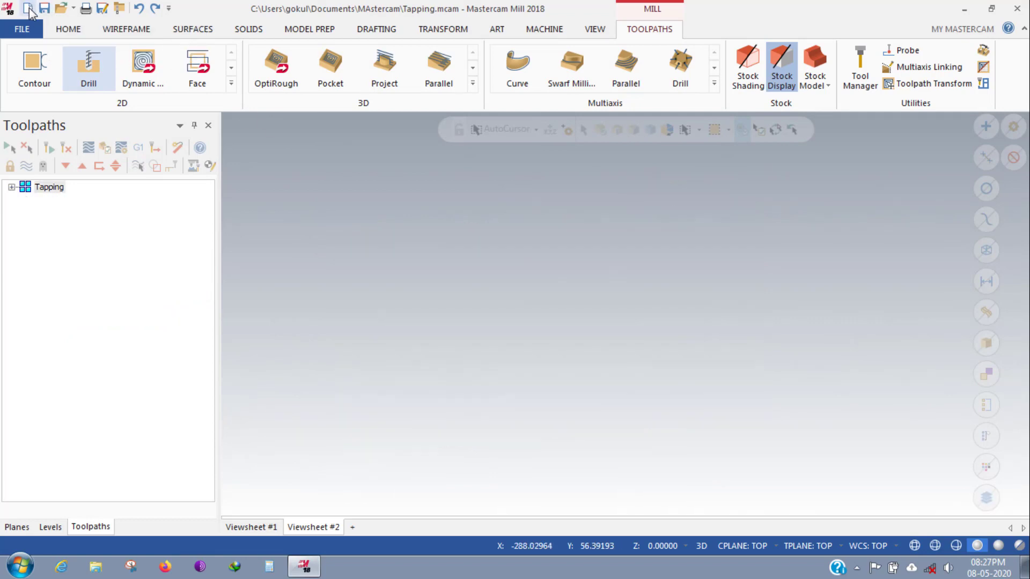
left_click(129, 29)
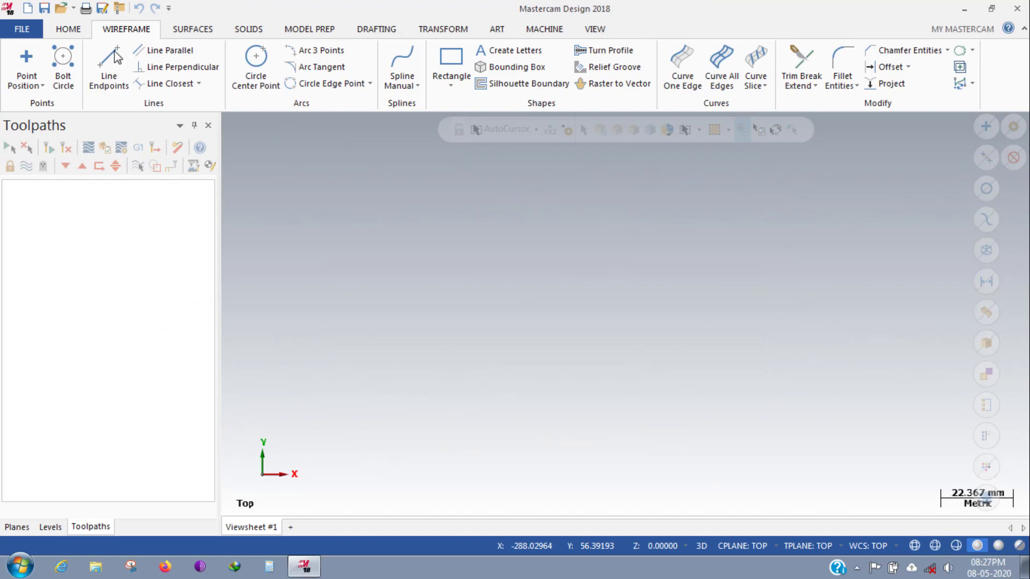
left_click(451, 61)
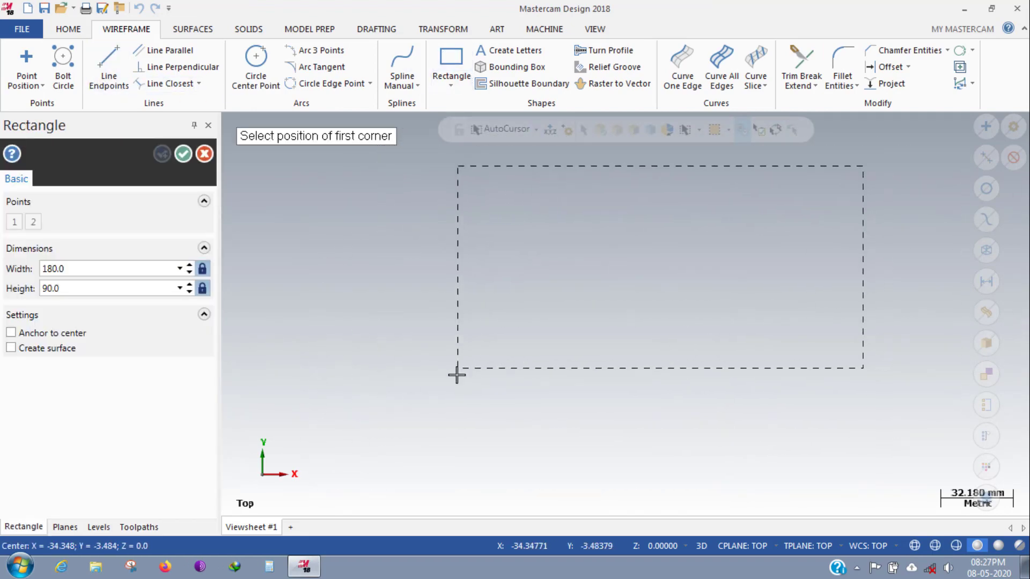
left_click(436, 394)
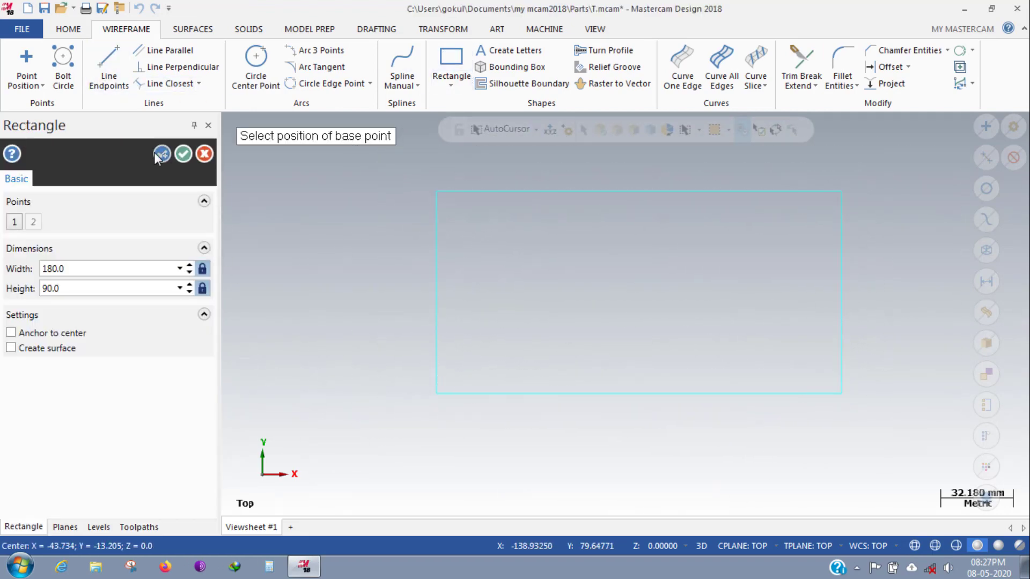
Extrude the rectangle 20 mm downward as a new solid body.
left_click(230, 33)
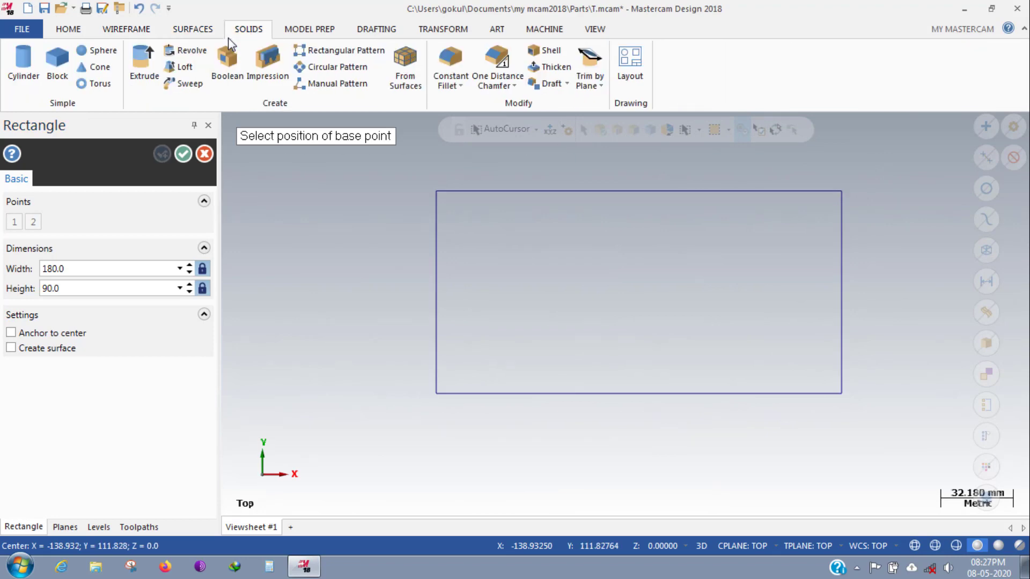
left_click(144, 64)
left_click(447, 241)
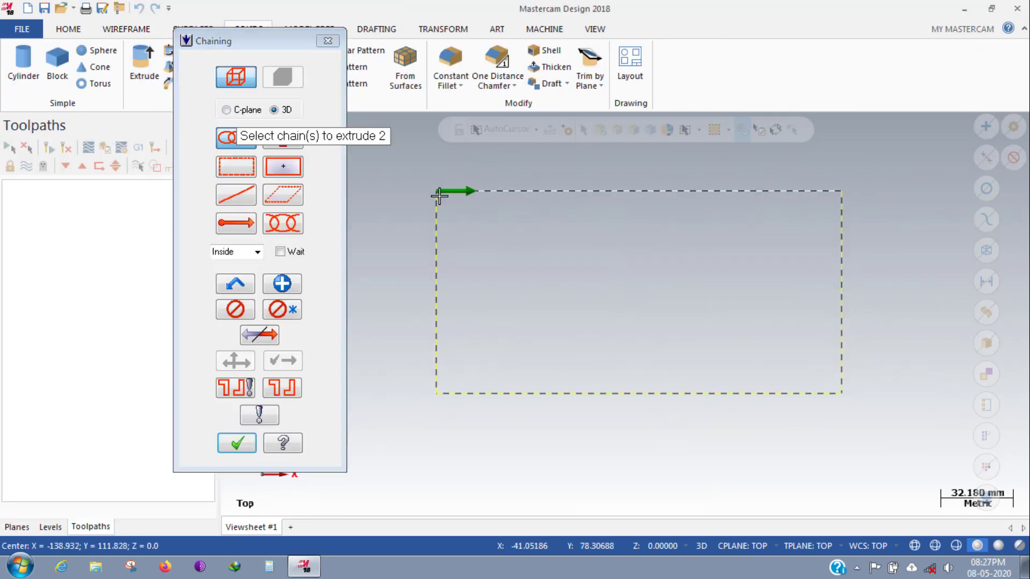
left_click(238, 444)
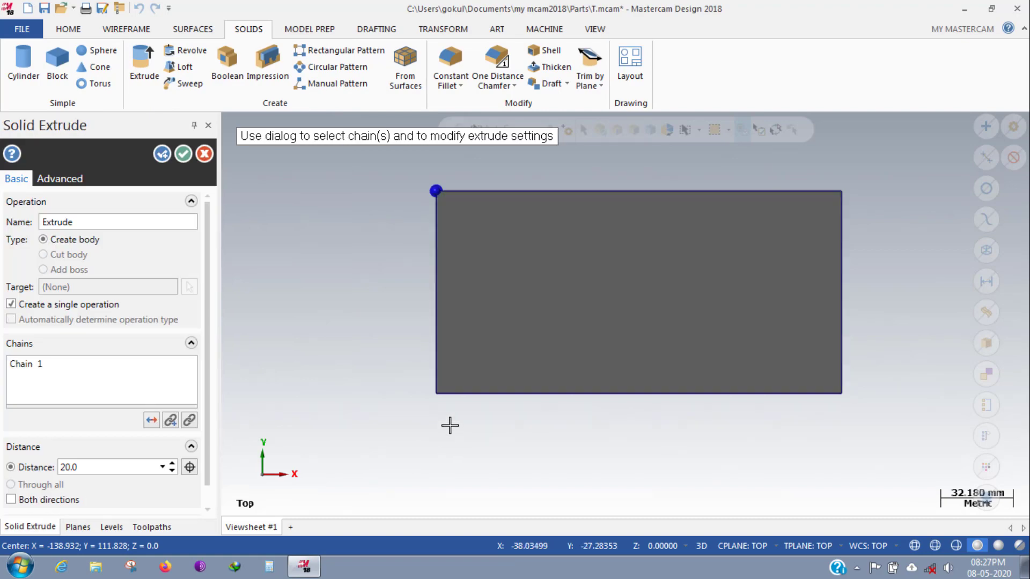
key("alt+7")
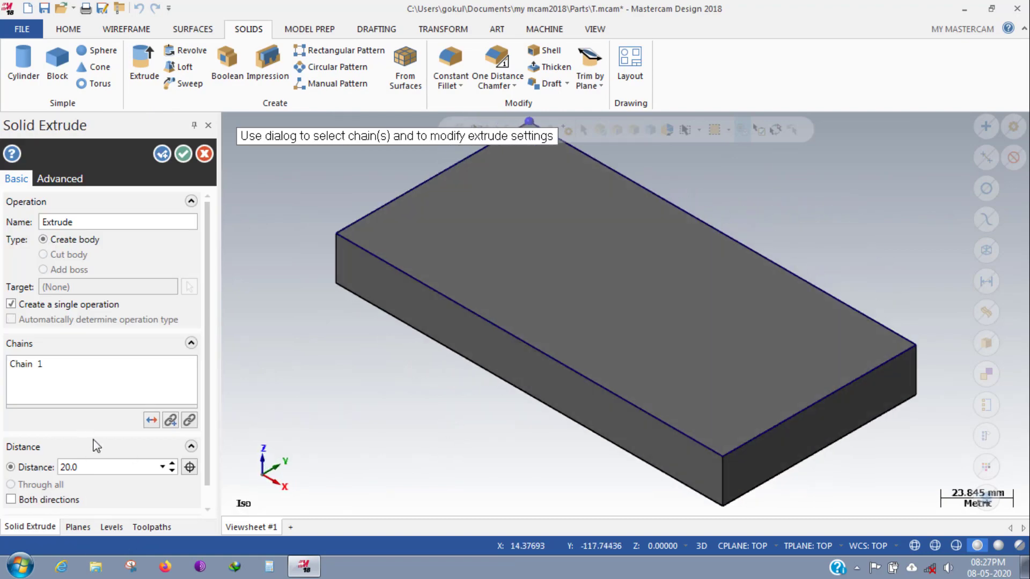
left_click(165, 152)
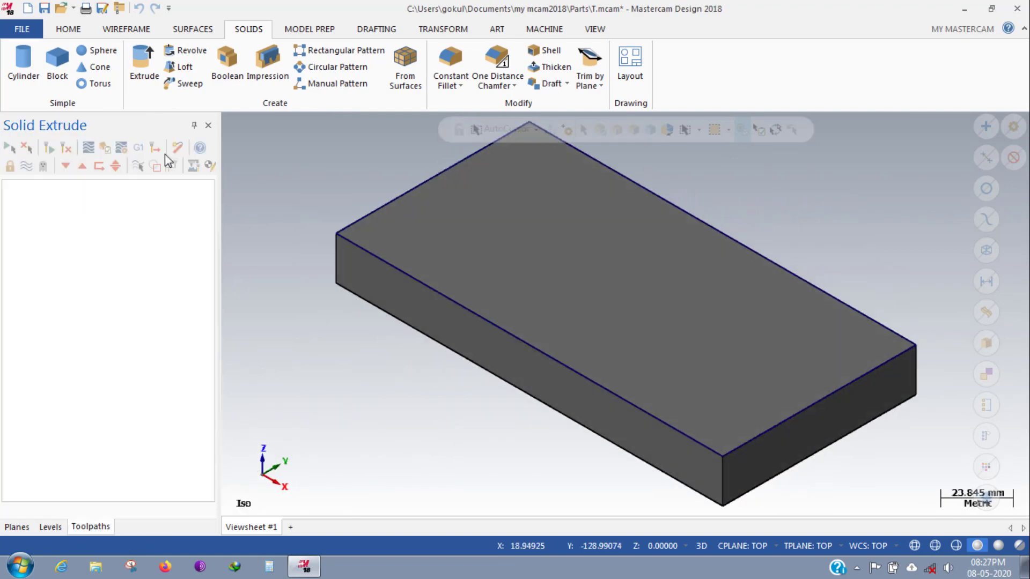
key("Escape")
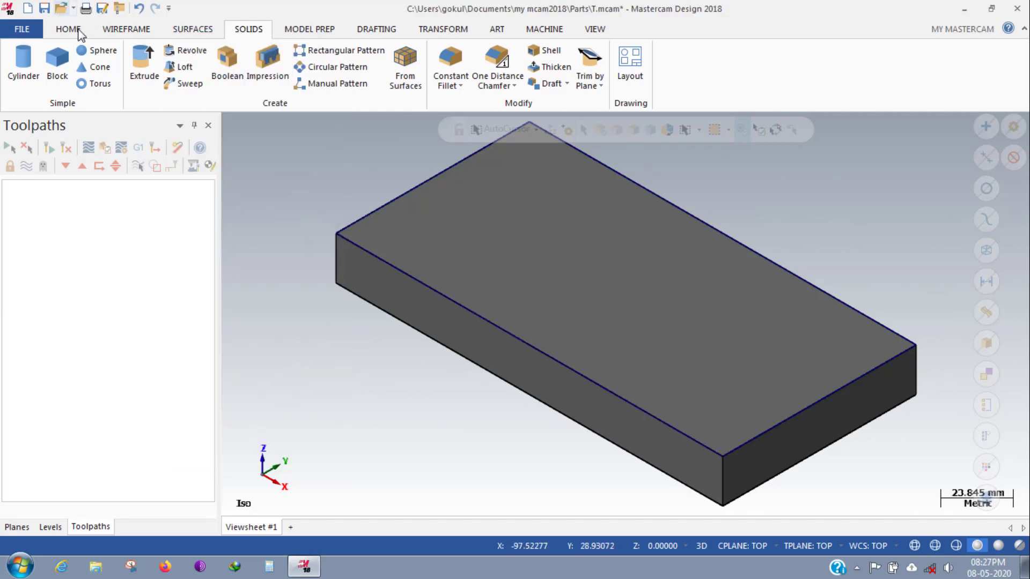
Create a circle of radius 25 mm near the centre of the plate's top face.
left_click(120, 29)
key("alt+1")
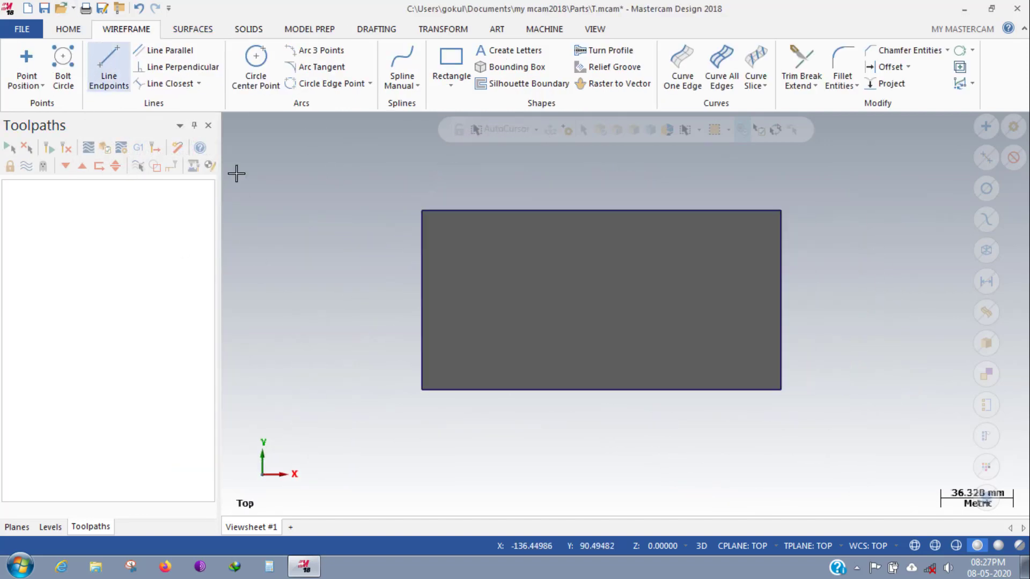
left_click(256, 63)
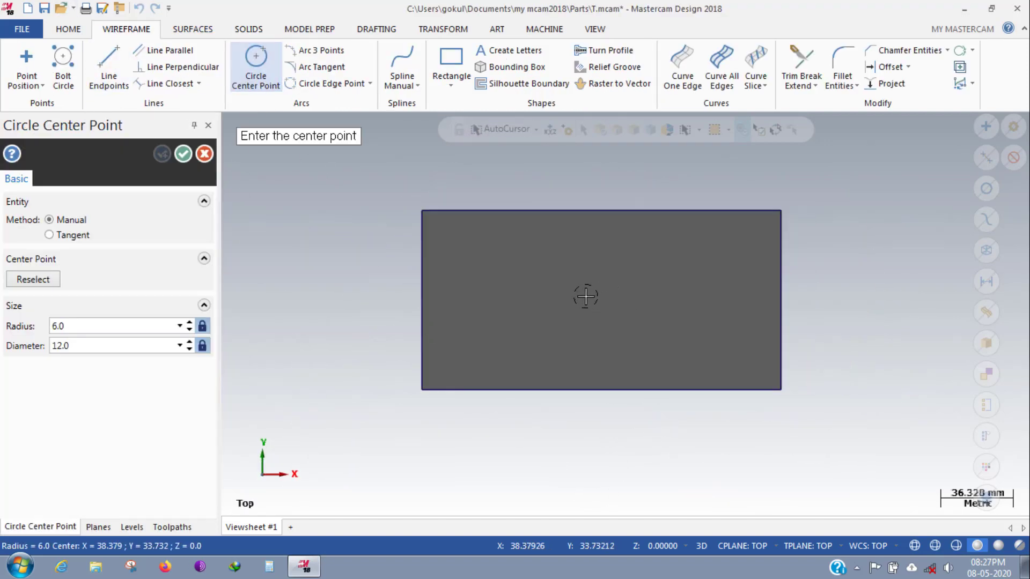
left_click(117, 346)
left_click(179, 326)
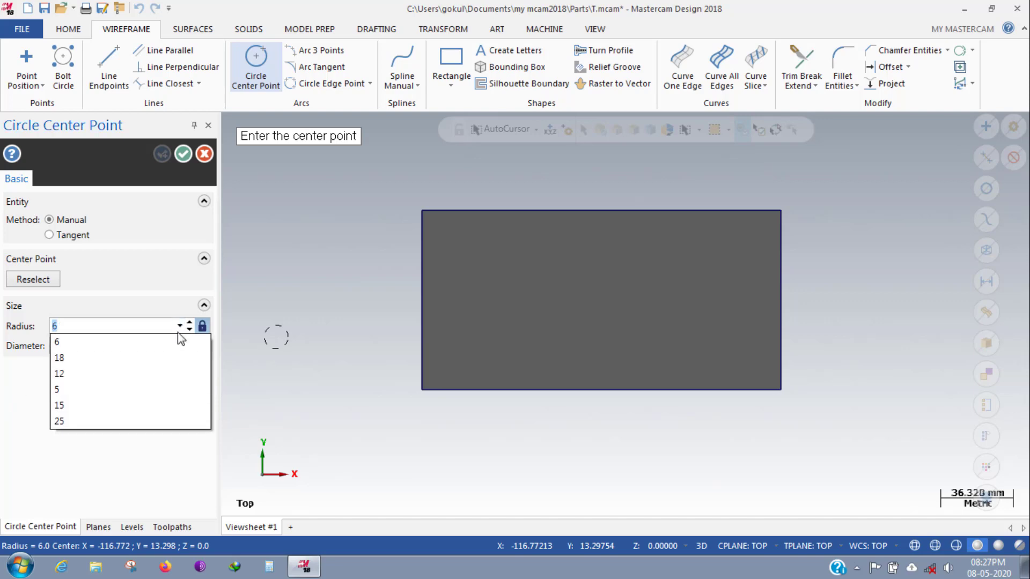
left_click(138, 422)
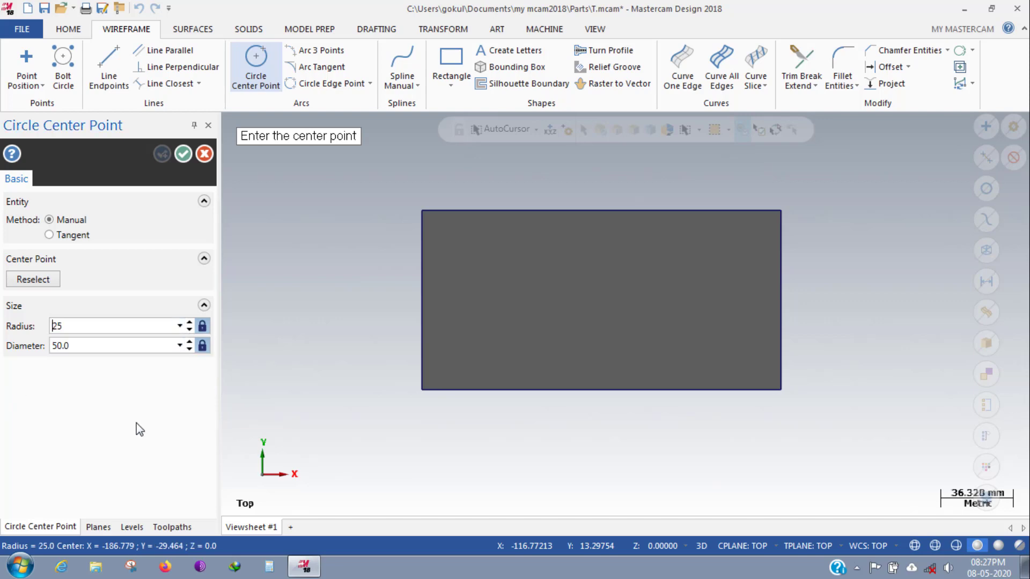
left_click(590, 298)
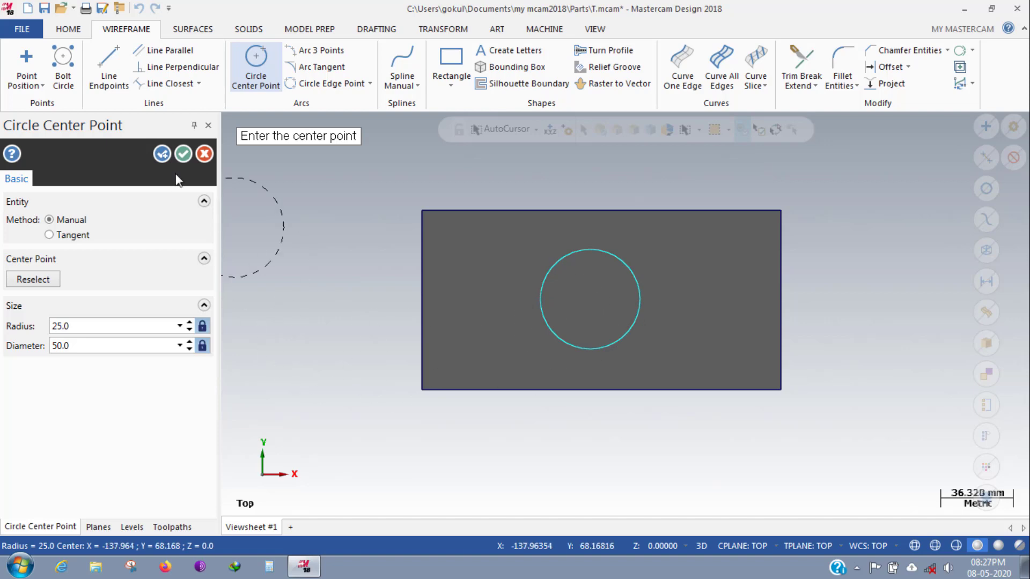
left_click(182, 153)
Extrude the circle 28 mm upward from the plate's top face as a new solid body.
middle_click_drag(422, 356, 367, 193)
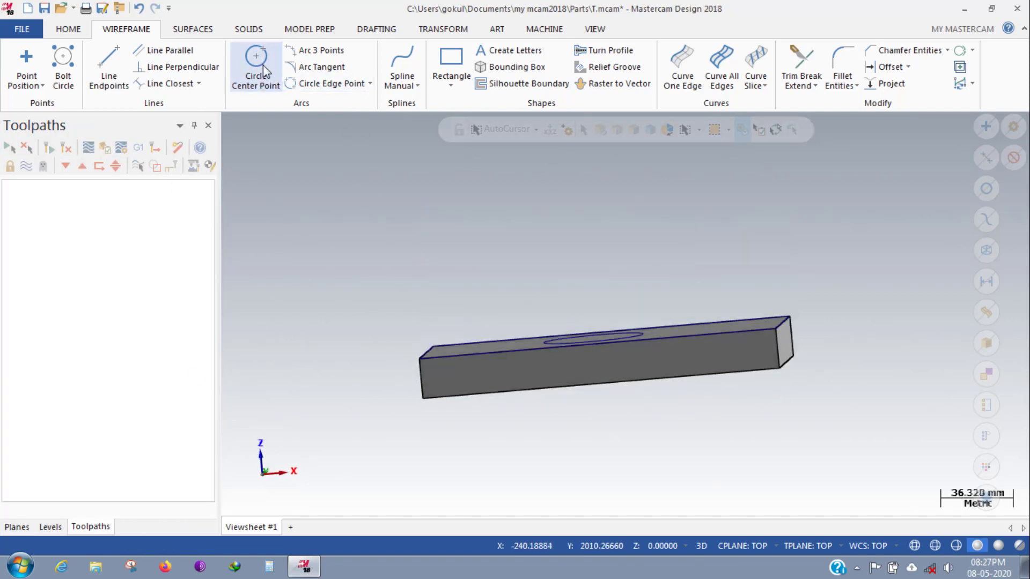
left_click(249, 29)
left_click(144, 65)
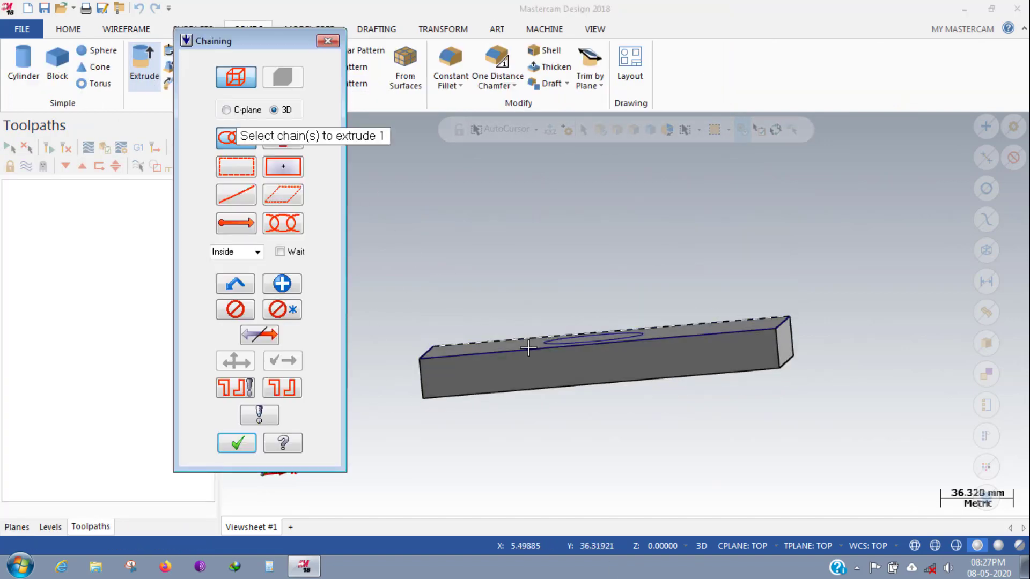
left_click(547, 339)
middle_click_drag(601, 344, 605, 413)
left_click(255, 423)
left_click(155, 152)
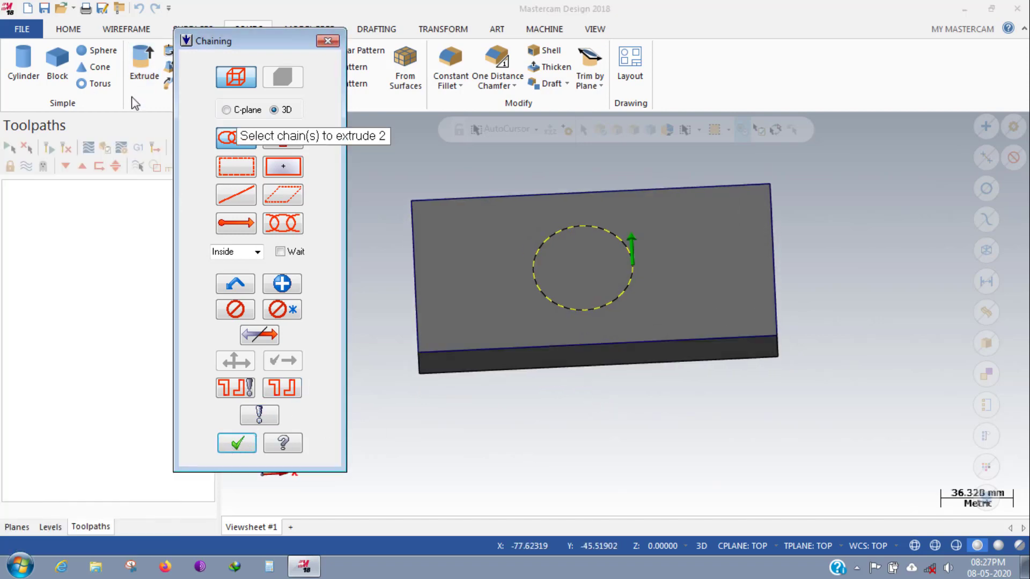
left_click(253, 438)
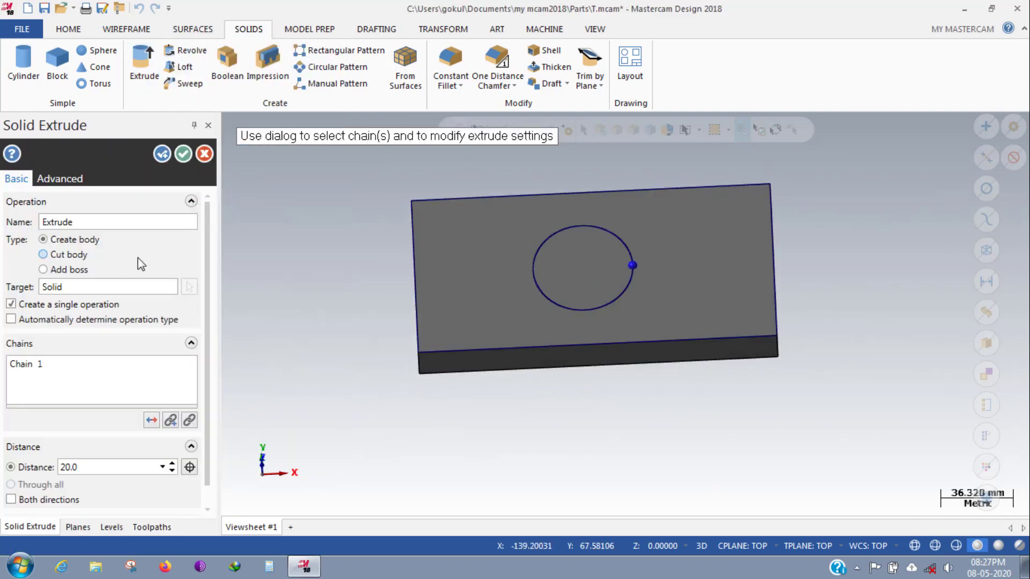
mouse_move(413, 375)
middle_mouse_down()
mouse_move(427, 393)
mouse_move(409, 378)
middle_mouse_up()
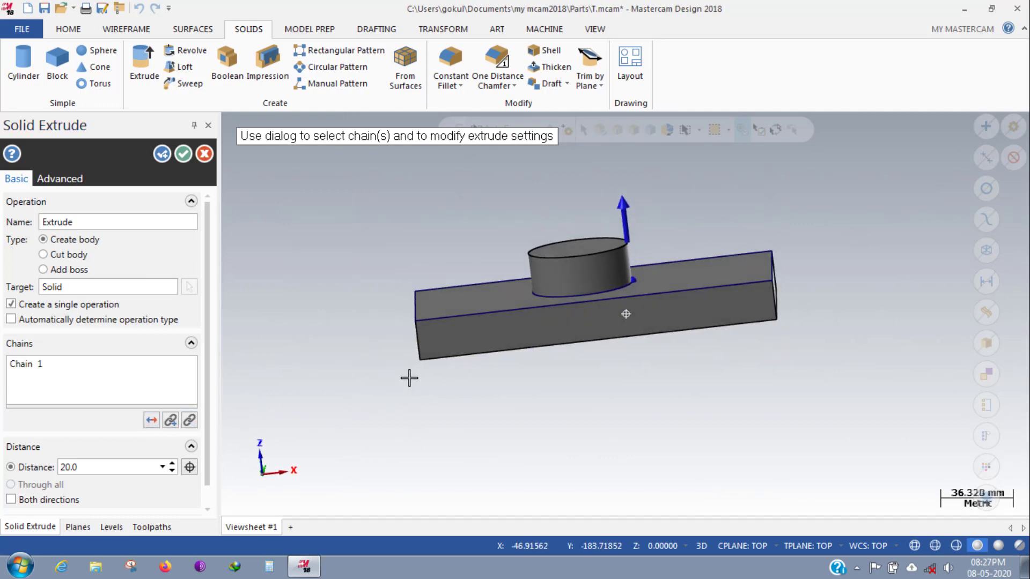
left_click(130, 464)
left_click(171, 463)
left_click(172, 464)
left_click(171, 463)
left_click(171, 463)
left_click(172, 463)
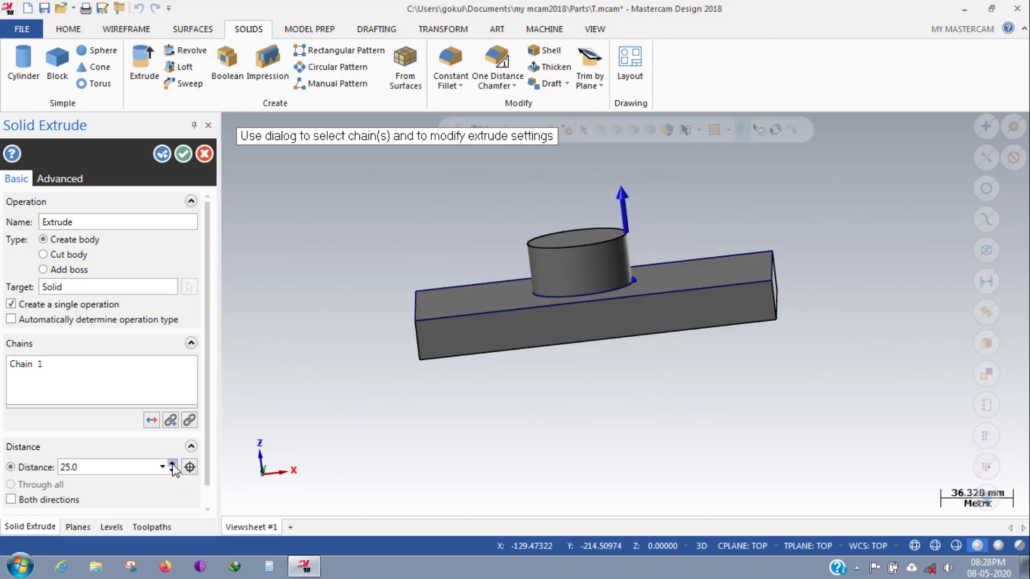
left_click(171, 464)
left_click(172, 463)
left_click(172, 463)
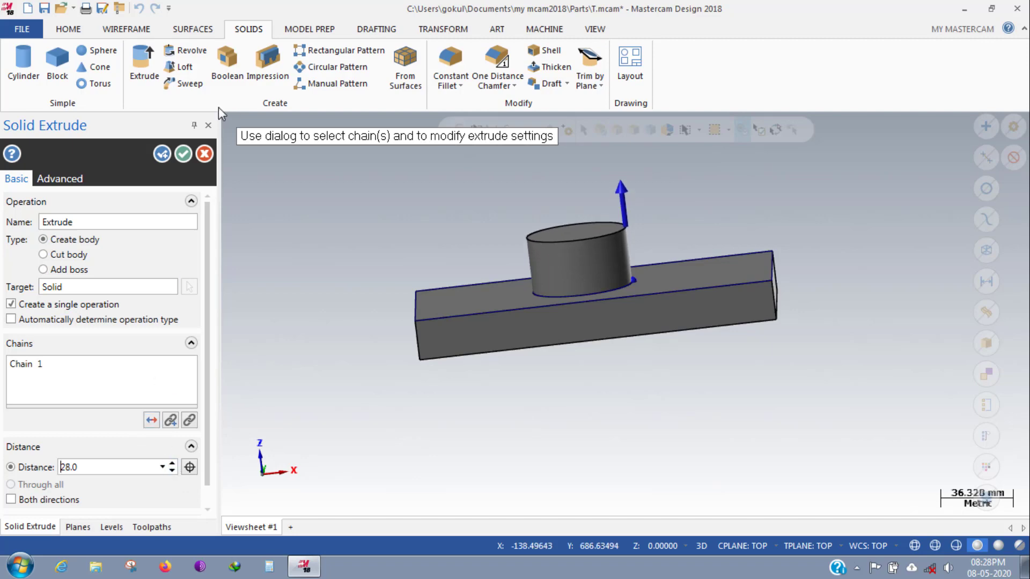
left_click(162, 154)
key("Escape")
Show the model in isometric view and add a mill machine group using the GENERIC HAAS 3-AXIS VMC.
middle_click_drag(340, 236, 263, 306)
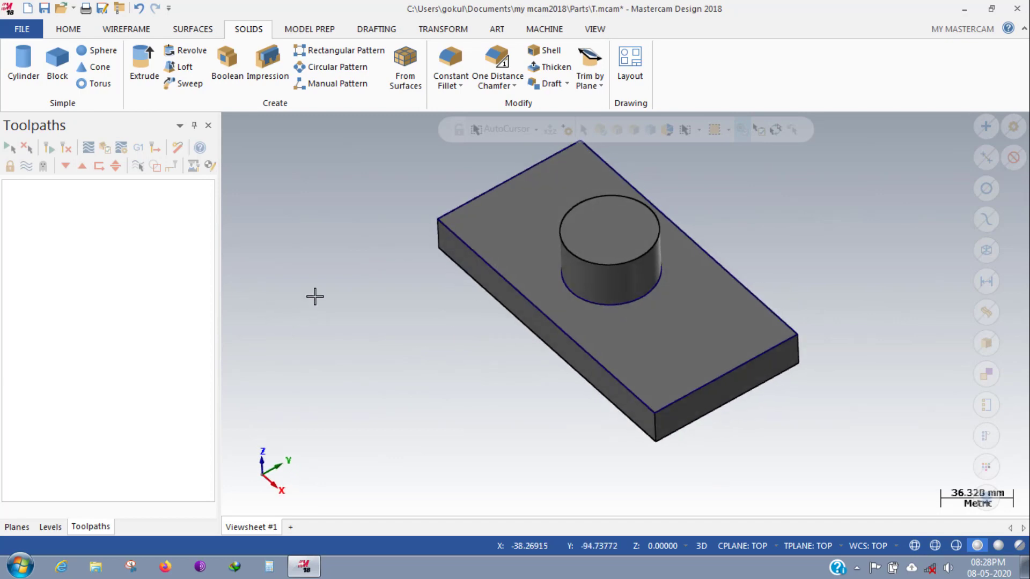
key("alt+7")
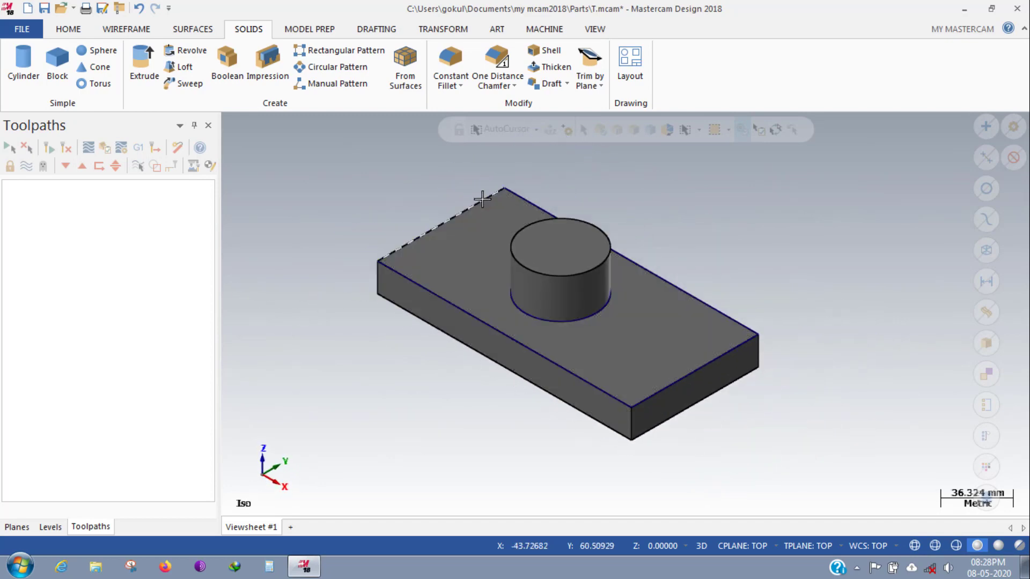
left_click(585, 31)
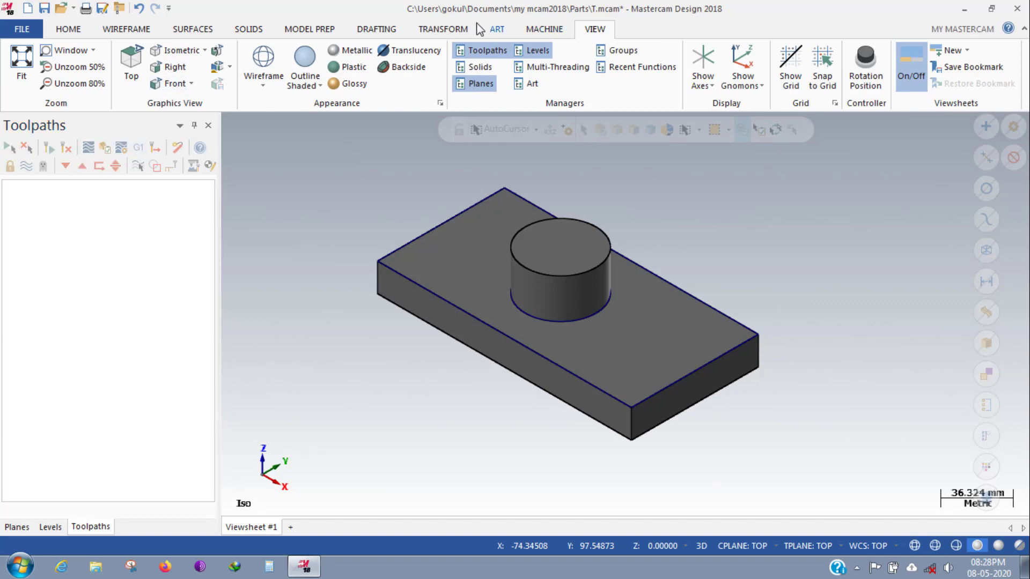
left_click(550, 34)
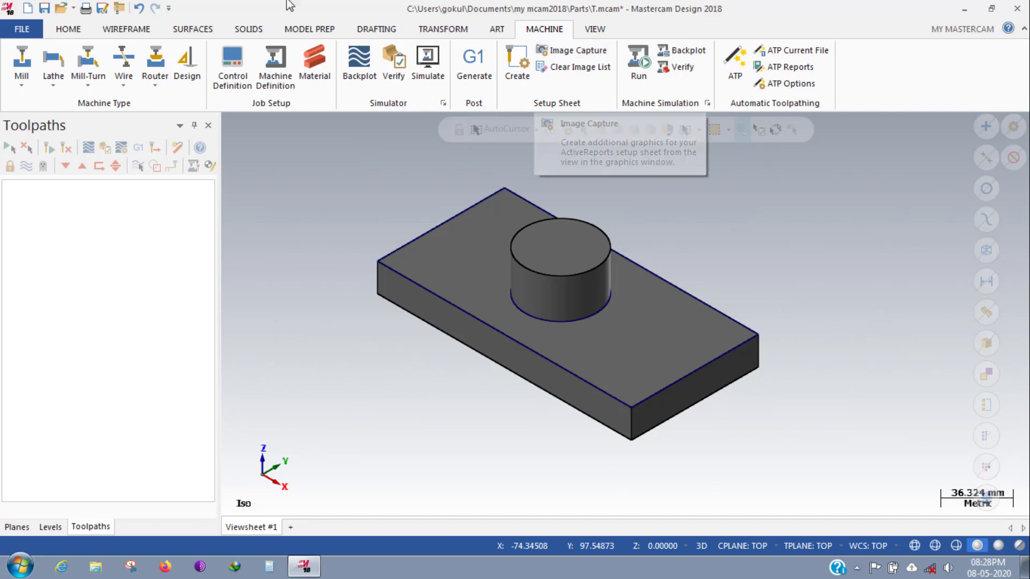
left_click(21, 75)
left_click(98, 120)
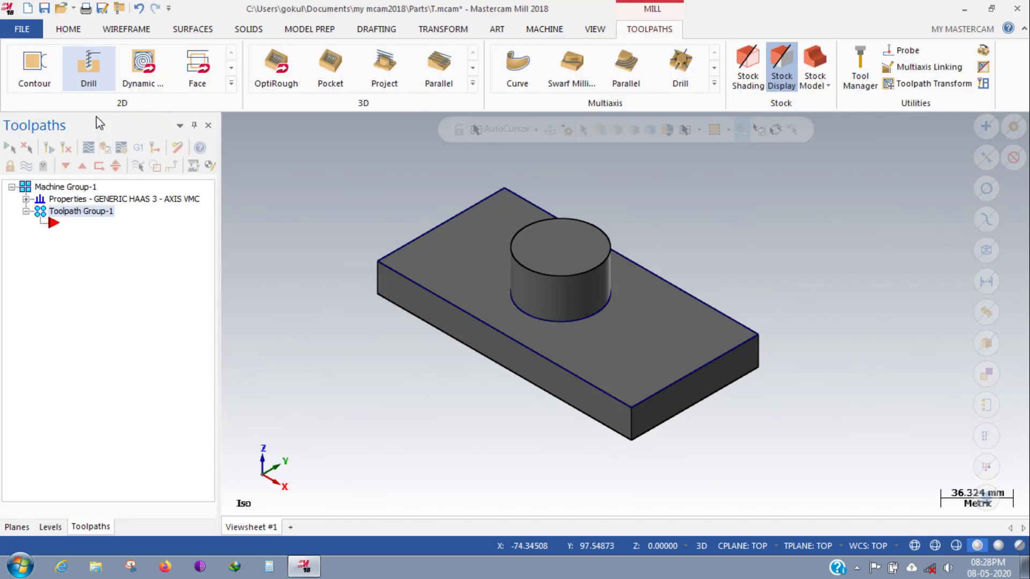
Name the machine group "External Thread mill" in its file properties.
double_click(55, 203)
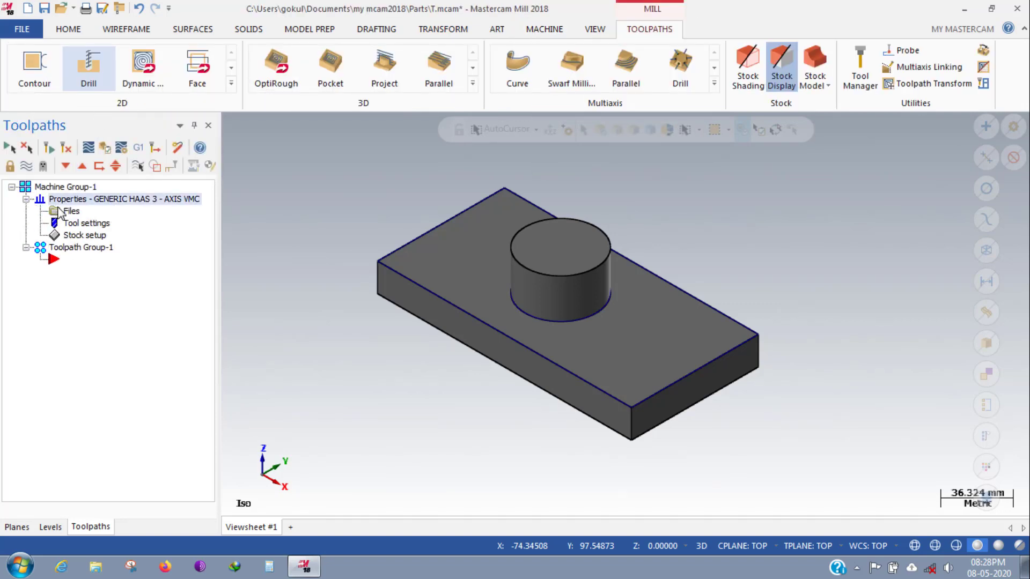
left_click(58, 209)
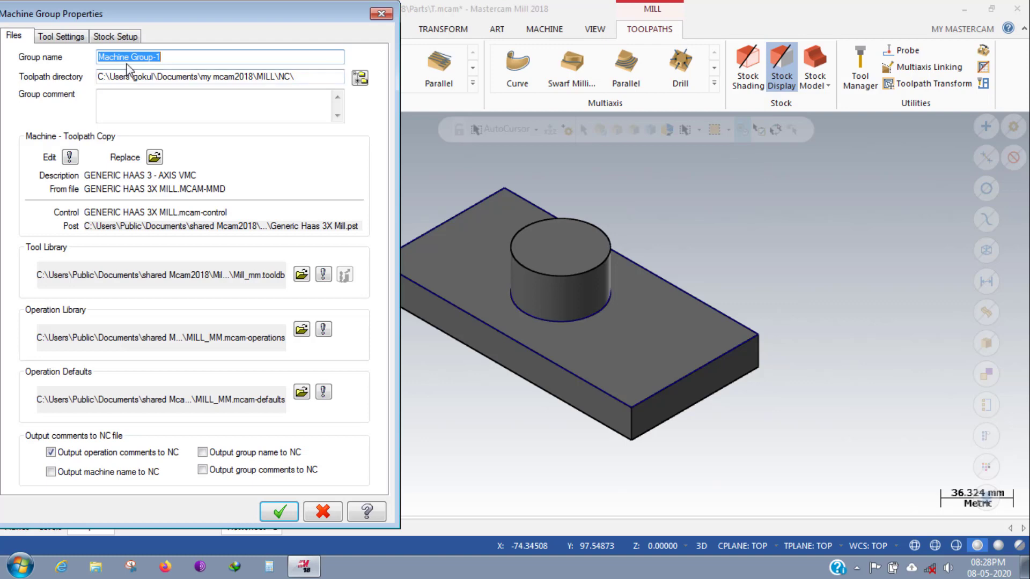
type("External Thread mill")
key("Tab")
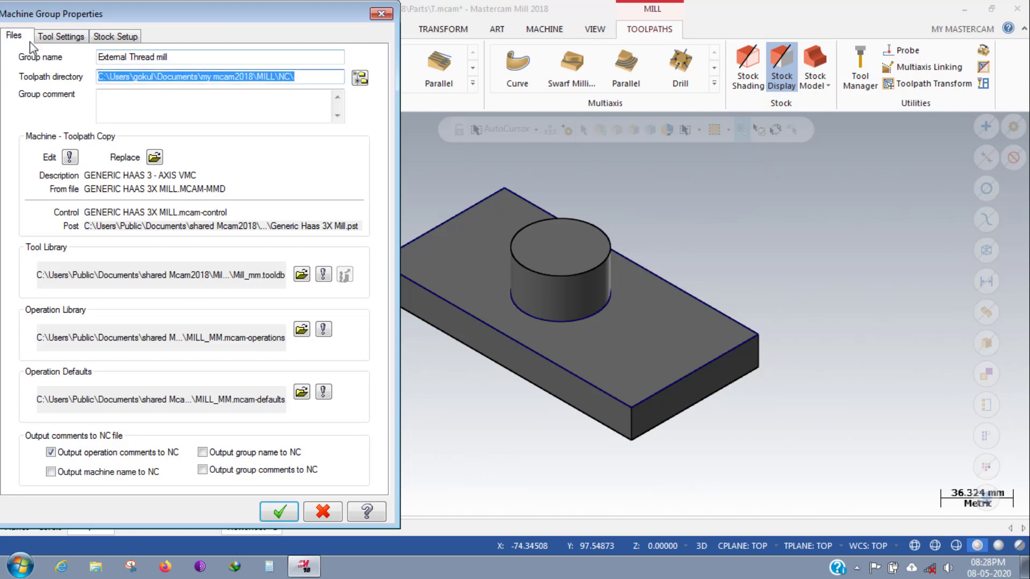
Set the default program number to 2021, calculate feeds from material and enable all four toolpath configuration options.
left_click(61, 36)
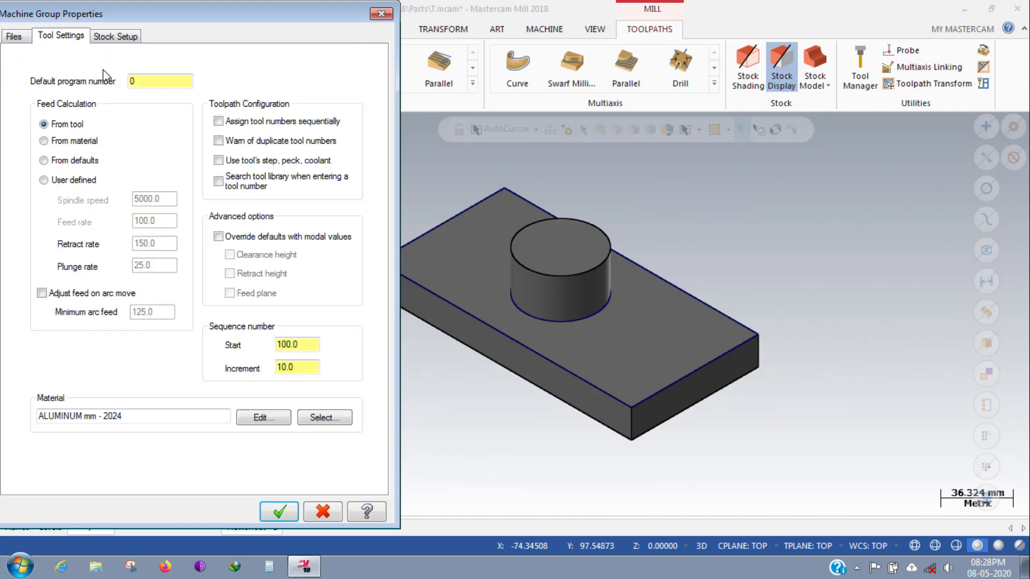
double_click(154, 80)
type("1")
left_click(55, 144)
left_click(219, 122)
left_click(218, 141)
left_click(218, 160)
left_click(218, 181)
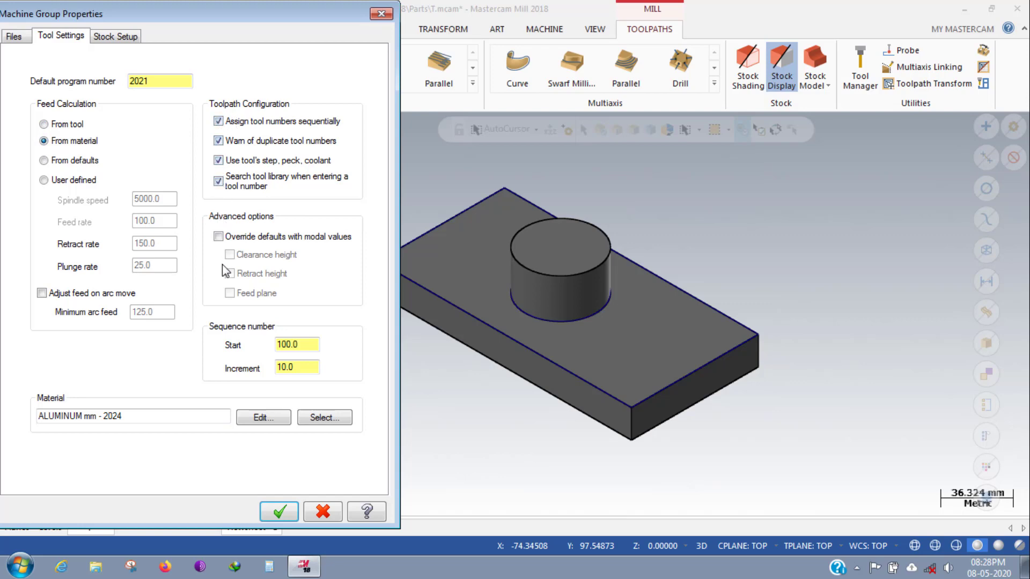
Set the sequence numbers to start at 1 with an increment of 1.
double_click(285, 346)
type("1")
key("Tab")
type("1")
key("Tab")
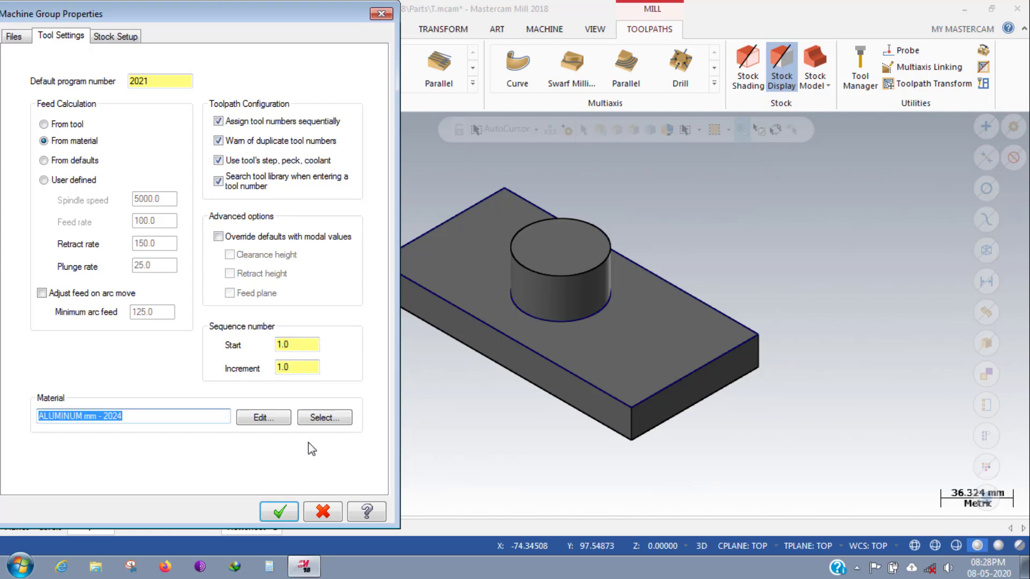
Define the rectangular stock from all solids and accept the machine group properties.
left_click(115, 36)
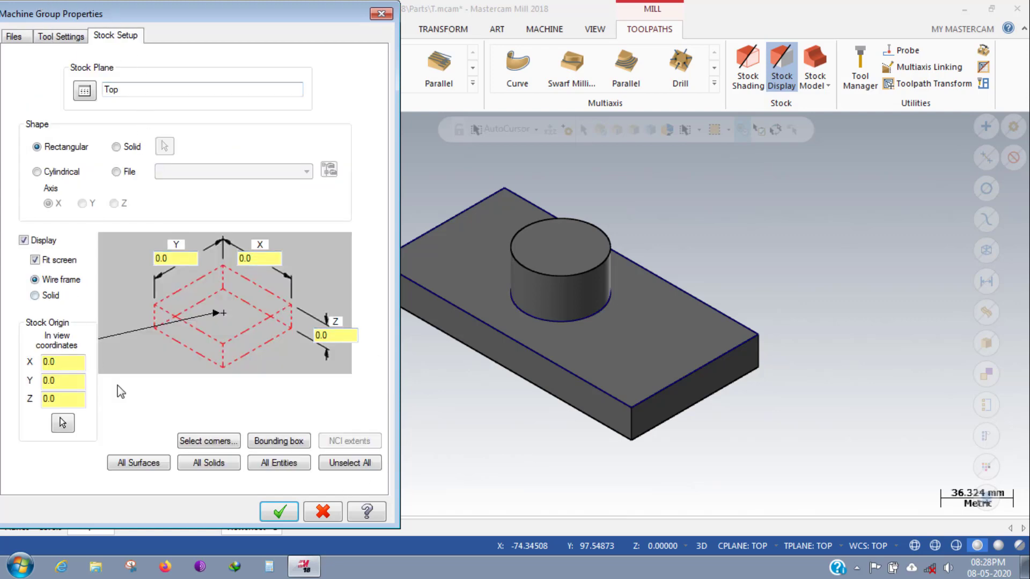
left_click(220, 468)
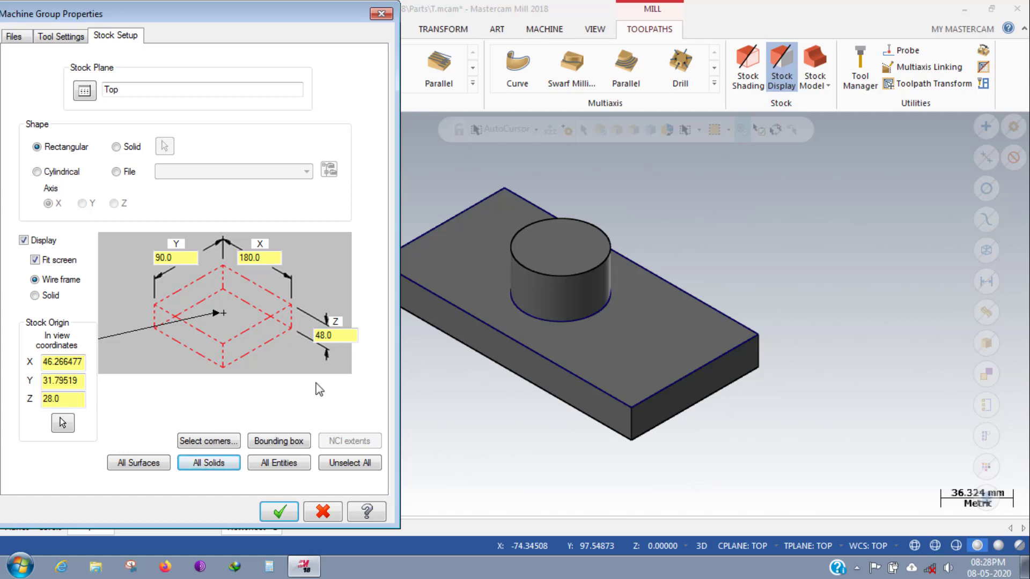
left_click(278, 512)
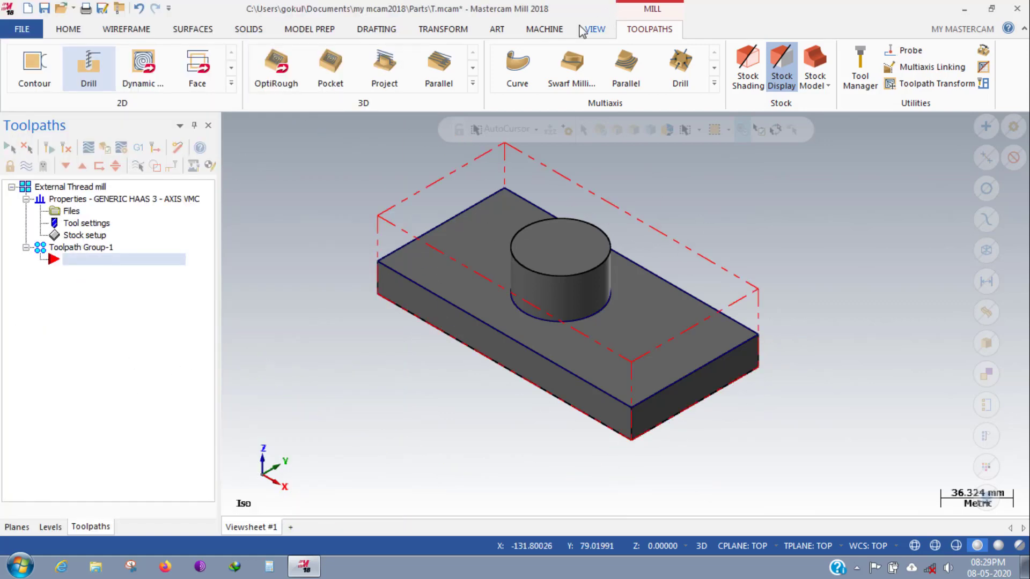
left_click(544, 29)
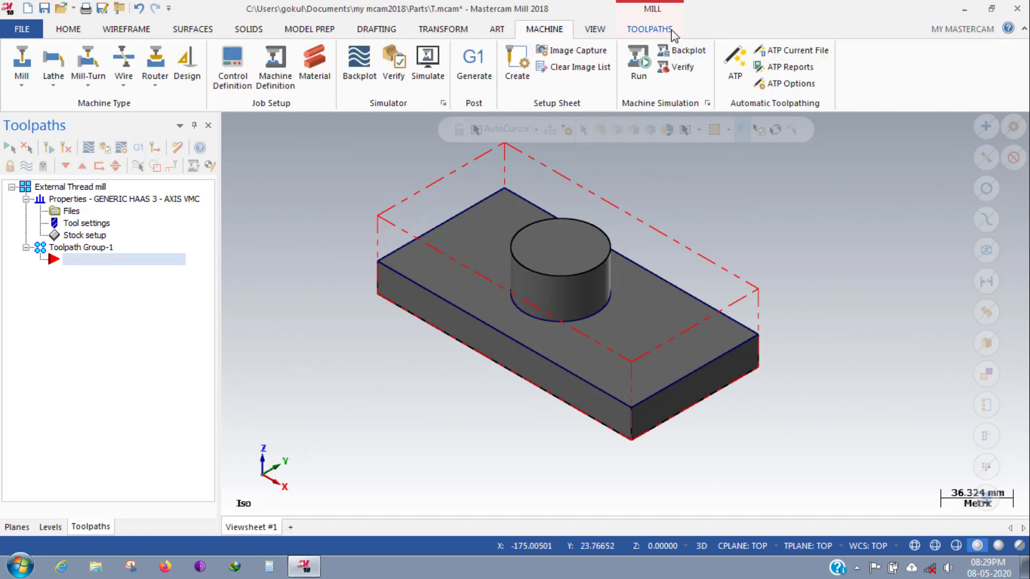
left_click(649, 29)
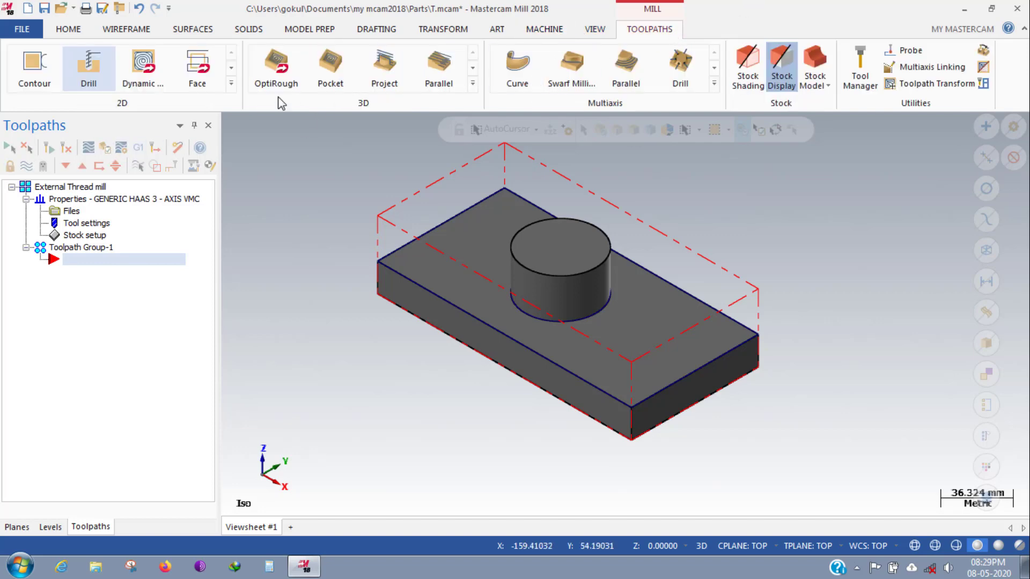
left_click(231, 84)
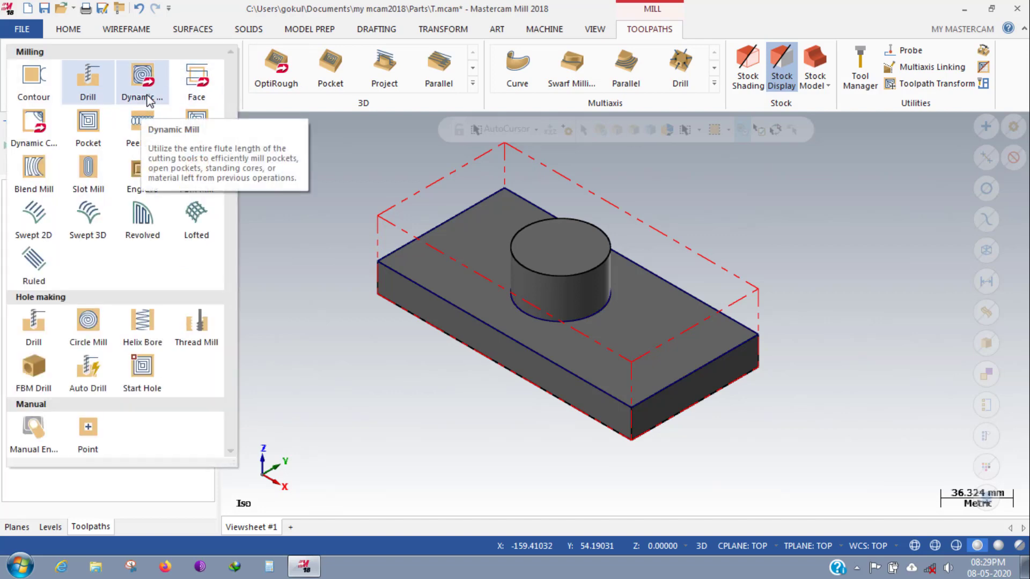
left_click(88, 126)
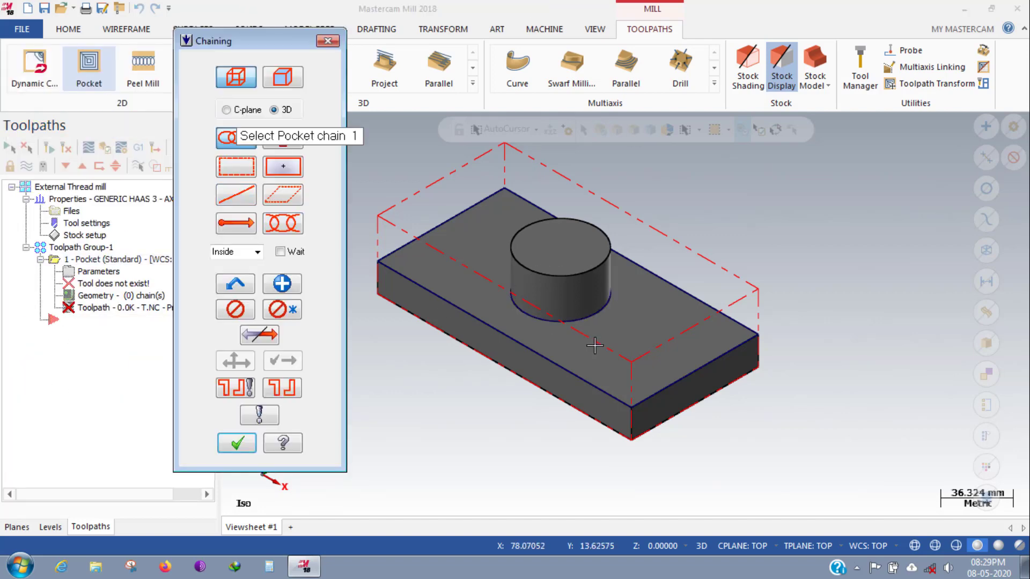
left_click(573, 370)
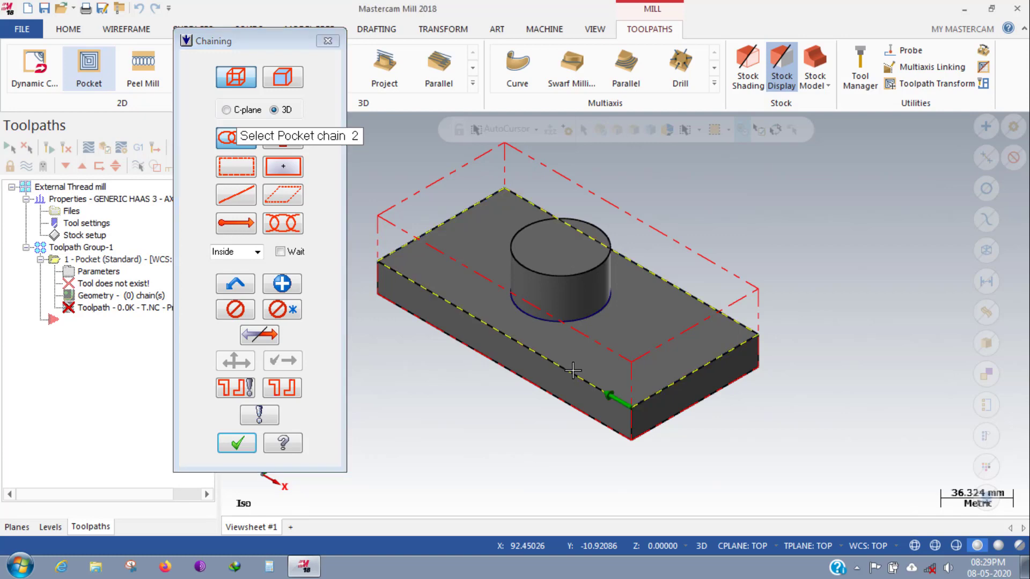
left_click(239, 446)
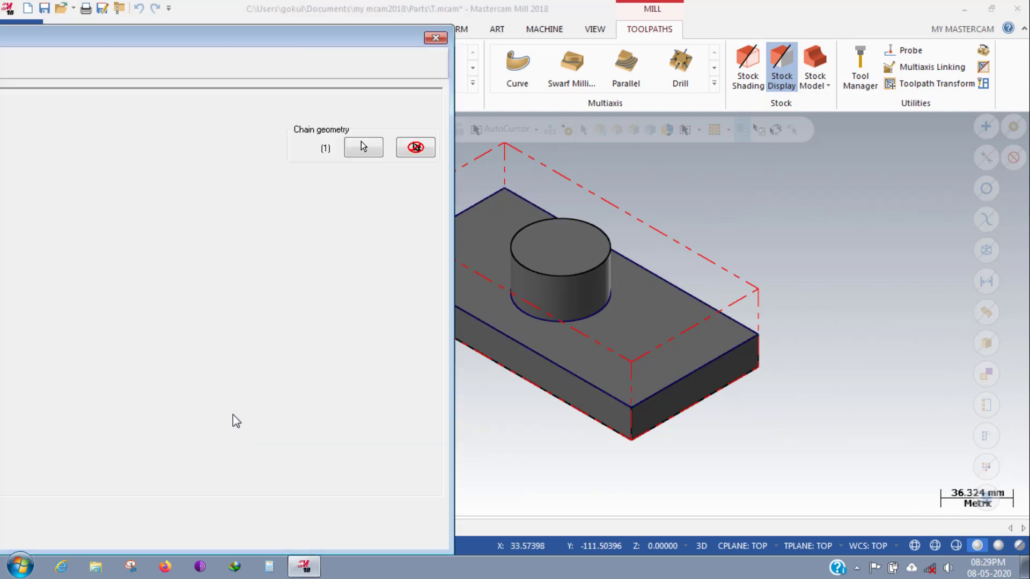
left_click(435, 38)
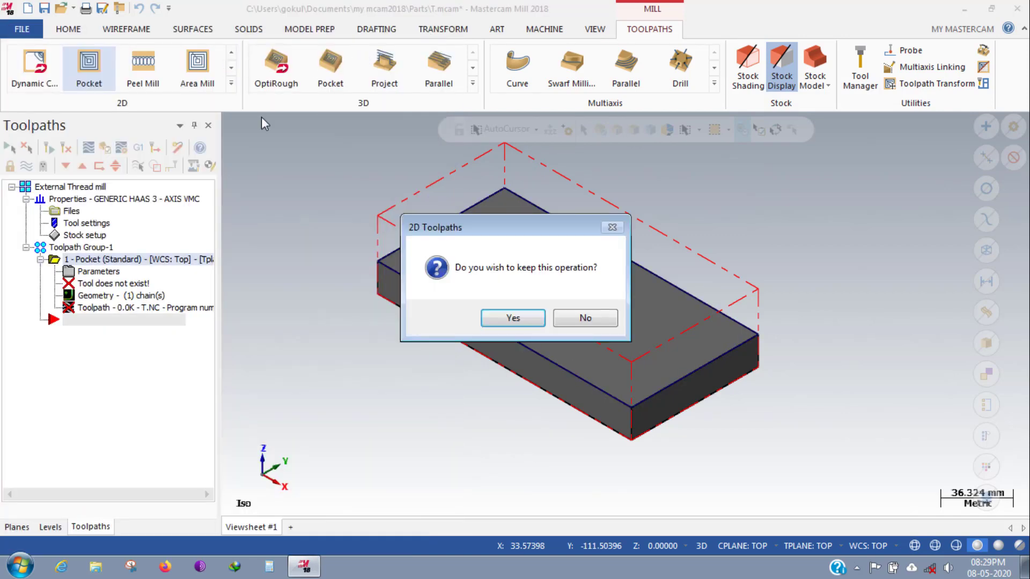
left_click(582, 321)
Start a 2D Area Mill toolpath with the plate's rectangular top outline as the machining region.
left_click(230, 85)
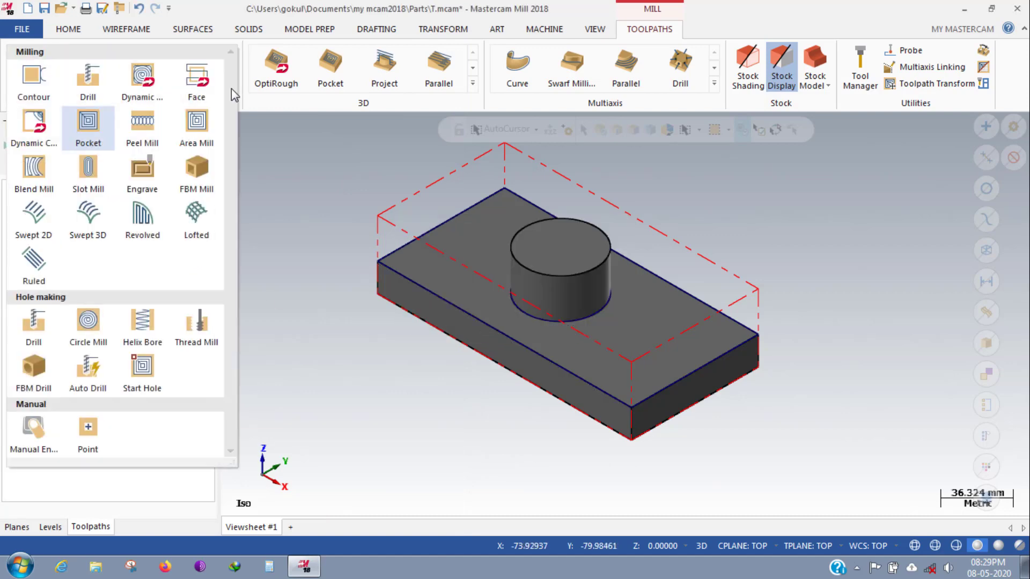
left_click(188, 127)
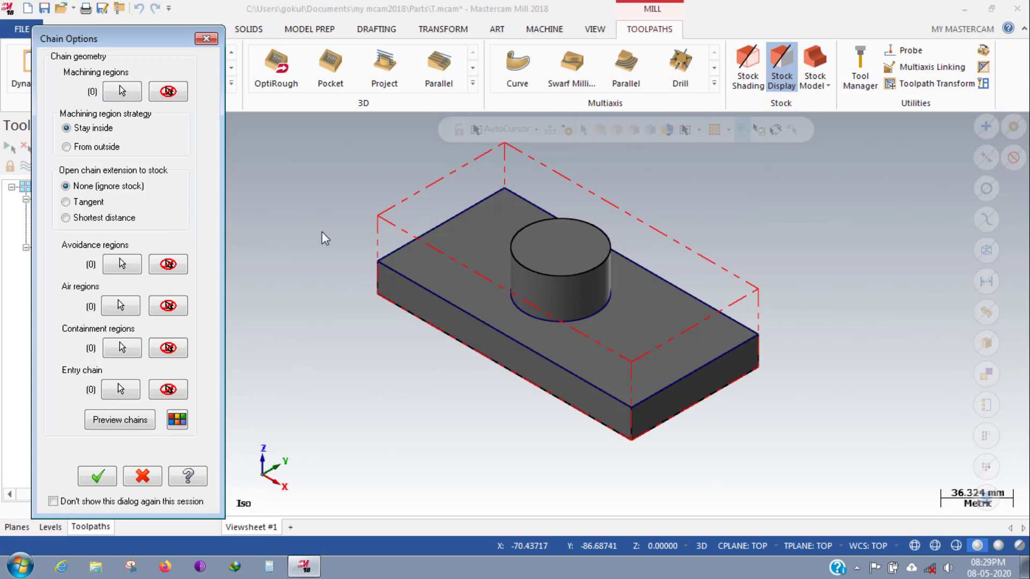
left_click(388, 269)
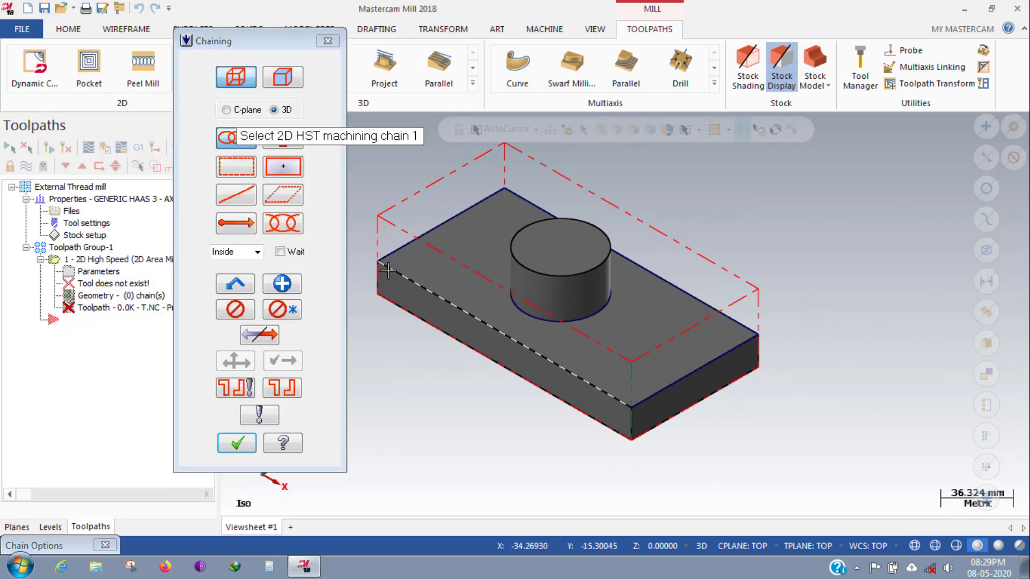
left_click(248, 443)
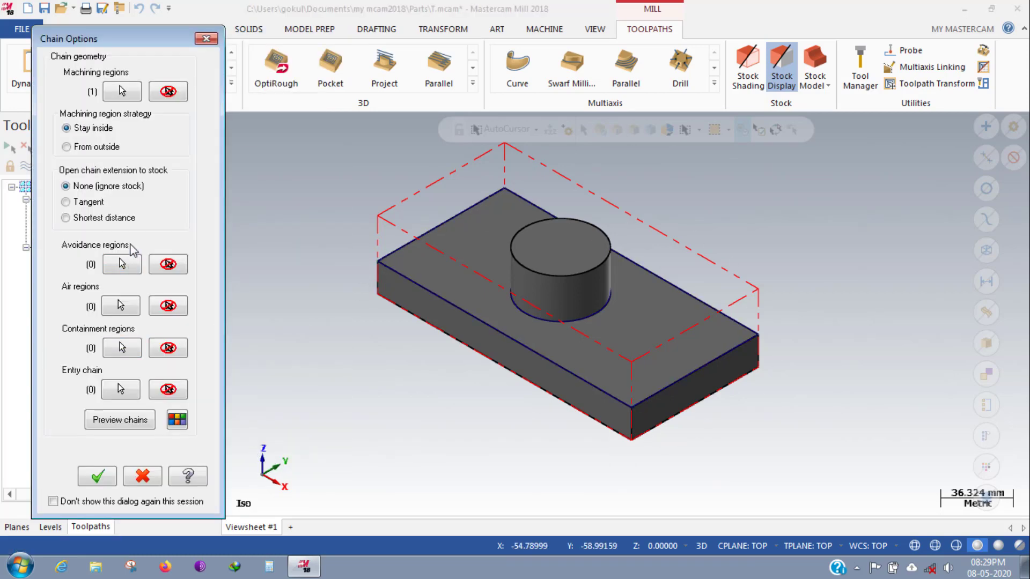
Add the boss's base circle as the avoidance region, preview the chains and accept the chain options.
left_click(133, 304)
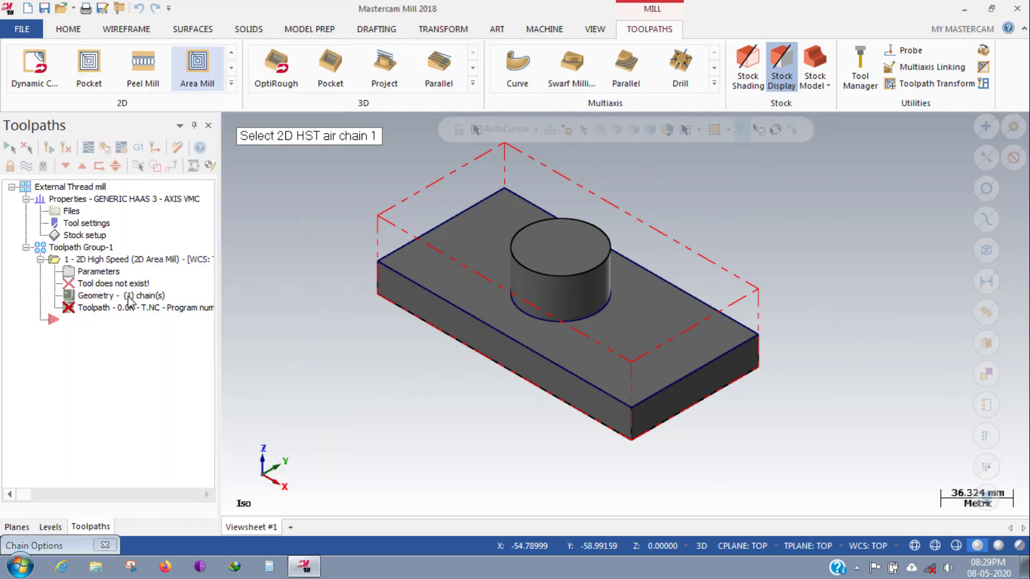
key("Escape")
left_click(122, 263)
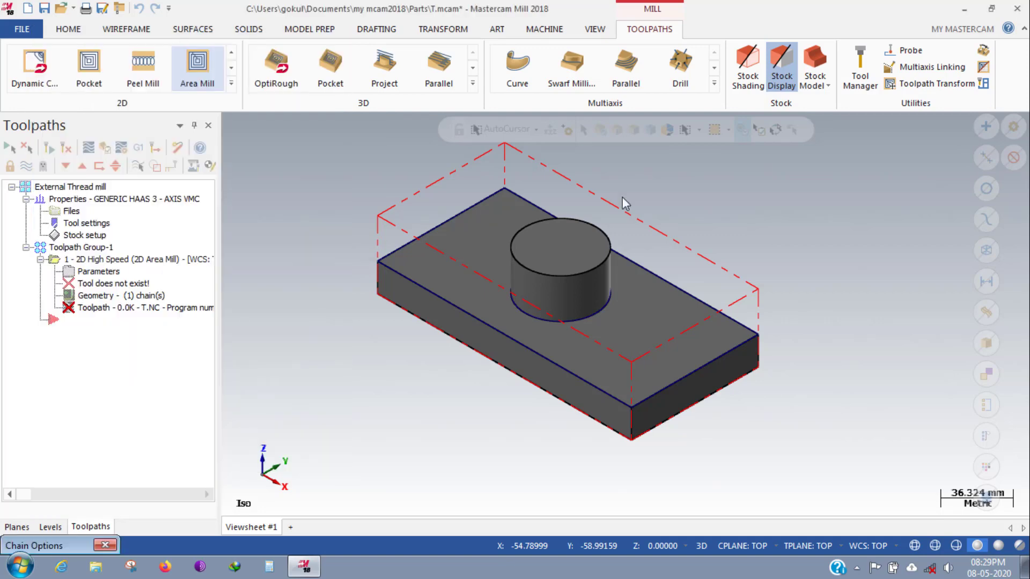
left_click(572, 320)
left_click(233, 444)
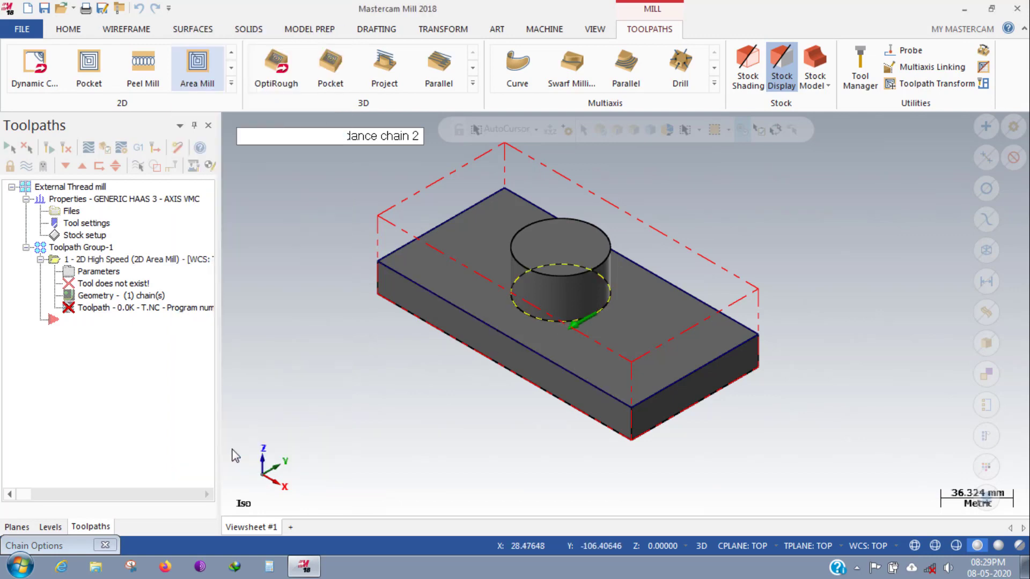
left_click(119, 419)
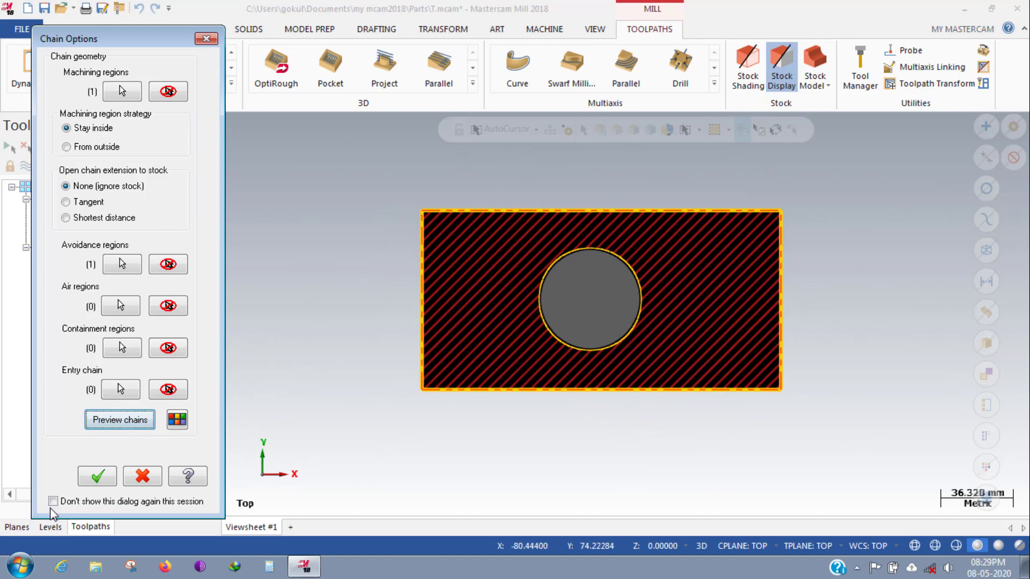
left_click(91, 477)
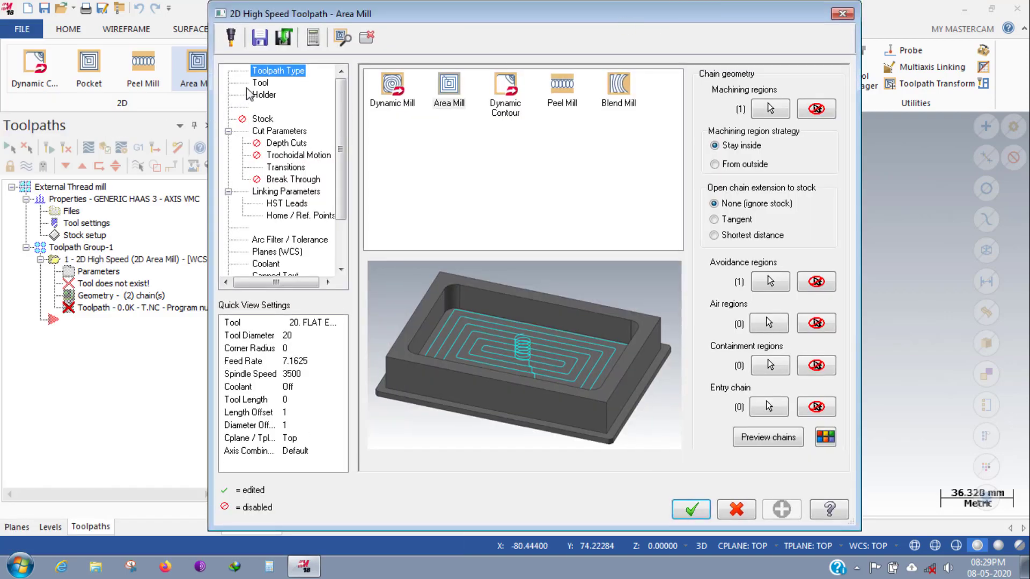
Filter the tool library to flat end mills and select FLAT END MILL - 20 for the area mill toolpath.
left_click(261, 84)
left_click(381, 317)
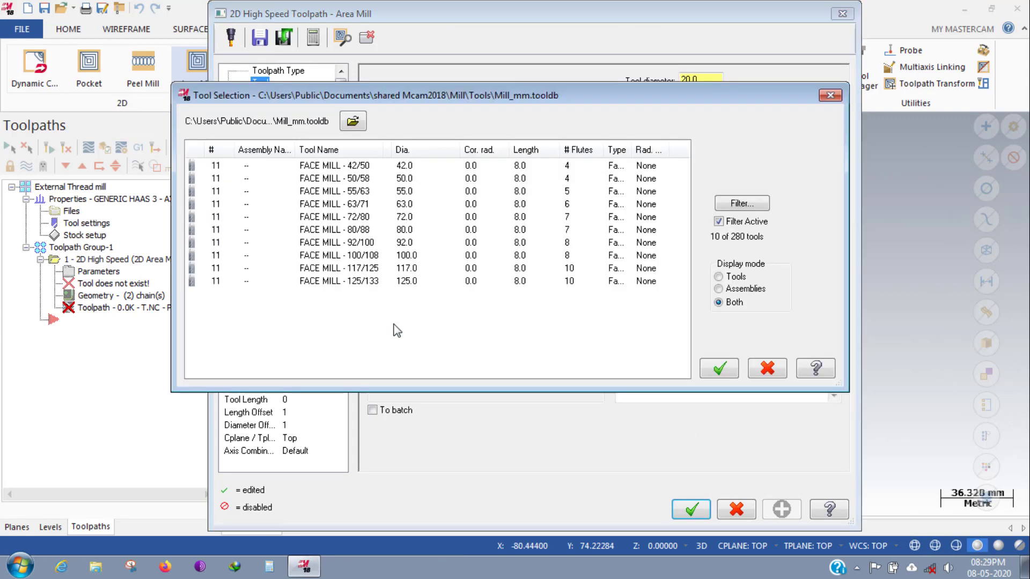
left_click(741, 204)
left_click(387, 161)
left_click(298, 164)
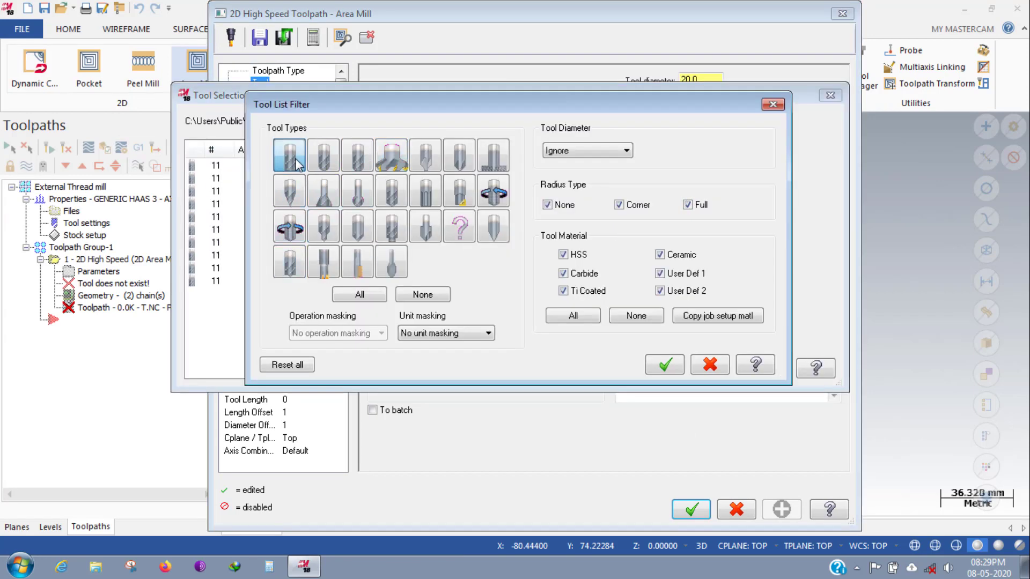
left_click(665, 365)
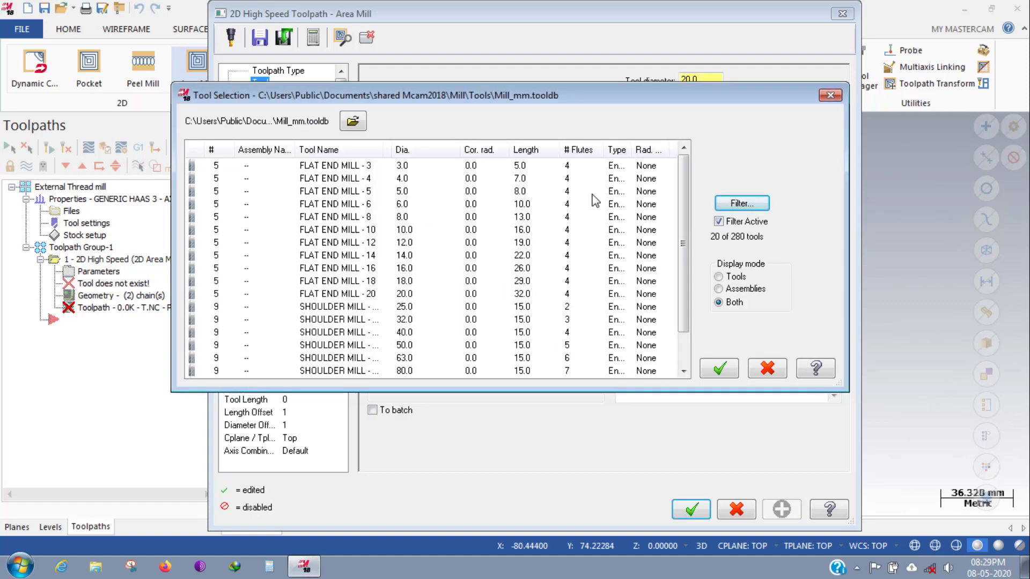
left_click(408, 256)
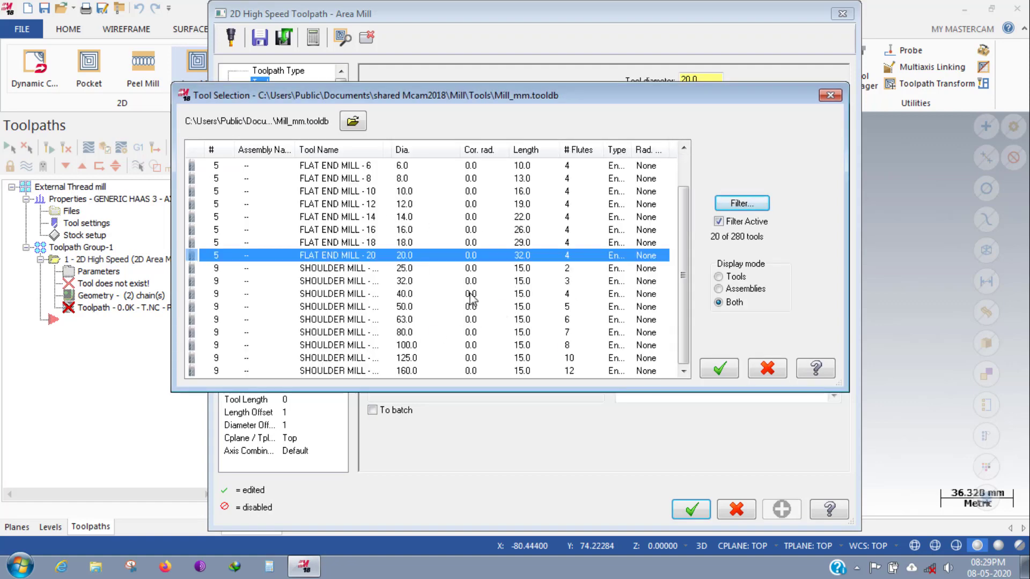
left_click(725, 369)
Set the stock to leave on walls to 0 in the cut parameters.
left_click(264, 96)
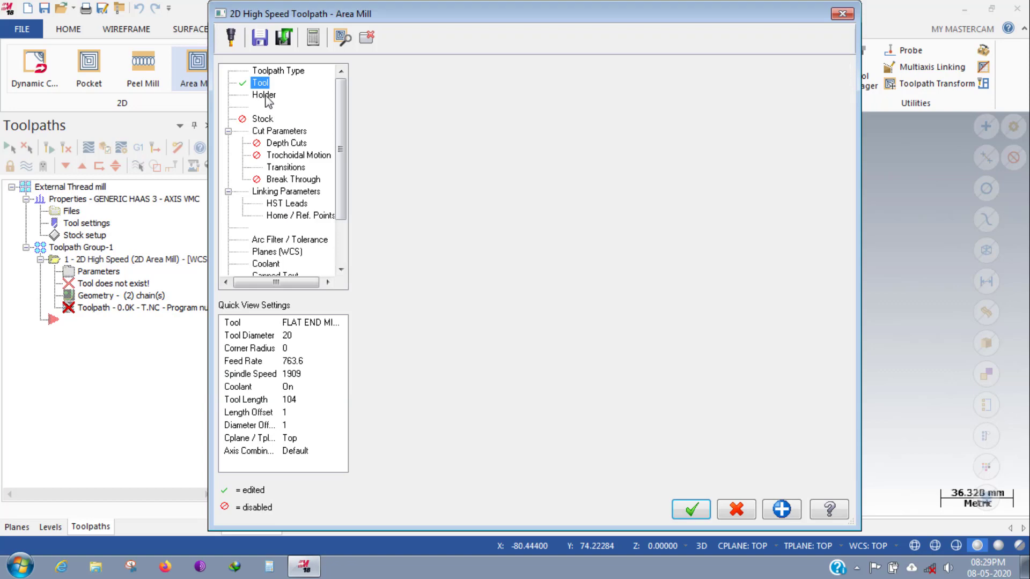
left_click(259, 131)
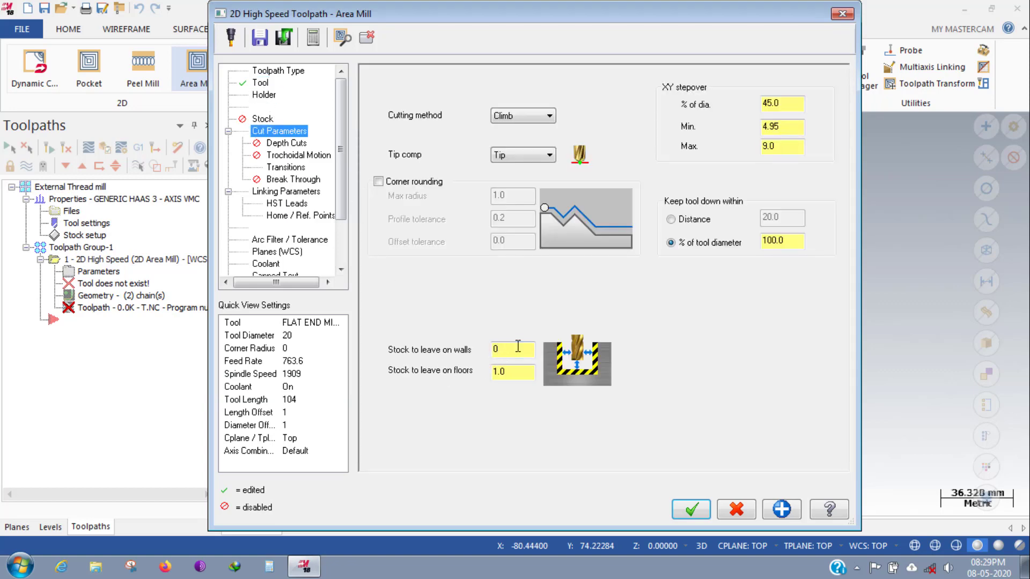
key("Return")
Enable depth cuts with a maximum rough step of 2.5 mm.
left_click(285, 143)
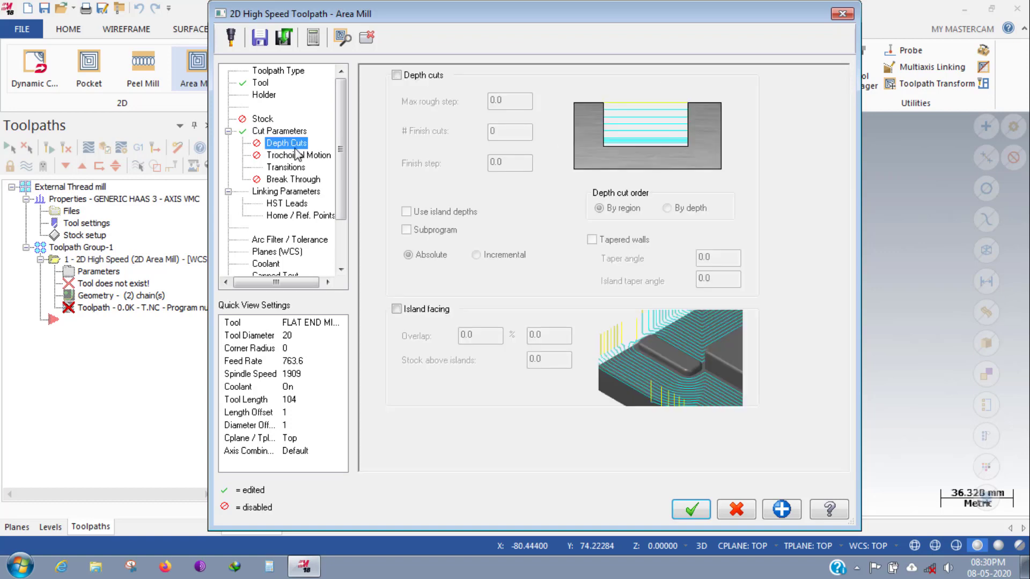
left_click(423, 75)
left_click(524, 102)
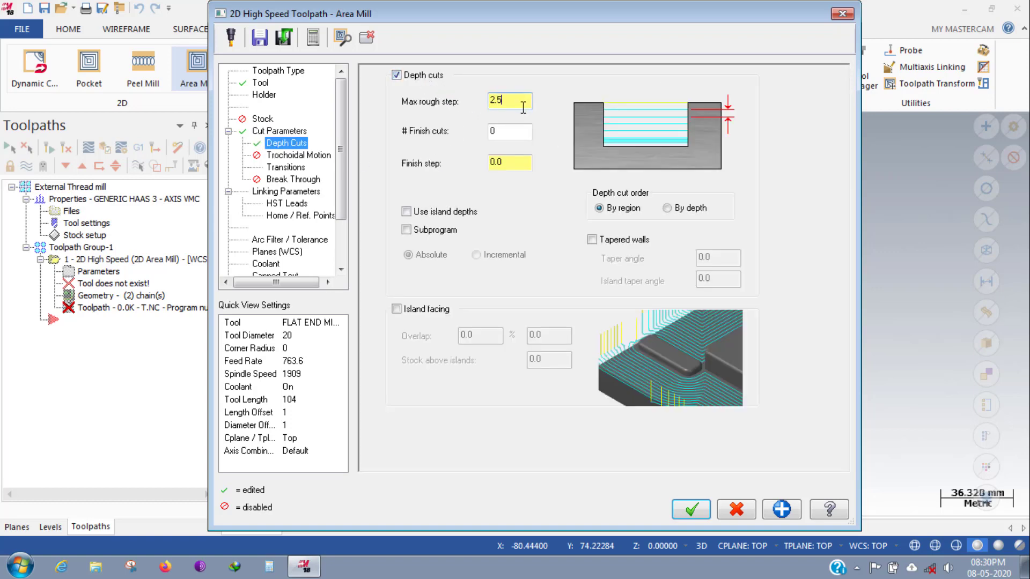
key("Tab")
In the linking parameters, pick the top of stock from the boss's top face at 28.0 and the depth from the plate's top corner.
left_click(300, 168)
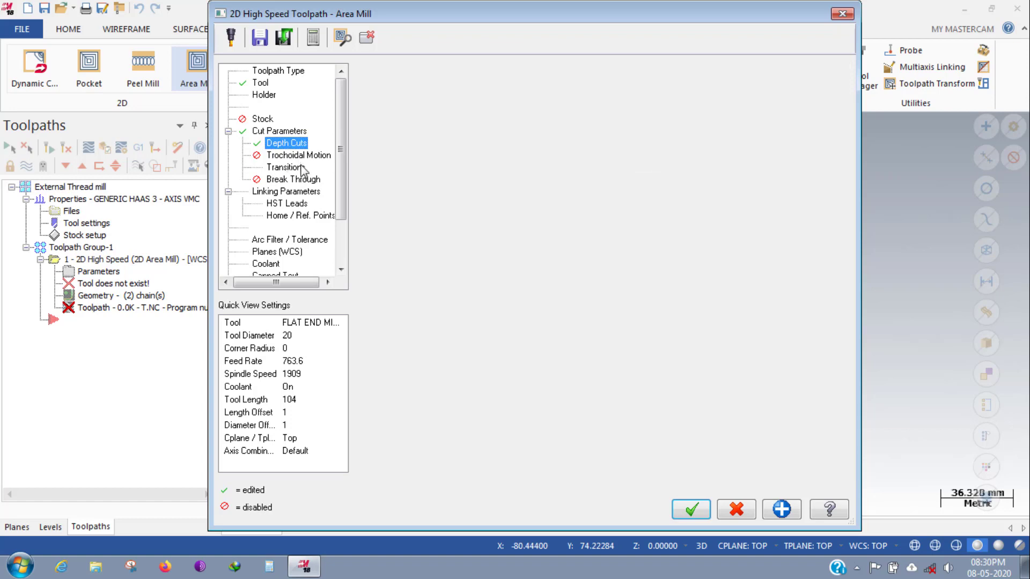
left_click(294, 180)
left_click(286, 191)
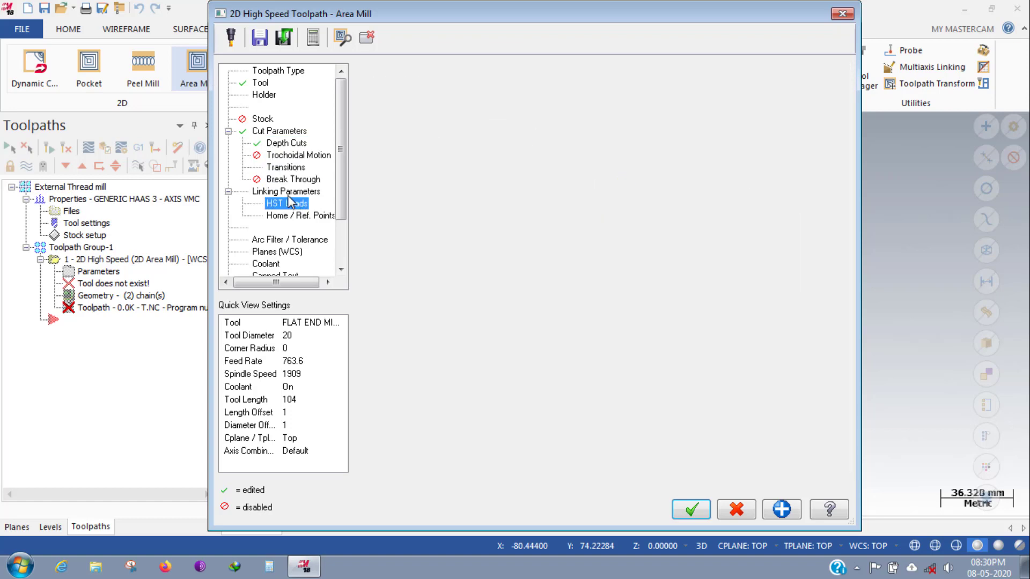
left_click(547, 313)
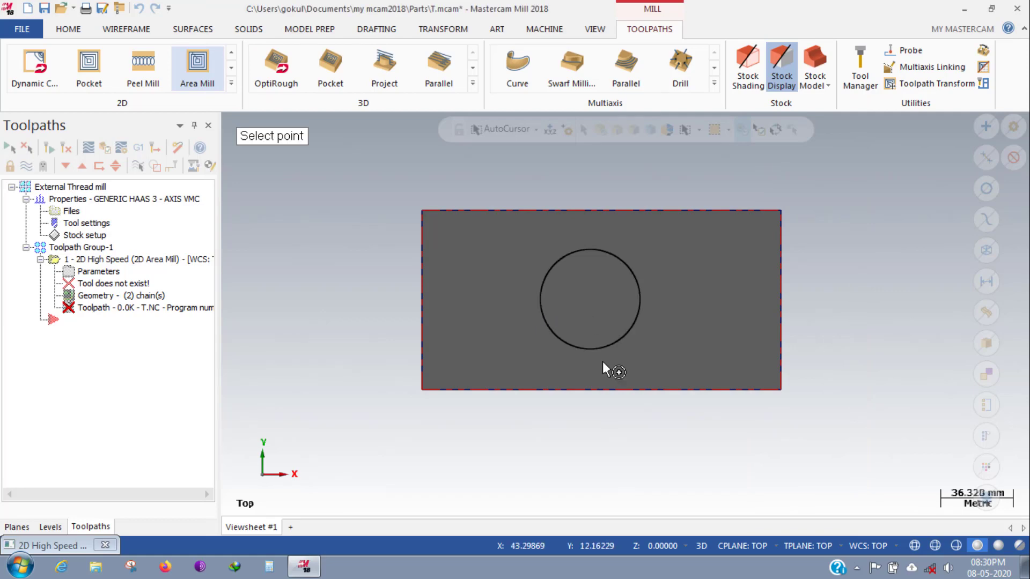
middle_click_drag(602, 368, 620, 324)
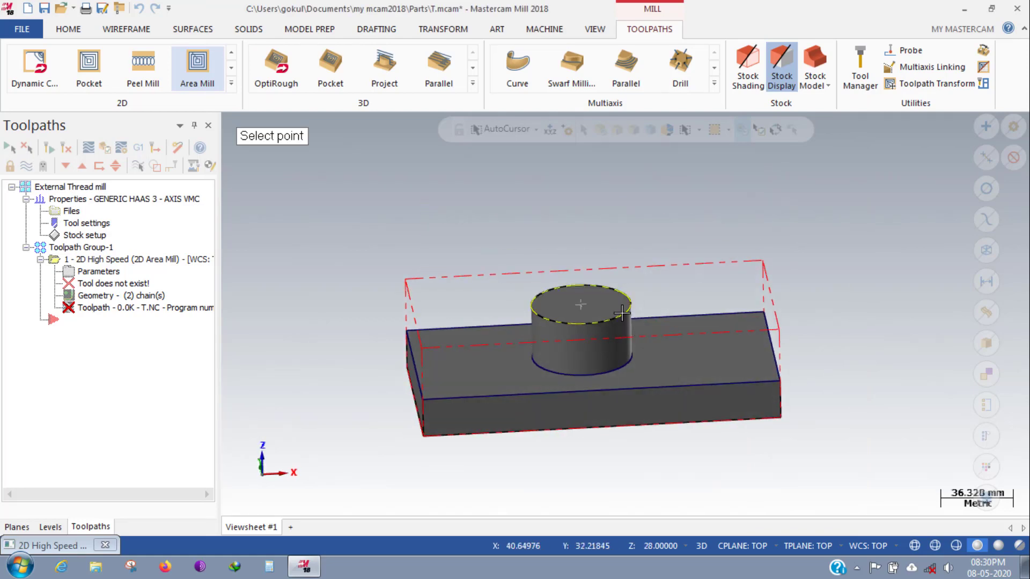
left_click(621, 323)
left_click(561, 378)
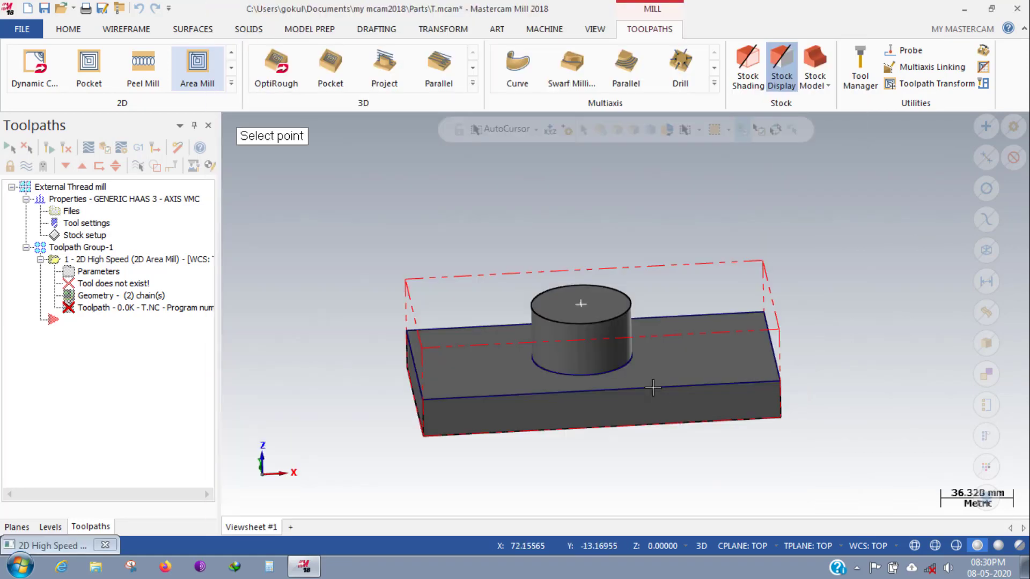
left_click(782, 380)
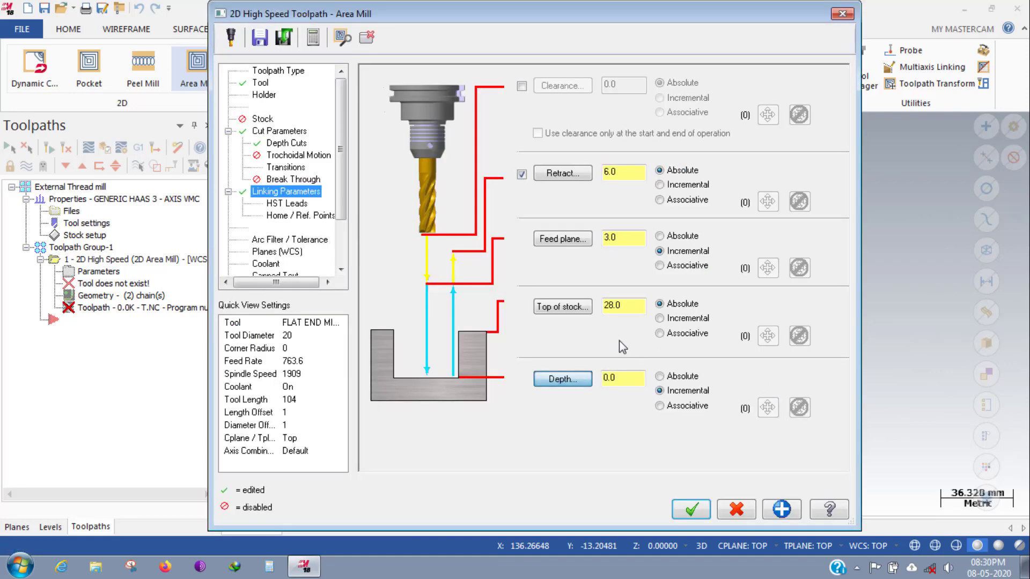
Pick the depth again from the boss's base circle and the top of stock again from its top circle.
left_click(586, 380)
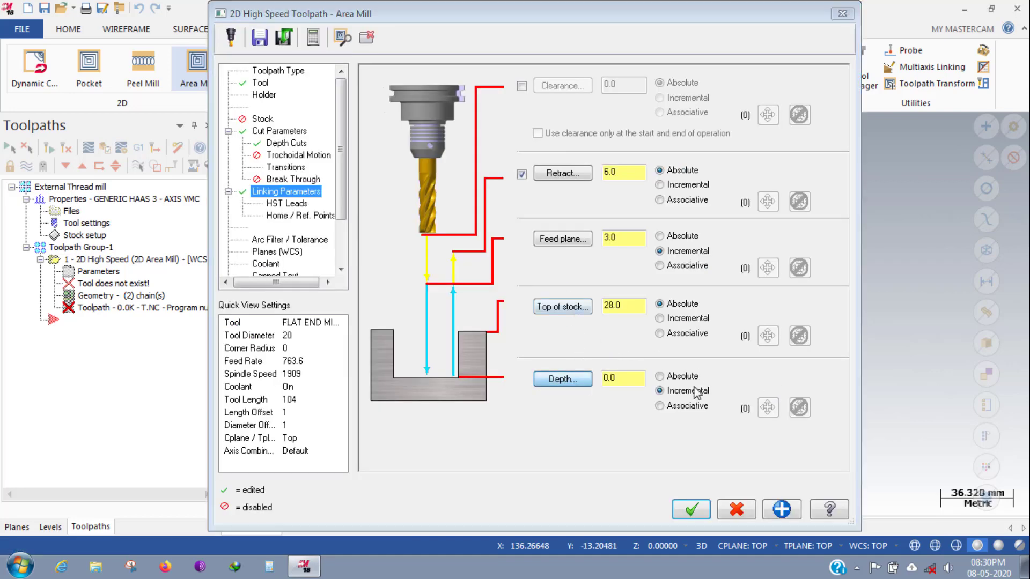
left_click(608, 370)
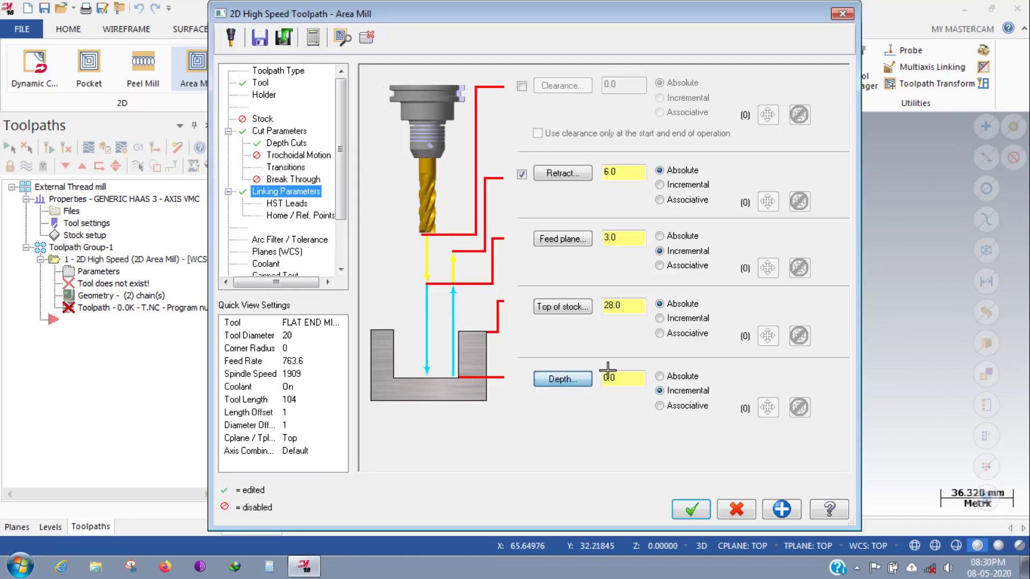
left_click(561, 308)
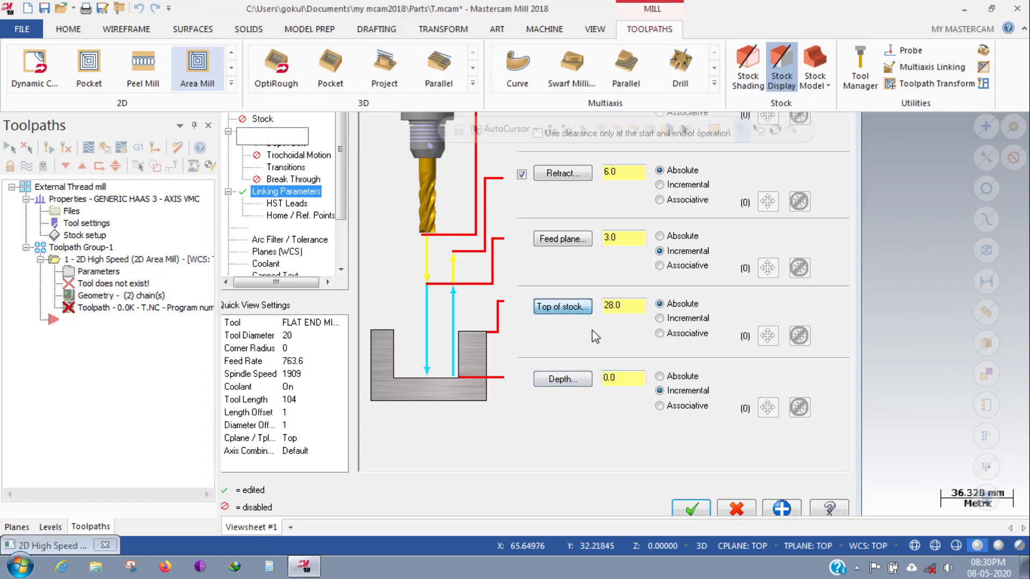
left_click(580, 307)
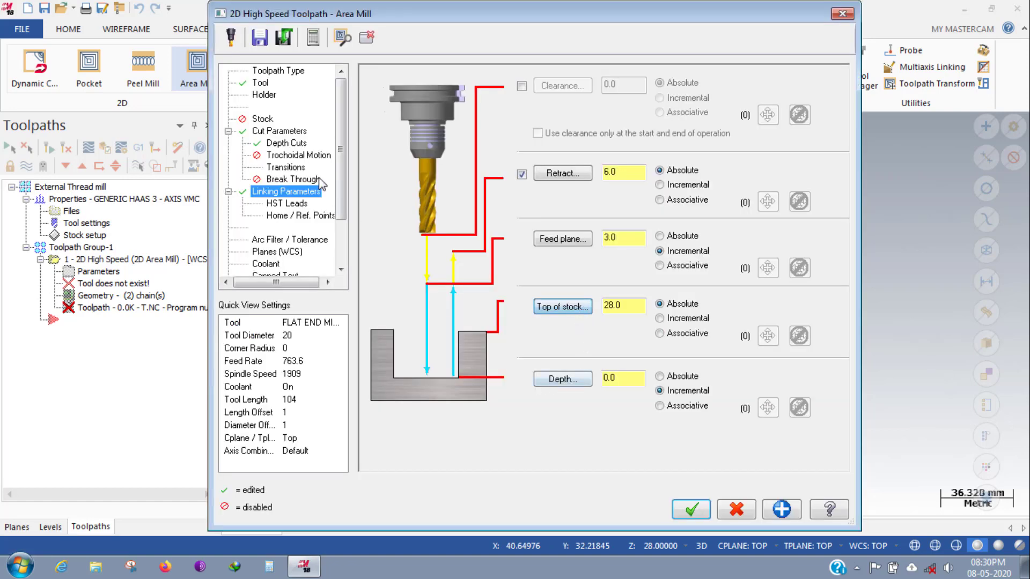
Set the WCS origin to the plate's lower-left corner in the top view and copy it to the tool and construction planes.
left_click(294, 205)
left_click(292, 215)
left_click(281, 242)
left_click(279, 252)
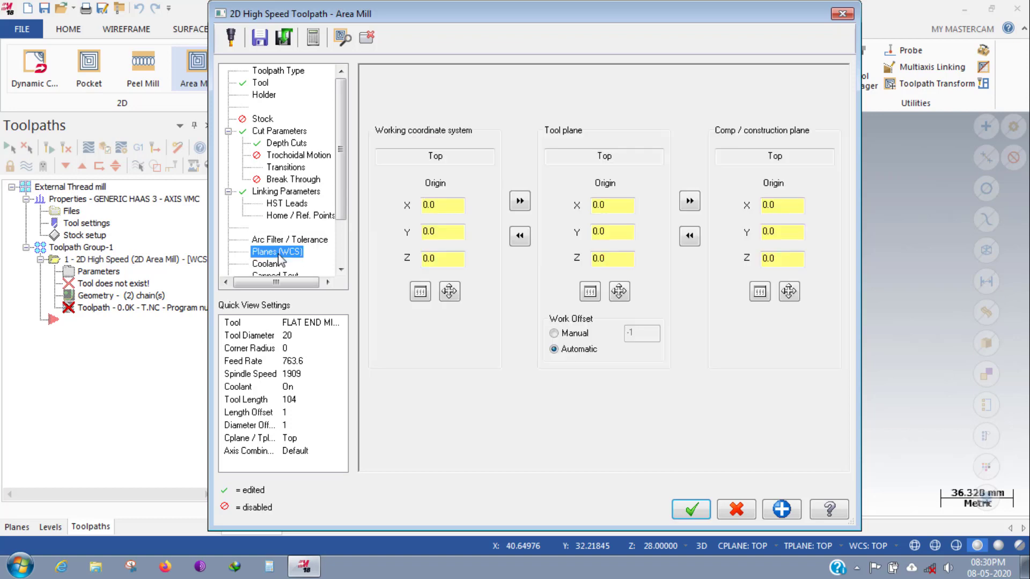
left_click(274, 265)
left_click(268, 254)
left_click(449, 291)
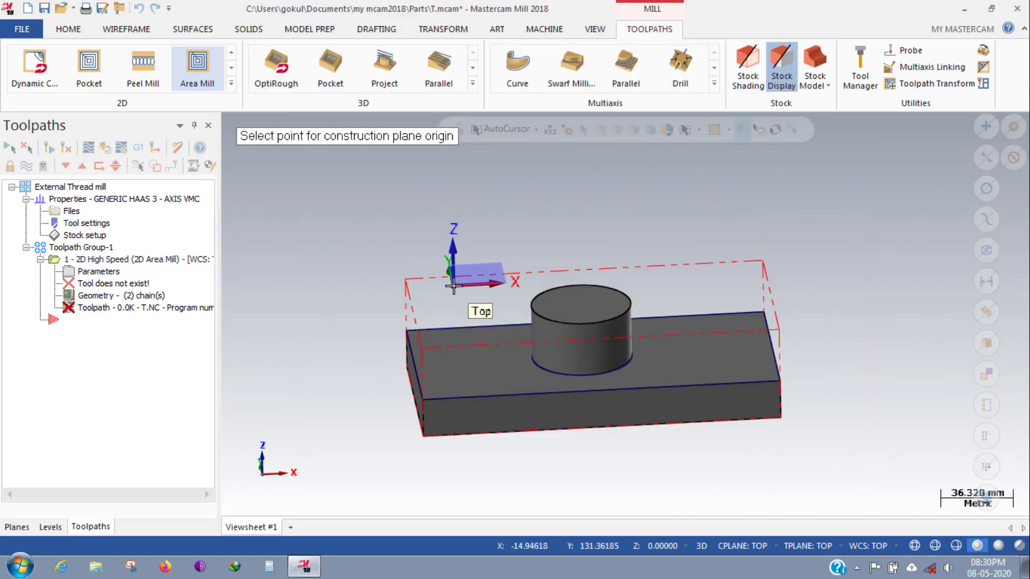
key("alt+1")
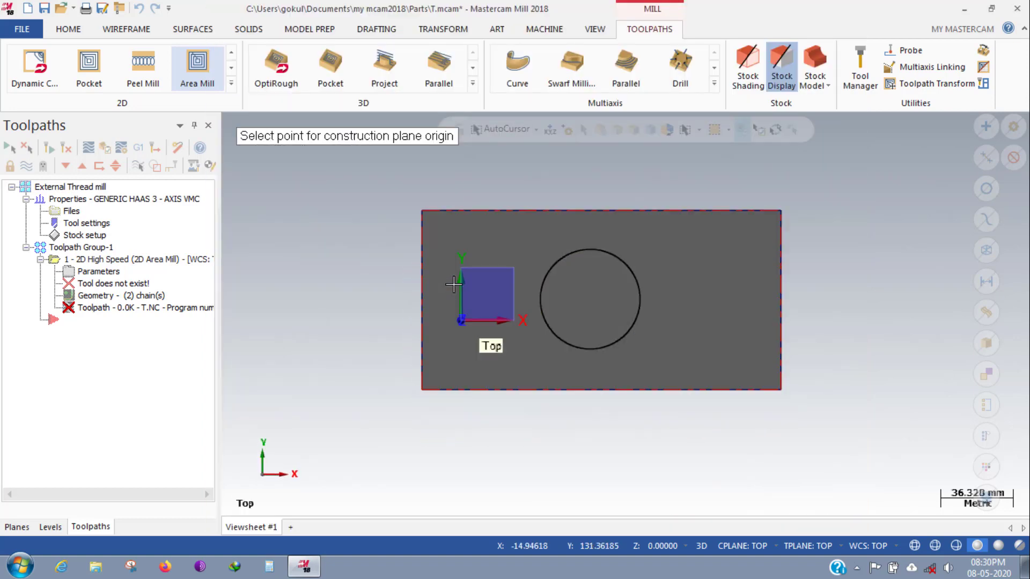
left_click(423, 391)
left_click(520, 201)
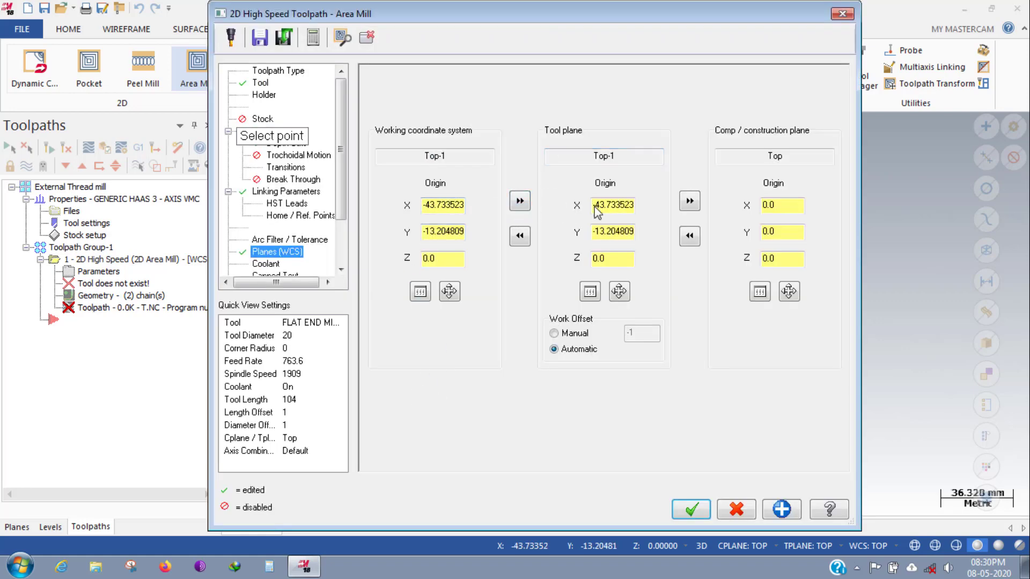
left_click(689, 201)
Review the coolant settings, accept the parameters to generate the area mill toolpath, and collapse its operation in the toolpath tree.
scroll(335, 198, "down", 2)
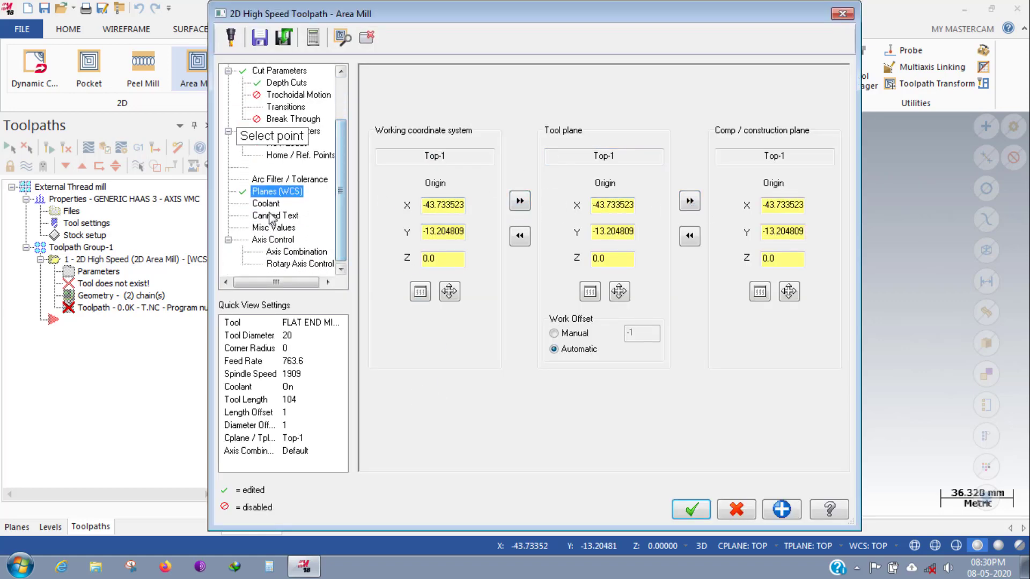
left_click(266, 205)
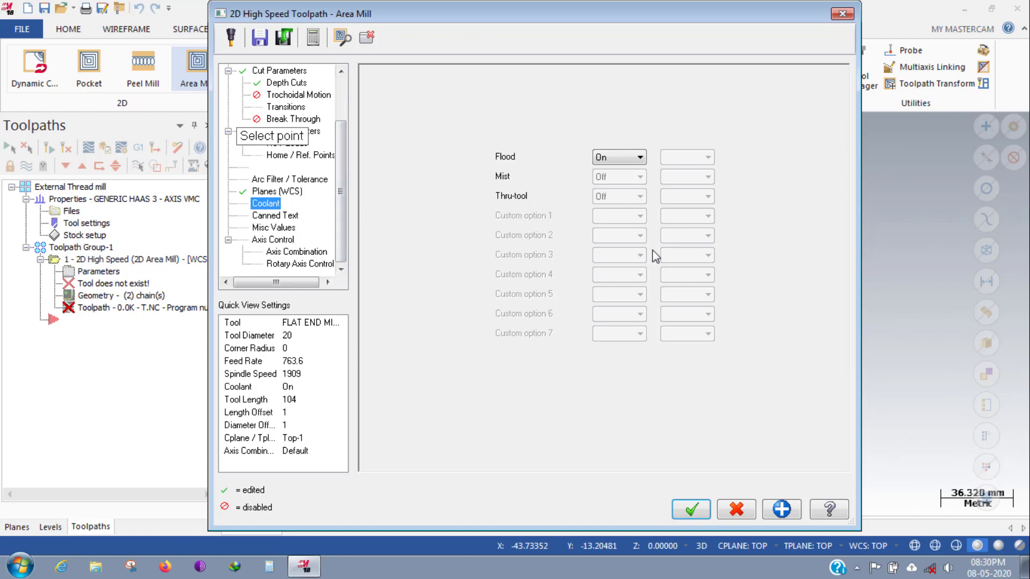
left_click(691, 509)
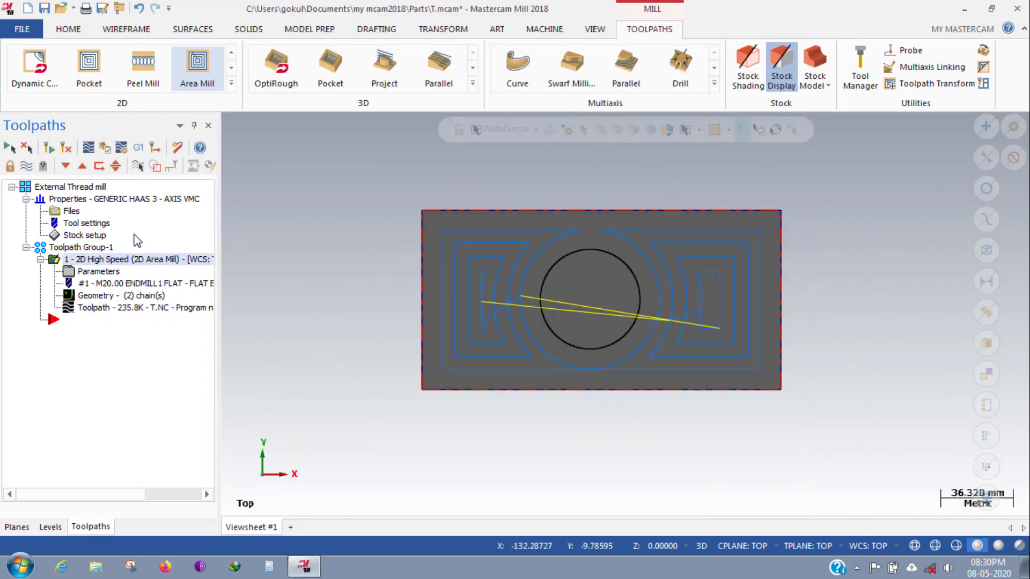
mouse_move(462, 395)
middle_mouse_down()
mouse_move(464, 335)
mouse_move(451, 407)
mouse_move(471, 316)
middle_mouse_up()
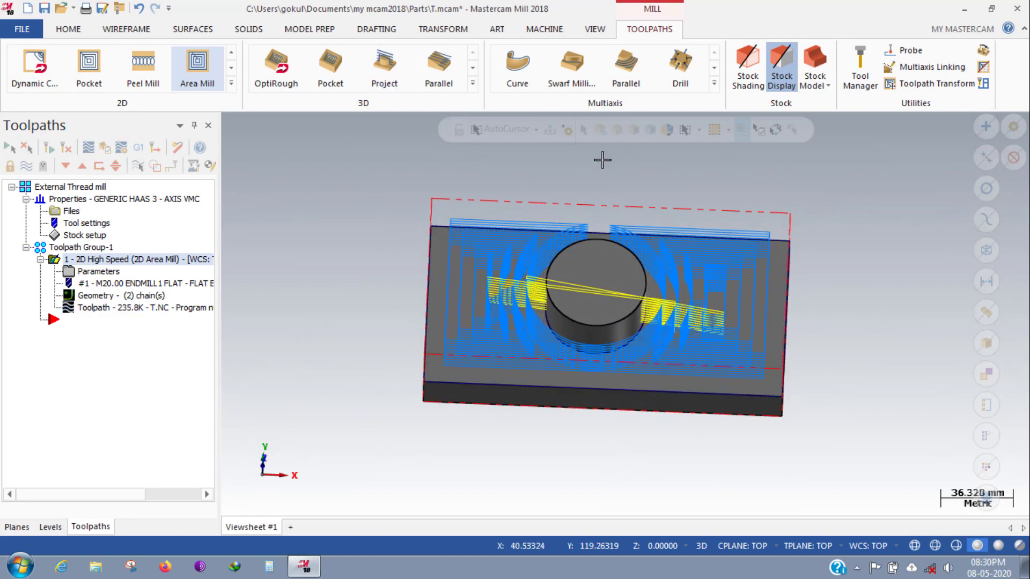
key("alt+7")
middle_click_drag(417, 312, 429, 333)
left_click(40, 260)
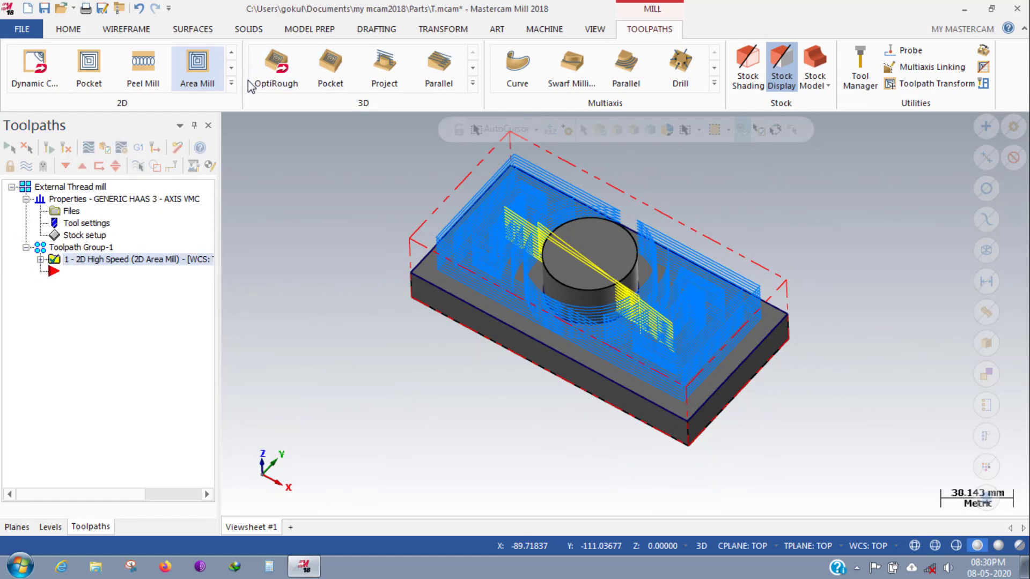
Start a Drill toolpath at the centre point of the boss's top circle and change its toolpath type to Thread Mill.
left_click(231, 83)
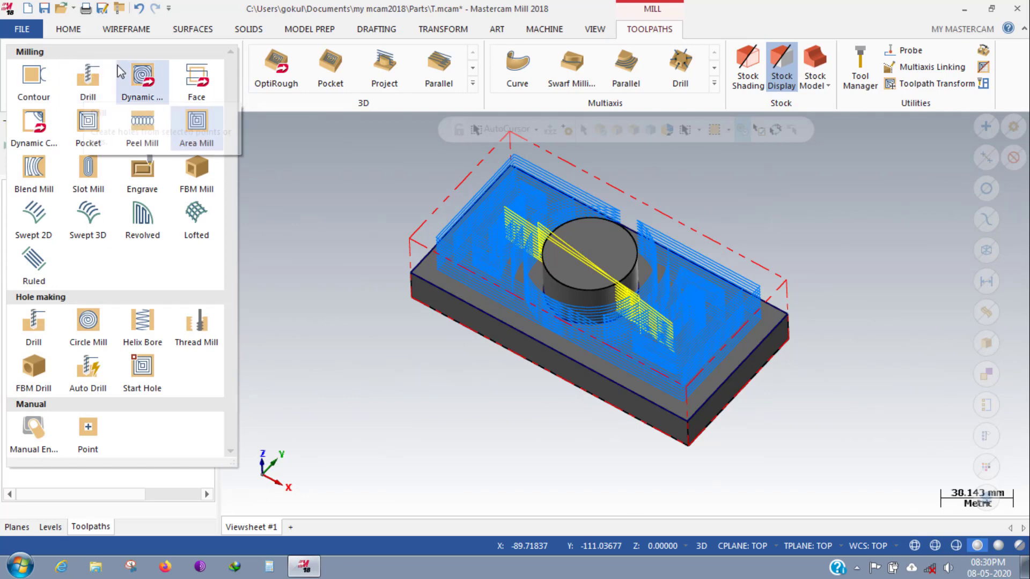
left_click(88, 79)
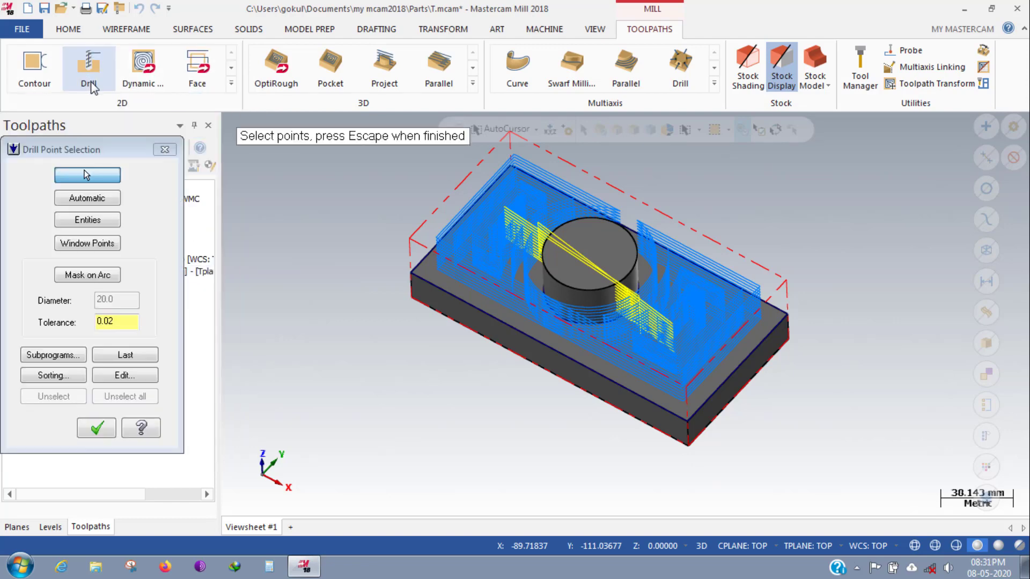
left_click(580, 286)
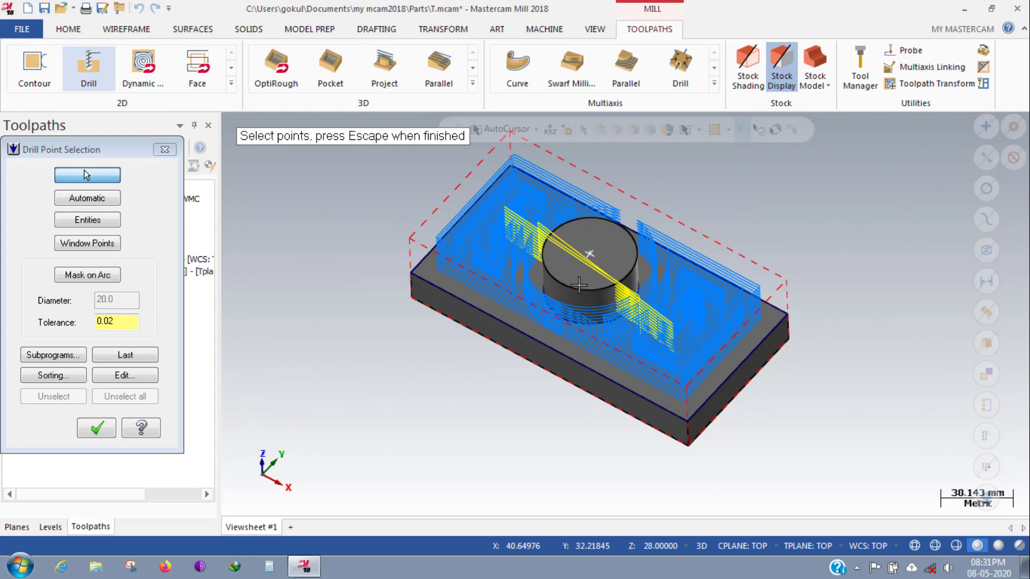
left_click(96, 429)
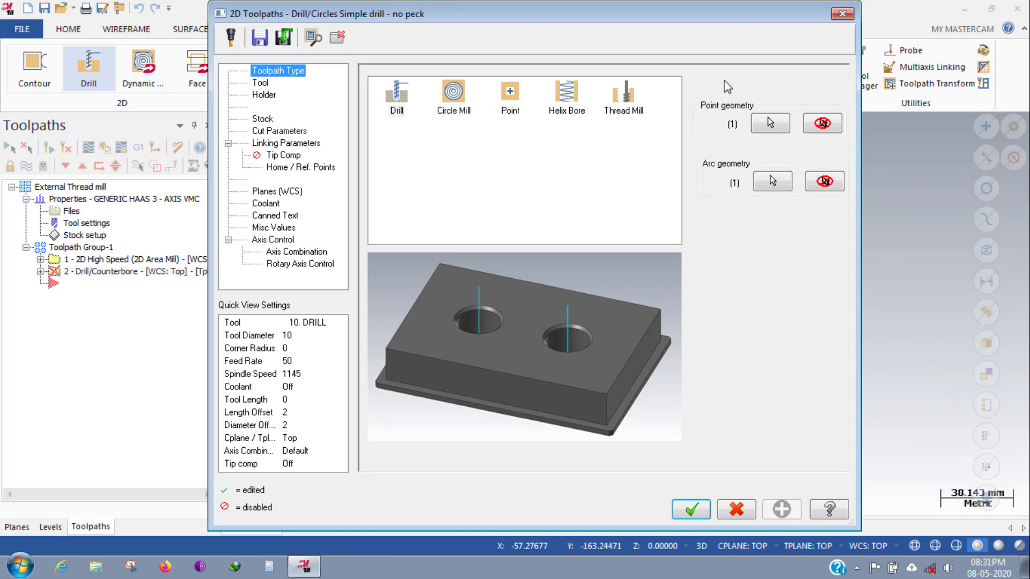
left_click(627, 99)
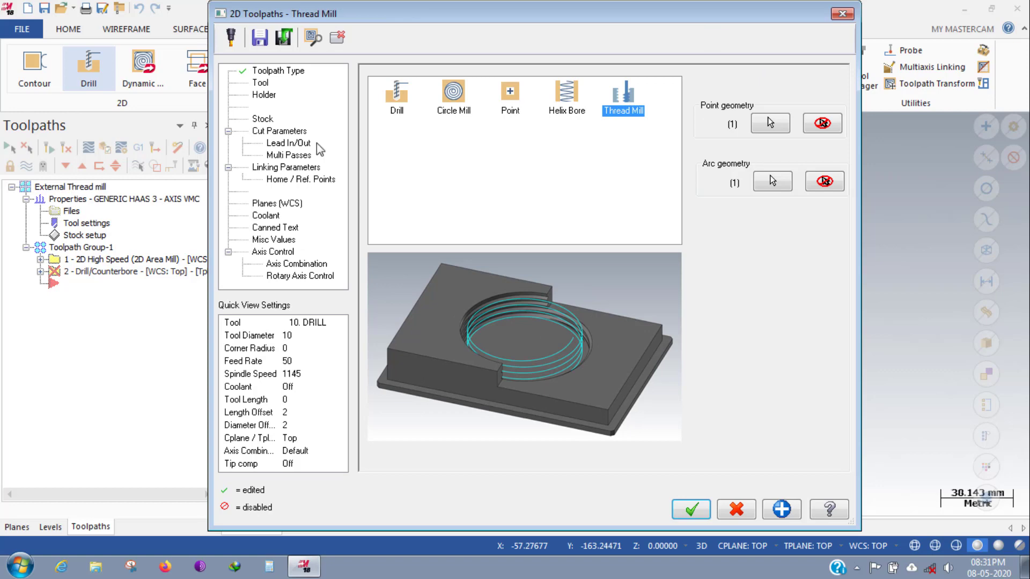
Check the thread mill filter in the tool library and select THREAD MILL - 2MM for the toolpath.
left_click(260, 83)
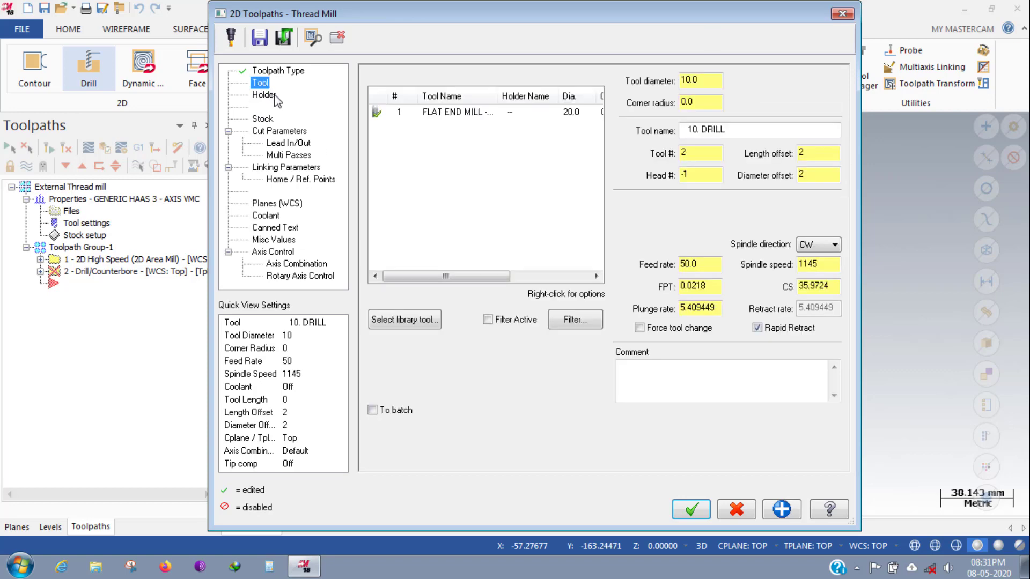
left_click(417, 316)
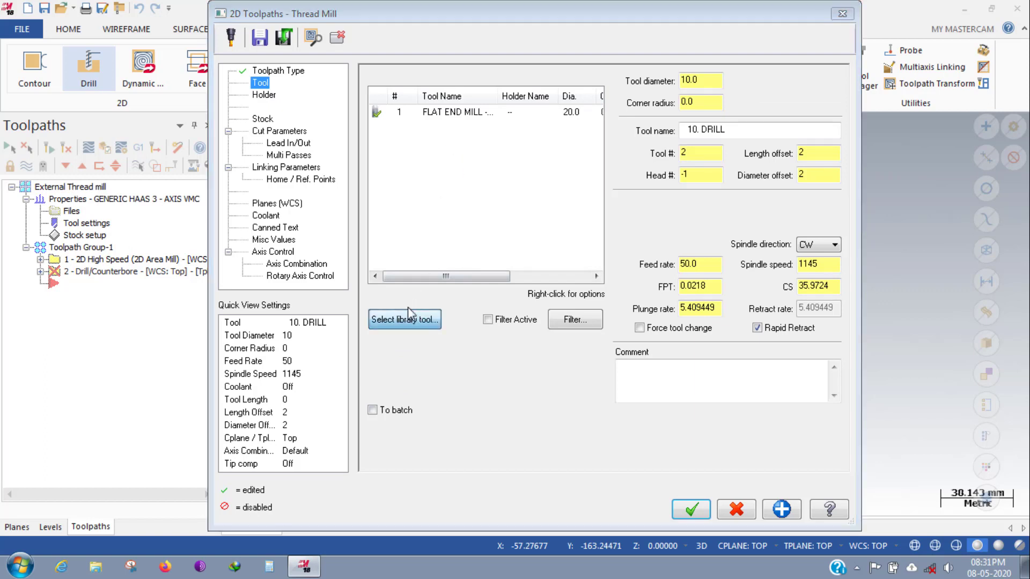
left_click(419, 167)
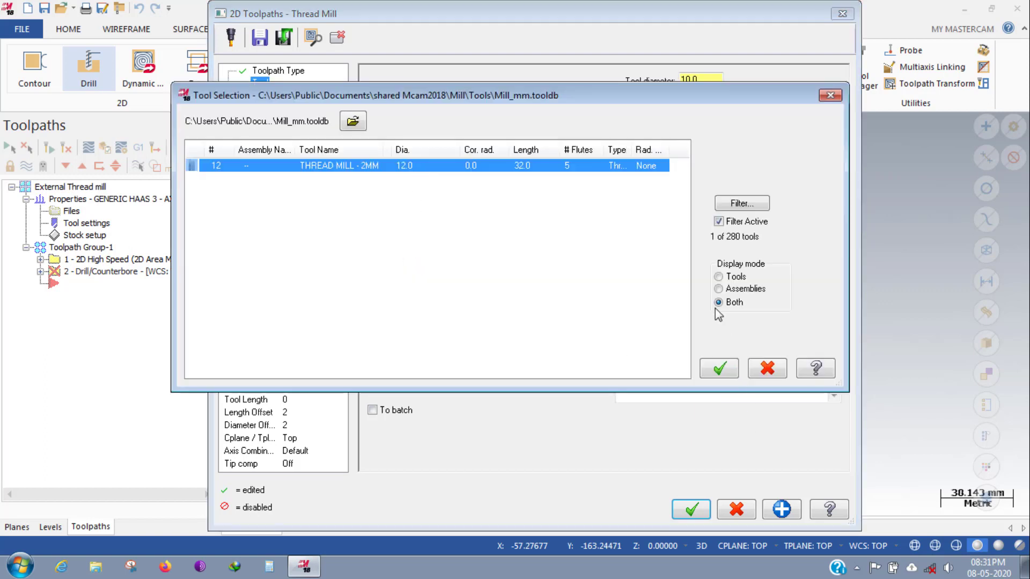
left_click(742, 207)
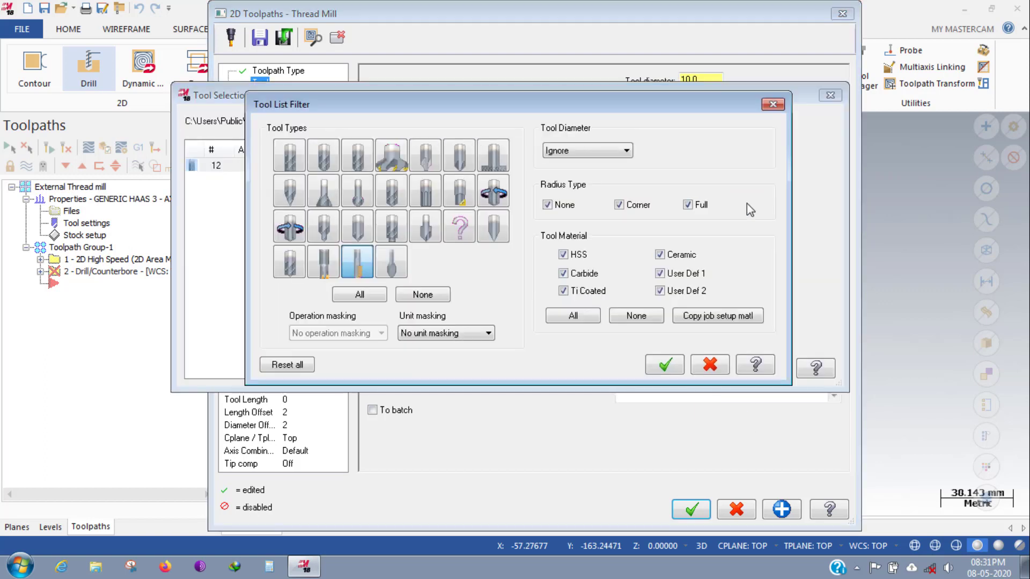
left_click(665, 365)
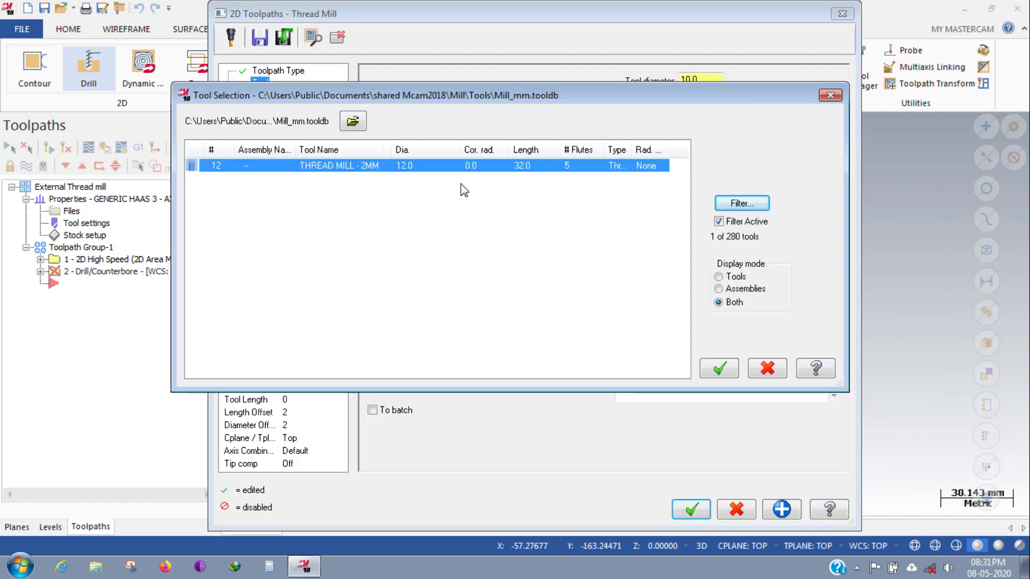
left_click(723, 365)
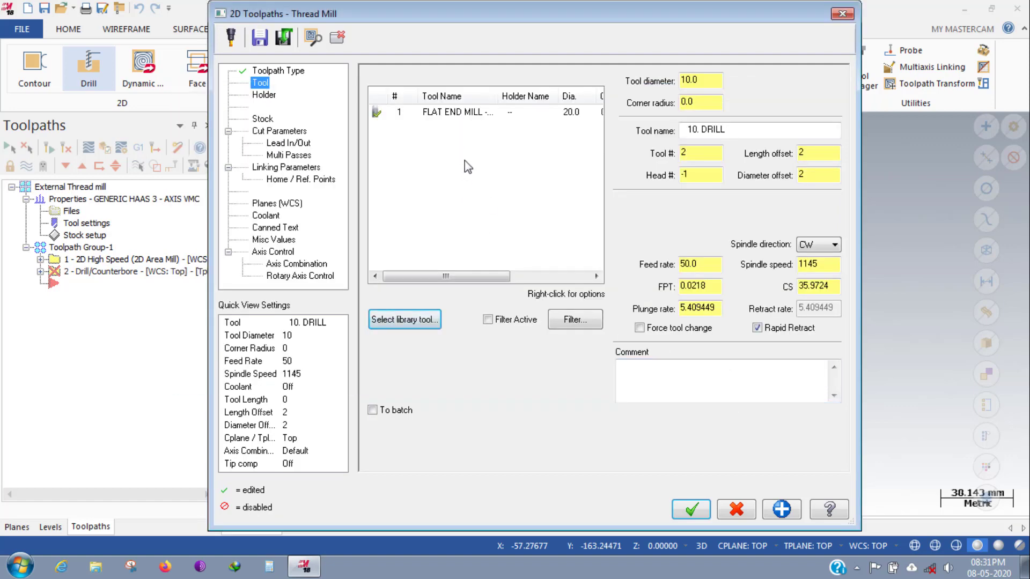
left_click(413, 329)
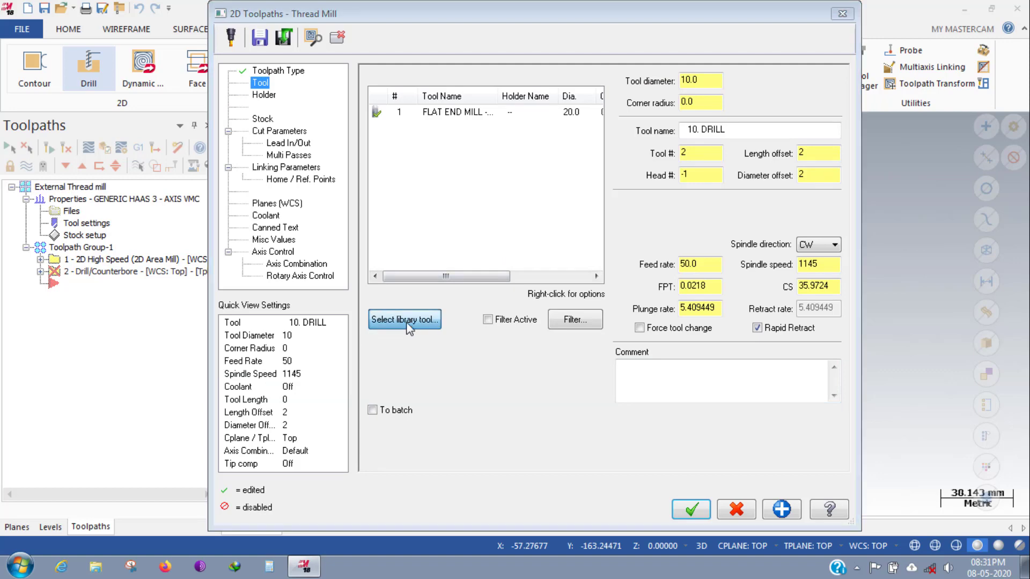
double_click(468, 164)
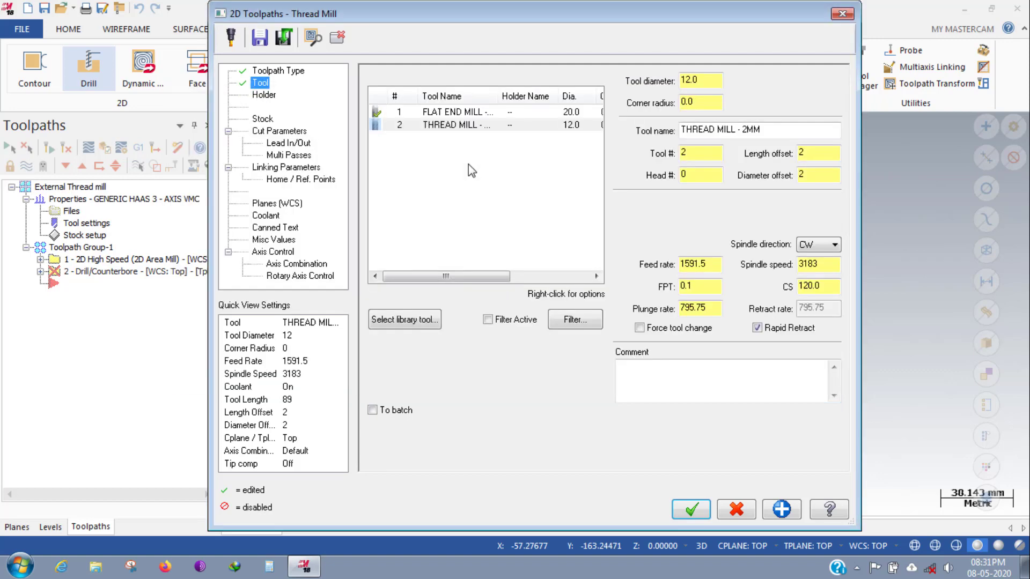
Edit the THREAD MILL - 2MM tool geometry to an outside diameter of 18 and a cutting length of 22.
right_click(466, 122)
left_click(509, 163)
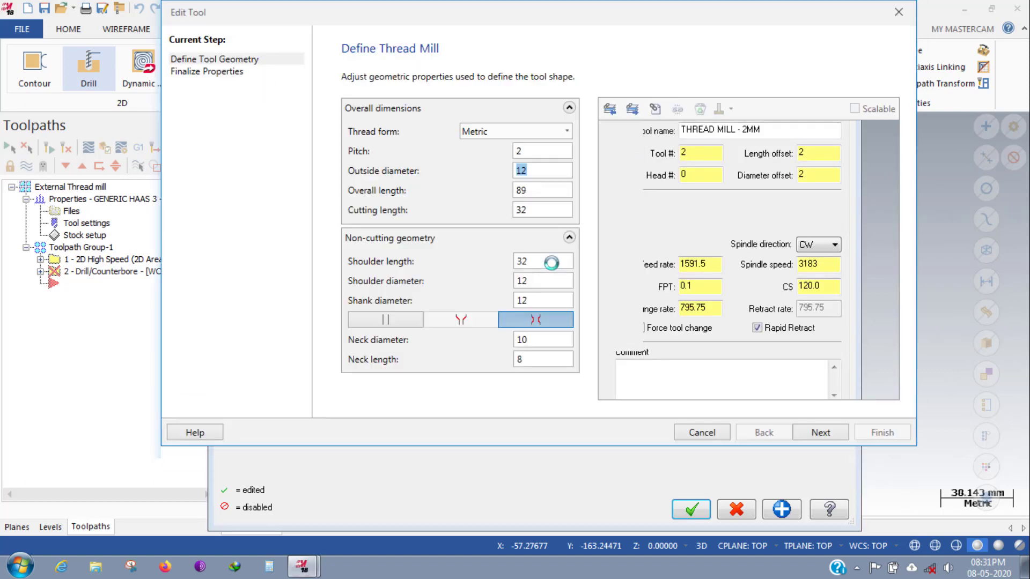
type("18")
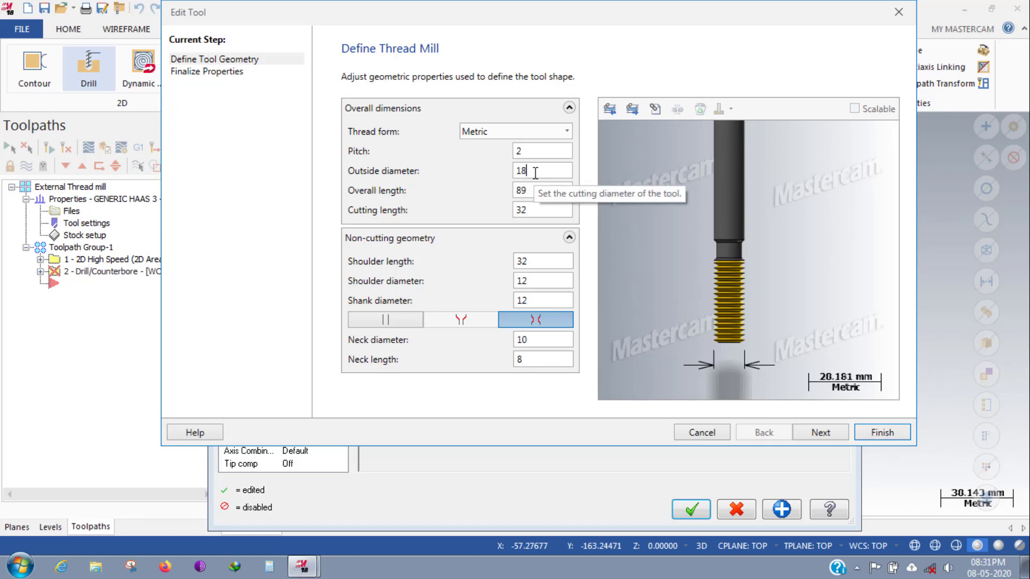
key("Tab")
key("Tab")
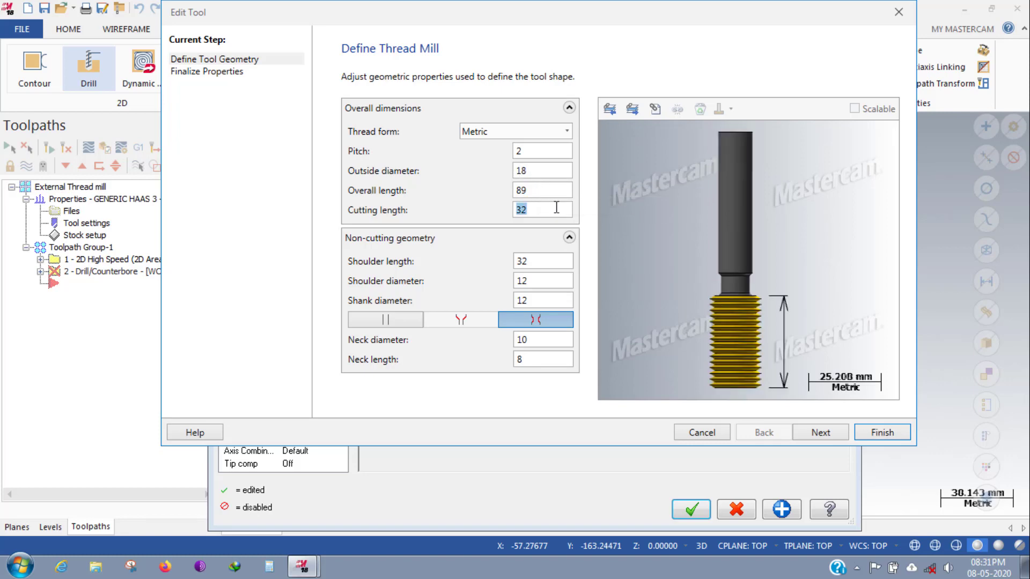
type("22")
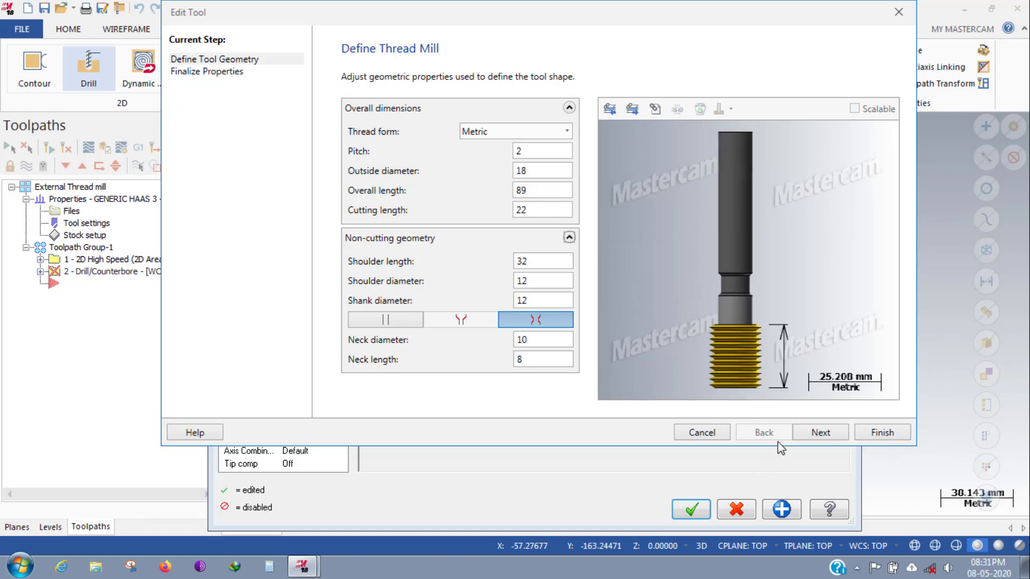
left_click(829, 434)
left_click(882, 432)
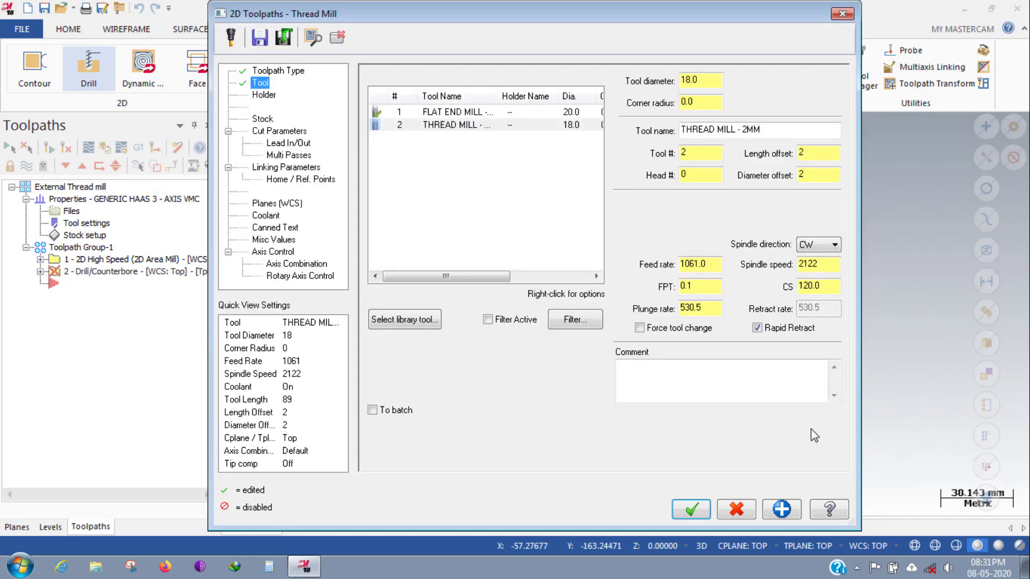
Assign holder B2C3-0016 to the thread mill and set the tool projection to 60.
left_click(263, 95)
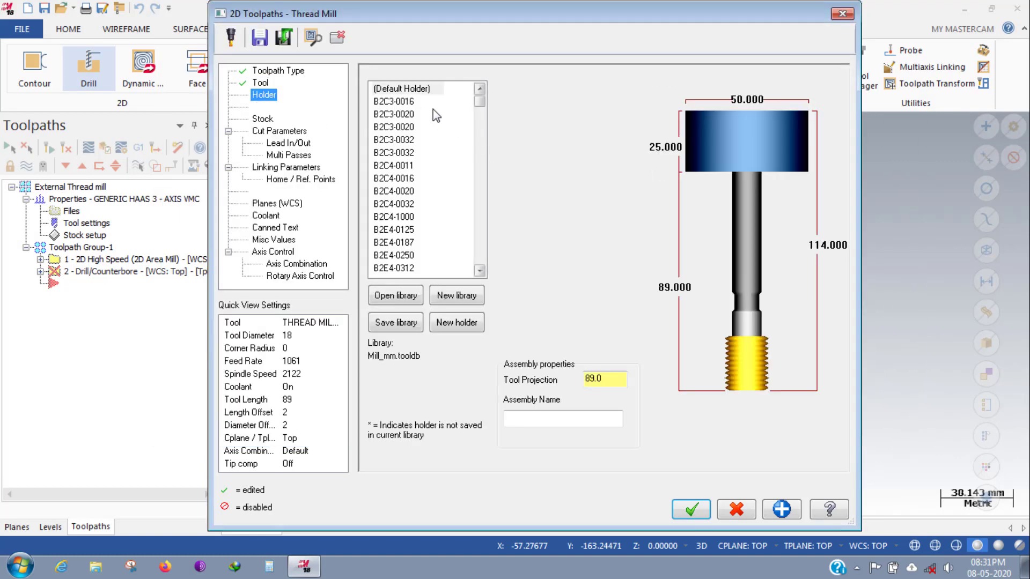
left_click(412, 102)
left_click(604, 380)
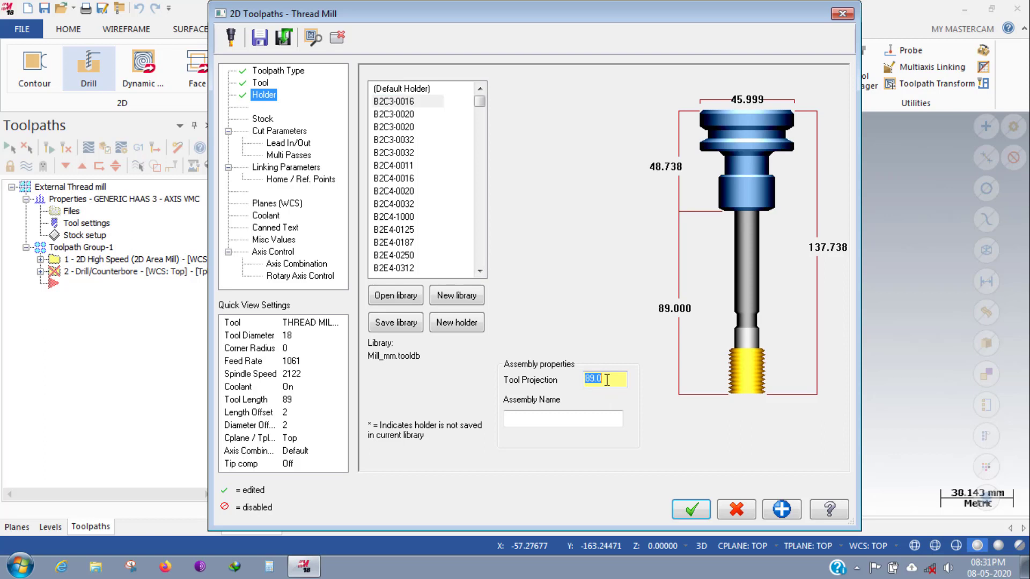
key("Tab")
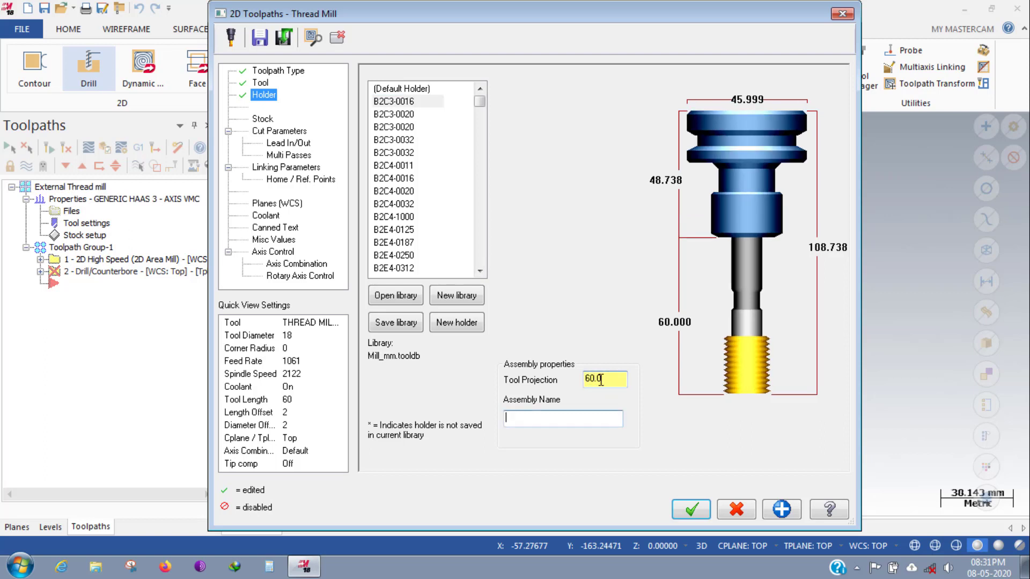
Review the stock, lead in/out and angle settings and set the thread mill cut parameters to an OD thread.
left_click(254, 120)
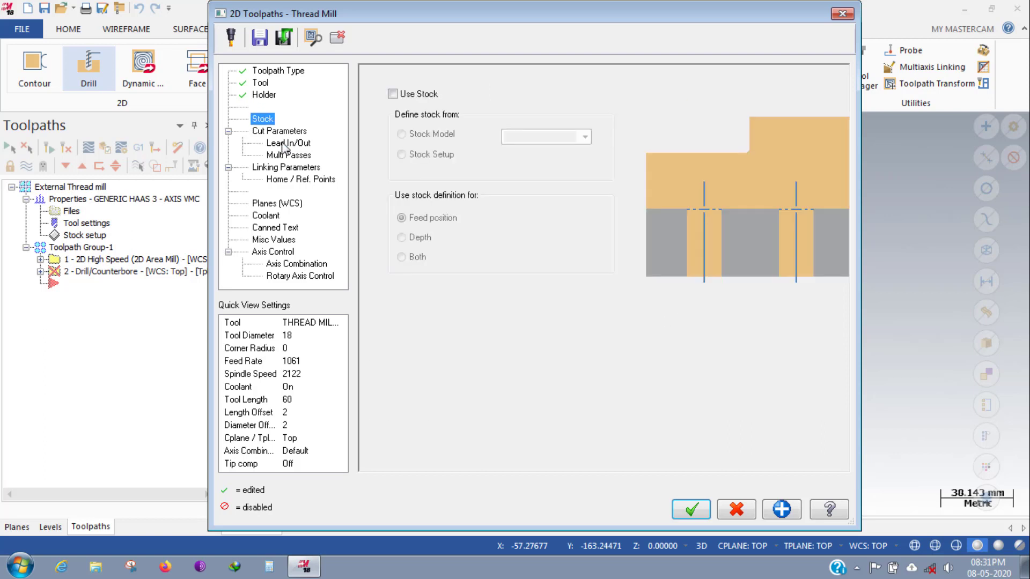
left_click(285, 145)
left_click(279, 132)
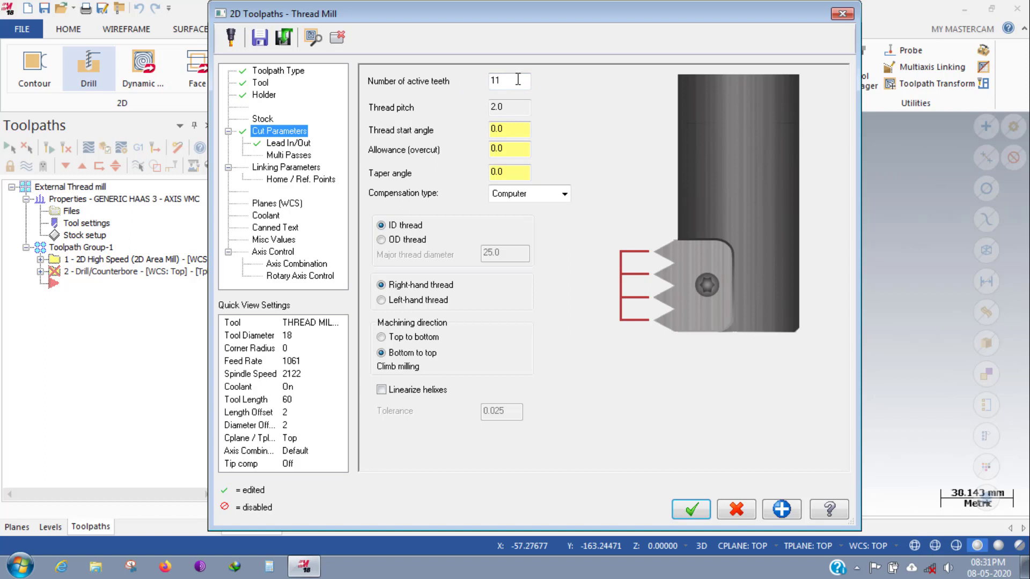
left_click(517, 129)
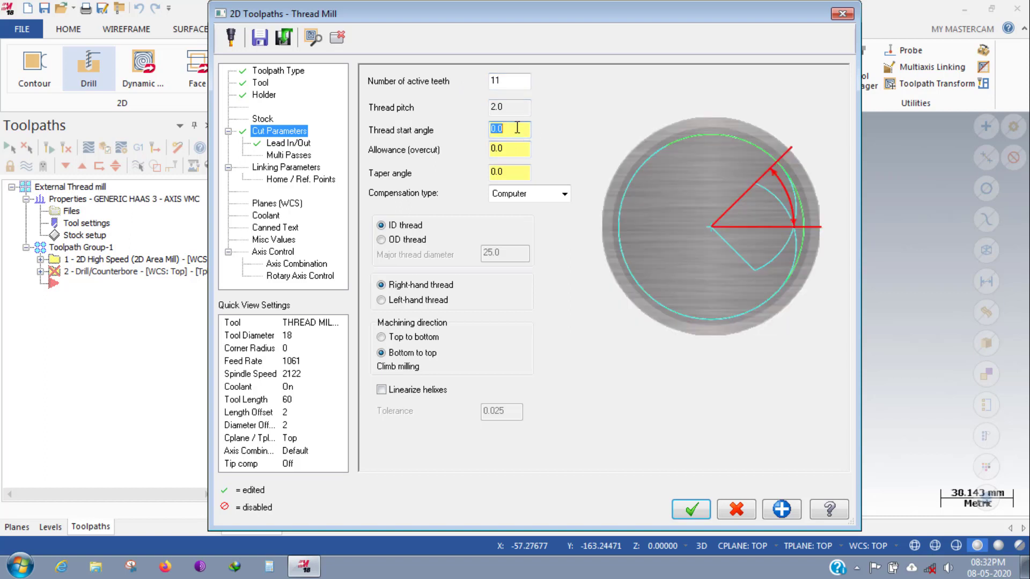
left_click(506, 146)
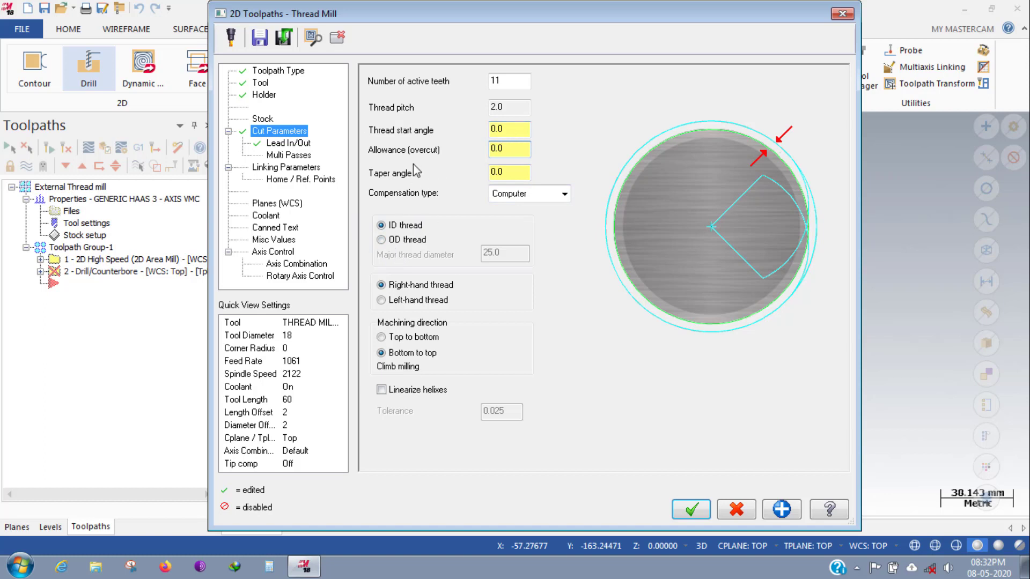
left_click(409, 240)
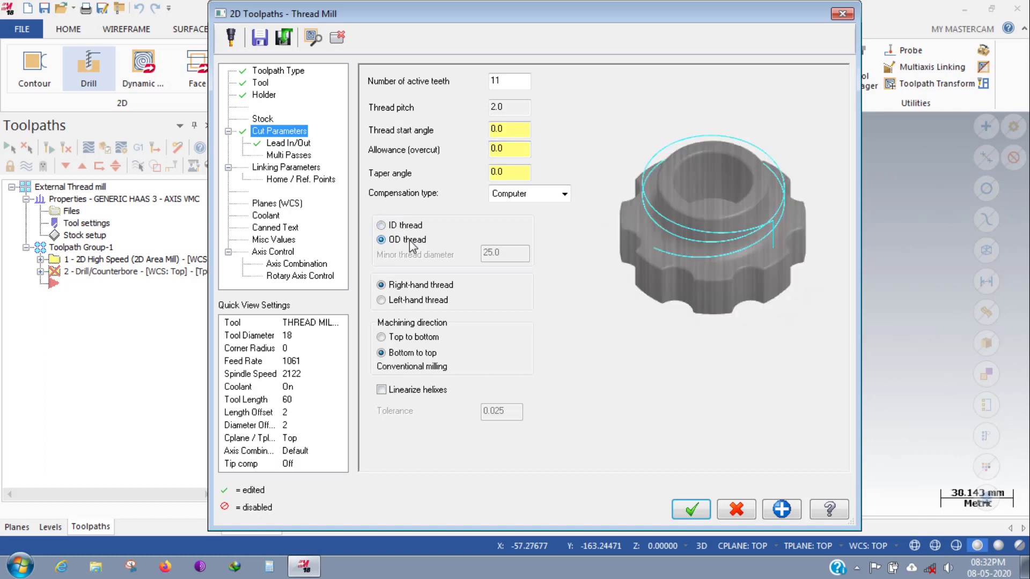
left_click(394, 225)
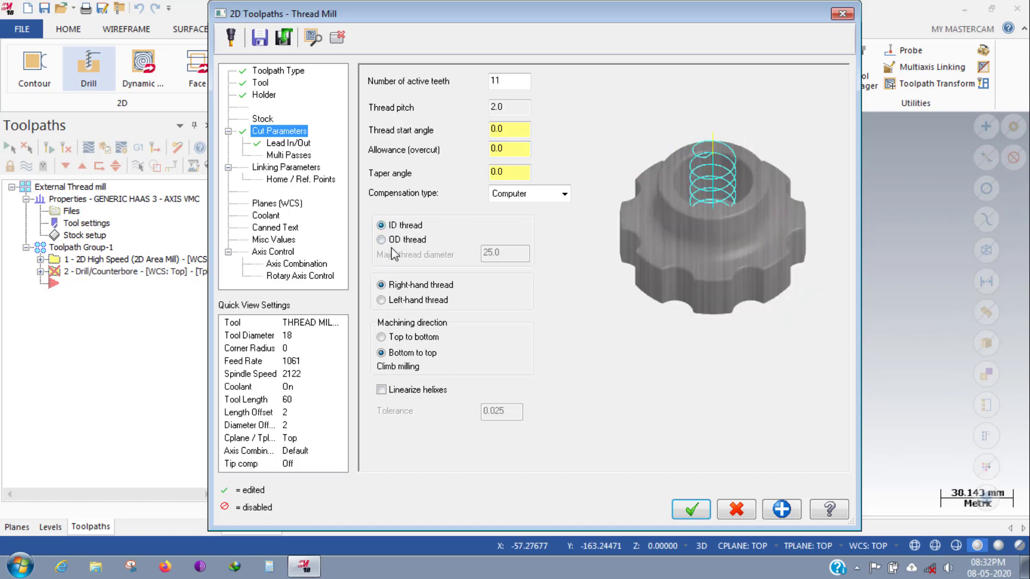
left_click(400, 239)
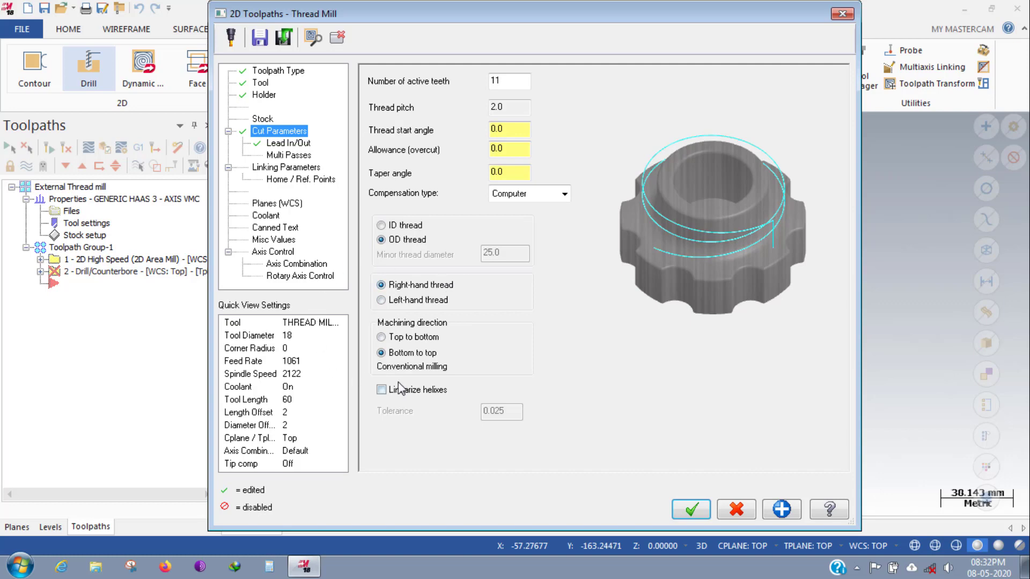
Check the multi passes and home position settings and set the top of thread from a point on the boss's top face.
left_click(296, 155)
left_click(276, 181)
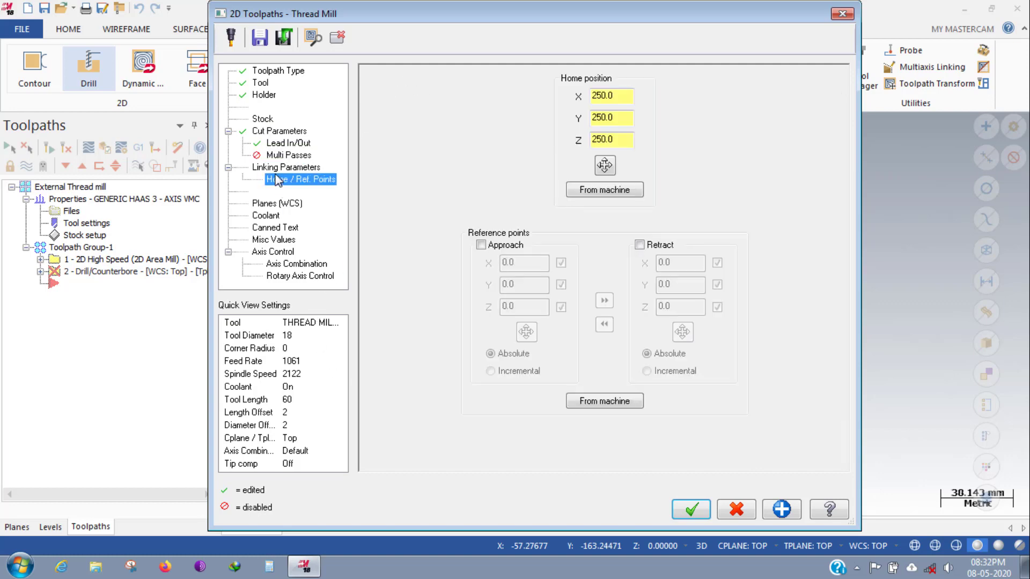
left_click(276, 167)
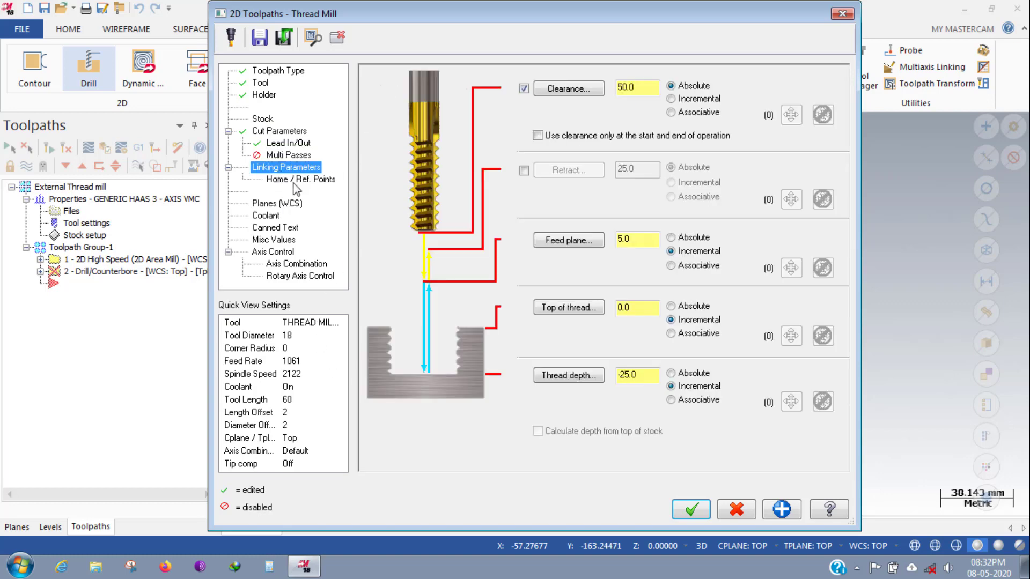
left_click(578, 309)
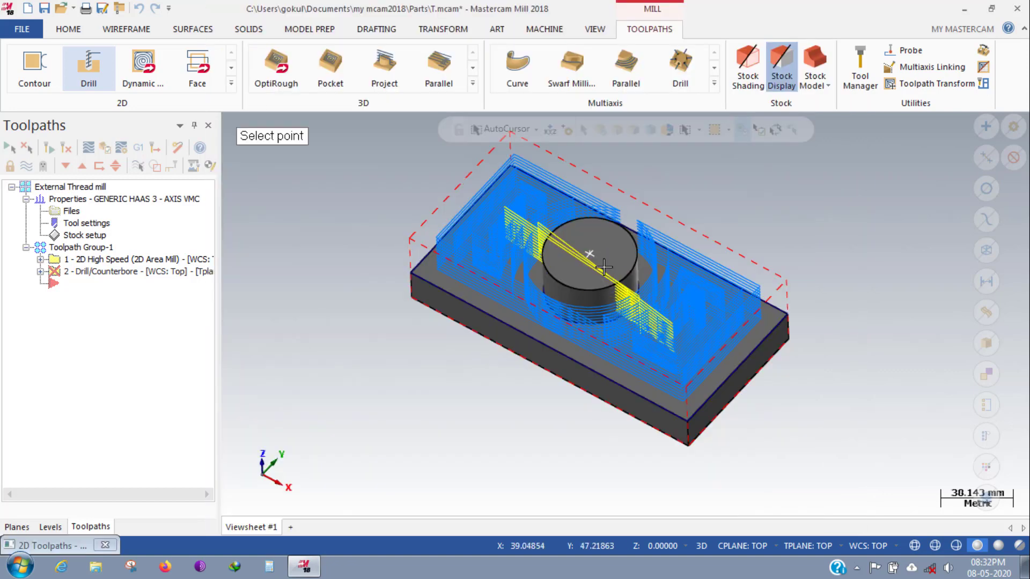
left_click(622, 265)
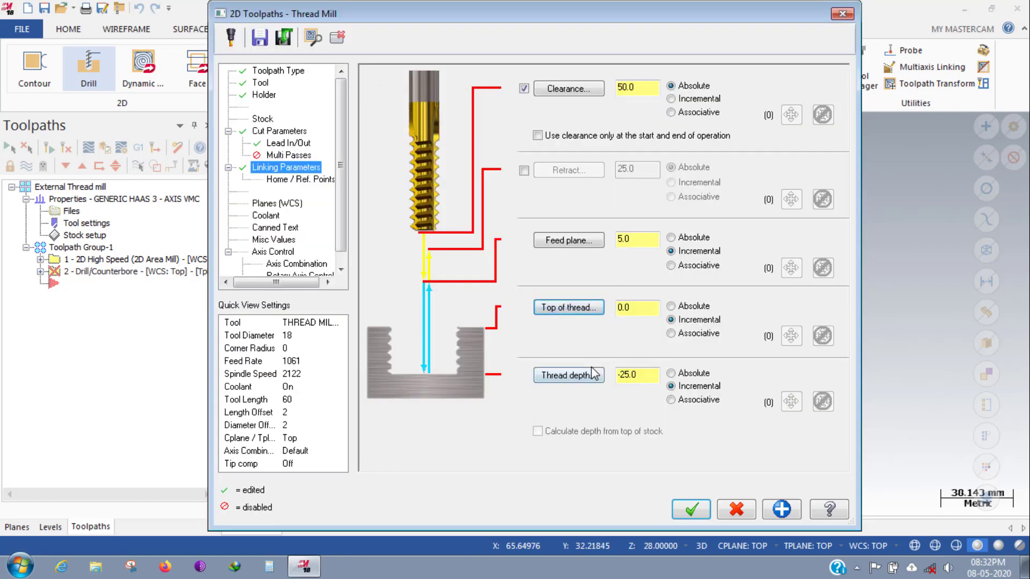
Pick the thread depth at the boss's base edge and set it to -25 incremental.
left_click(568, 375)
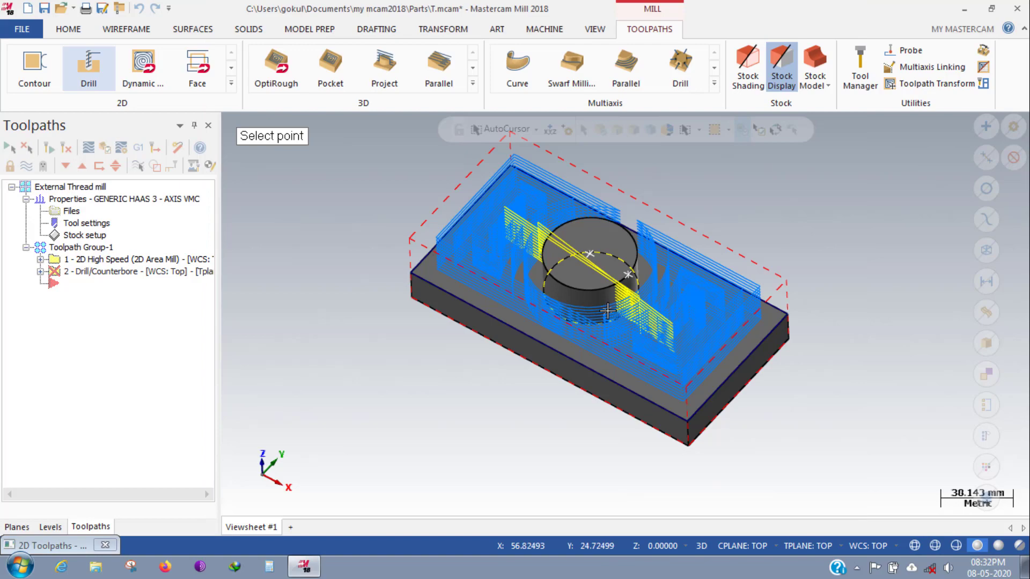
left_click(608, 311)
left_click(567, 377)
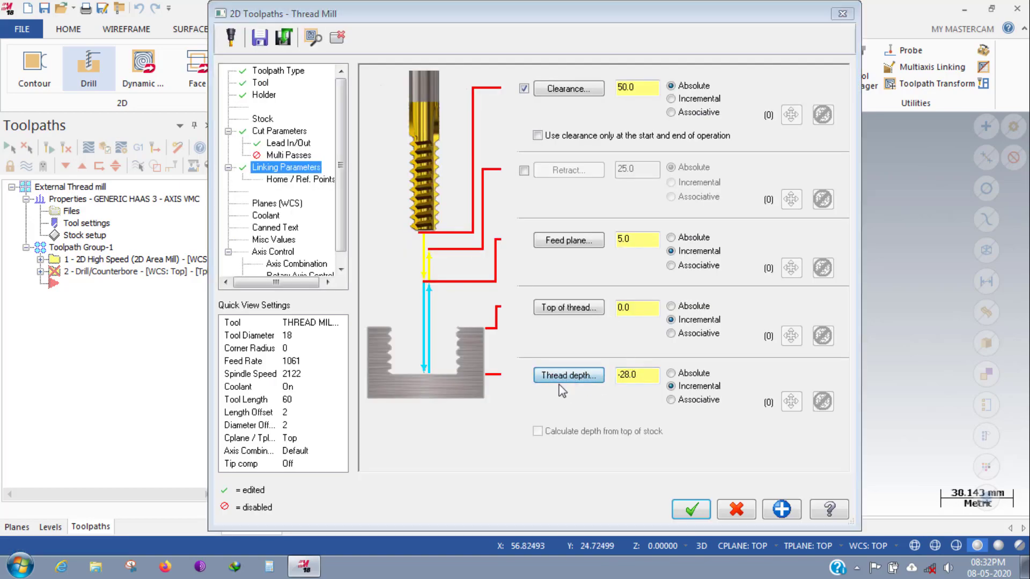
key("alt+2")
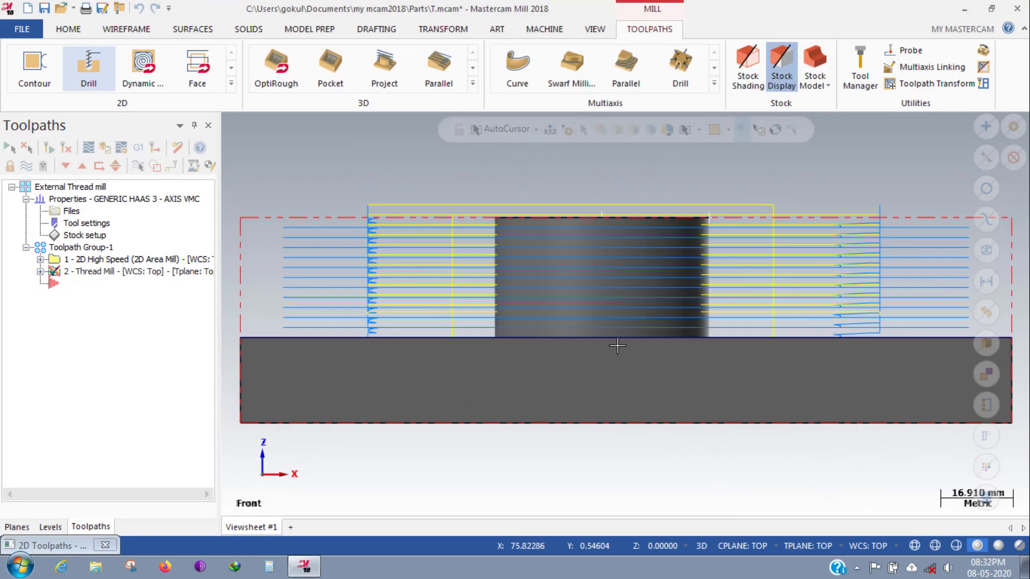
middle_click_drag(623, 323, 620, 343)
left_click(622, 337)
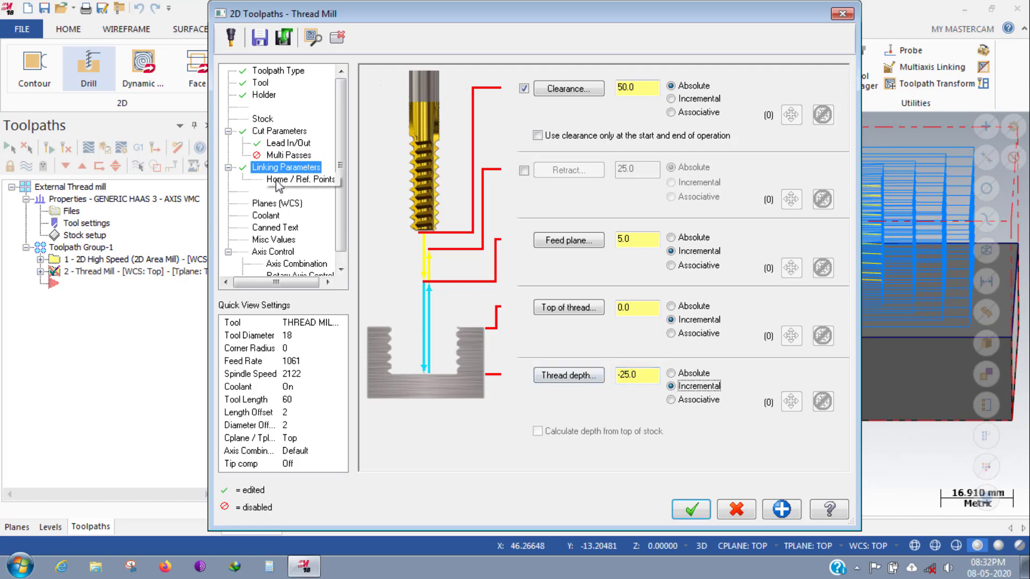
Set the thread mill's working coordinate system to the Top-1 plane and copy it to the tool plane.
left_click(300, 179)
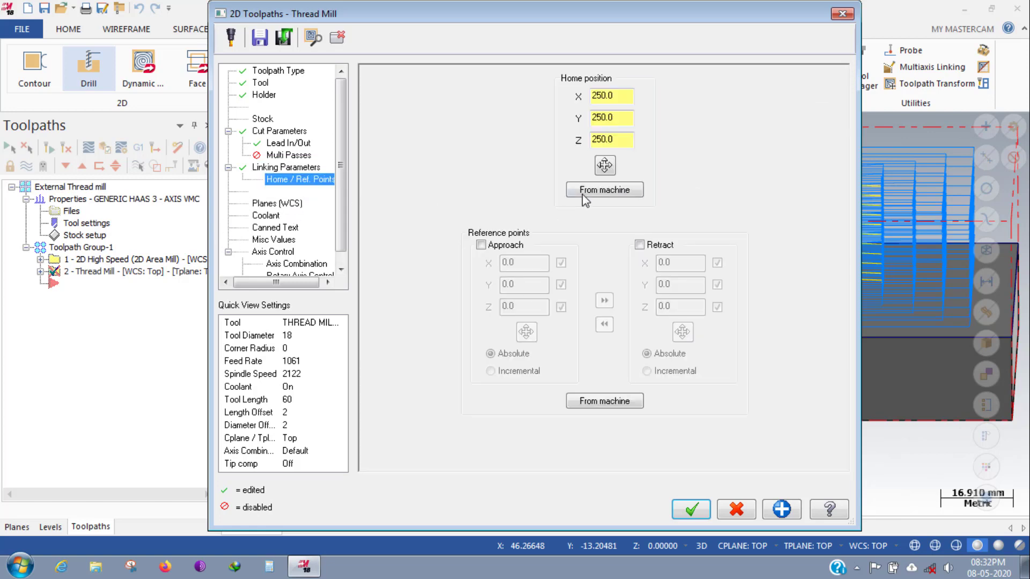
left_click(292, 205)
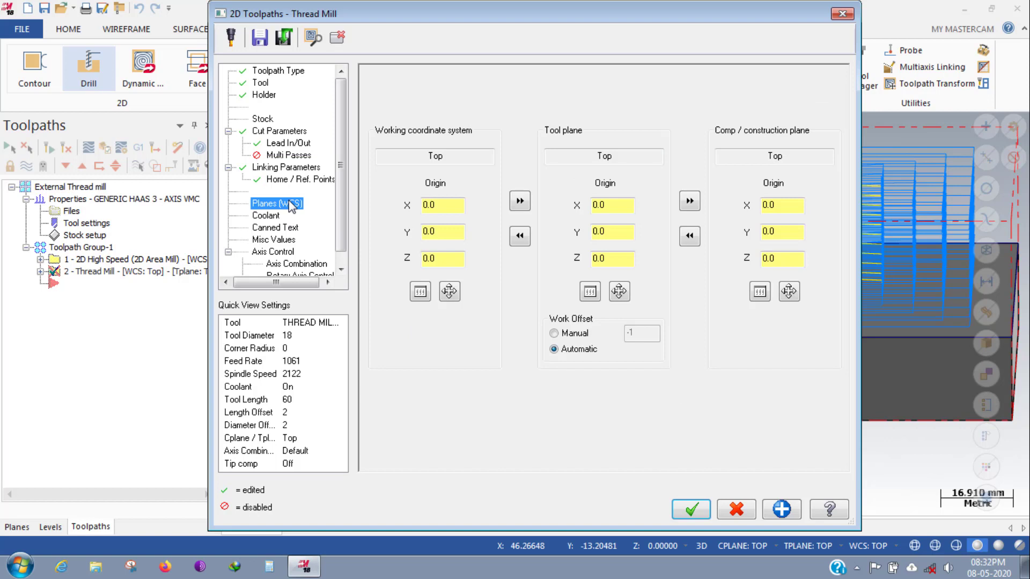
left_click(421, 292)
scroll(70, 289, "down", 1)
left_click(62, 296)
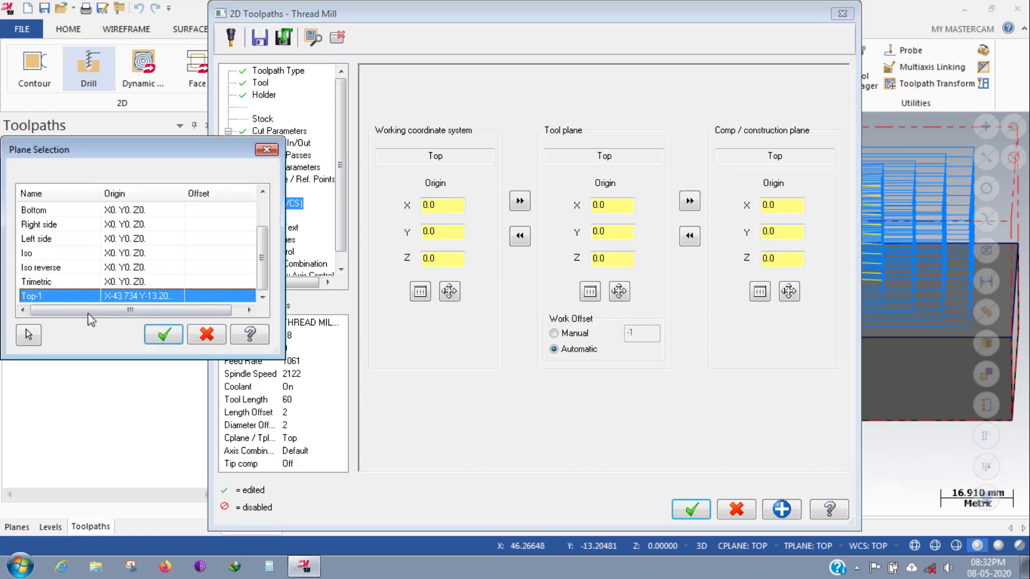
left_click(148, 335)
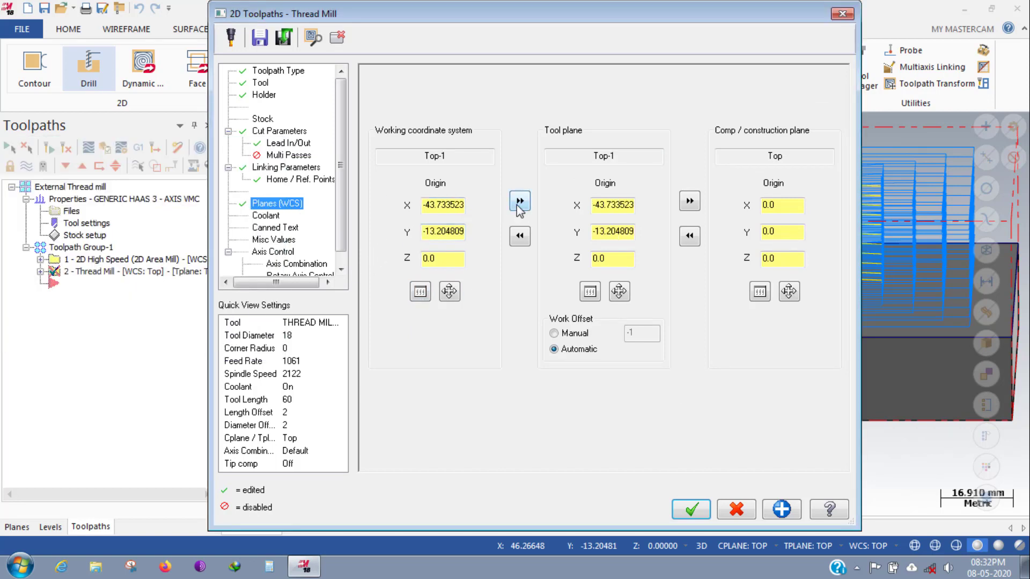
Check the coolant settings, accept the parameters to generate the thread mill toolpath, and show the part in top view.
left_click(265, 216)
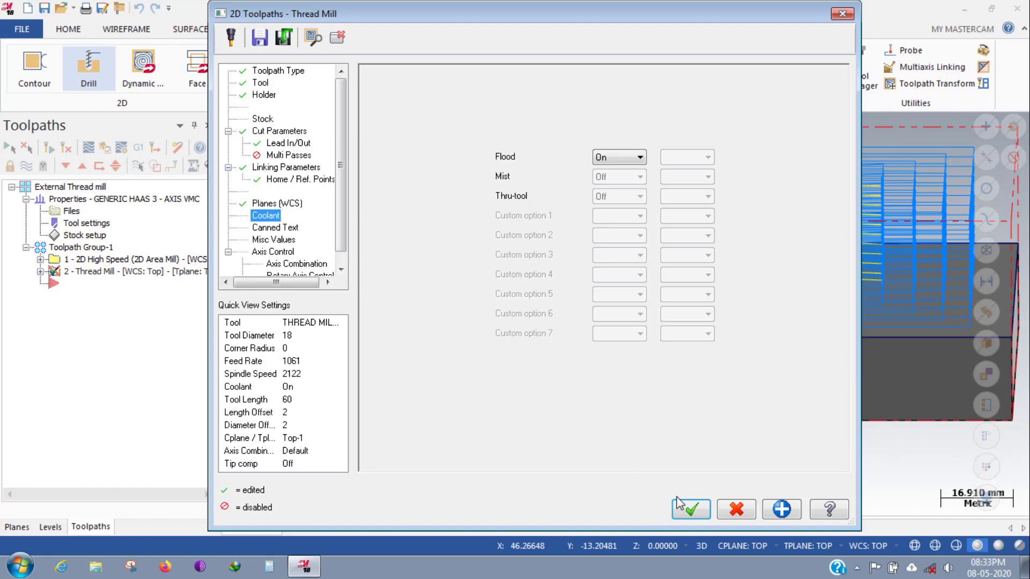
left_click(692, 510)
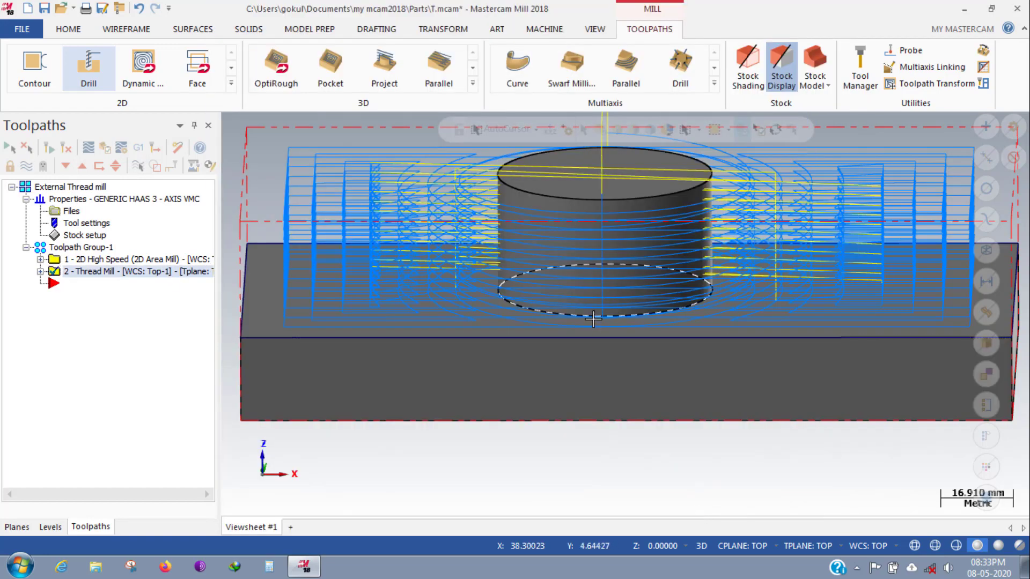
key("alt+1")
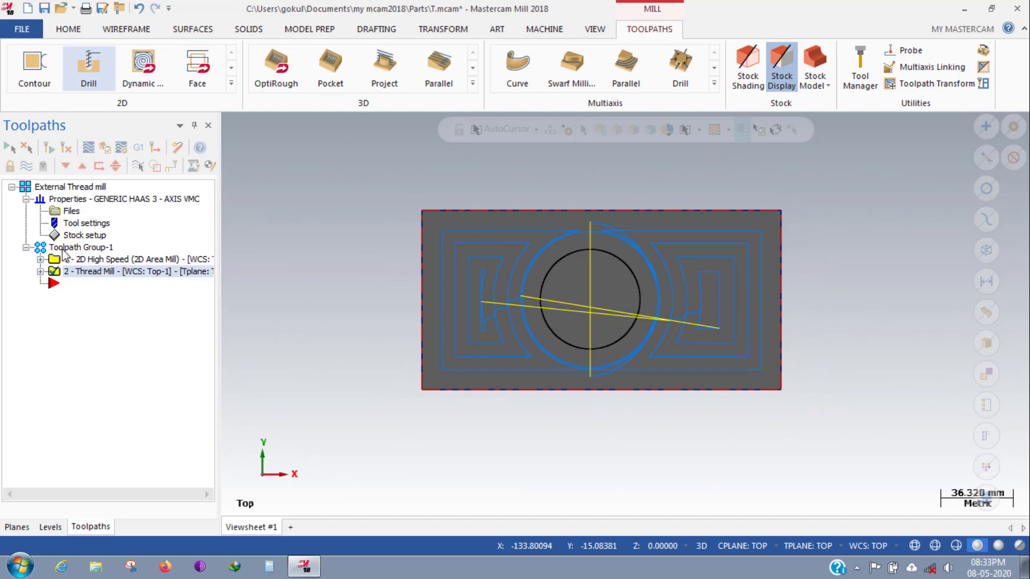
Hide the toolpath display of all operations in Toolpath Group-1 and select the Thread Mill operation in isometric view.
left_click(65, 249)
left_click(26, 166)
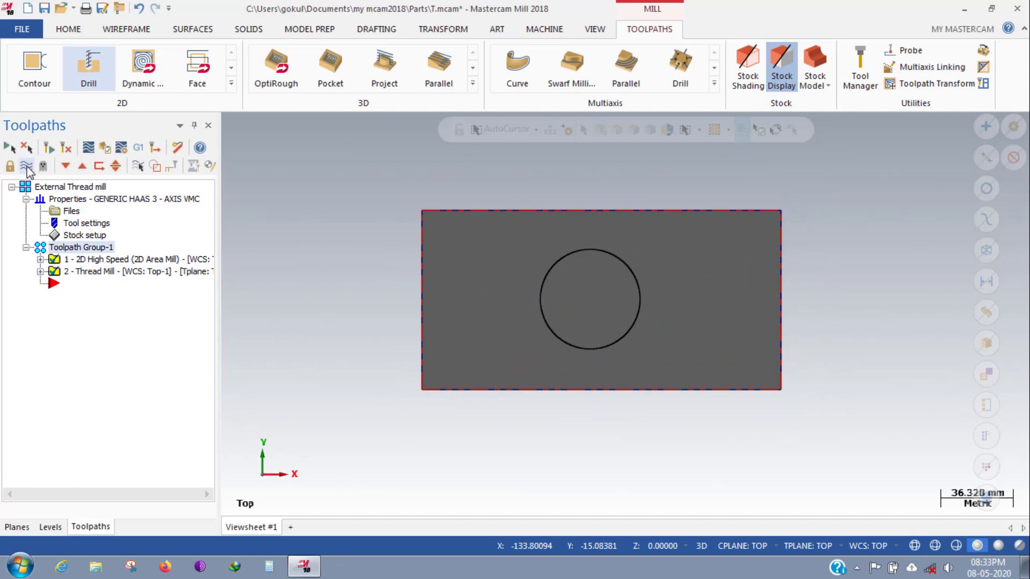
left_click(77, 274)
left_click(80, 275)
key("alt+7")
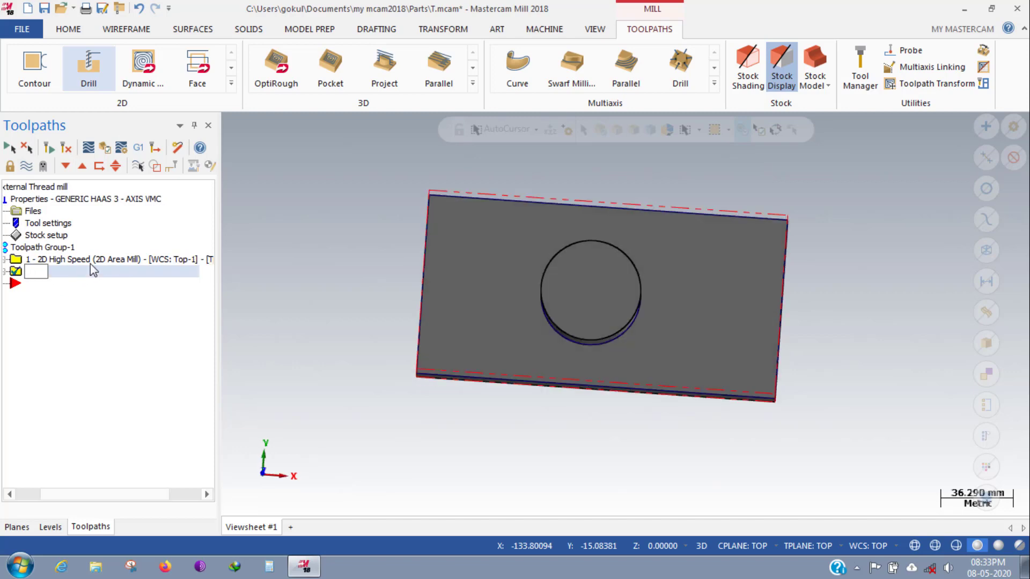
key("Escape")
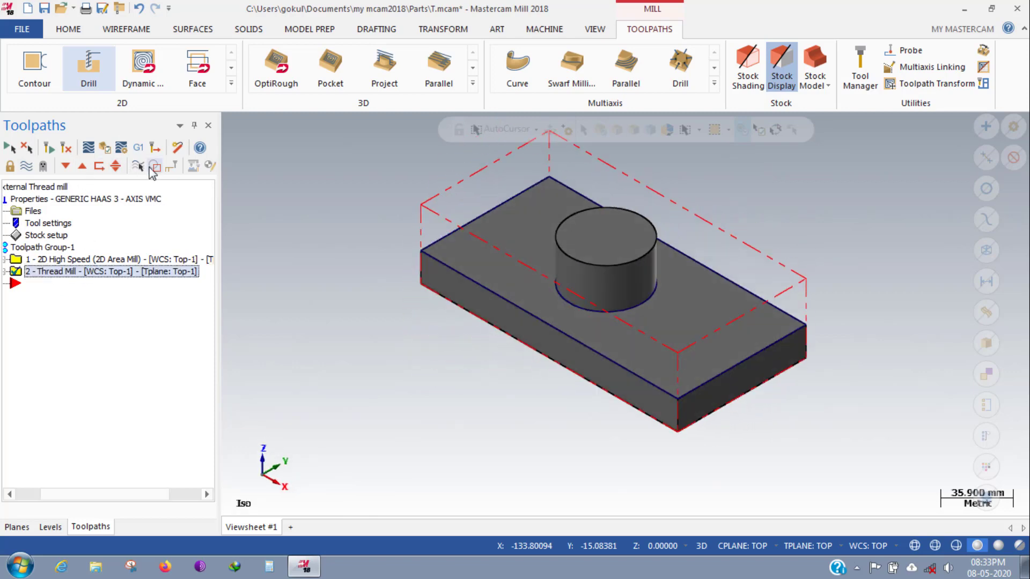
Display only the selected operation's toolpath, inspecting the thread mill path around the boss and the 2D area mill path.
middle_click_drag(509, 278, 563, 236)
scroll(563, 284, "down", 3)
scroll(547, 279, "up", 5)
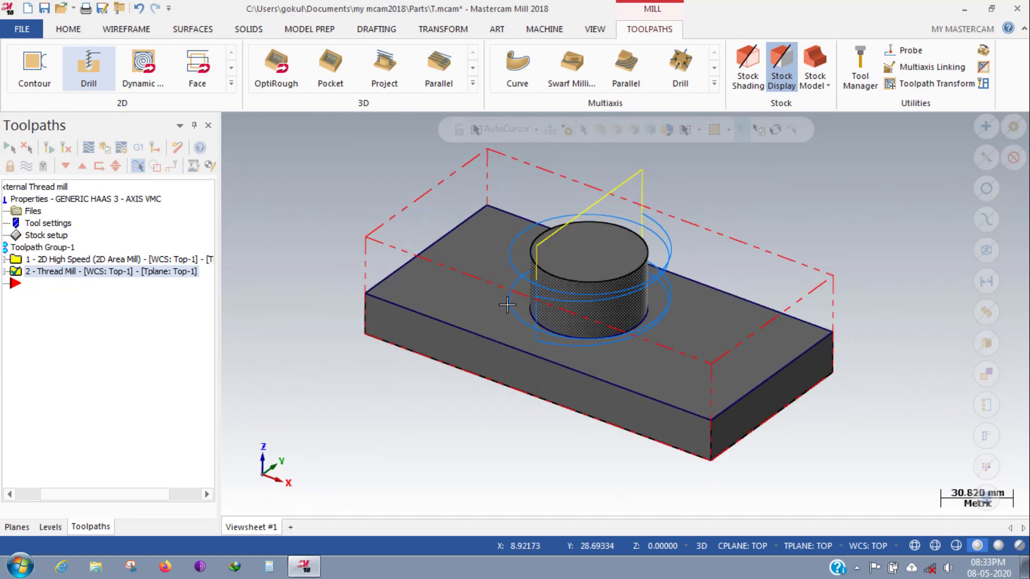
scroll(483, 316, "down", 1)
left_click(86, 260)
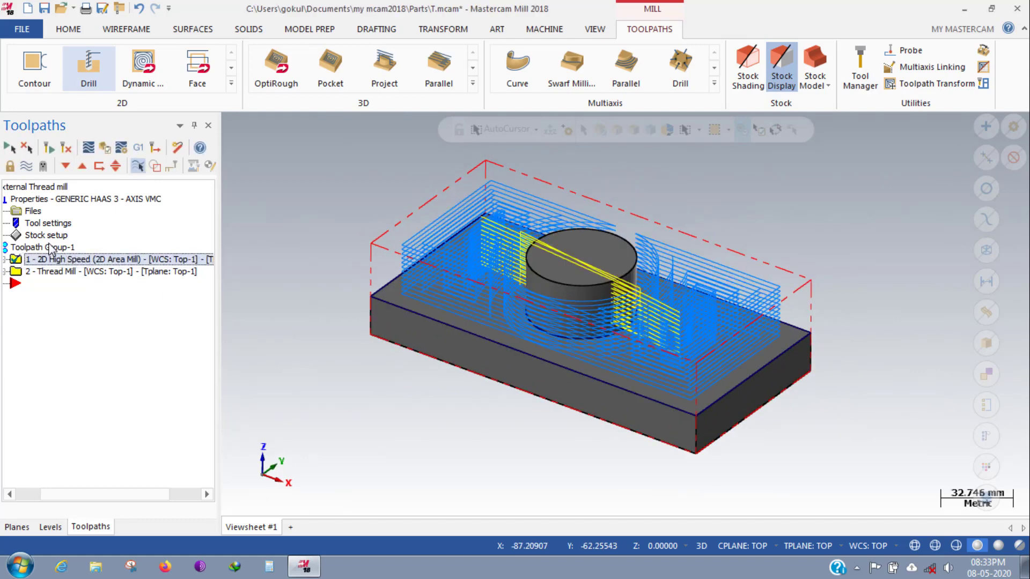
Backplot the Thread Mill operation on its own and check its cycle time information.
left_click(52, 272)
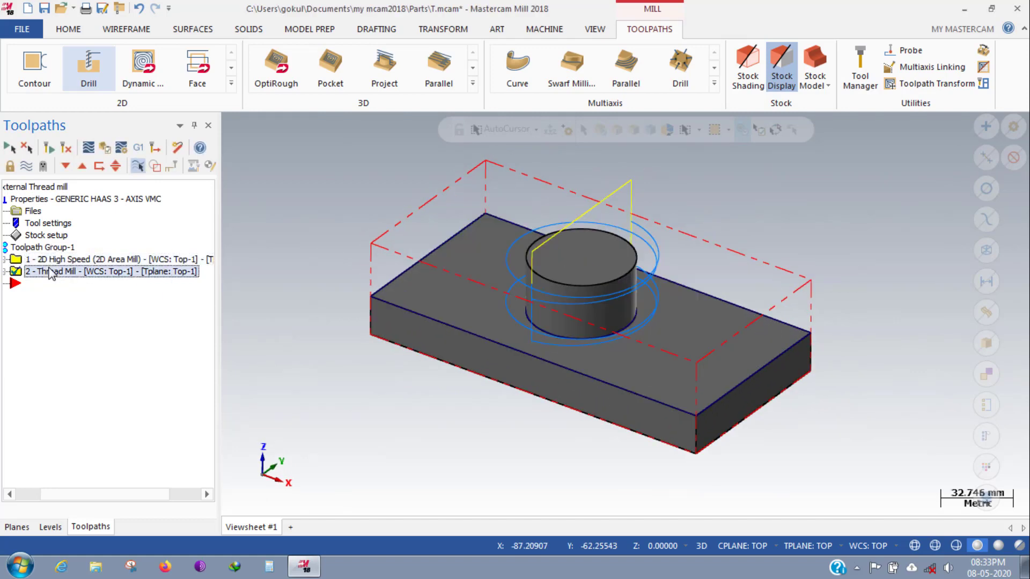
left_click(91, 147)
left_click(106, 354)
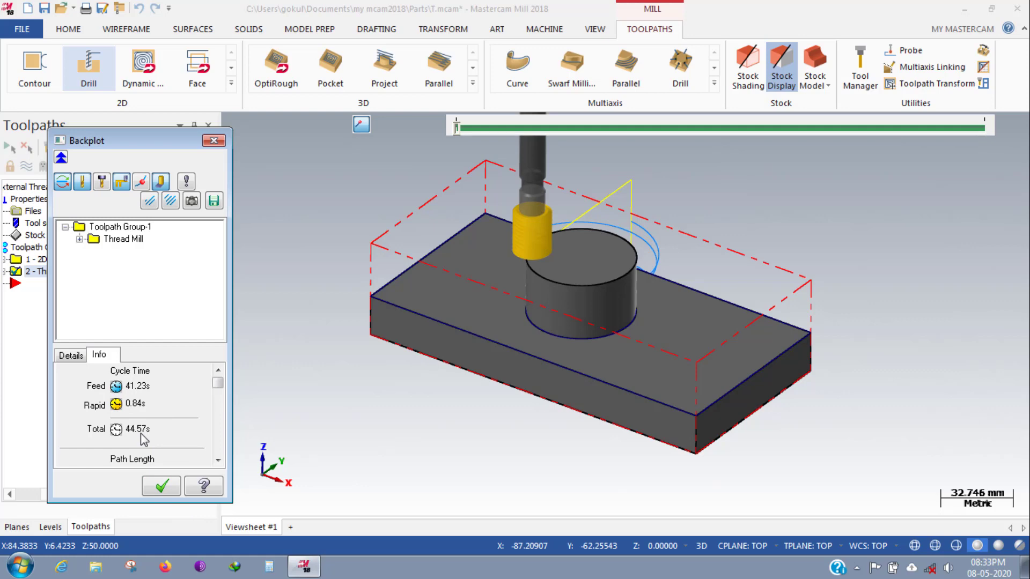
left_click(161, 485)
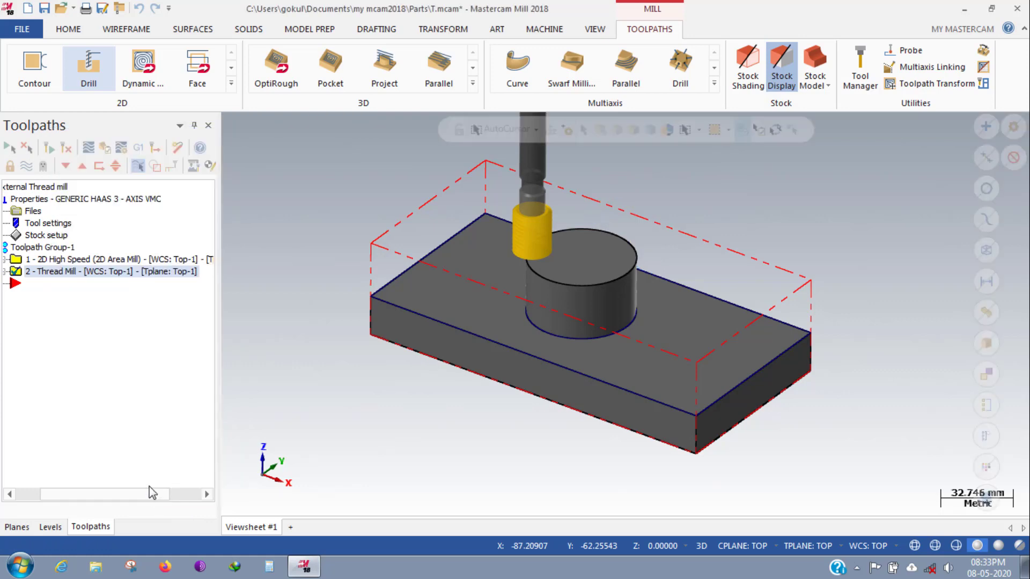
Open the Thread Mill operation alone in the Verify simulation, turn on the tool display, and close the simulator.
left_click(106, 153)
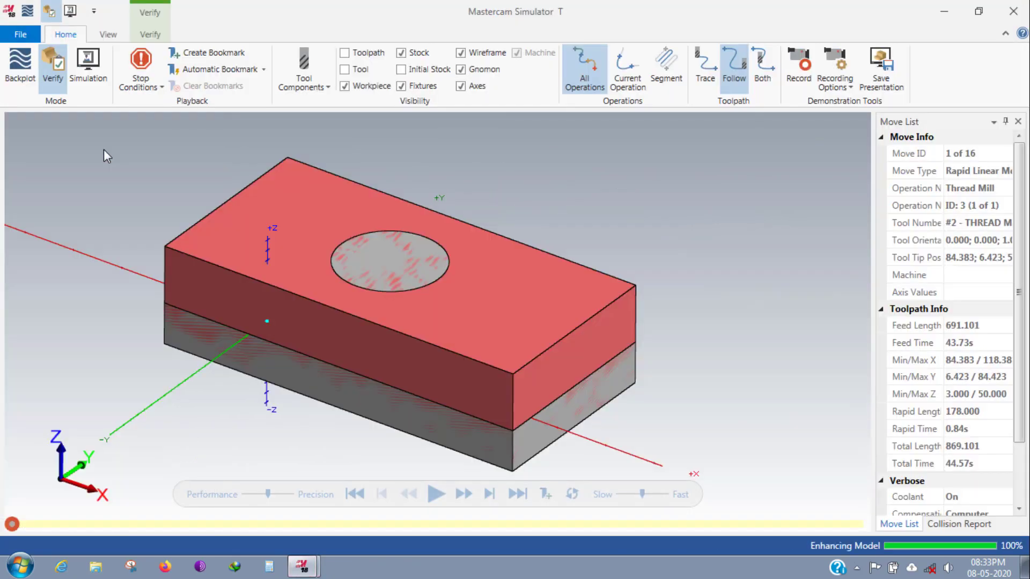
scroll(482, 224, "down", 3)
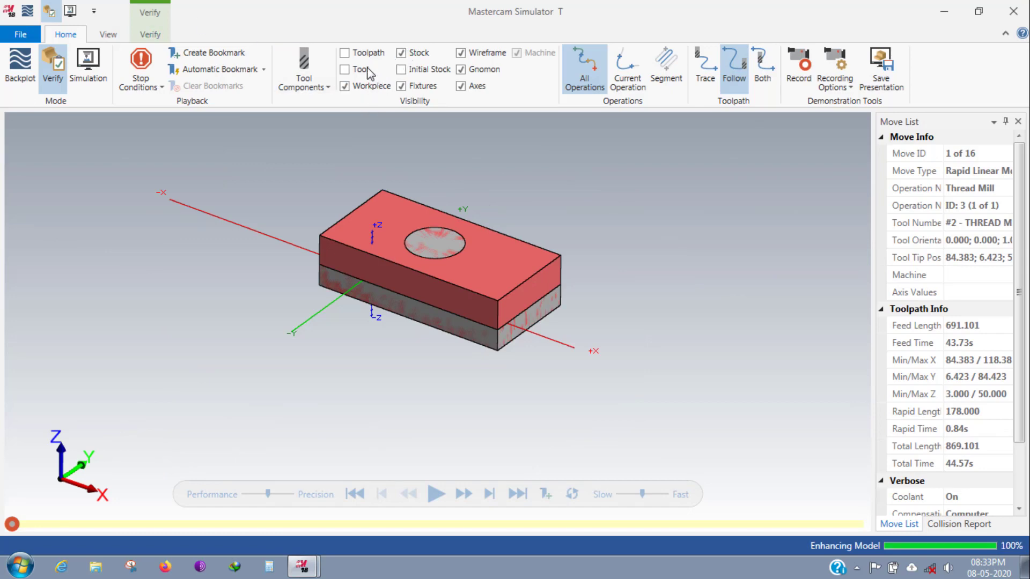
scroll(443, 252, "down", 1)
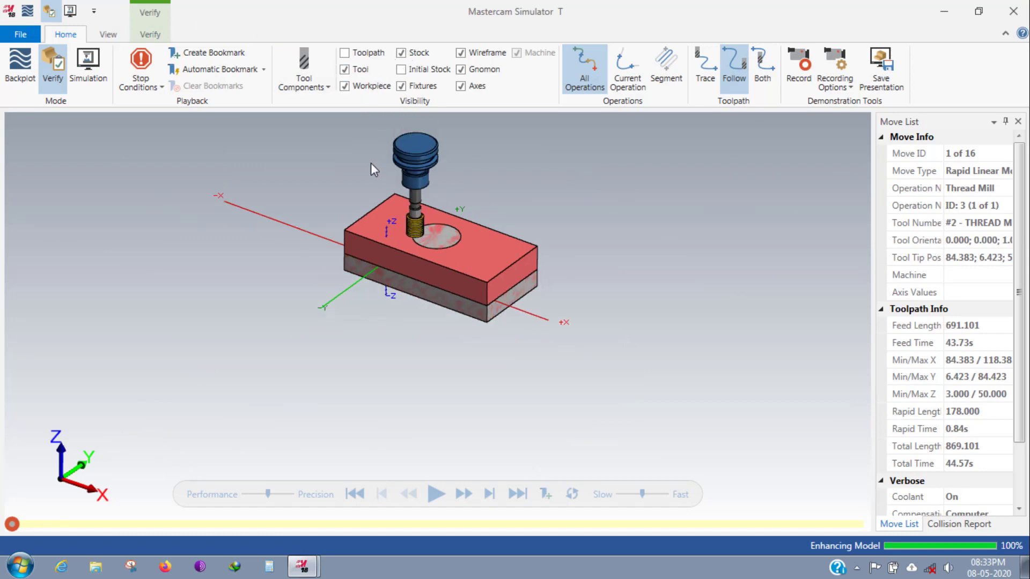
left_click(1013, 11)
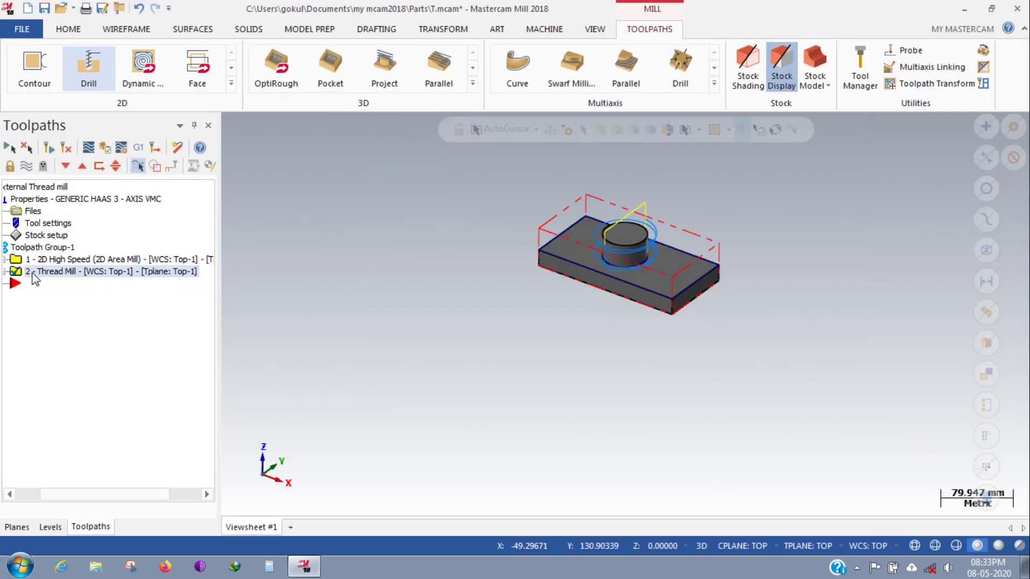
Select the 2D Area Mill together with the Thread Mill and open both in Verify, fitted in isometric view.
left_click(30, 261)
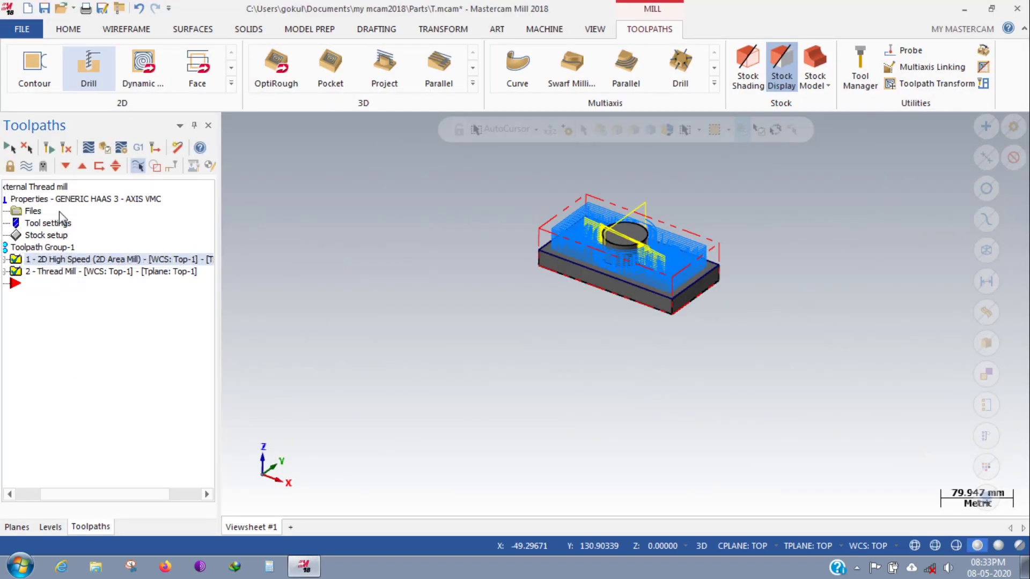
left_click(105, 150)
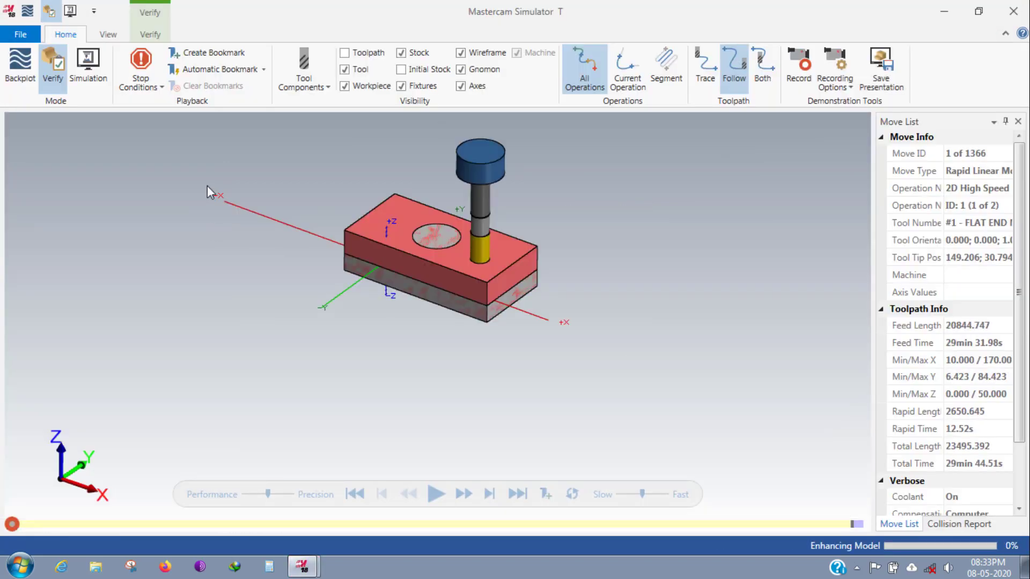
left_click(108, 33)
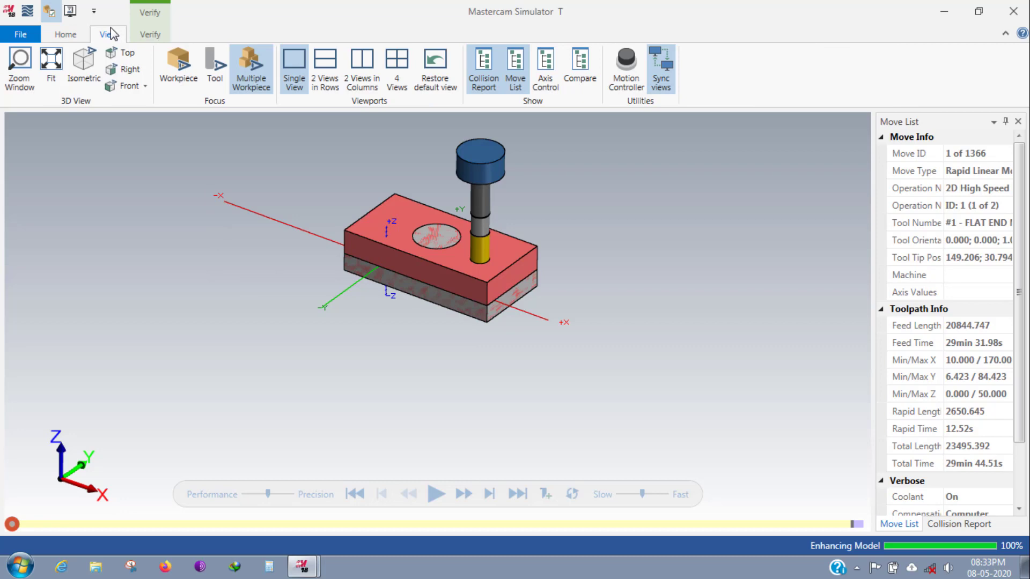
left_click(51, 67)
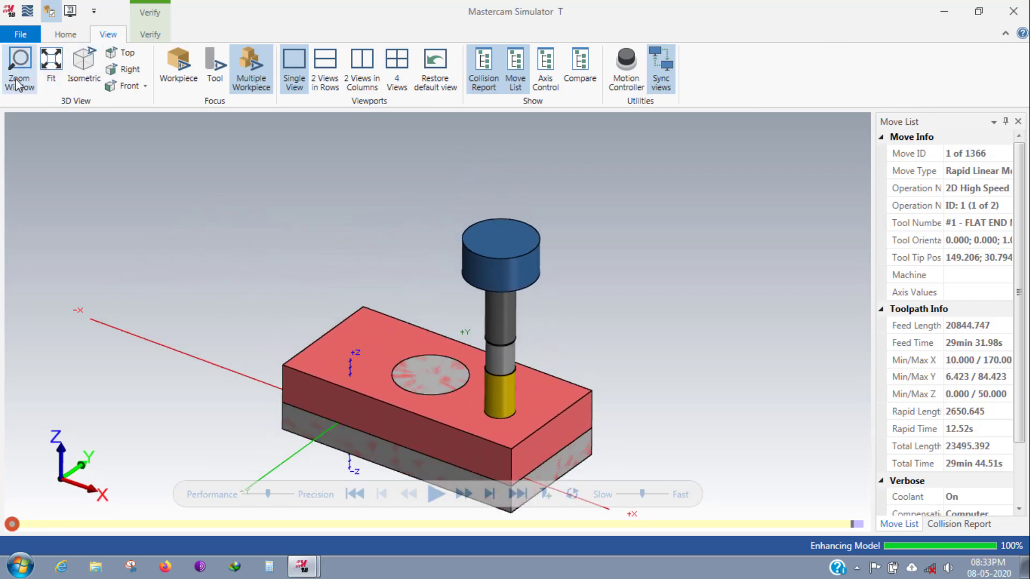
left_click(84, 65)
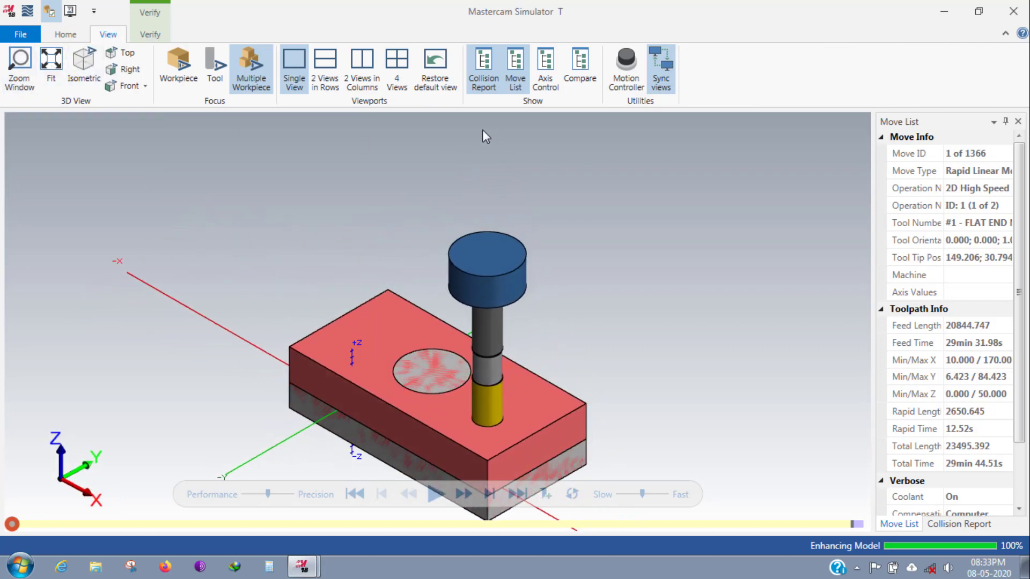
scroll(445, 155, "down", 2)
scroll(427, 210, "up", 1)
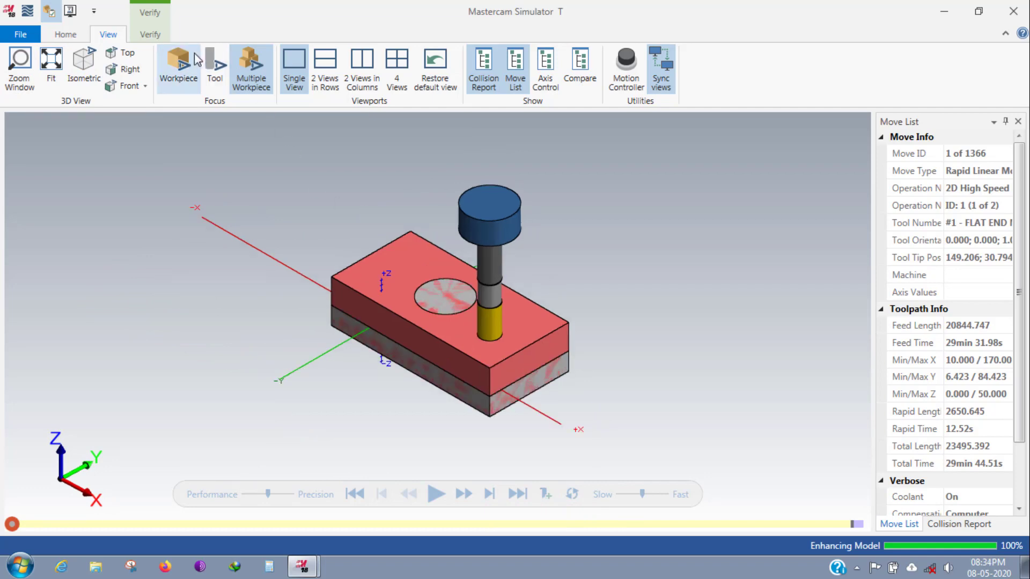
Run the verification of both operations, hiding the workpiece briefly and showing it again during the cut.
left_click(150, 34)
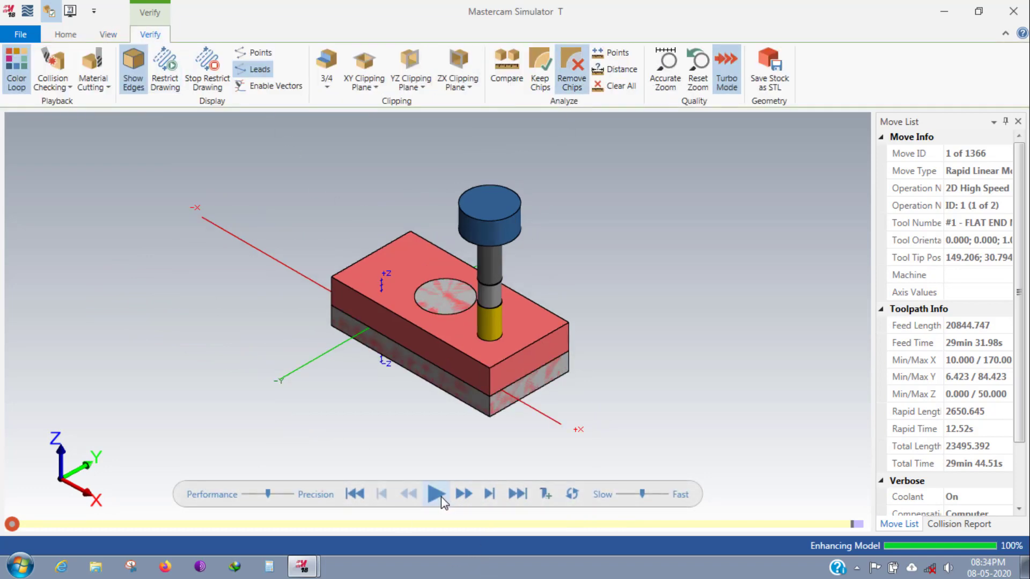
left_click(436, 494)
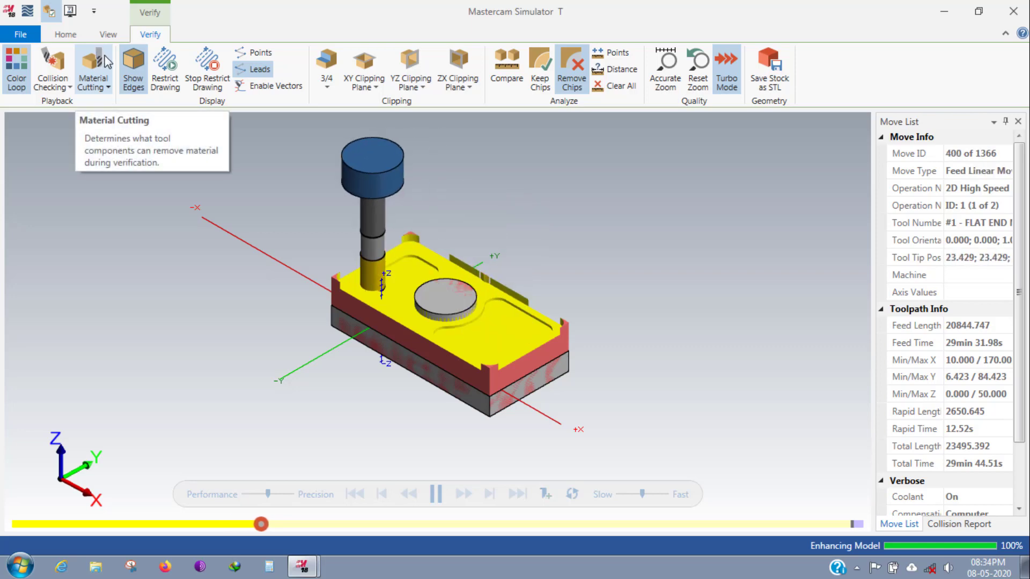
left_click(67, 36)
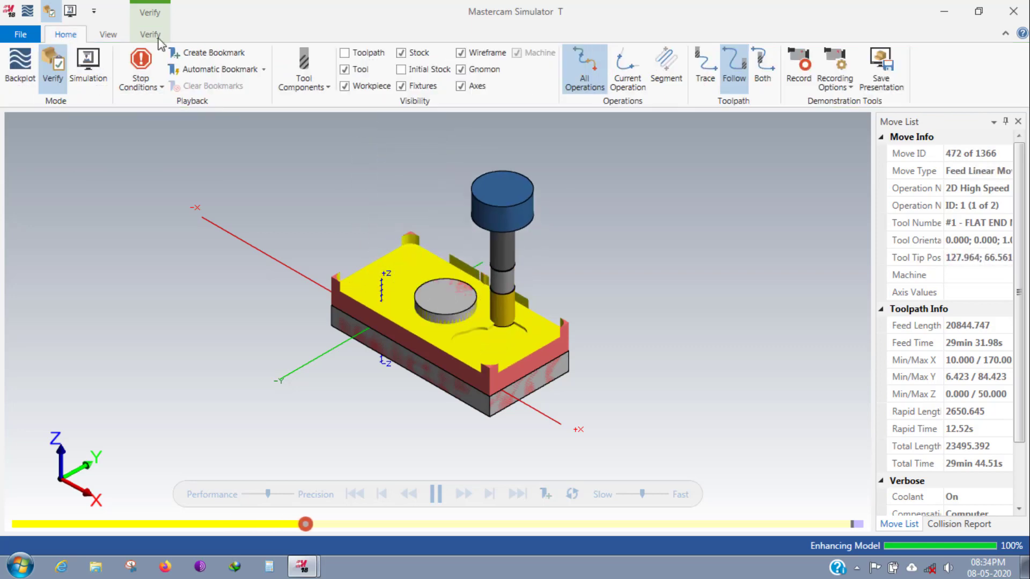
left_click(346, 87)
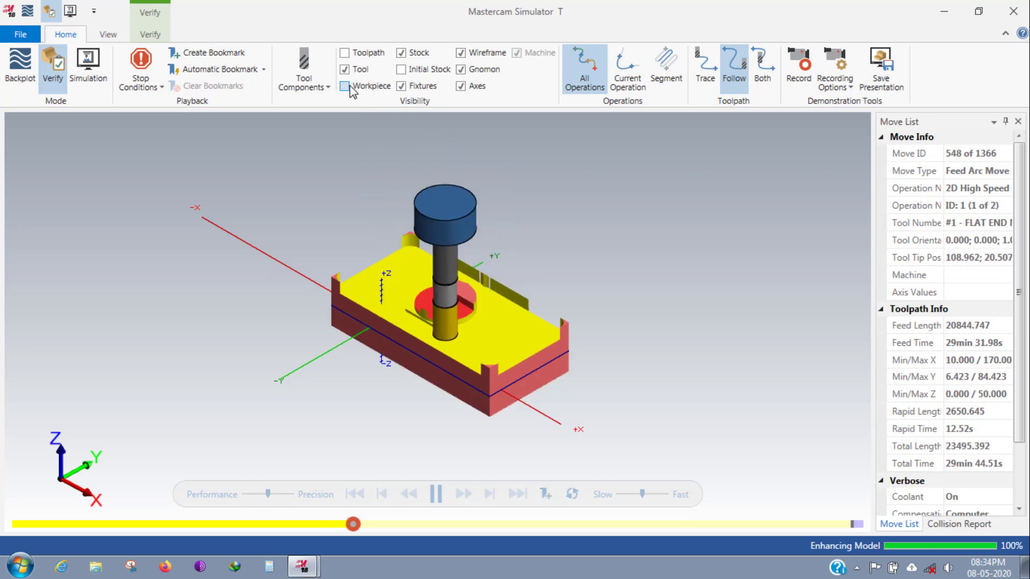
left_click(354, 89)
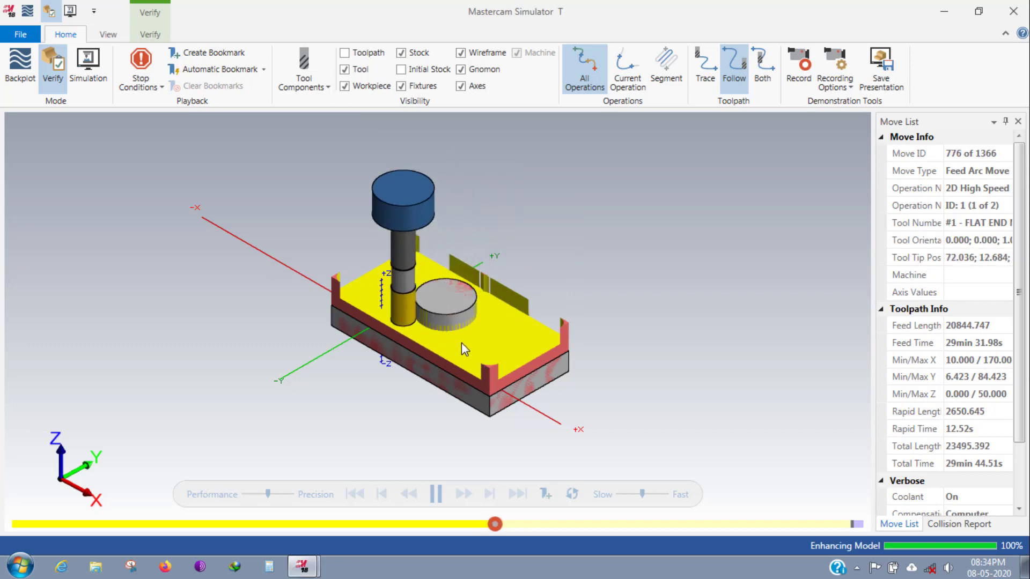
scroll(466, 338, "up", 1)
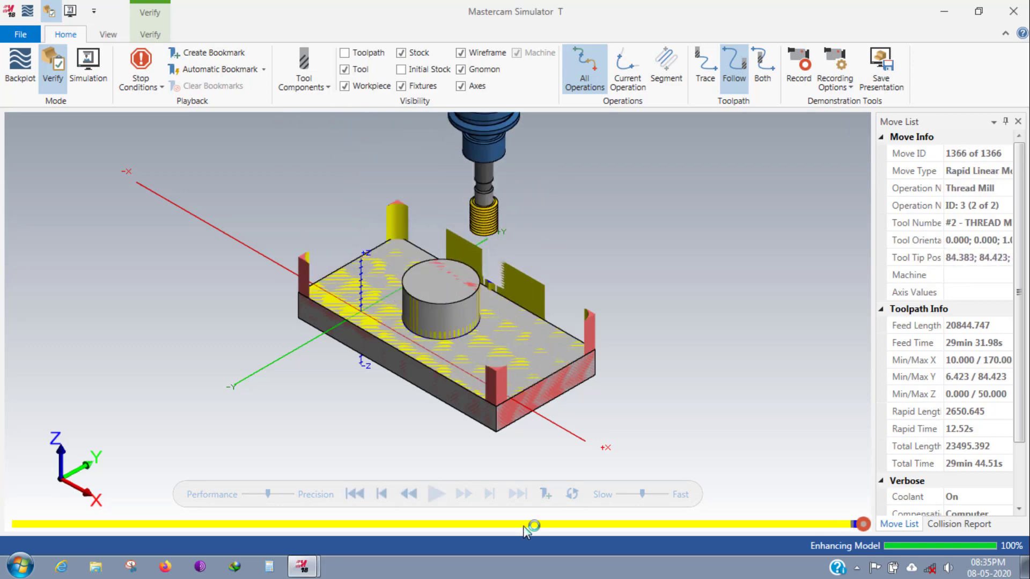
Replay the final thread mill moves in top view, inspect the machined part from an angle, and close the simulator.
key("alt+1")
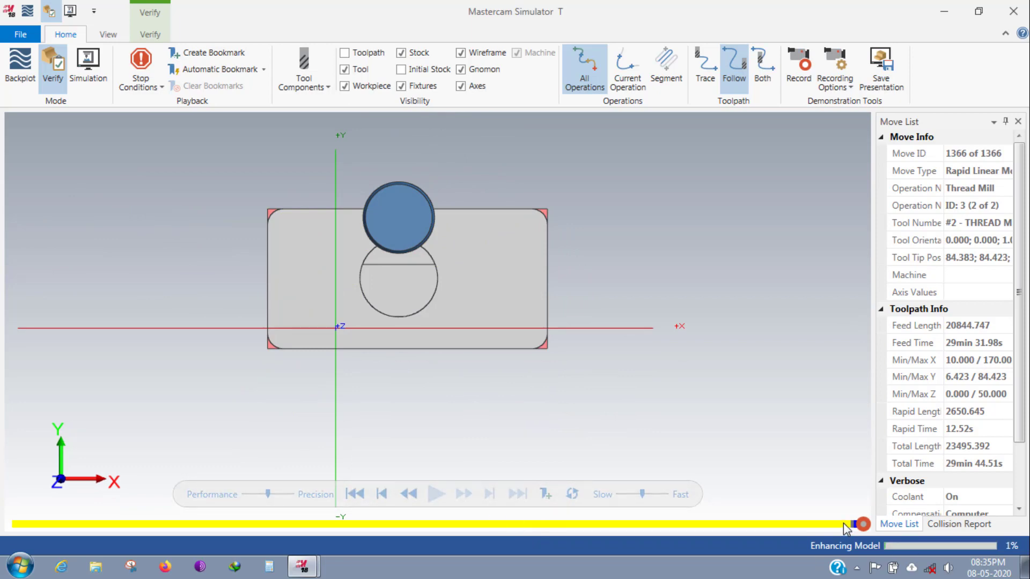
left_click_drag(862, 526, 857, 525)
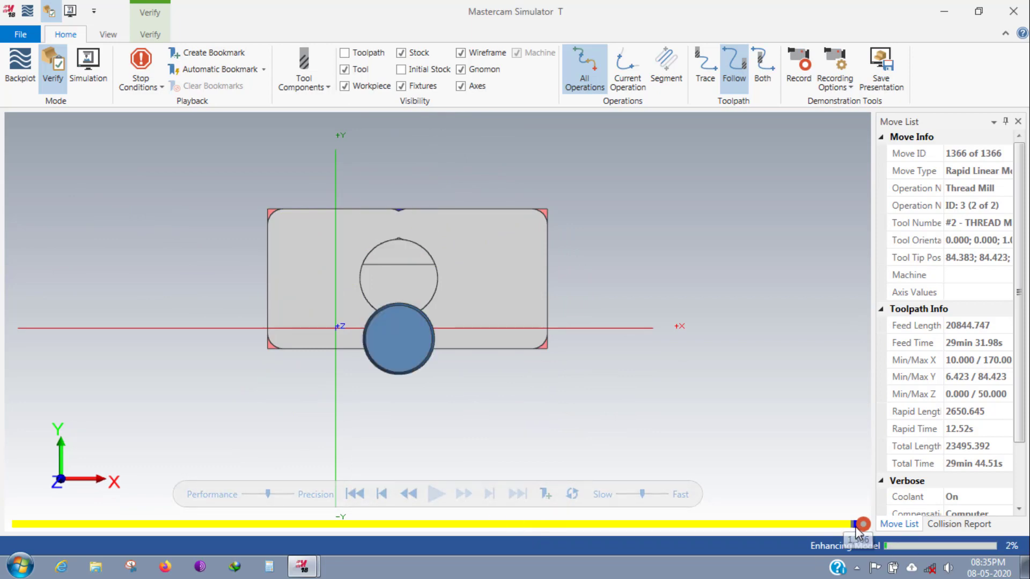
left_click(406, 496)
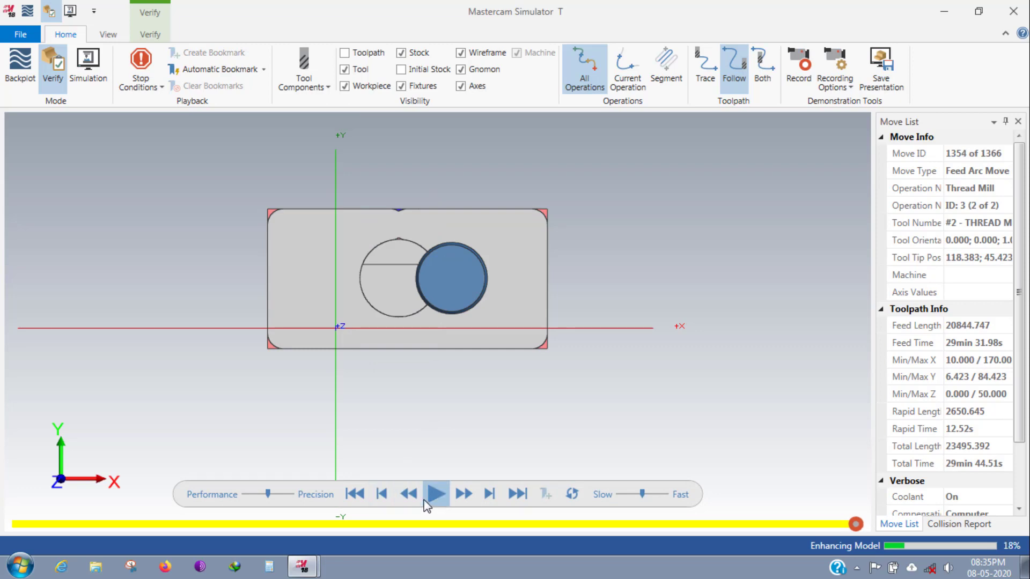
left_click(425, 501)
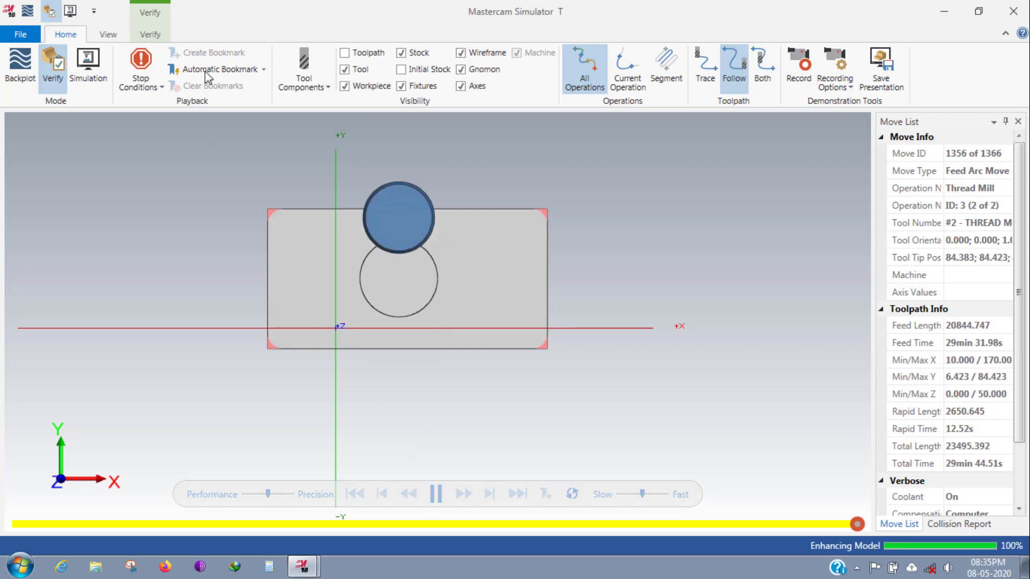
middle_click_drag(610, 324, 619, 295)
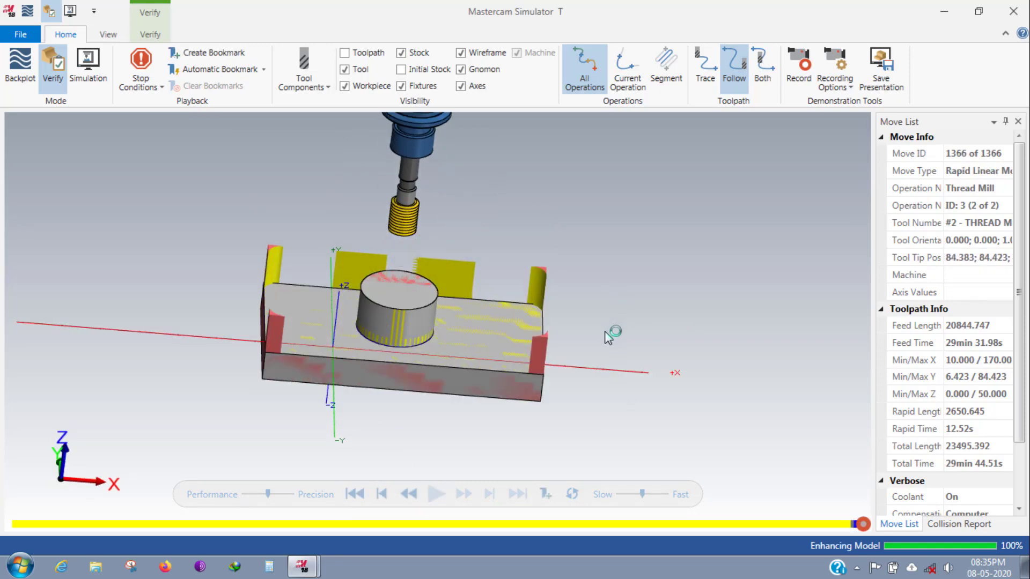
scroll(530, 314, "down", 2)
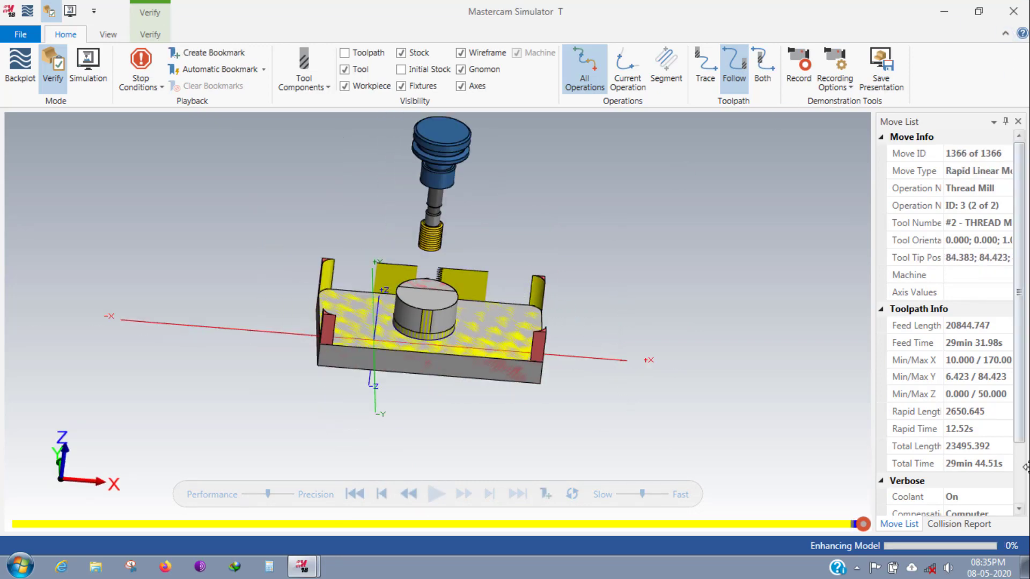
left_click(1008, 18)
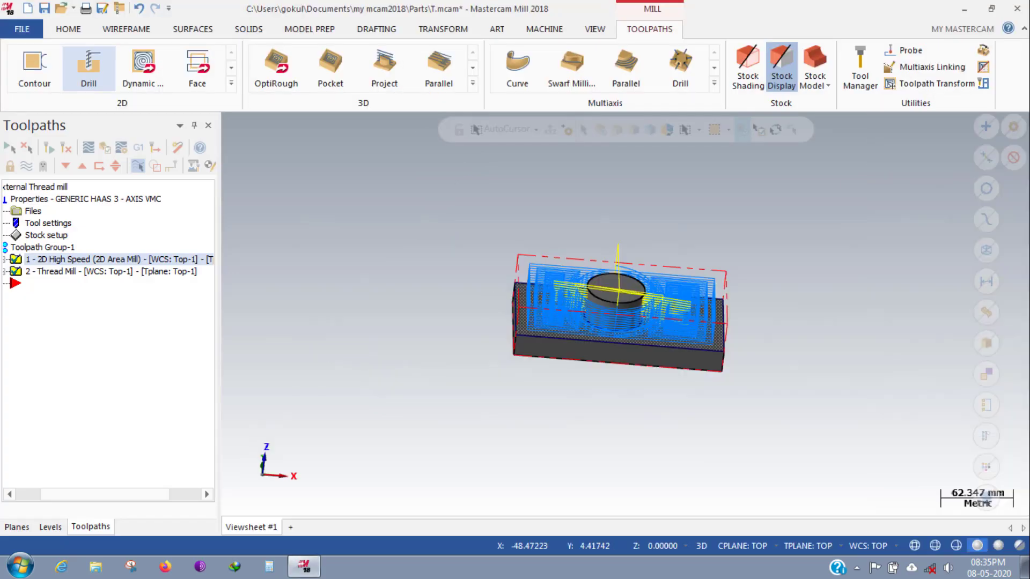
Post-process only the Thread Mill operation to an NC file, declining to post all operations.
left_click(72, 272)
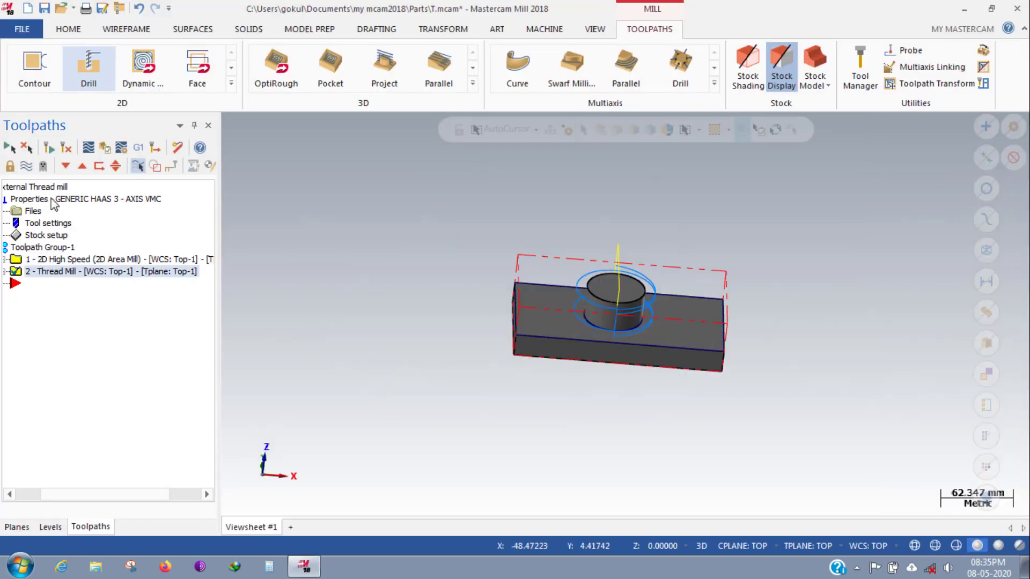
left_click(138, 150)
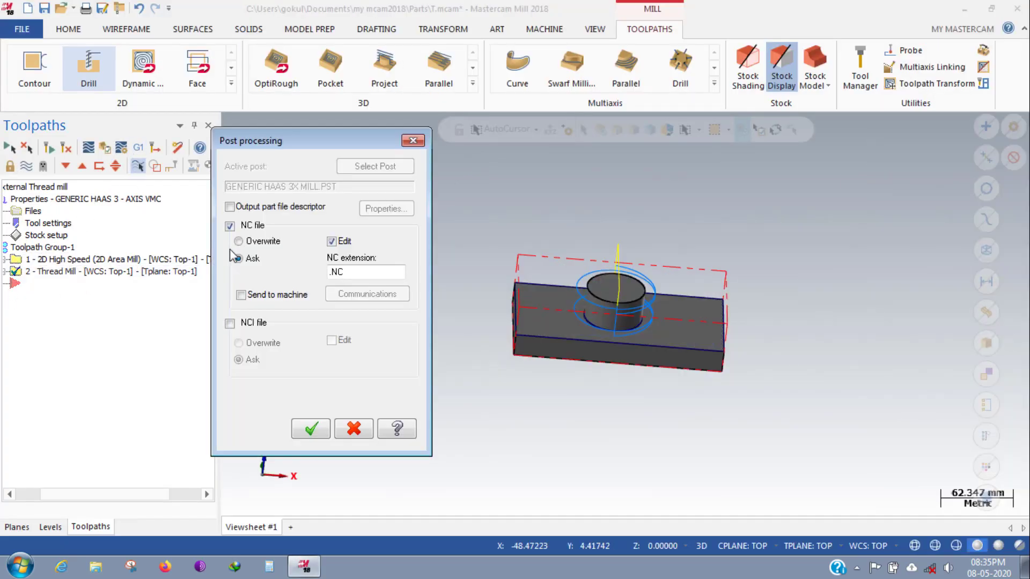
left_click(311, 430)
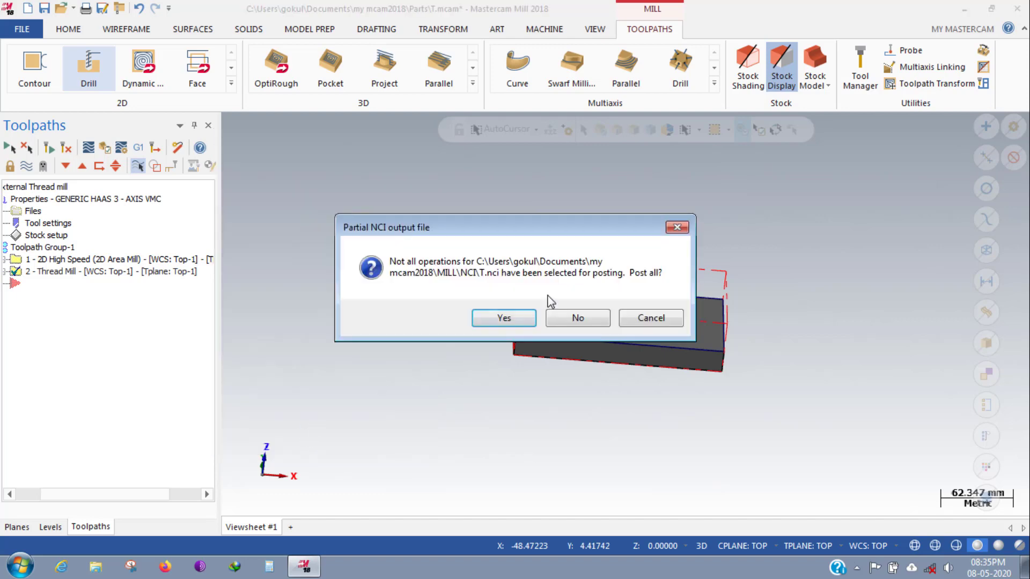
left_click(578, 317)
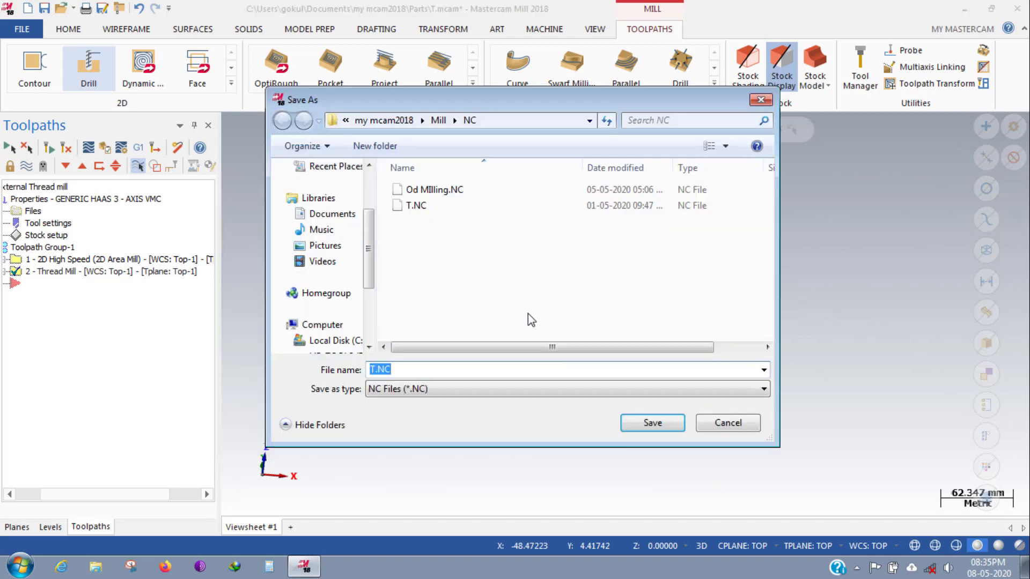
Save the posted NC file as External thread Mill in the Mill NC folder.
type("E")
type("ternal ther")
key("BackSpace")
key("BackSpace")
type("read")
key("BackSpace")
key("BackSpace")
type("ad Mill")
key("Return")
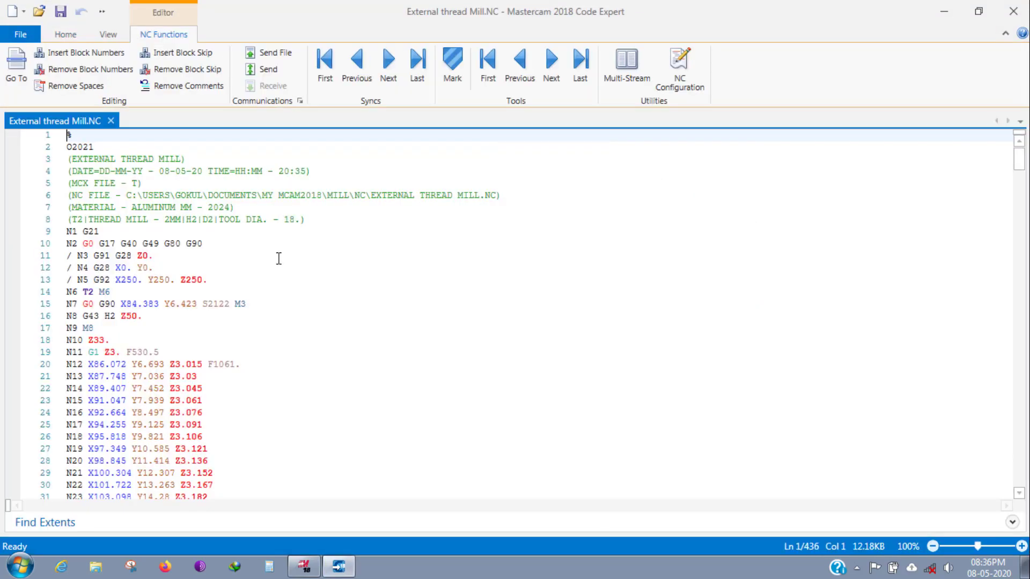
Examine the posted thread mill program, from the header comments through the tool call to the coordinate blocks.
scroll(133, 308, "down", 3)
scroll(133, 308, "down", 13)
scroll(179, 233, "up", 16)
left_click(89, 159)
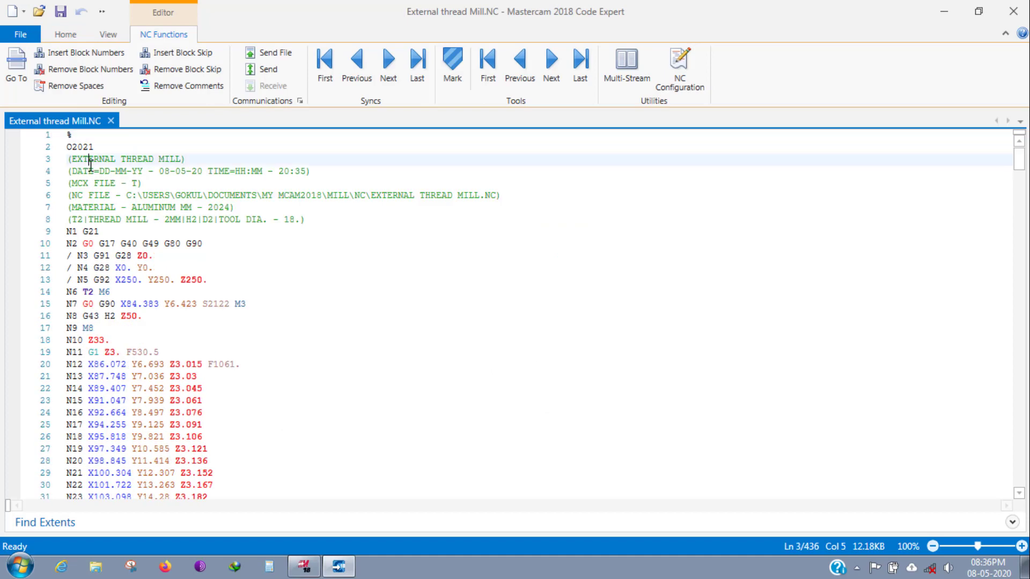
left_click(132, 171)
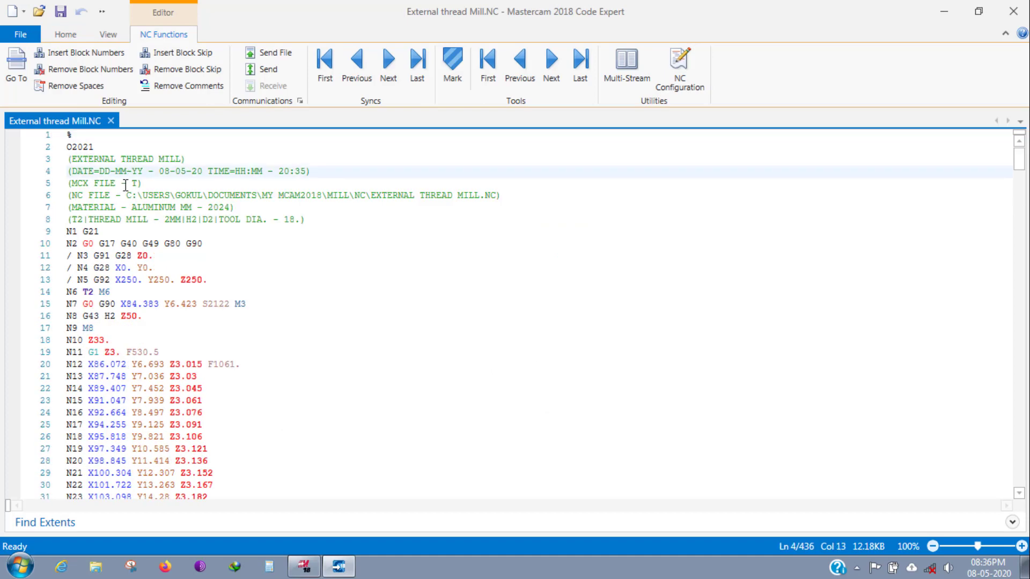
left_click(123, 183)
scroll(208, 273, "down", 2)
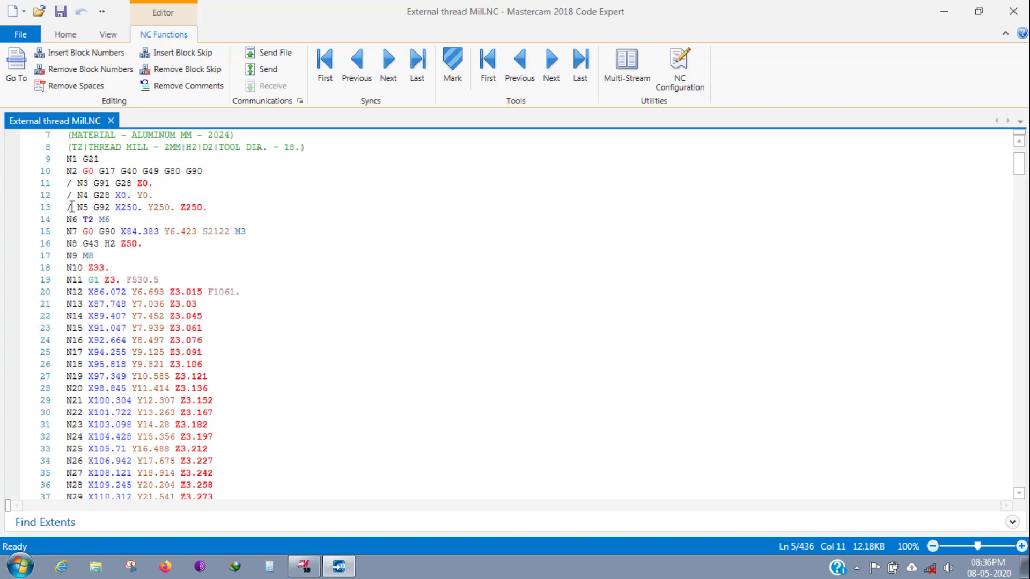
scroll(216, 381, "down", 13)
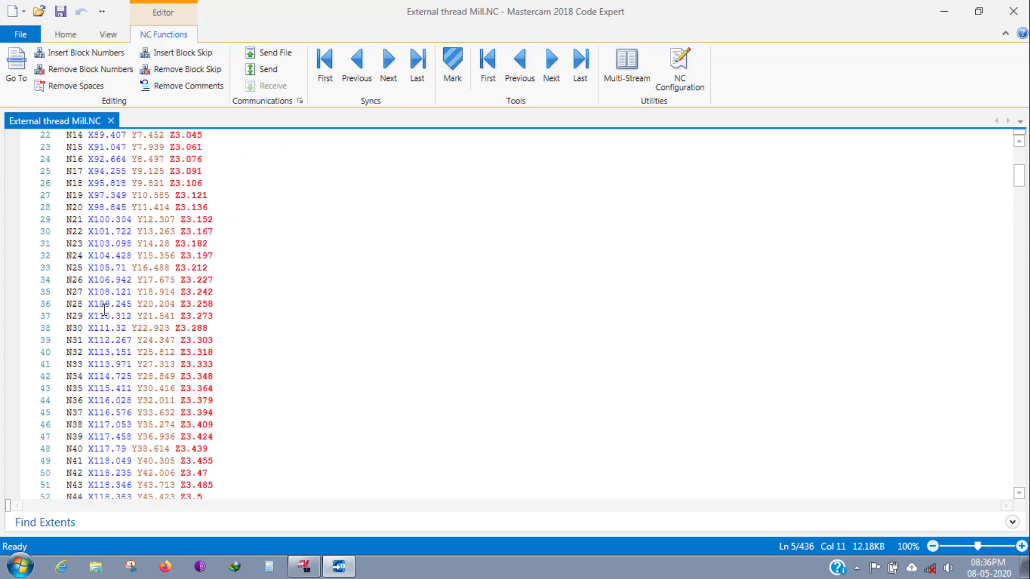
Examine the thread mill program's coordinate blocks through both helical passes, and return to the header comments.
scroll(136, 346, "down", 20)
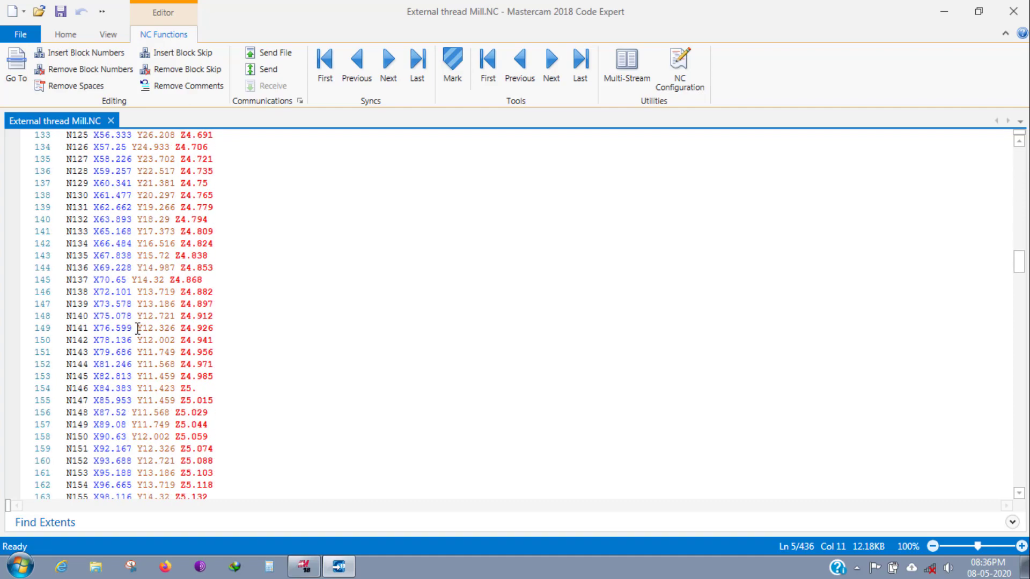
scroll(138, 339, "down", 20)
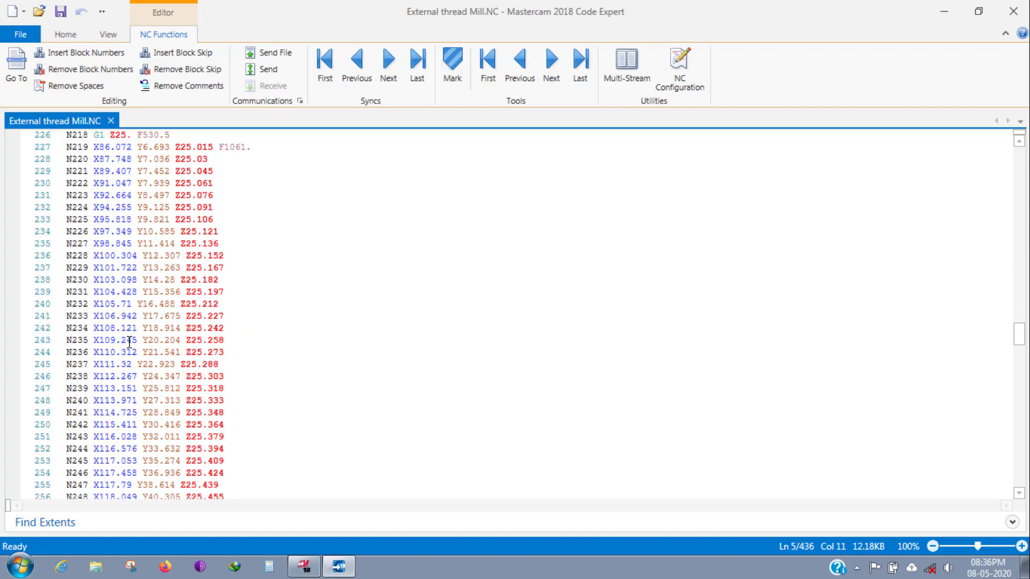
scroll(119, 325, "up", 7)
scroll(143, 329, "down", 20)
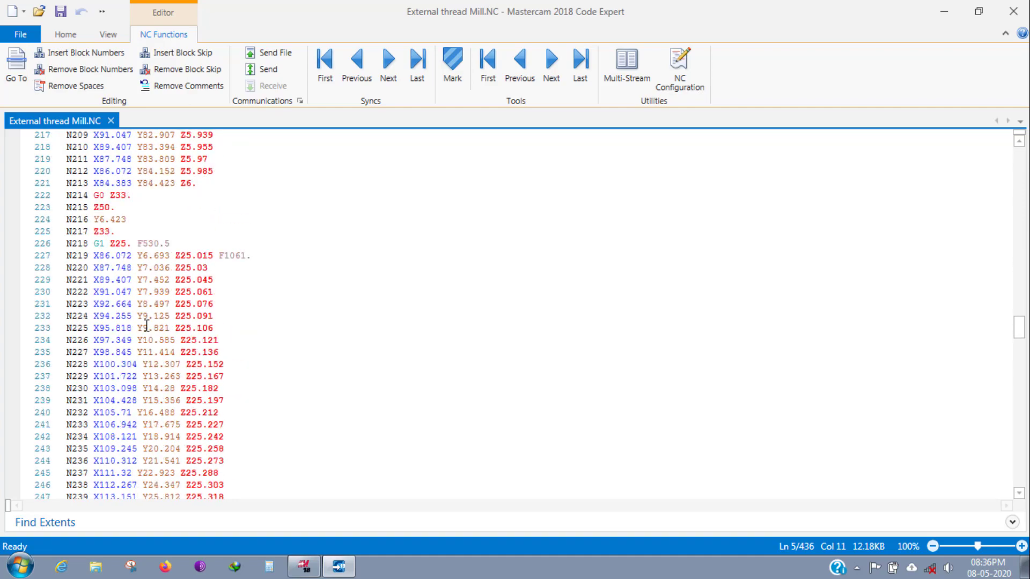
scroll(145, 331, "down", 14)
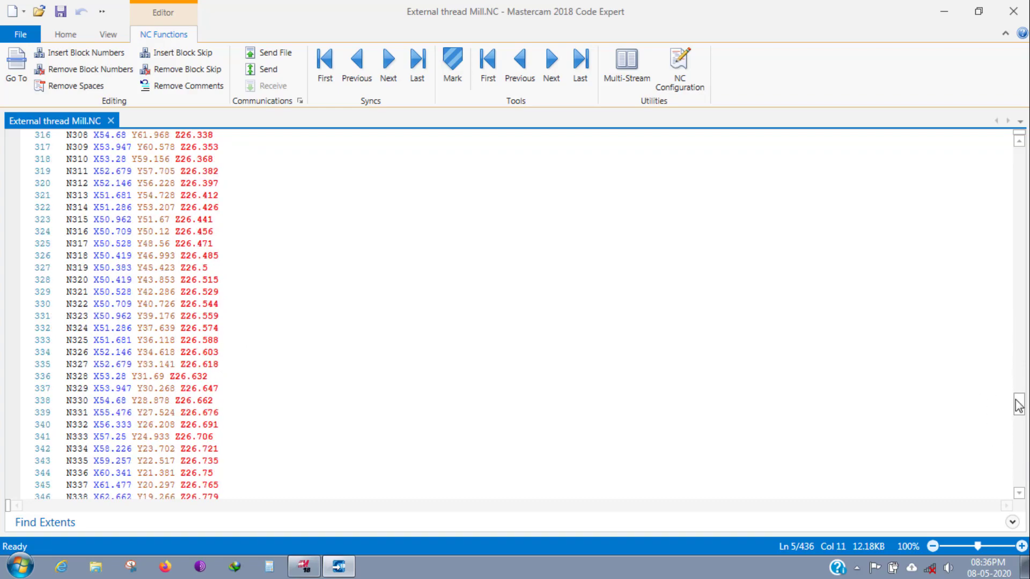
scroll(1018, 419, "down", 2)
left_click_drag(1021, 432, 1019, 477)
scroll(365, 285, "up", 20)
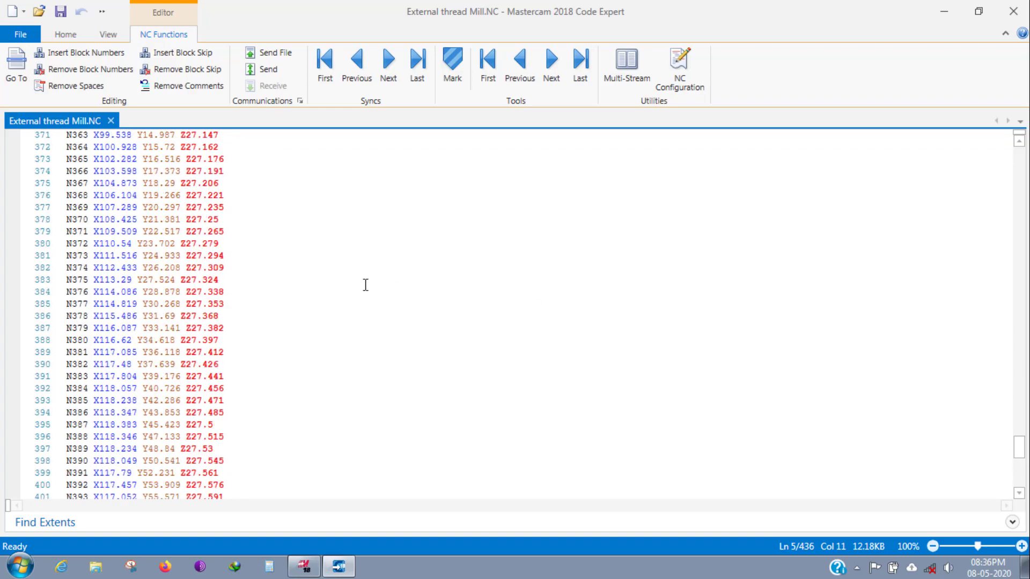
scroll(365, 285, "up", 20)
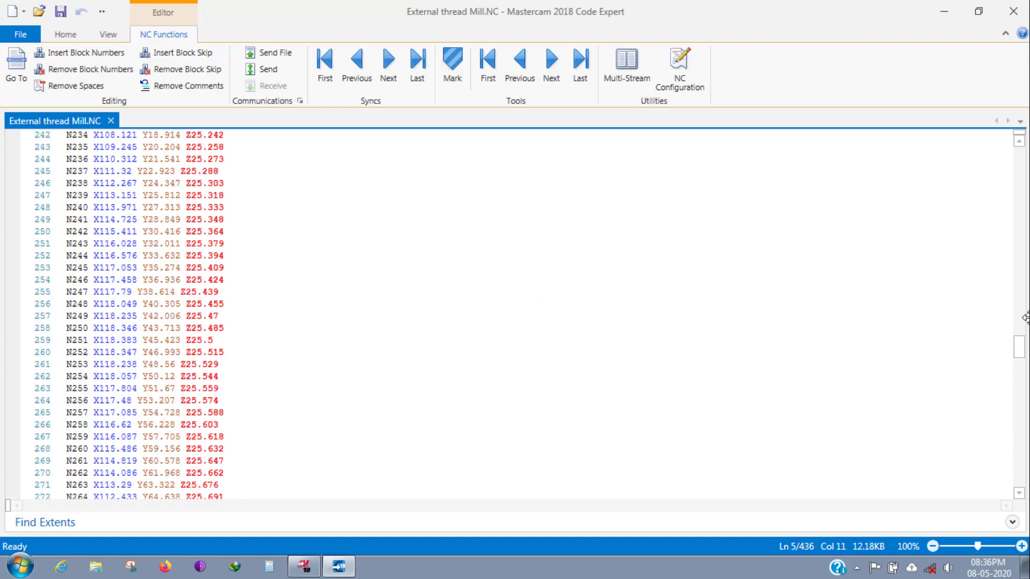
left_click_drag(1019, 345, 1020, 148)
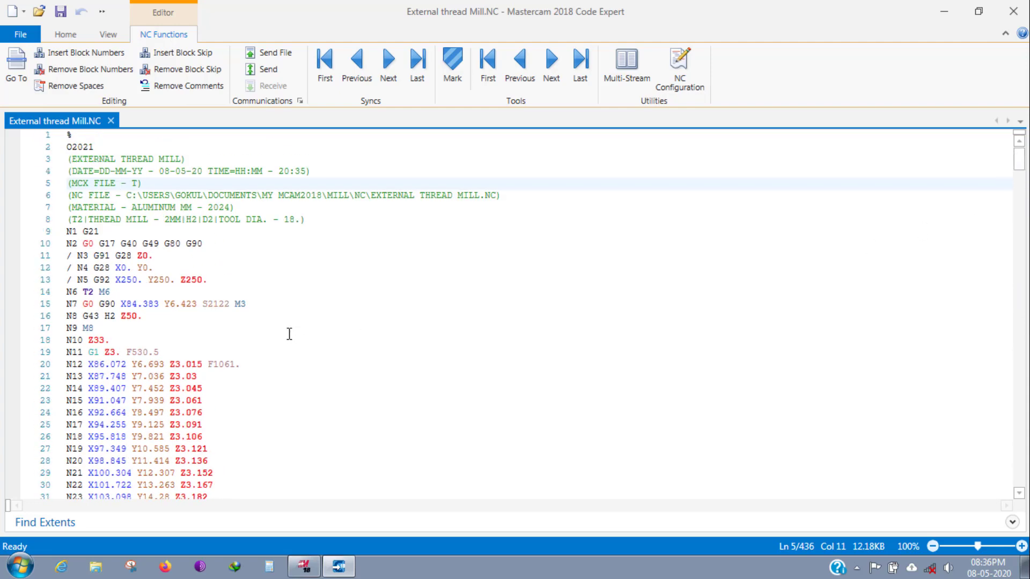
Review the program from the tool comment in the header down to the closing retract, home return and M30 blocks.
left_click(143, 222)
scroll(179, 284, "down", 14)
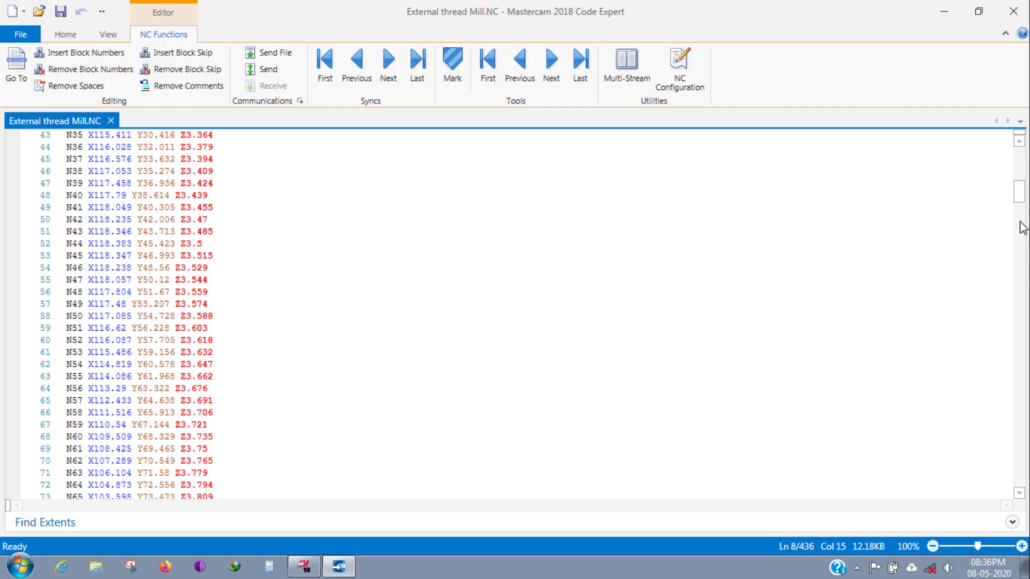
left_click_drag(1020, 193, 1015, 517)
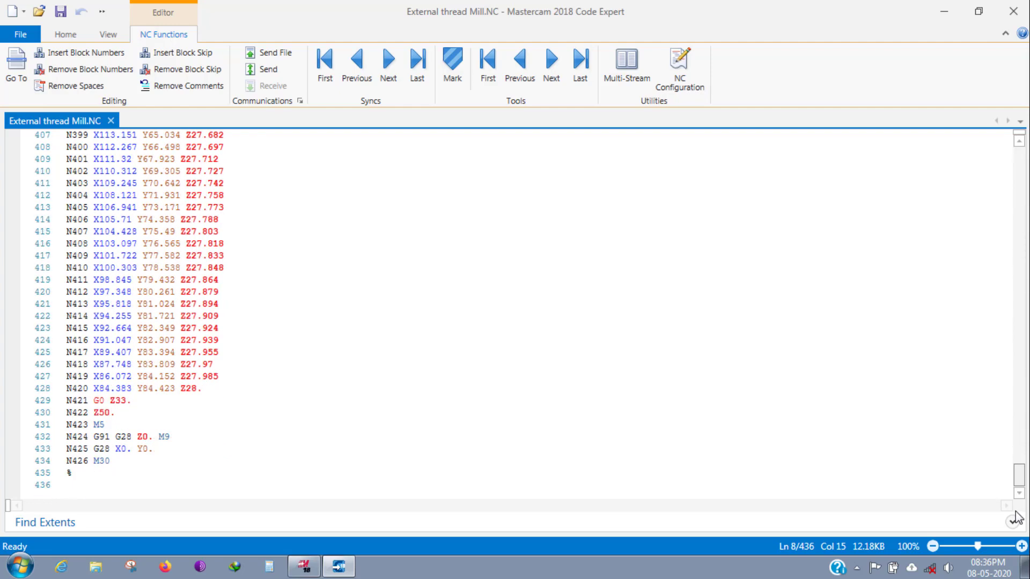
Close the NC code editor to return to Mastercam and show the part with its toolpath in isometric view.
left_click(1013, 7)
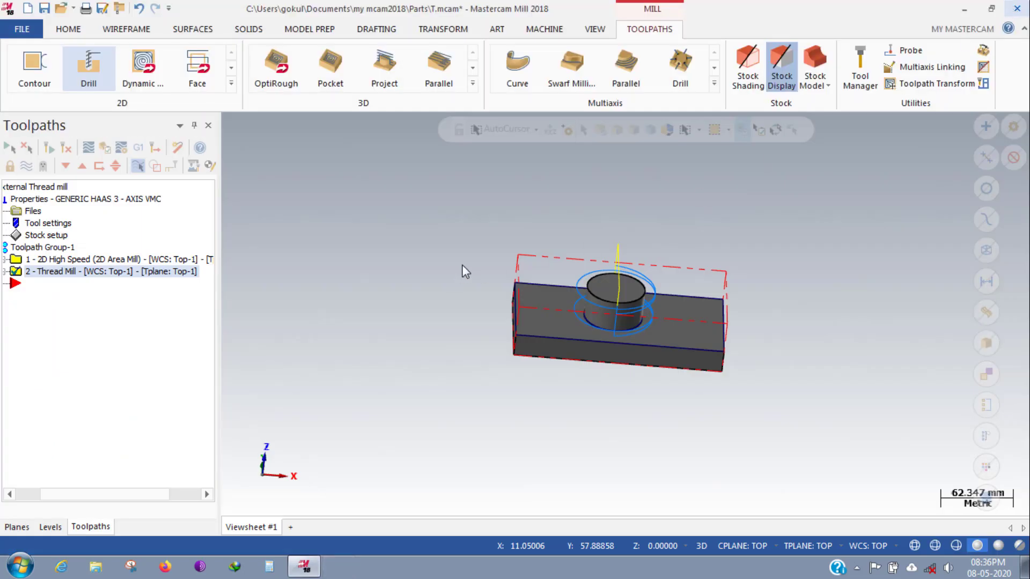
key("alt+7")
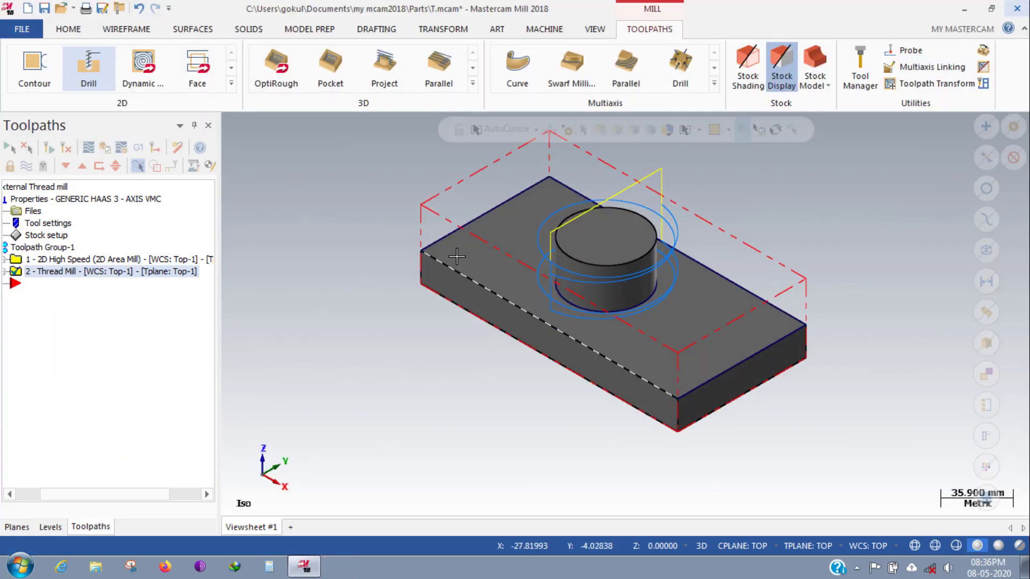